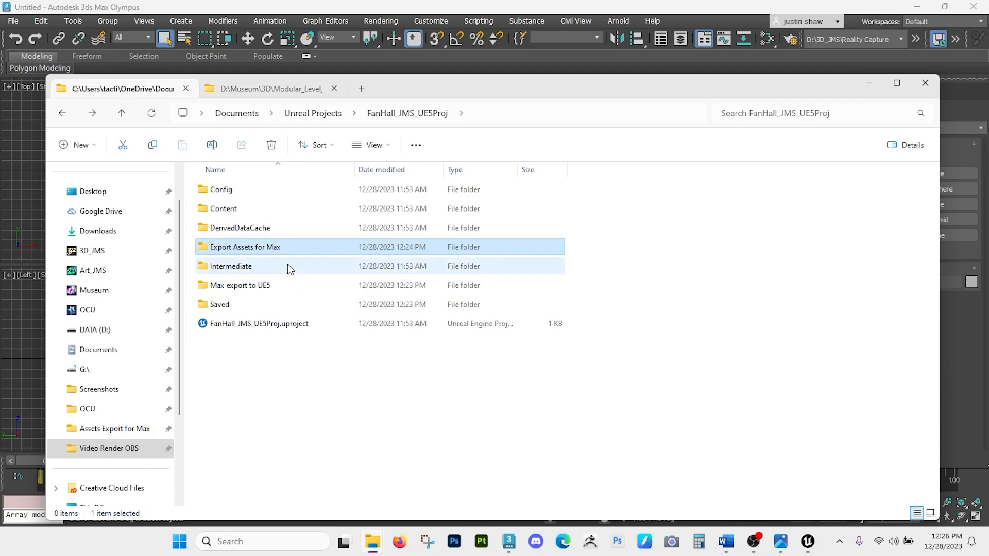
Step: Import Floor_5x5x1_FanHall_UE5_obj.fbx from the Export Assets for Max folder into the Perspective viewport
{"action": "double_click", "coordinate": [252, 248]}
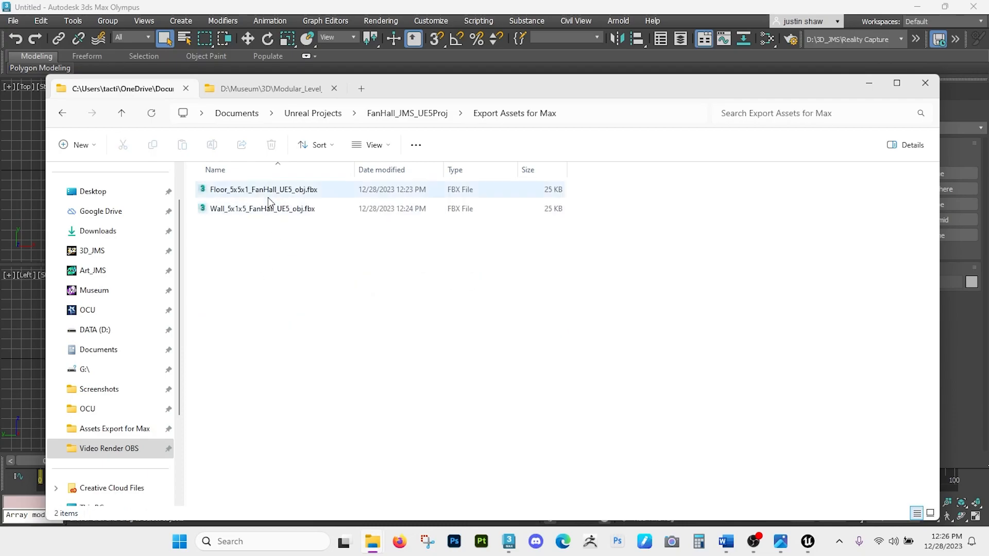
{"action": "left_click", "coordinate": [246, 197]}
{"action": "left_click_drag", "start_coordinate": [426, 89], "coordinate": [421, 367]}
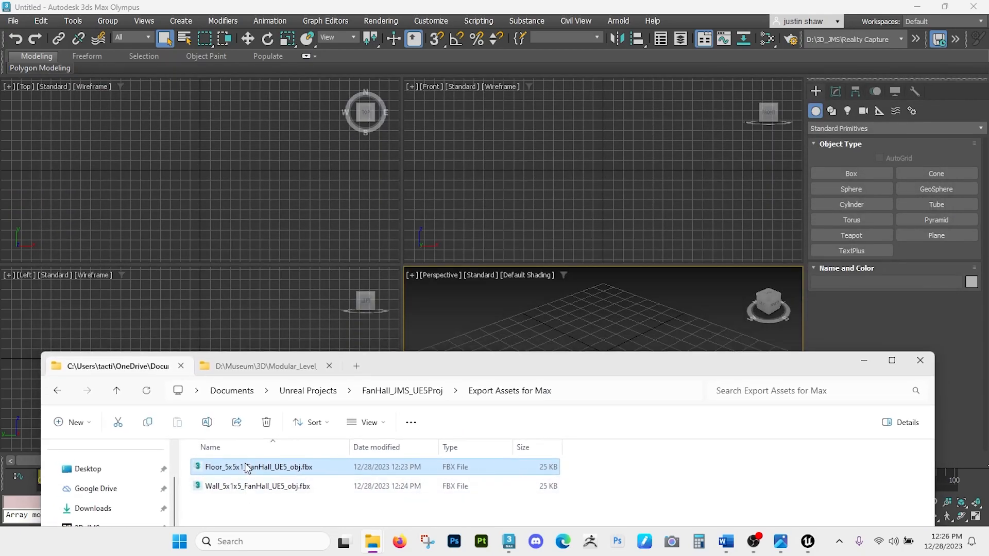
{"action": "left_click", "coordinate": [9, 24]}
{"action": "mouse_move", "coordinate": [67, 204]}
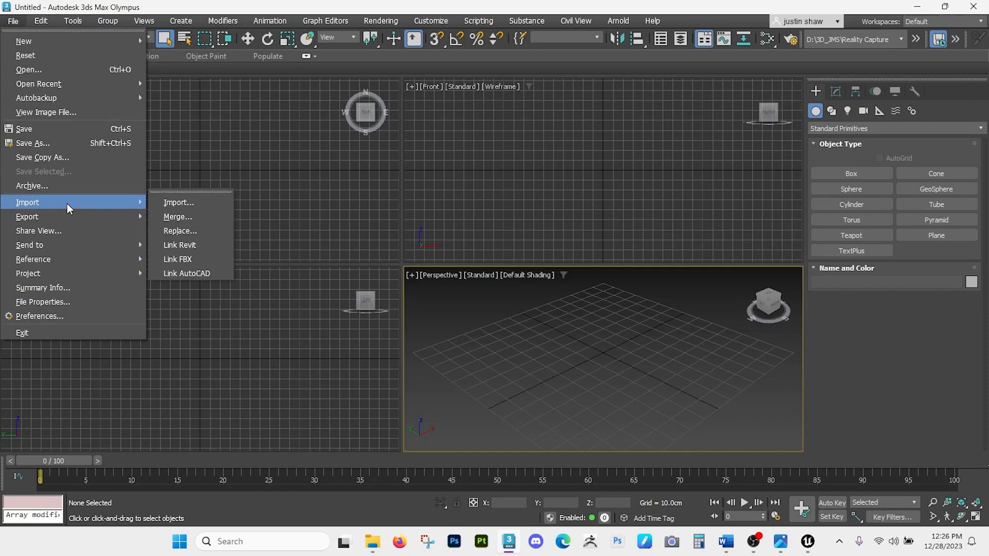
{"action": "left_click", "coordinate": [372, 542]}
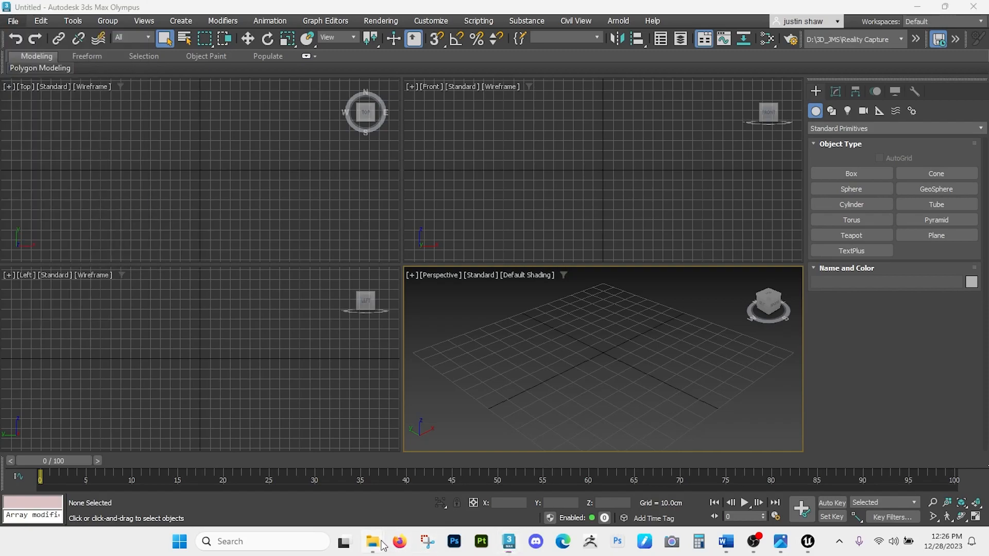
{"action": "left_click", "coordinate": [336, 488]}
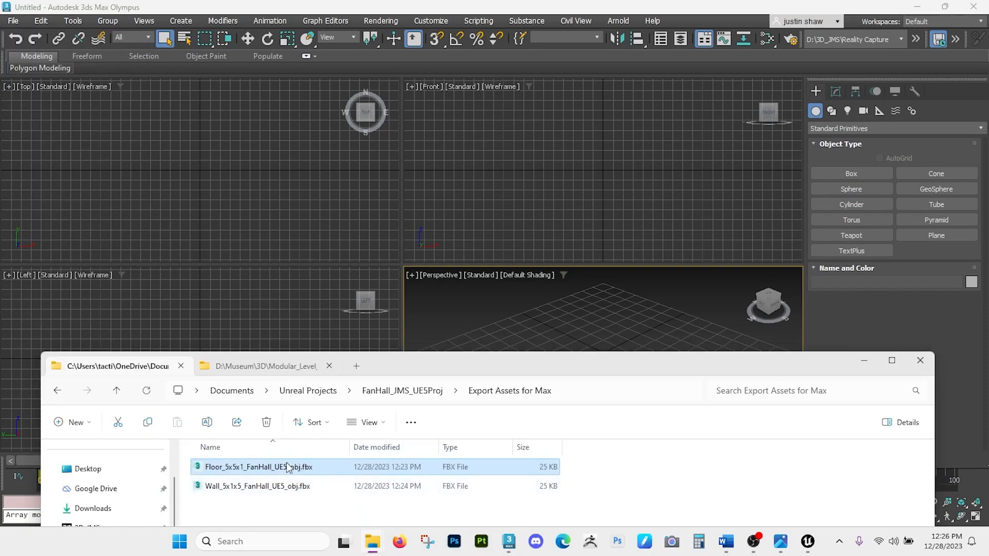
{"action": "left_click_drag", "start_coordinate": [590, 319], "coordinate": [591, 320]}
{"action": "left_click", "coordinate": [616, 320]}
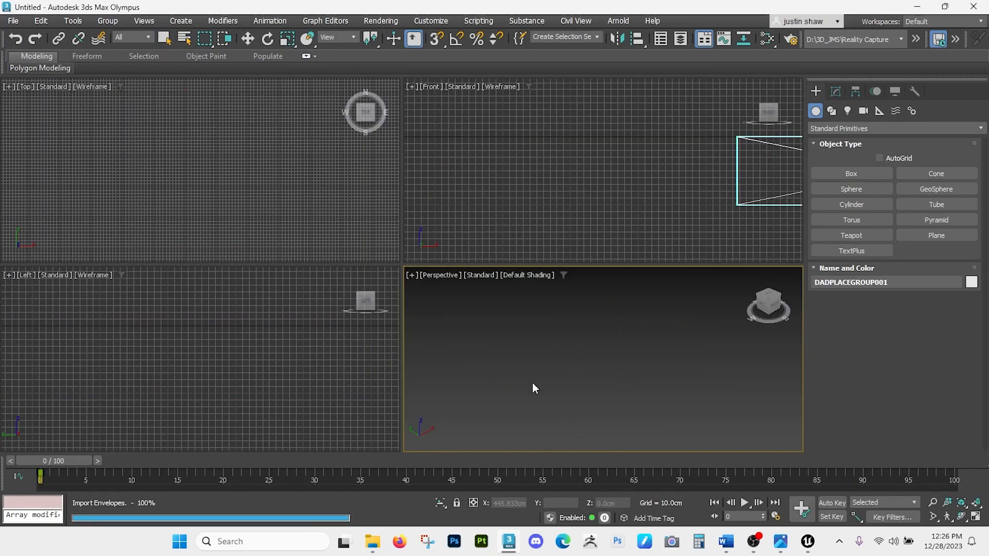
{"action": "left_click", "coordinate": [472, 399]}
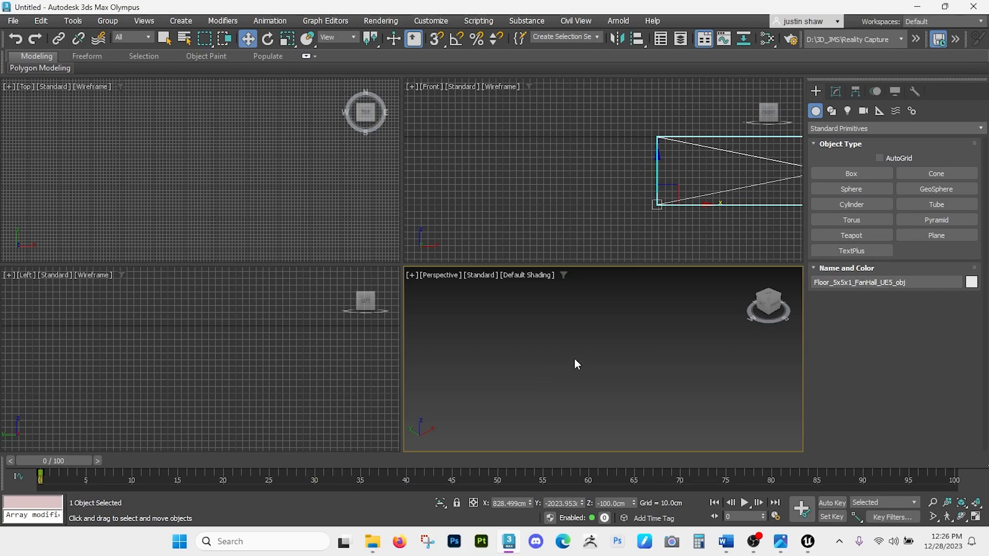
Step: Maximize the Perspective view and place the imported floor piece at the world origin with X, Y and Z at 0
{"action": "key", "text": "alt+w"}
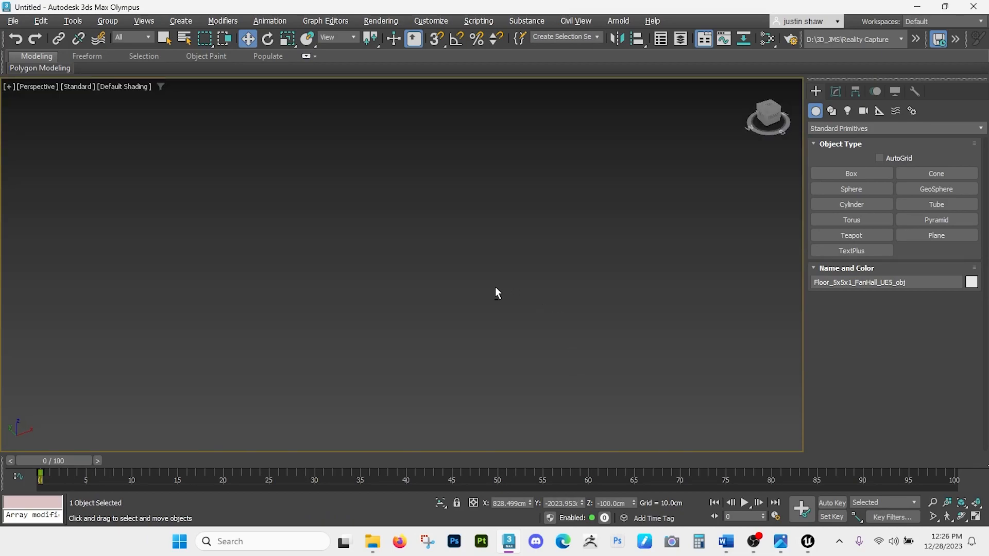
{"action": "key", "text": "z"}
{"action": "scroll", "coordinate": [462, 293], "scroll_direction": "down", "scroll_amount": 5}
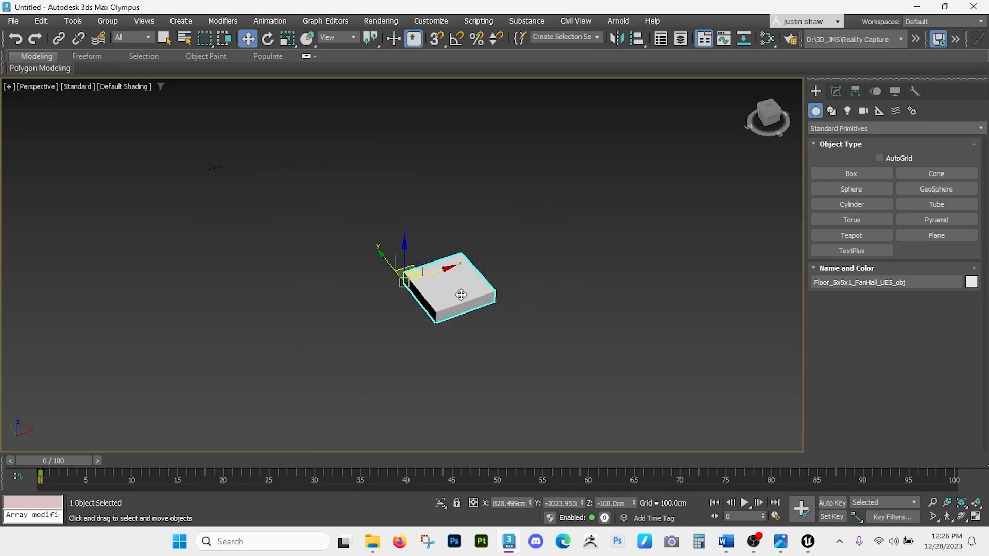
{"action": "middle_click_drag", "start_coordinate": [231, 303], "coordinate": [406, 304]}
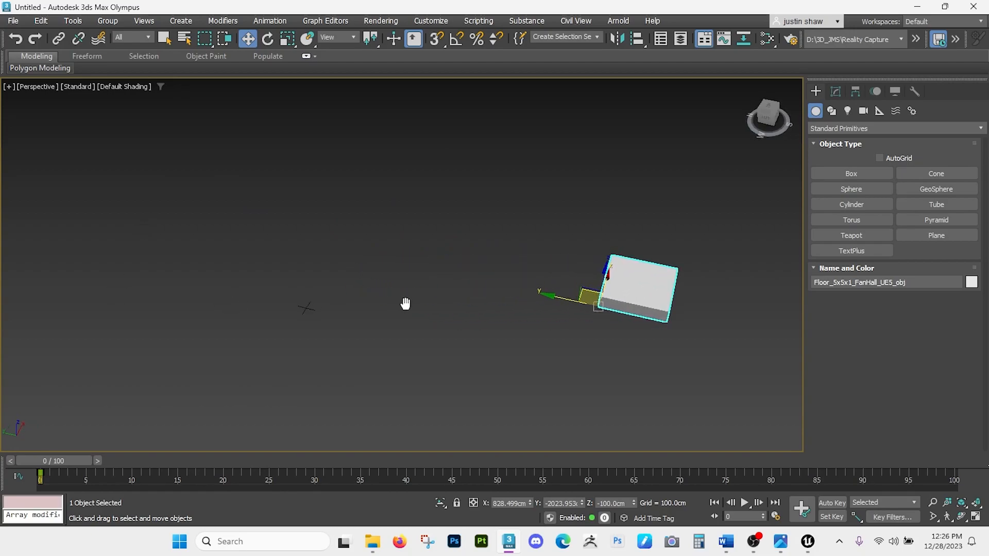
{"action": "middle_click_drag", "start_coordinate": [306, 308], "coordinate": [311, 334], "text": "alt"}
{"action": "middle_click_drag", "start_coordinate": [442, 319], "coordinate": [487, 273]}
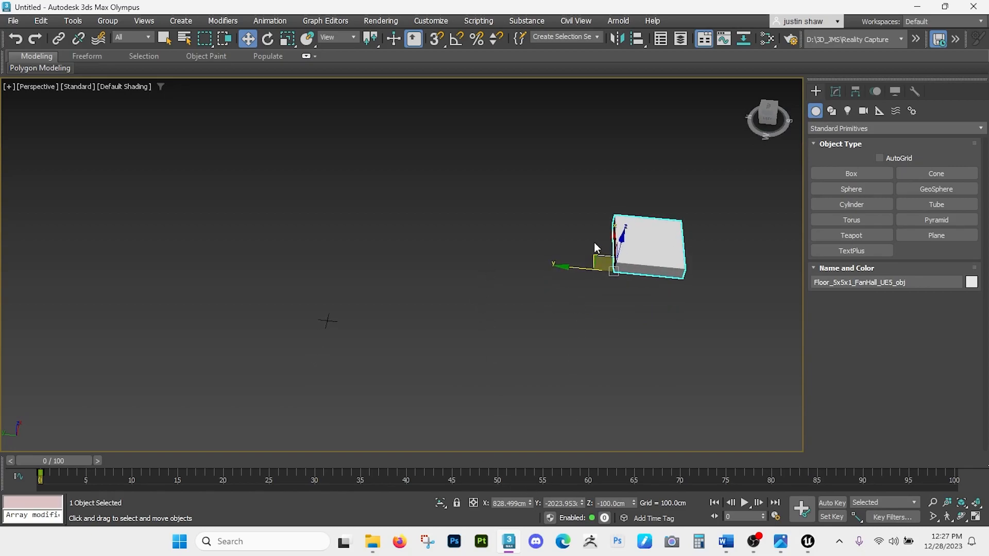
{"action": "middle_click_drag", "start_coordinate": [595, 242], "coordinate": [584, 246]}
{"action": "right_click", "coordinate": [530, 503]}
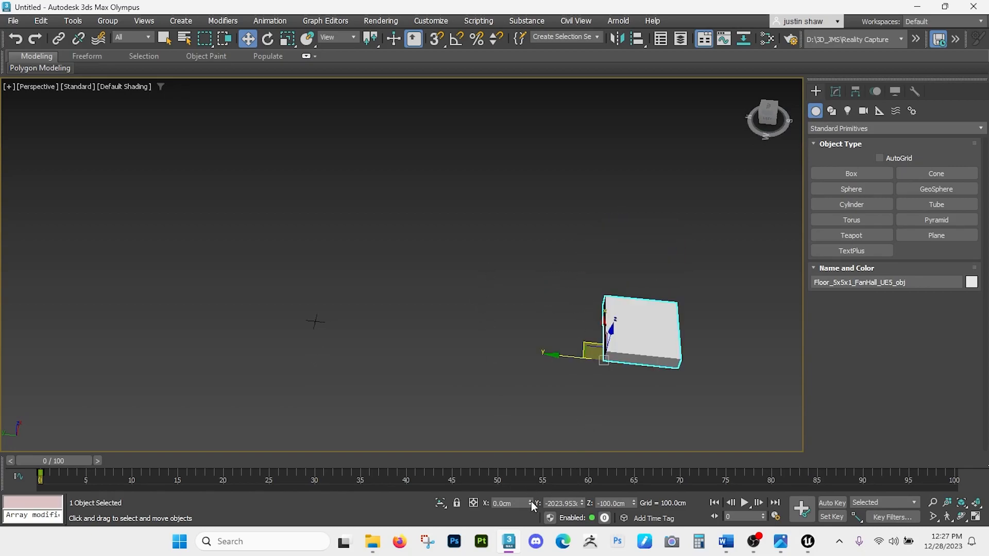
{"action": "right_click", "coordinate": [583, 503]}
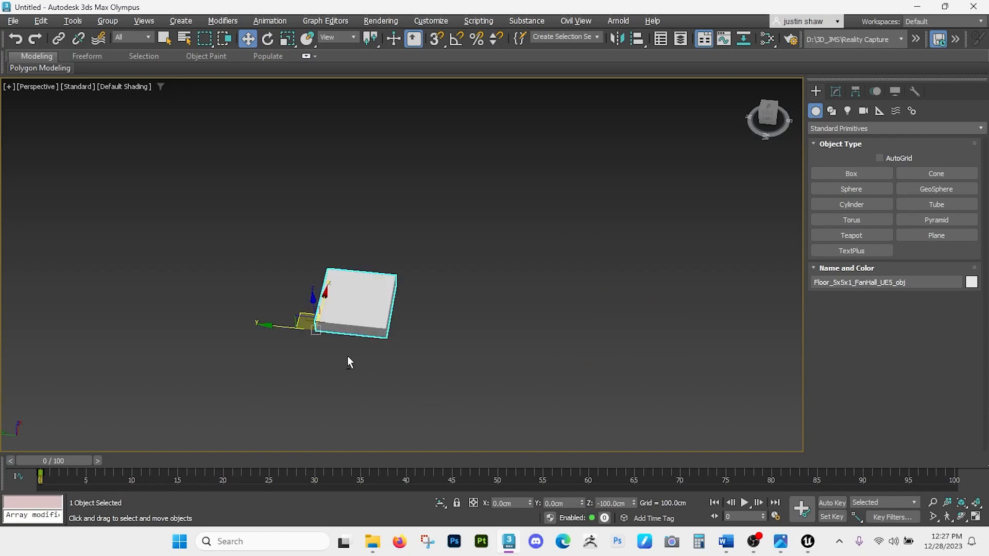
{"action": "scroll", "coordinate": [343, 329], "scroll_direction": "up", "scroll_amount": 10}
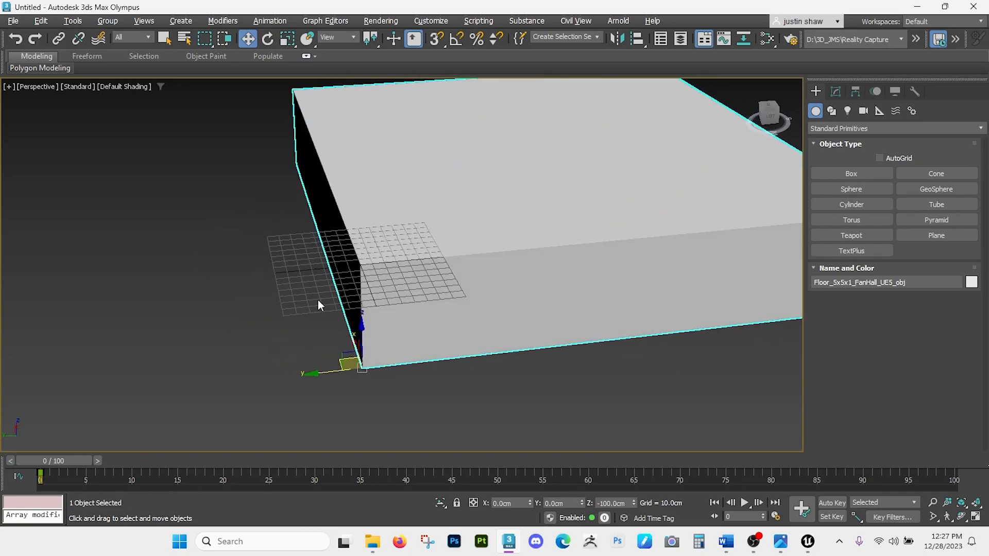
{"action": "right_click", "coordinate": [634, 503]}
Step: Examine the floor piece's pivot corner against the grid origin from several angles
{"action": "mouse_move", "coordinate": [466, 265]}
{"action": "middle_mouse_down", "text": "alt"}
{"action": "mouse_move", "coordinate": [447, 259]}
{"action": "mouse_move", "coordinate": [455, 260]}
{"action": "middle_mouse_up", "text": "alt"}
{"action": "scroll", "coordinate": [456, 260], "scroll_direction": "down", "scroll_amount": 6}
{"action": "middle_click_drag", "start_coordinate": [393, 346], "coordinate": [468, 389], "text": "alt"}
{"action": "scroll", "coordinate": [464, 387], "scroll_direction": "up", "scroll_amount": 8}
{"action": "scroll", "coordinate": [450, 376], "scroll_direction": "down", "scroll_amount": 2}
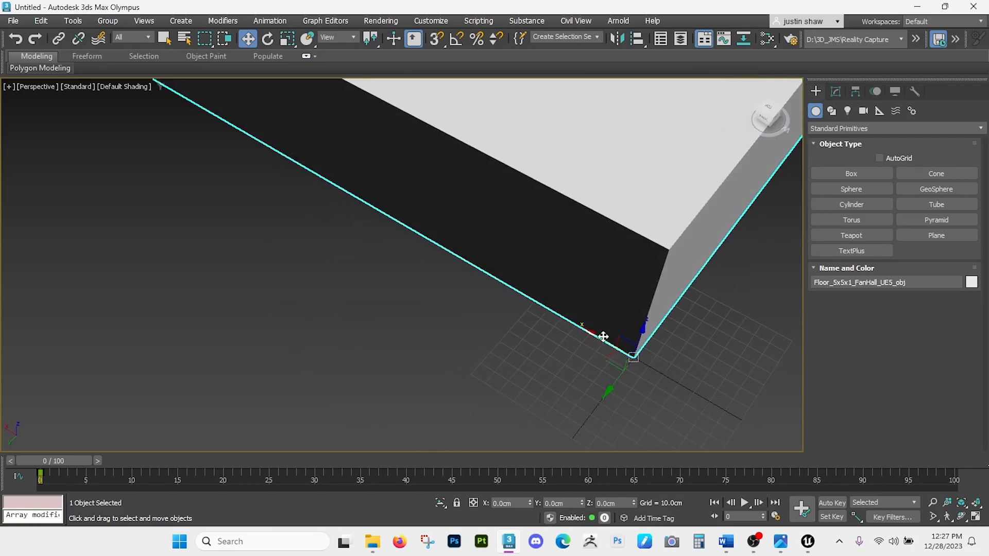
{"action": "scroll", "coordinate": [613, 343], "scroll_direction": "down", "scroll_amount": 5}
{"action": "scroll", "coordinate": [607, 335], "scroll_direction": "down", "scroll_amount": 5}
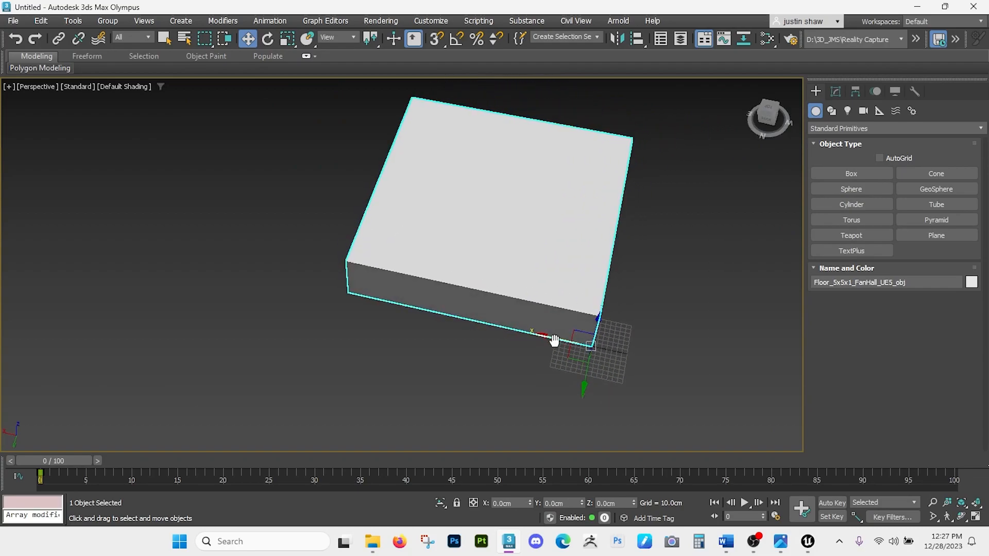
Step: Set the home grid's Perspective View Grid Extent to 100
{"action": "right_click", "coordinate": [437, 42]}
{"action": "left_click_drag", "start_coordinate": [471, 189], "coordinate": [182, 127]}
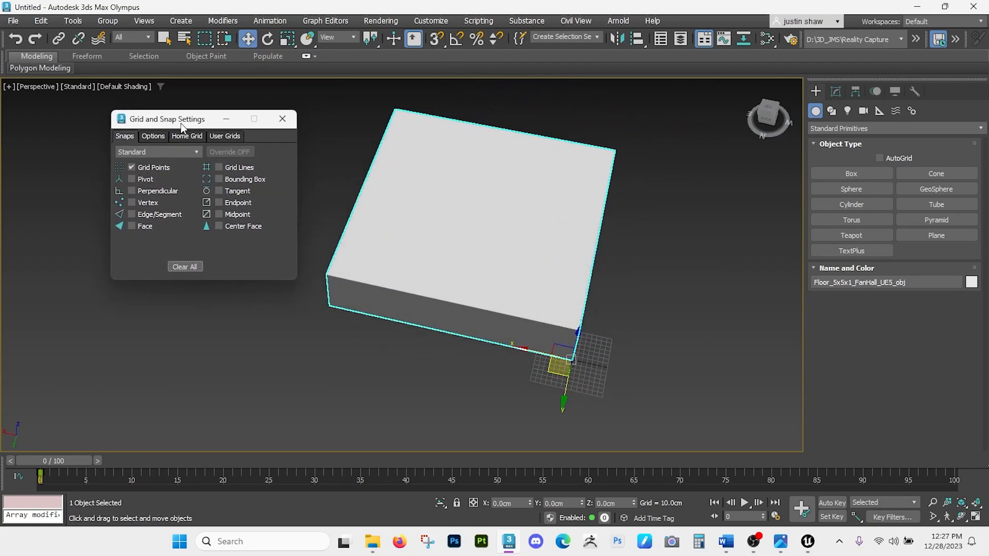
{"action": "left_click", "coordinate": [187, 136]}
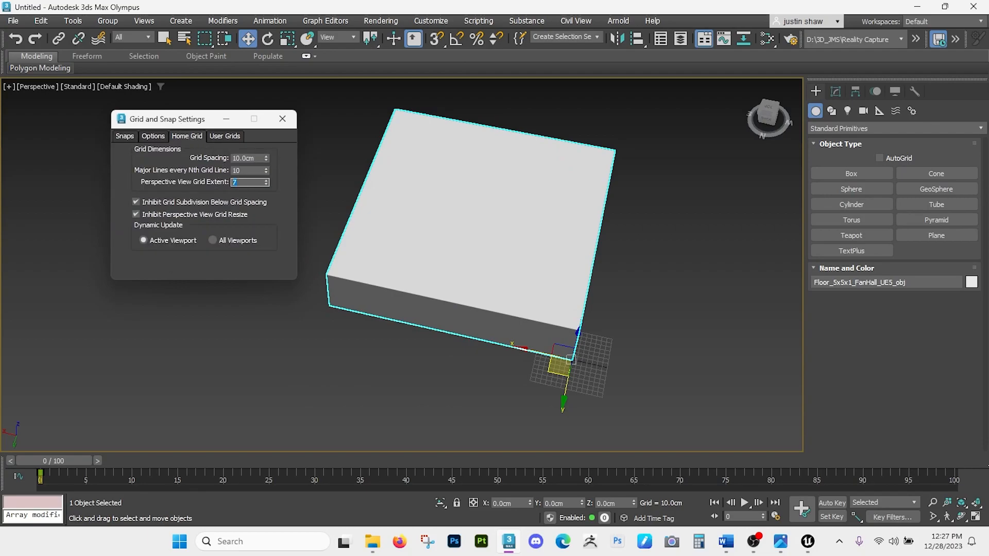
{"action": "type", "text": "100"}
{"action": "key", "text": "Return"}
{"action": "middle_click_drag", "start_coordinate": [326, 302], "coordinate": [385, 332], "text": "alt"}
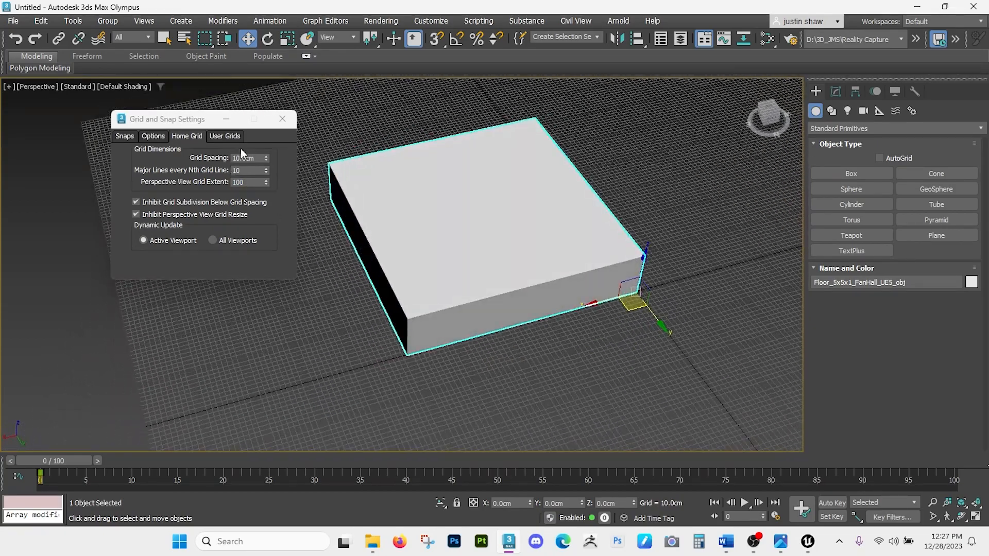
Step: Set the home grid spacing to 50 cm and move the grid settings window clear of the floor piece
{"action": "left_click_drag", "start_coordinate": [257, 159], "coordinate": [226, 160]}
{"action": "type", "text": "50"}
{"action": "key", "text": "Return"}
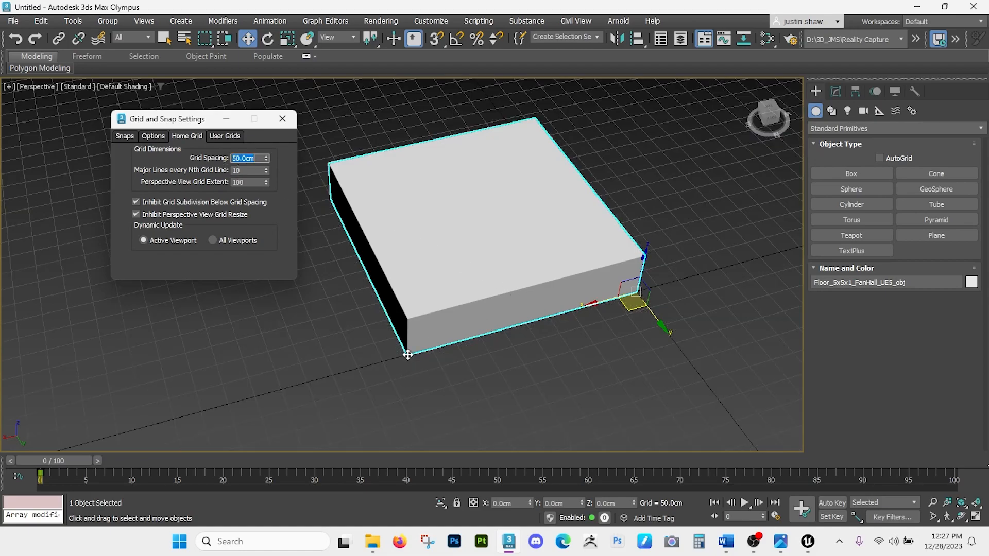
{"action": "scroll", "coordinate": [408, 355], "scroll_direction": "up", "scroll_amount": 5}
{"action": "left_click_drag", "start_coordinate": [194, 122], "coordinate": [114, 273]}
Step: Check from above how the floor piece's edges line up with the grid, and restore the four-viewport layout
{"action": "scroll", "coordinate": [496, 203], "scroll_direction": "down", "scroll_amount": 5}
{"action": "middle_click_drag", "start_coordinate": [638, 161], "coordinate": [626, 207], "text": "alt"}
{"action": "middle_click_drag", "start_coordinate": [626, 206], "coordinate": [497, 285]}
{"action": "scroll", "coordinate": [593, 254], "scroll_direction": "down", "scroll_amount": 5}
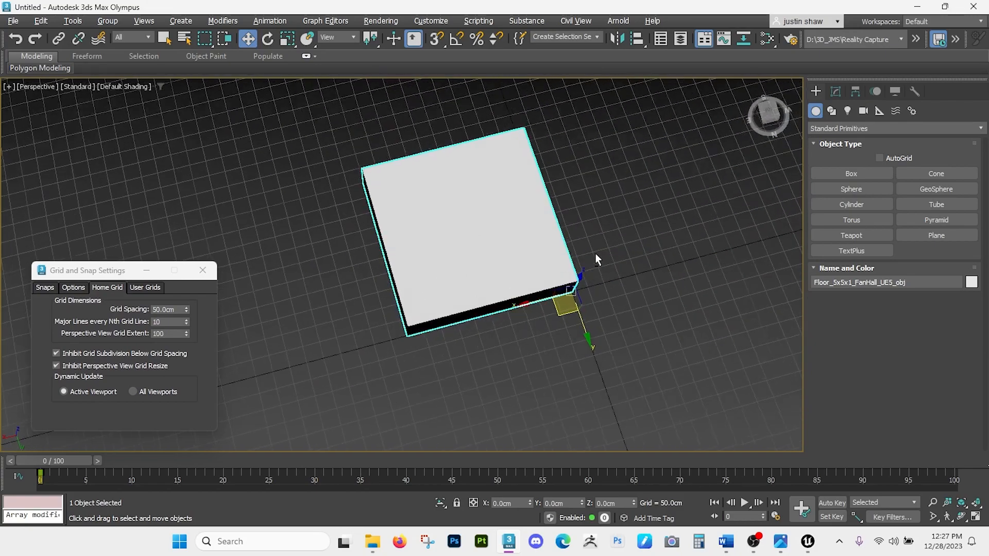
{"action": "middle_click_drag", "start_coordinate": [593, 254], "coordinate": [596, 286], "text": "alt"}
{"action": "key", "text": "alt+w"}
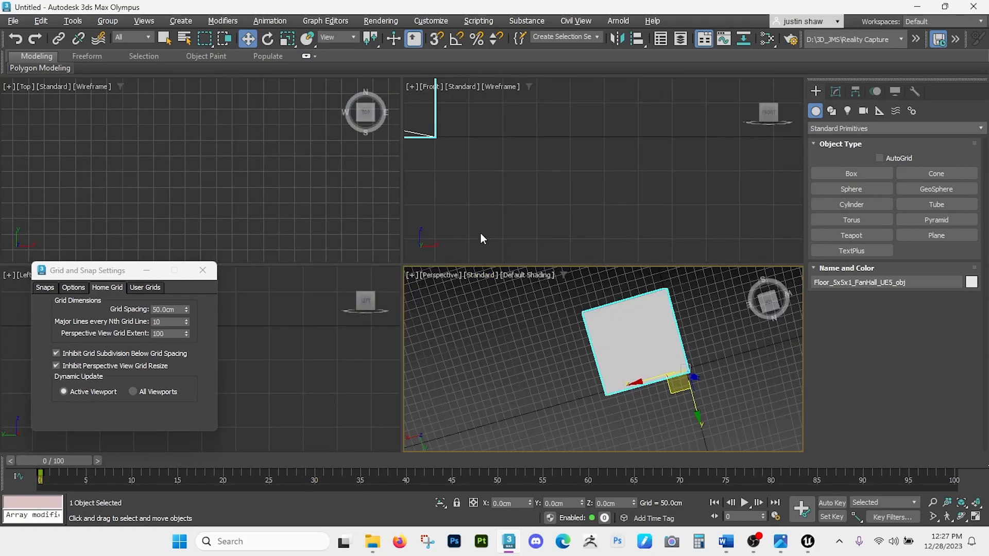
Step: Examine the floor piece's corner alignment with the grid in the maximized Top view and return to the maximized Perspective view
{"action": "right_click", "coordinate": [187, 163]}
{"action": "key", "text": "alt+w"}
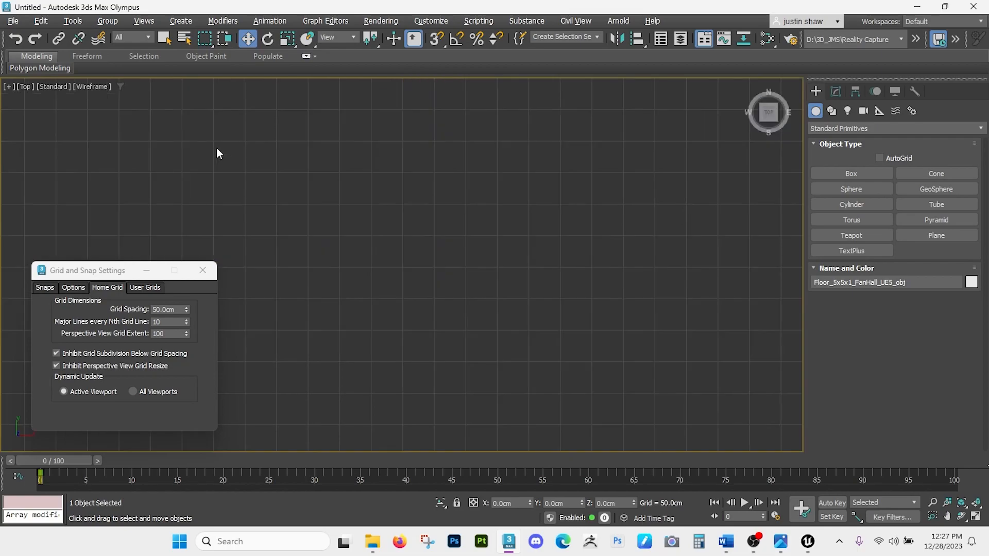
{"action": "key", "text": "z"}
{"action": "middle_click_drag", "start_coordinate": [243, 104], "coordinate": [455, 198]}
{"action": "scroll", "coordinate": [316, 215], "scroll_direction": "up", "scroll_amount": 5}
{"action": "middle_click_drag", "start_coordinate": [419, 127], "coordinate": [437, 175]}
{"action": "scroll", "coordinate": [437, 175], "scroll_direction": "down", "scroll_amount": 5}
{"action": "scroll", "coordinate": [515, 270], "scroll_direction": "up", "scroll_amount": 5}
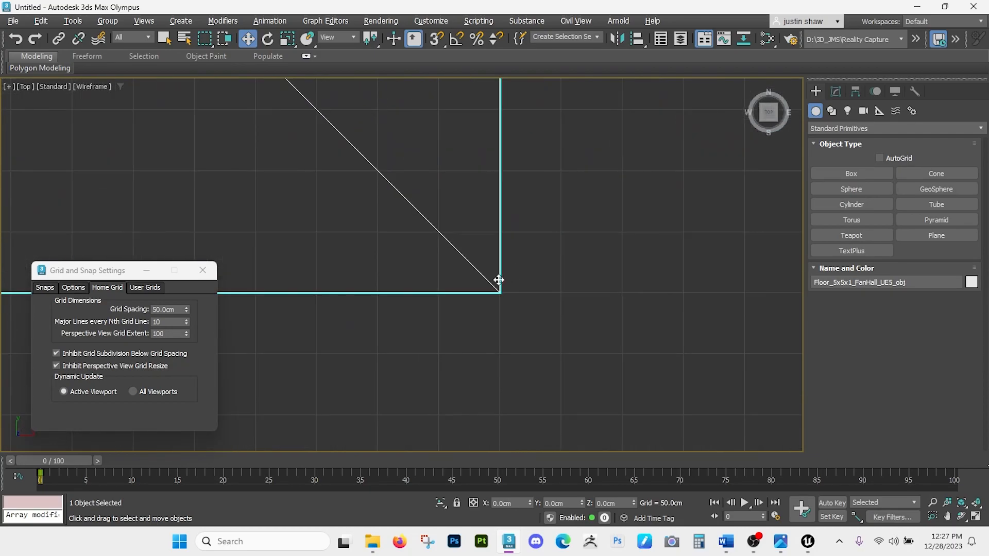
{"action": "scroll", "coordinate": [578, 352], "scroll_direction": "up", "scroll_amount": 2}
{"action": "scroll", "coordinate": [272, 185], "scroll_direction": "up", "scroll_amount": 4}
{"action": "scroll", "coordinate": [407, 351], "scroll_direction": "up", "scroll_amount": 4}
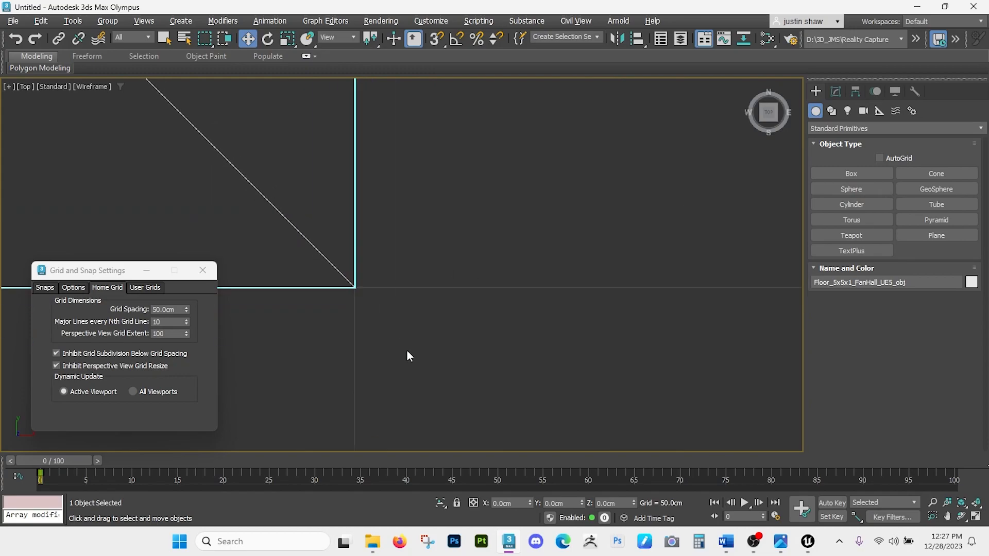
{"action": "scroll", "coordinate": [334, 270], "scroll_direction": "down", "scroll_amount": 8}
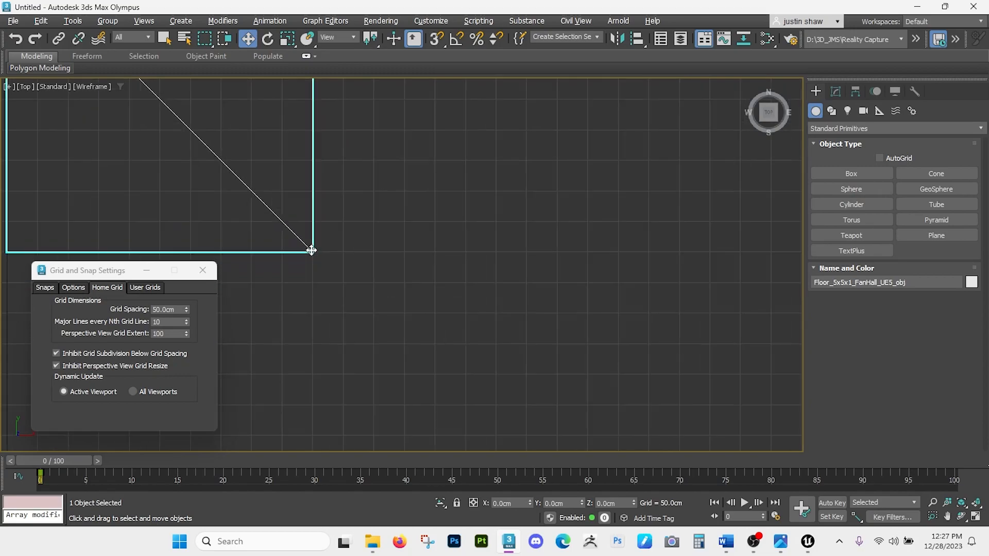
{"action": "scroll", "coordinate": [316, 251], "scroll_direction": "up", "scroll_amount": 8}
{"action": "scroll", "coordinate": [323, 258], "scroll_direction": "down", "scroll_amount": 3}
{"action": "middle_click_drag", "start_coordinate": [318, 260], "coordinate": [362, 251]}
{"action": "key", "text": "alt+w"}
{"action": "middle_click", "coordinate": [553, 330]}
{"action": "key", "text": "alt+w"}
{"action": "middle_click_drag", "start_coordinate": [485, 325], "coordinate": [480, 270], "text": "alt"}
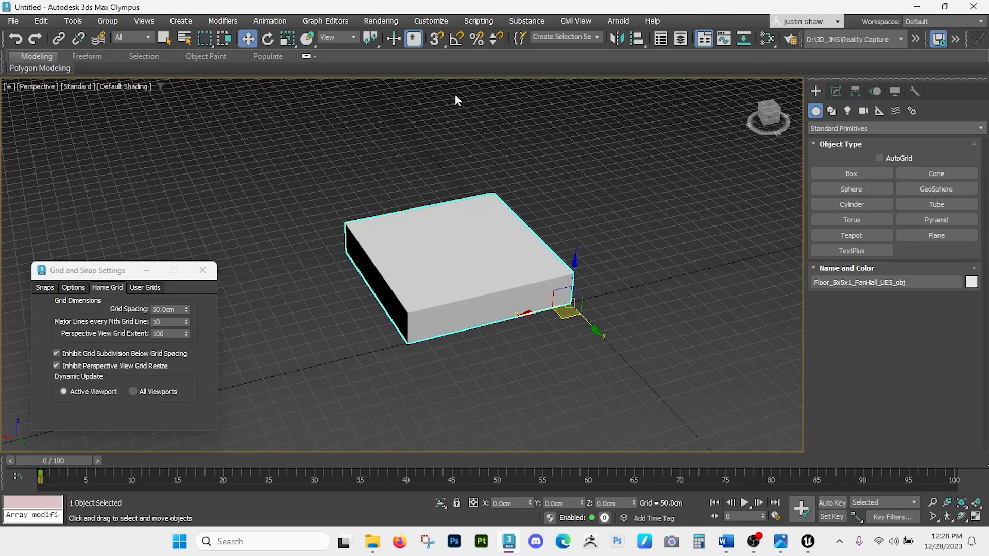
Step: Review the system unit scale and the metric display units in Units Setup, keeping Centimeters for both
{"action": "left_click", "coordinate": [434, 21]}
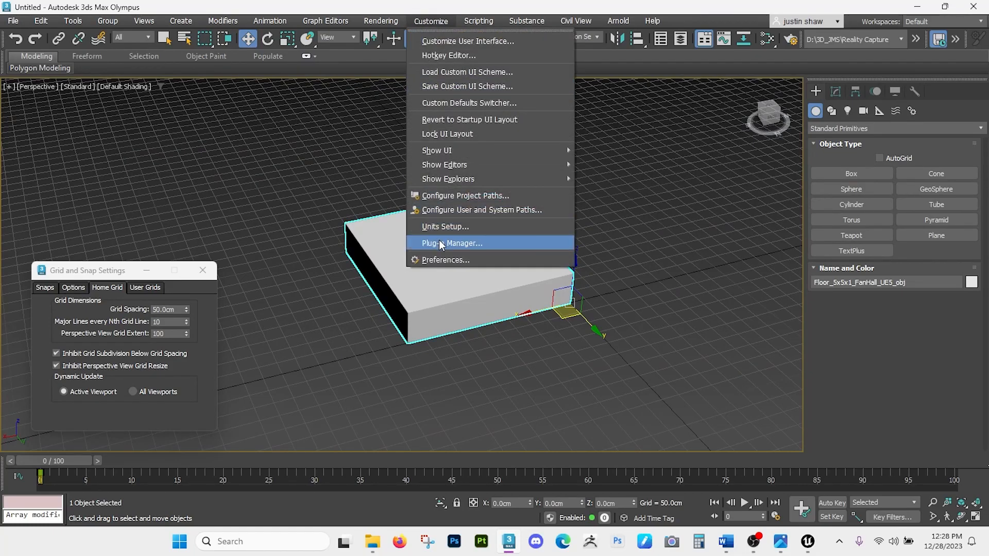
{"action": "left_click", "coordinate": [455, 228]}
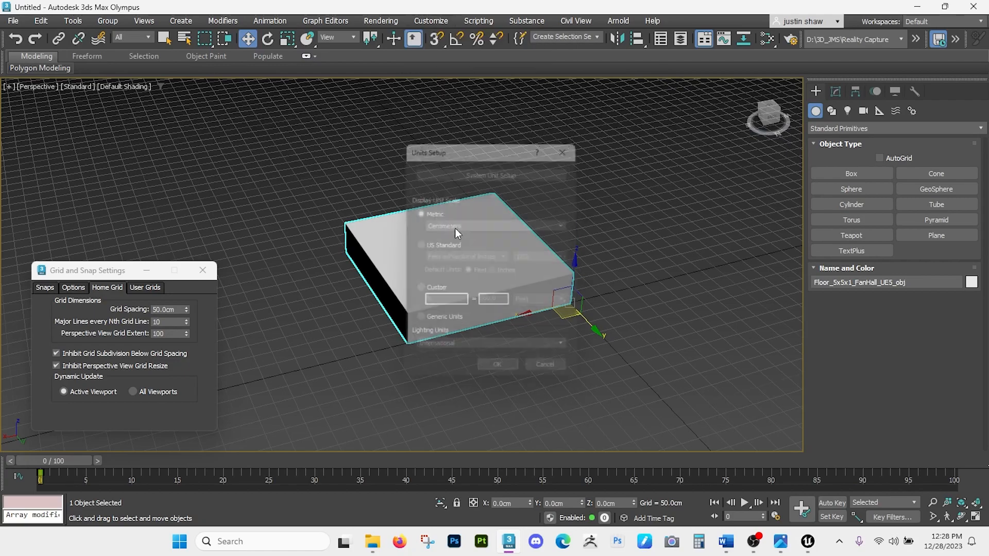
{"action": "left_click", "coordinate": [500, 170]}
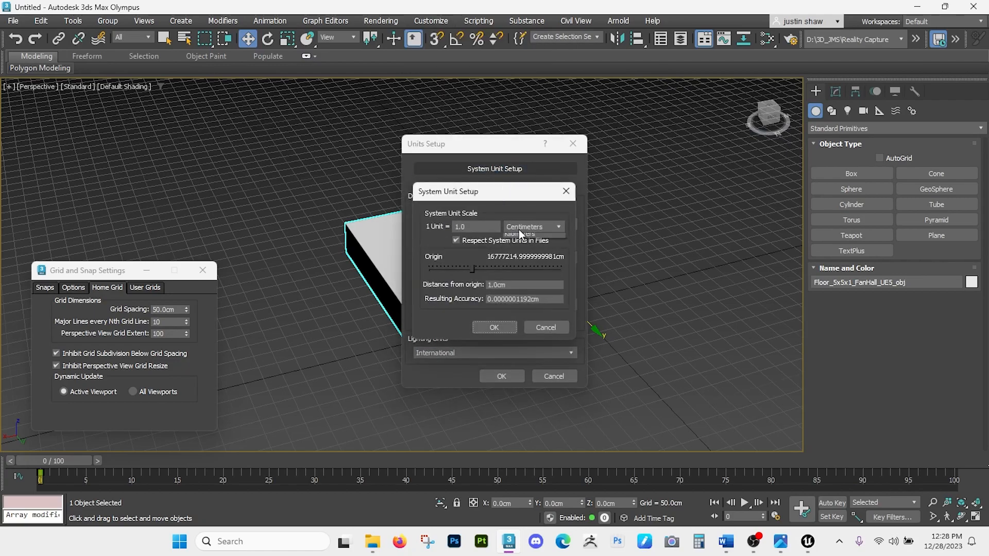
{"action": "left_click", "coordinate": [518, 230]}
{"action": "left_click", "coordinate": [527, 271]}
{"action": "double_click", "coordinate": [465, 226]}
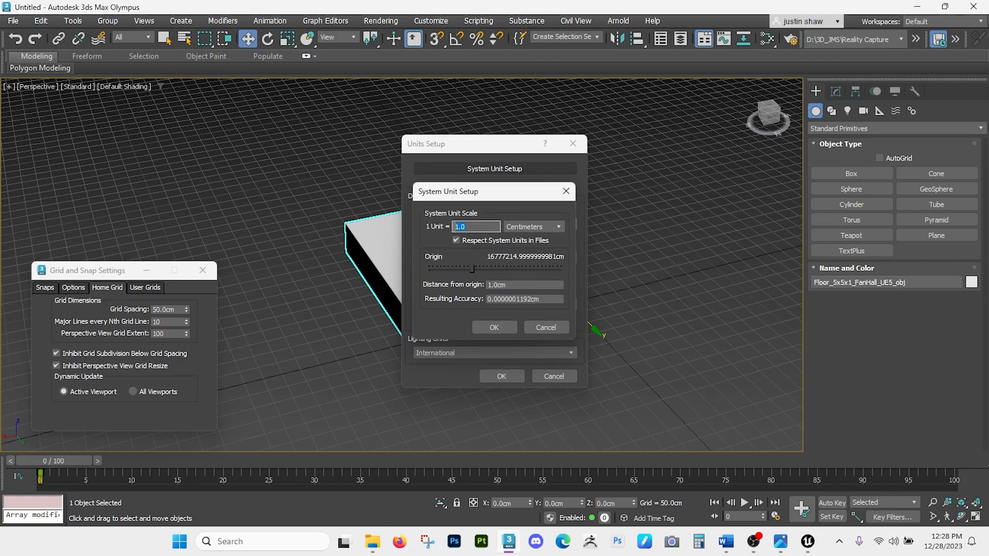
{"action": "left_click", "coordinate": [546, 327]}
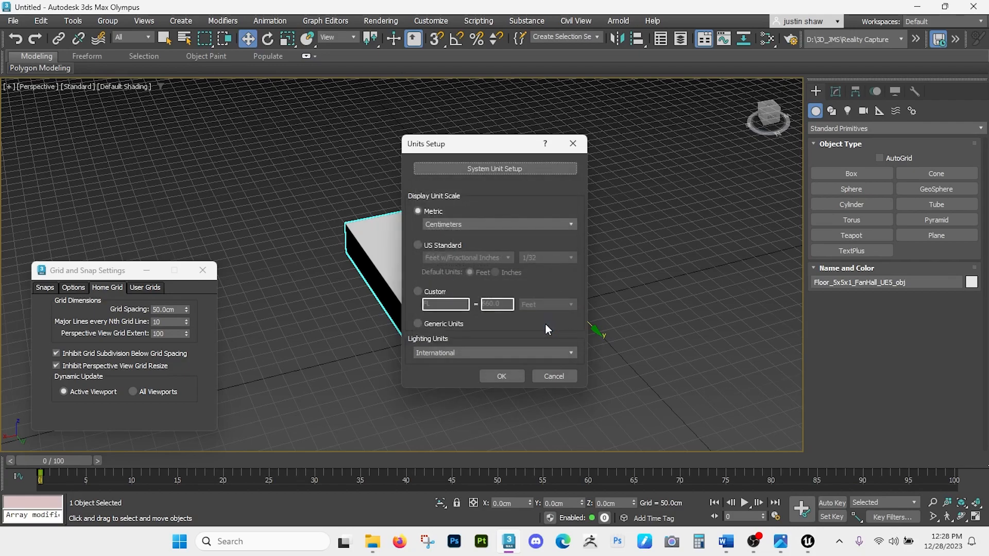
{"action": "left_click", "coordinate": [447, 225]}
{"action": "left_click", "coordinate": [442, 244]}
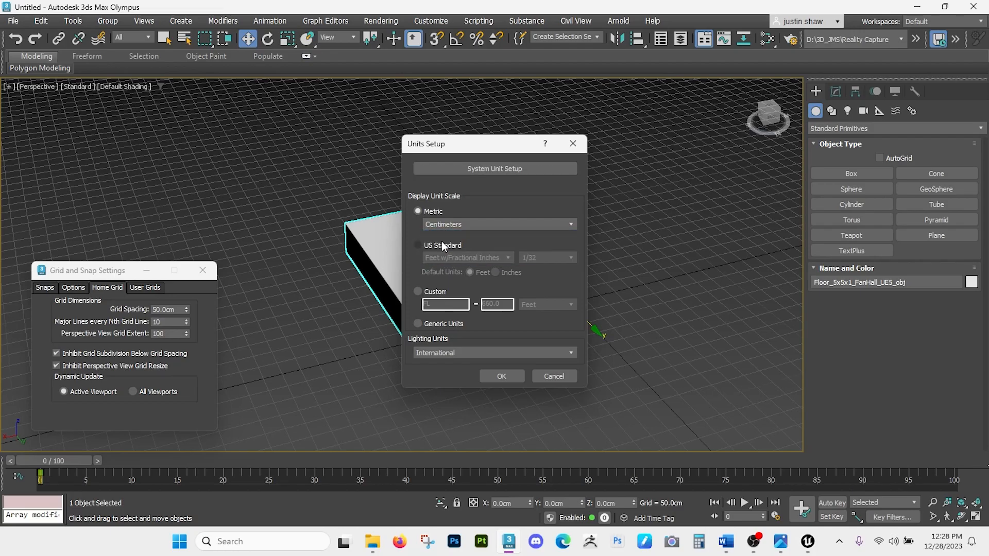
{"action": "left_click", "coordinate": [494, 375]}
{"action": "scroll", "coordinate": [473, 296], "scroll_direction": "up", "scroll_amount": 5}
{"action": "middle_click_drag", "start_coordinate": [473, 296], "coordinate": [502, 271], "text": "alt"}
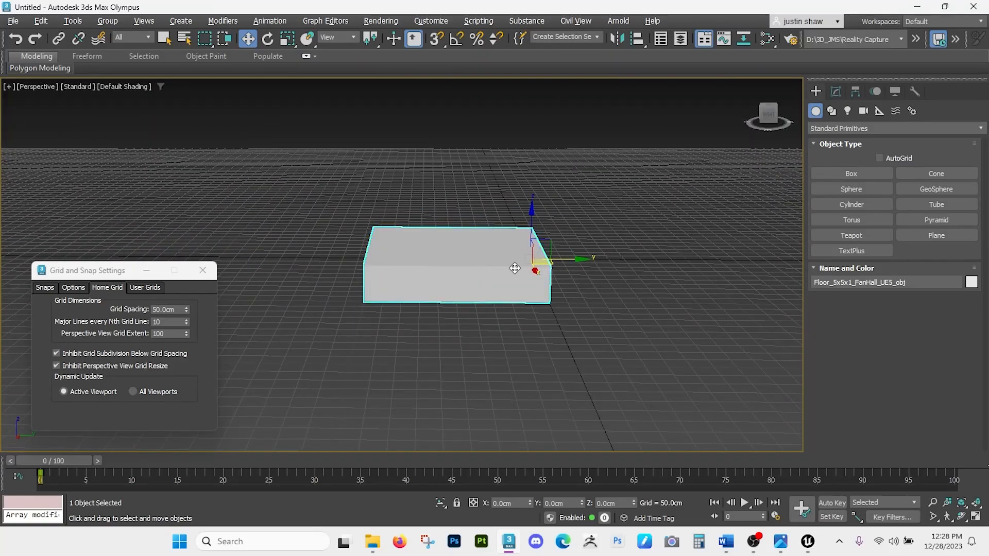
{"action": "middle_click_drag", "start_coordinate": [443, 255], "coordinate": [475, 278], "text": "alt"}
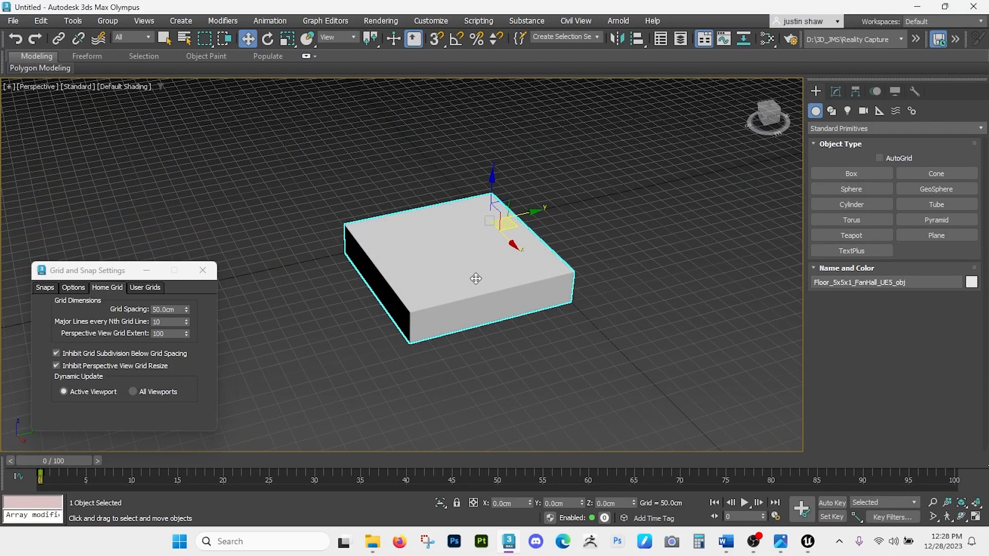
Step: Try moving the floor piece freely without snapping and undo each move
{"action": "middle_click_drag", "start_coordinate": [476, 278], "coordinate": [395, 258], "text": "alt"}
{"action": "scroll", "coordinate": [550, 293], "scroll_direction": "up", "scroll_amount": 5}
{"action": "scroll", "coordinate": [562, 288], "scroll_direction": "down", "scroll_amount": 4}
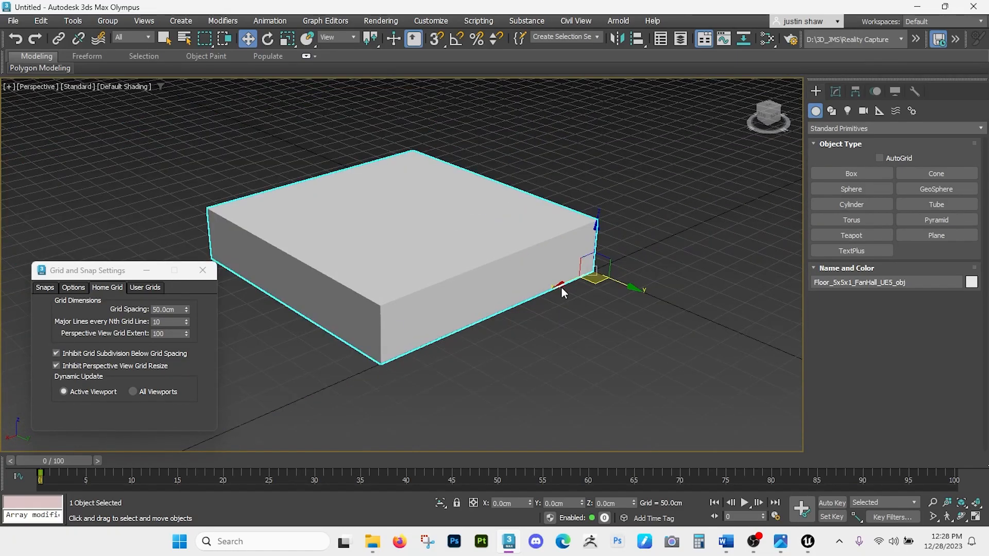
{"action": "mouse_move", "coordinate": [596, 243]}
{"action": "left_mouse_down"}
{"action": "mouse_move", "coordinate": [594, 272]}
{"action": "mouse_move", "coordinate": [594, 248]}
{"action": "left_mouse_up"}
{"action": "key", "text": "ctrl+z"}
{"action": "middle_click_drag", "start_coordinate": [616, 296], "coordinate": [578, 304], "text": "alt"}
{"action": "left_click_drag", "start_coordinate": [581, 319], "coordinate": [572, 290]}
{"action": "key", "text": "ctrl+z"}
{"action": "key", "text": "ctrl+z"}
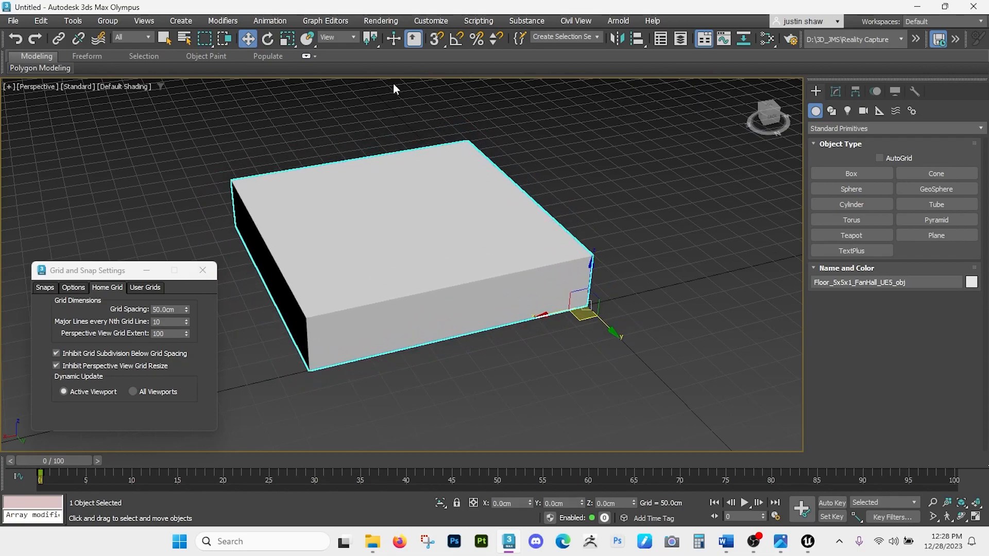
Step: Turn on 3D snapping, reopen Grid and Snap Settings at the snap targets, and test a grid-point move of the floor piece
{"action": "left_click", "coordinate": [433, 40]}
{"action": "scroll", "coordinate": [378, 263], "scroll_direction": "down", "scroll_amount": 4}
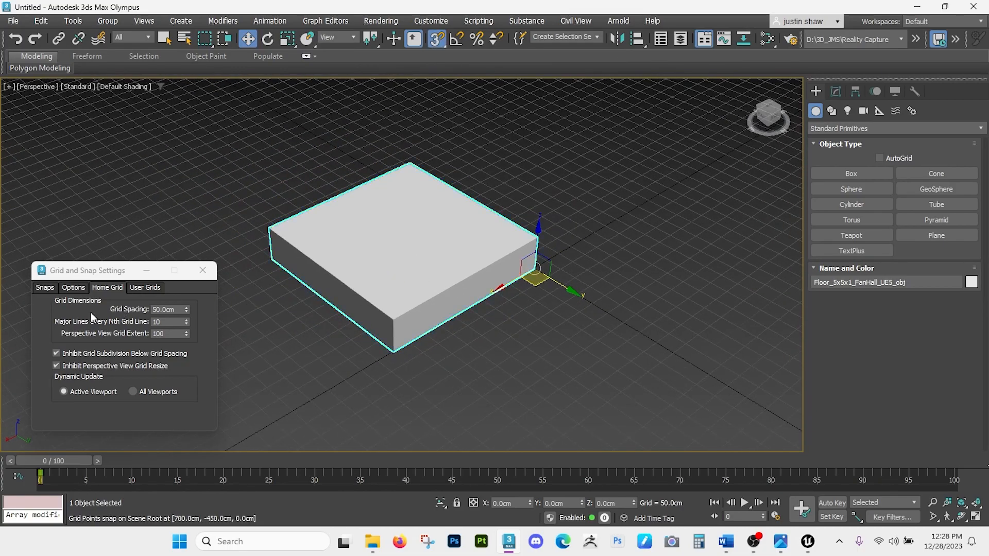
{"action": "left_click", "coordinate": [211, 271]}
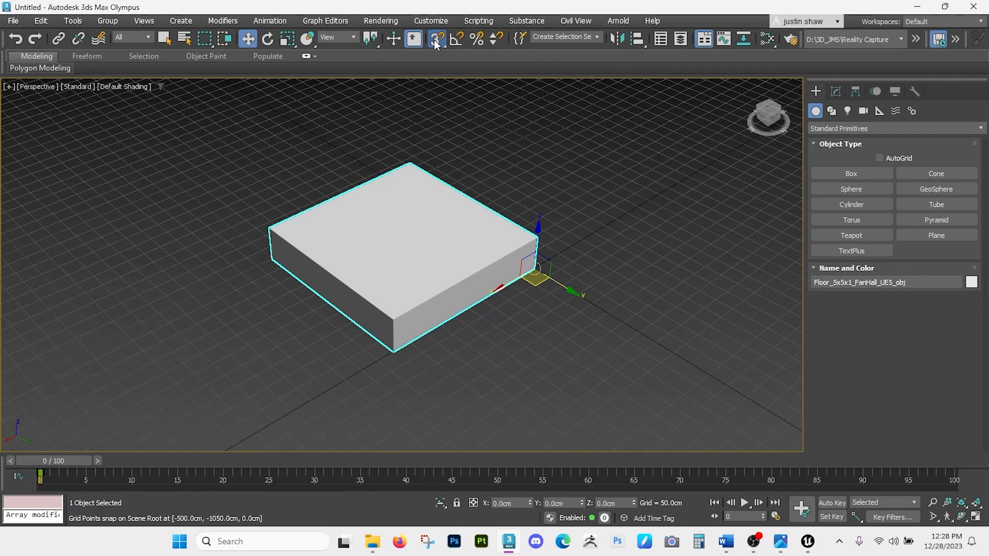
{"action": "right_click", "coordinate": [434, 39]}
{"action": "left_click_drag", "start_coordinate": [70, 276], "coordinate": [71, 193]}
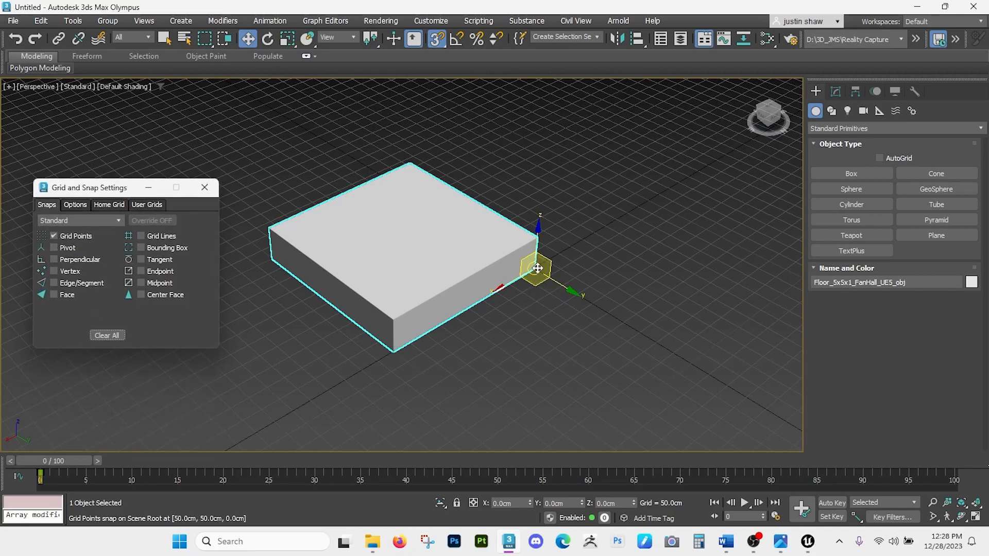
{"action": "mouse_move", "coordinate": [538, 284]}
{"action": "left_mouse_down"}
{"action": "mouse_move", "coordinate": [433, 293]}
{"action": "mouse_move", "coordinate": [639, 221]}
{"action": "mouse_move", "coordinate": [404, 292]}
{"action": "mouse_move", "coordinate": [538, 254]}
{"action": "mouse_move", "coordinate": [536, 267]}
{"action": "left_mouse_up"}
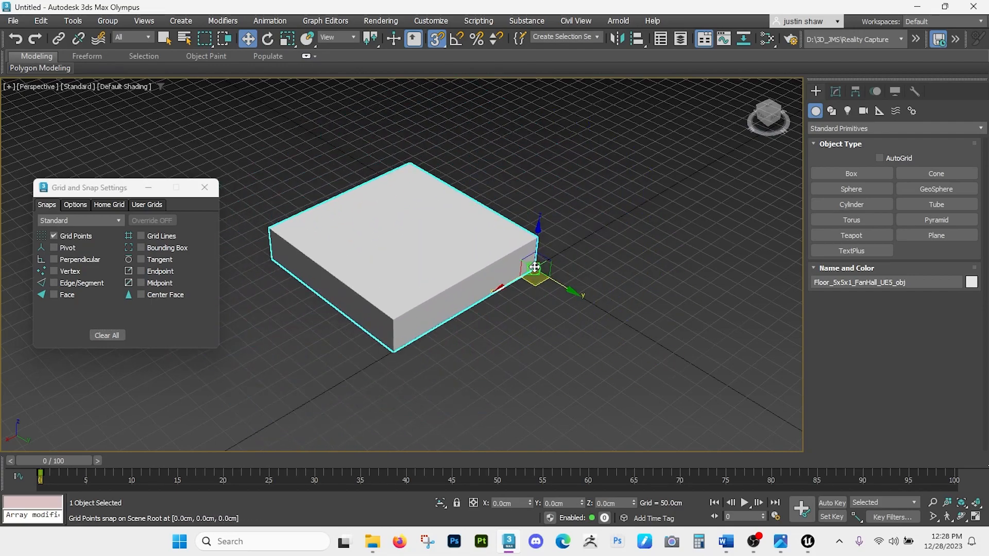
Step: Try moving the floor piece to Y -50 cm with Enable Axis Constraints off, and restore the constraint and the piece's origin position
{"action": "middle_click_drag", "start_coordinate": [479, 317], "coordinate": [501, 304], "text": "alt"}
{"action": "scroll", "coordinate": [501, 301], "scroll_direction": "up", "scroll_amount": 2}
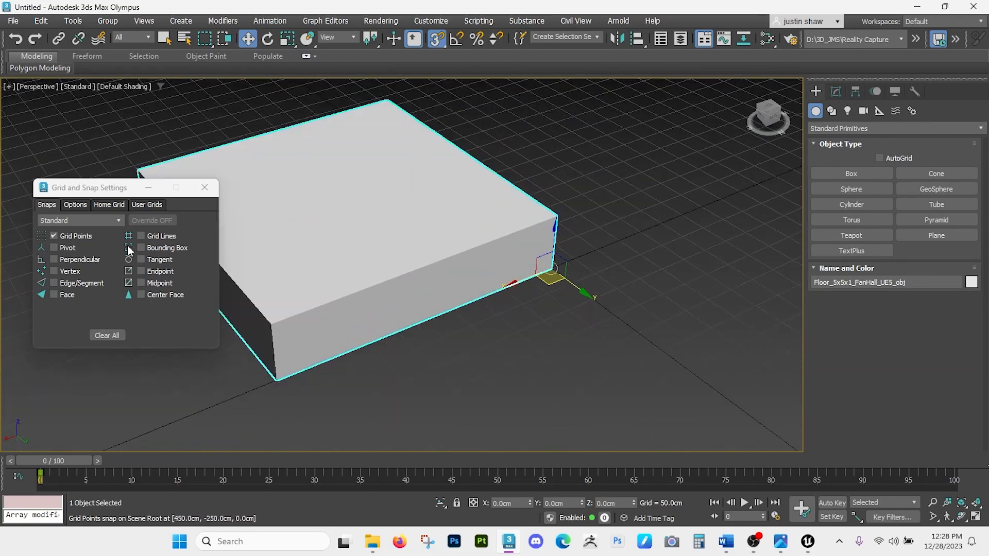
{"action": "left_click", "coordinate": [75, 205]}
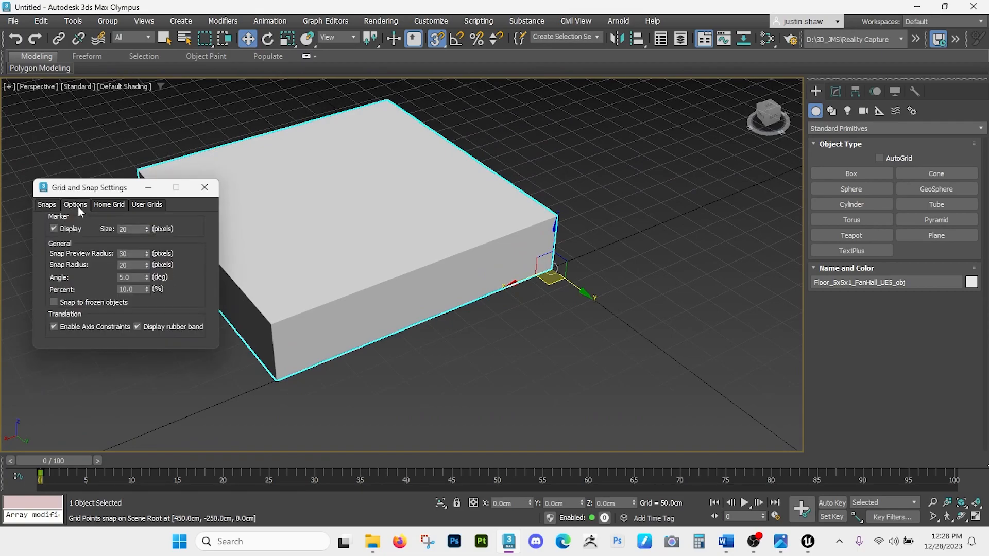
{"action": "left_click", "coordinate": [53, 327]}
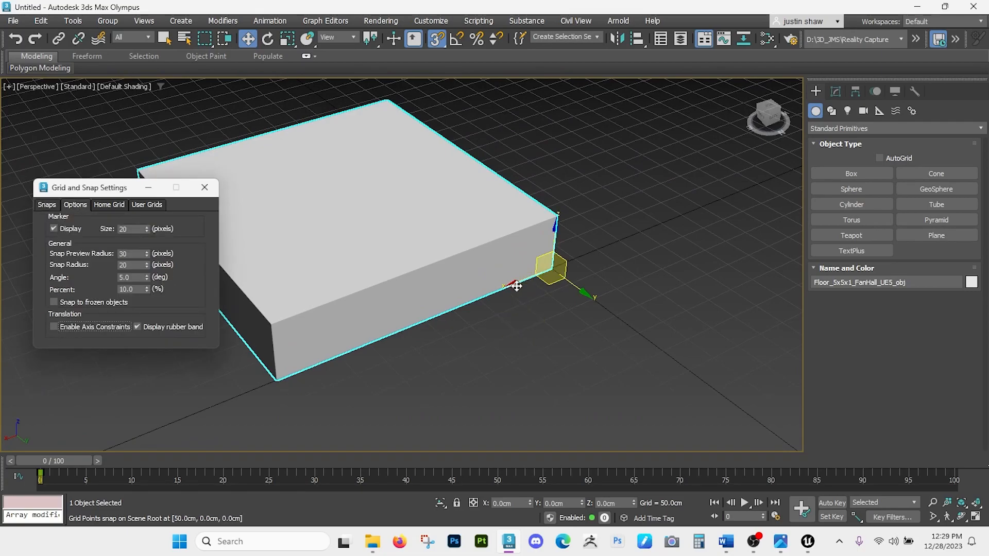
{"action": "left_click_drag", "start_coordinate": [514, 285], "coordinate": [524, 259]}
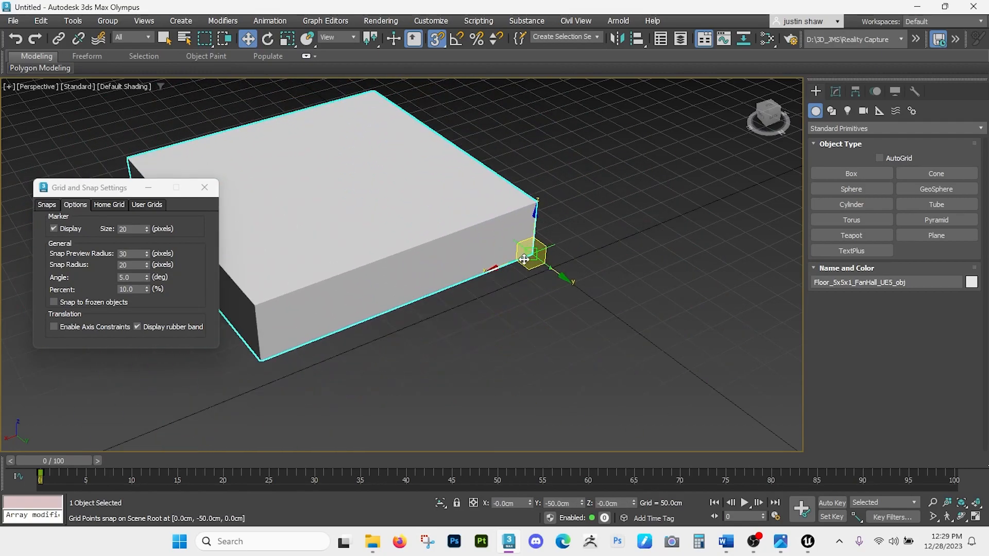
{"action": "left_click", "coordinate": [57, 329]}
{"action": "mouse_move", "coordinate": [528, 258]}
{"action": "left_mouse_down"}
{"action": "mouse_move", "coordinate": [539, 299]}
{"action": "mouse_move", "coordinate": [484, 285]}
{"action": "mouse_move", "coordinate": [552, 280]}
{"action": "left_mouse_up"}
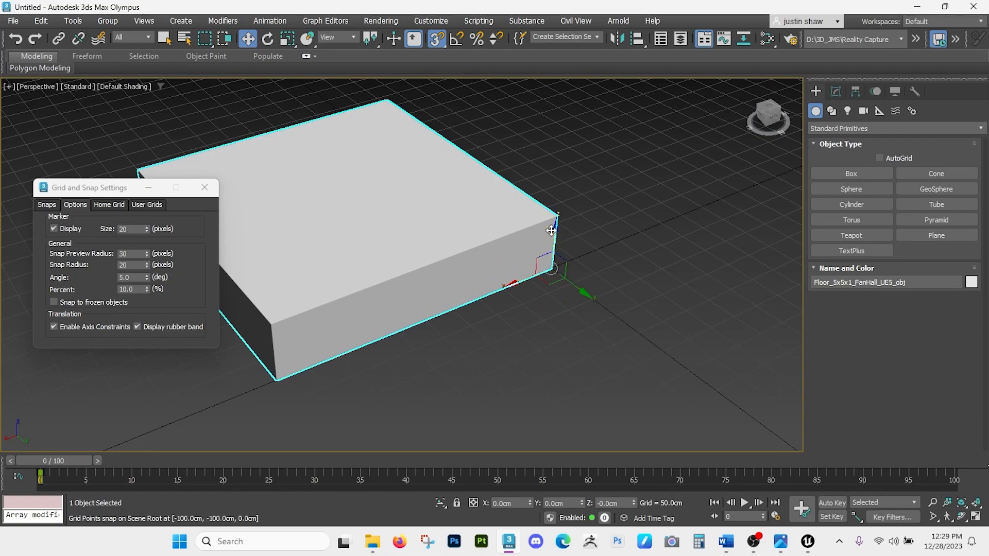
{"action": "middle_click_drag", "start_coordinate": [572, 312], "coordinate": [548, 306], "text": "alt"}
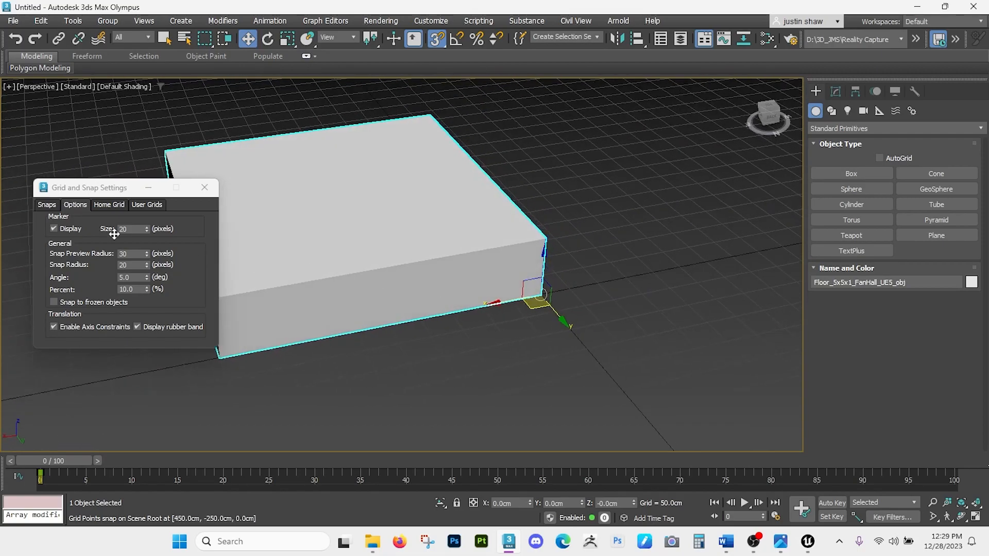
Step: Switch the snap target from Grid Points to Vertex
{"action": "left_click", "coordinate": [46, 205]}
{"action": "middle_click_drag", "start_coordinate": [380, 344], "coordinate": [220, 278], "text": "alt"}
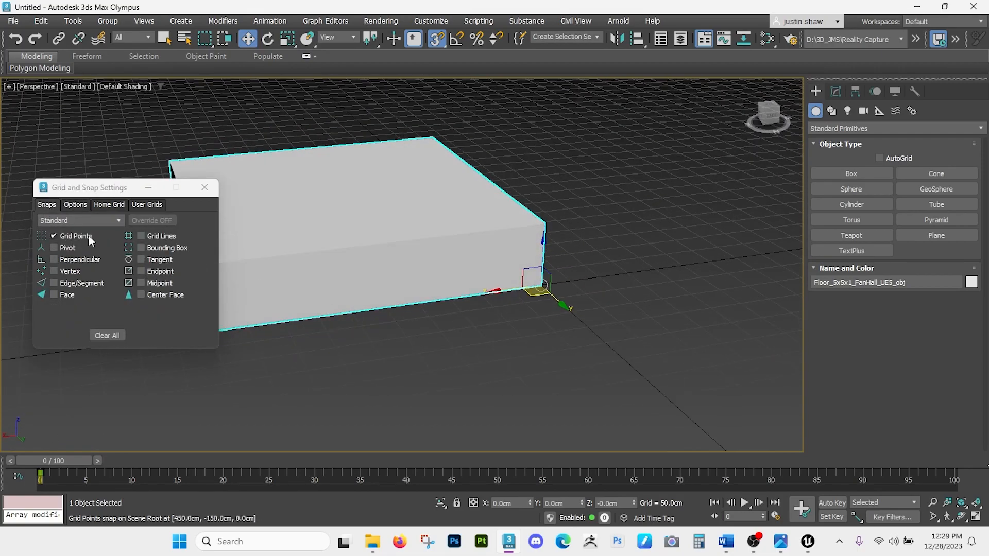
{"action": "left_click", "coordinate": [71, 239]}
{"action": "left_click", "coordinate": [53, 271]}
{"action": "middle_click_drag", "start_coordinate": [397, 287], "coordinate": [503, 302], "text": "alt"}
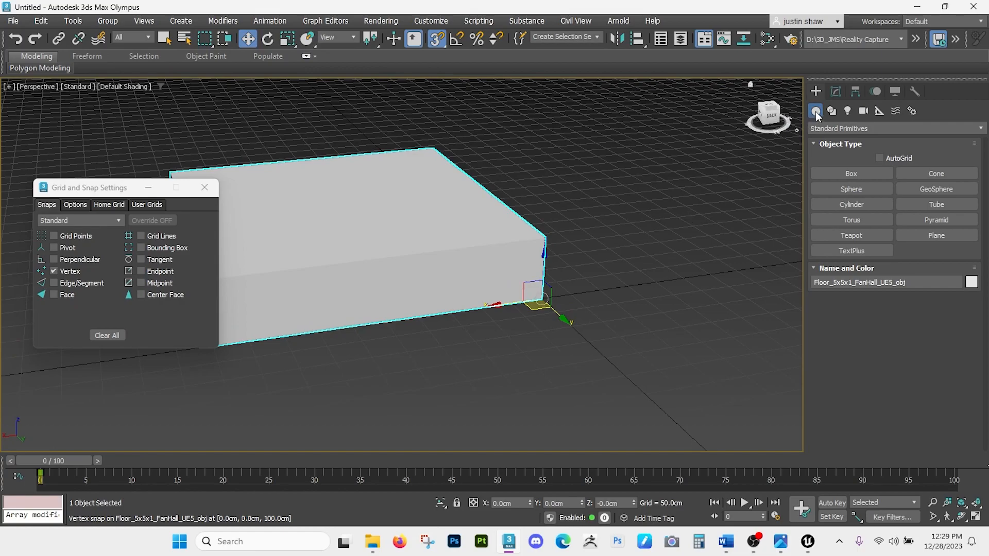
Step: Move only the floor piece's pivot up to the top vertex of its origin corner, at Z 100 cm, and leave pivot editing
{"action": "left_click", "coordinate": [855, 91]}
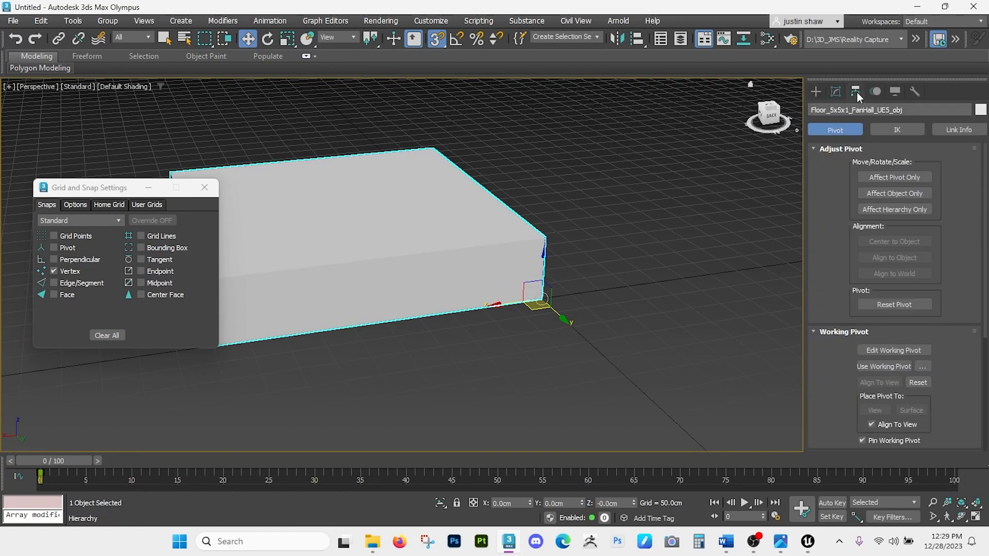
{"action": "left_click", "coordinate": [879, 176]}
{"action": "left_click_drag", "start_coordinate": [544, 261], "coordinate": [545, 239]}
{"action": "middle_click_drag", "start_coordinate": [551, 258], "coordinate": [589, 270], "text": "alt"}
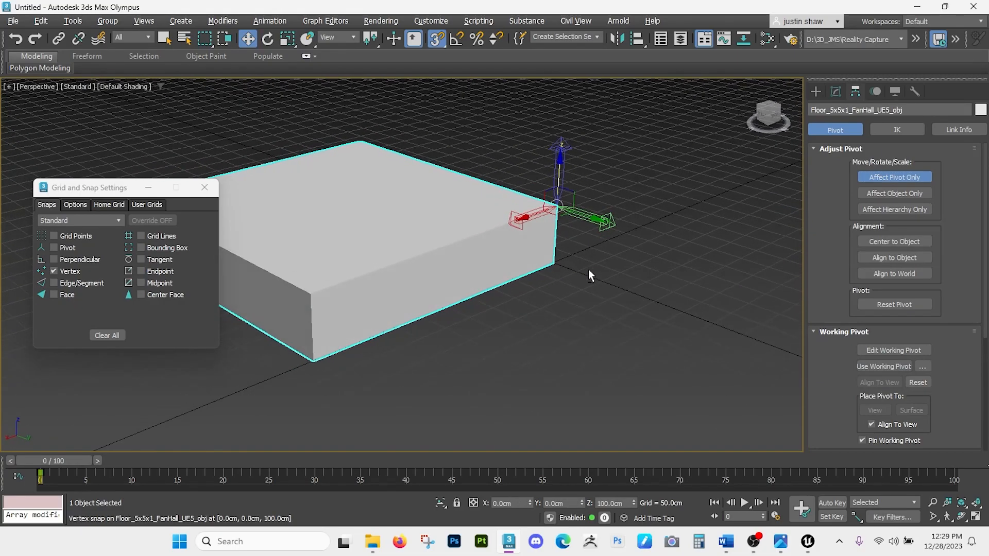
{"action": "left_click", "coordinate": [910, 177]}
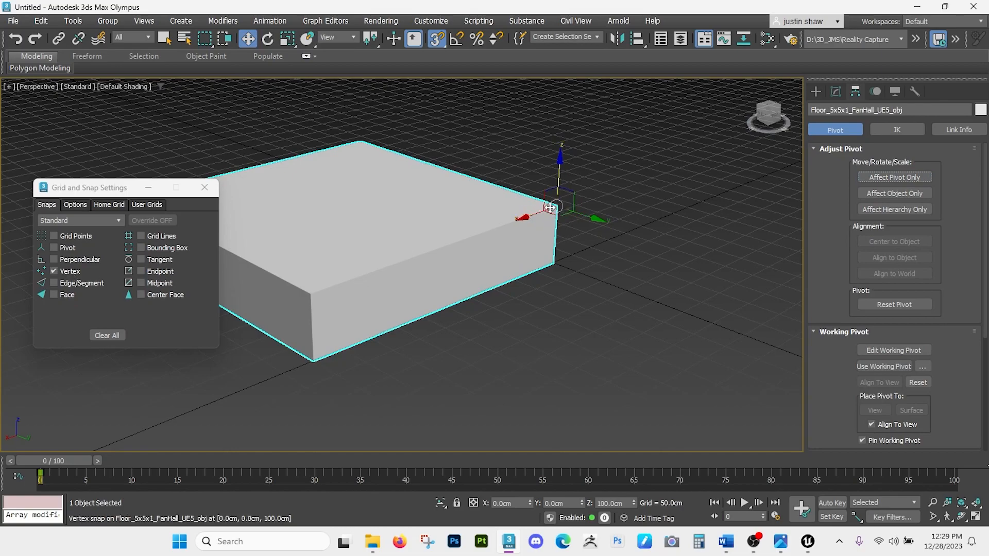
Step: Switch the snap target from Vertex back to Grid Points and lower the floor piece so its top pivot corner sits at Z 0
{"action": "left_click", "coordinate": [63, 274]}
{"action": "left_click_drag", "start_coordinate": [560, 180], "coordinate": [556, 215]}
{"action": "middle_click_drag", "start_coordinate": [556, 215], "coordinate": [488, 230], "text": "alt"}
{"action": "scroll", "coordinate": [486, 268], "scroll_direction": "down", "scroll_amount": 2}
{"action": "scroll", "coordinate": [459, 259], "scroll_direction": "up", "scroll_amount": 5}
{"action": "middle_click_drag", "start_coordinate": [538, 341], "coordinate": [223, 266], "text": "alt"}
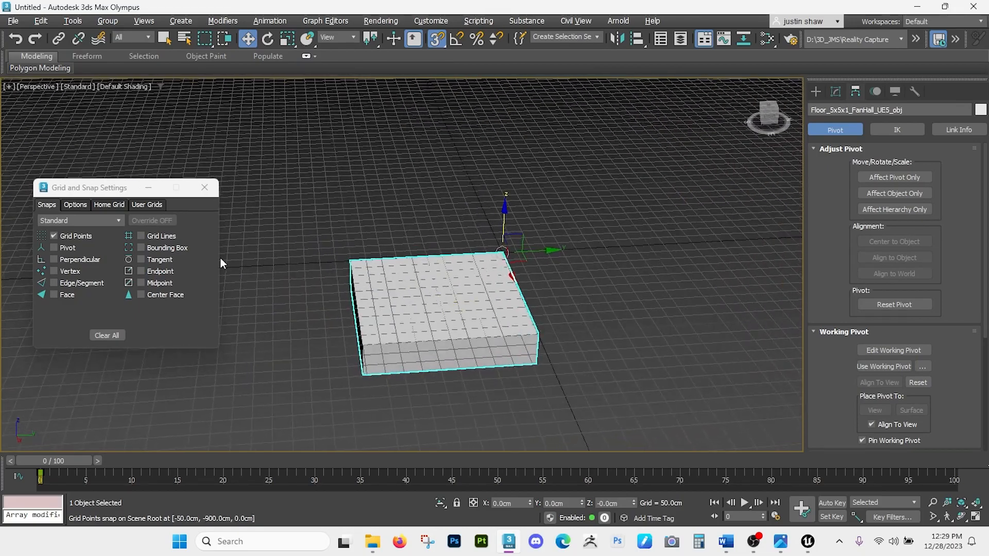
Step: Close Grid and Snap Settings and turn off 3D snapping
{"action": "left_click", "coordinate": [204, 188]}
{"action": "left_click", "coordinate": [435, 41]}
{"action": "middle_click_drag", "start_coordinate": [470, 222], "coordinate": [496, 272], "text": "alt"}
Step: Convert the floor piece to an Editable Poly
{"action": "left_click", "coordinate": [817, 91]}
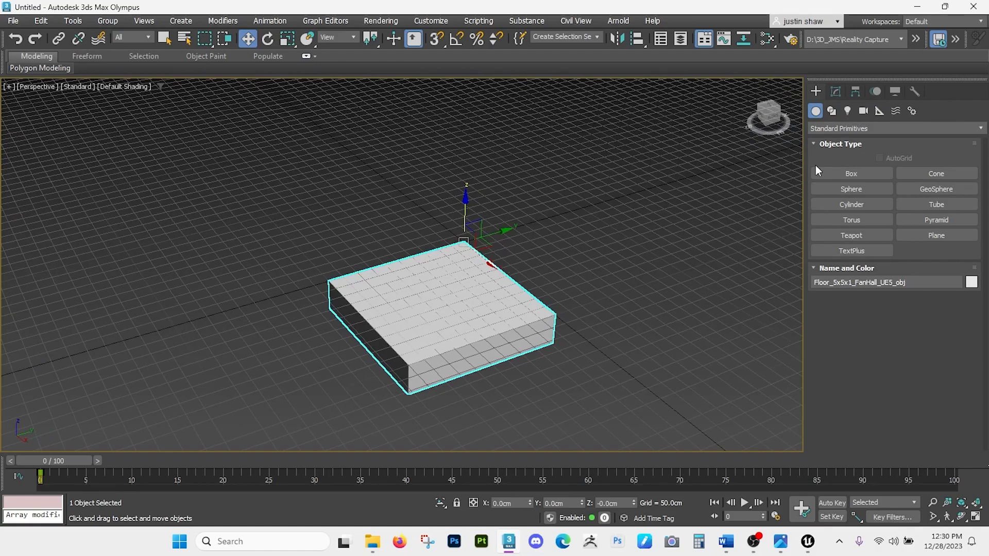
{"action": "left_click", "coordinate": [834, 112]}
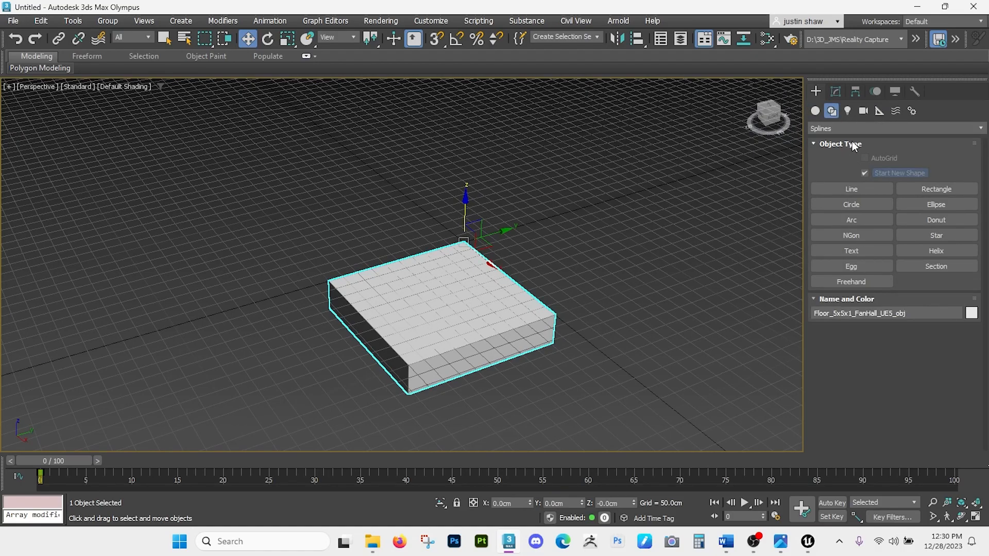
{"action": "right_click", "coordinate": [456, 277]}
{"action": "mouse_move", "coordinate": [519, 433]}
{"action": "left_click", "coordinate": [616, 442]}
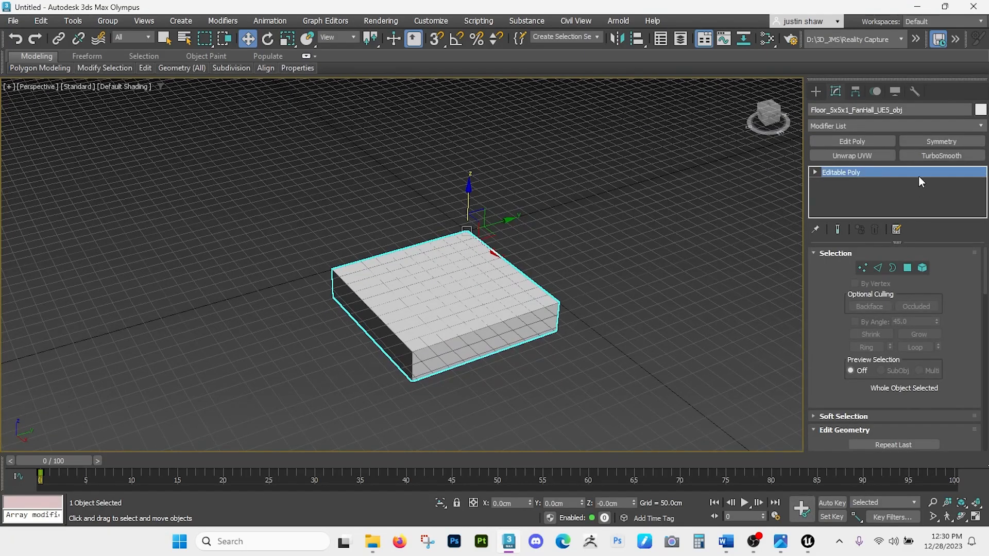
Step: Add an Unwrap UVW modifier to the floor piece
{"action": "left_click", "coordinate": [847, 126]}
{"action": "left_click_drag", "start_coordinate": [985, 149], "coordinate": [986, 428]}
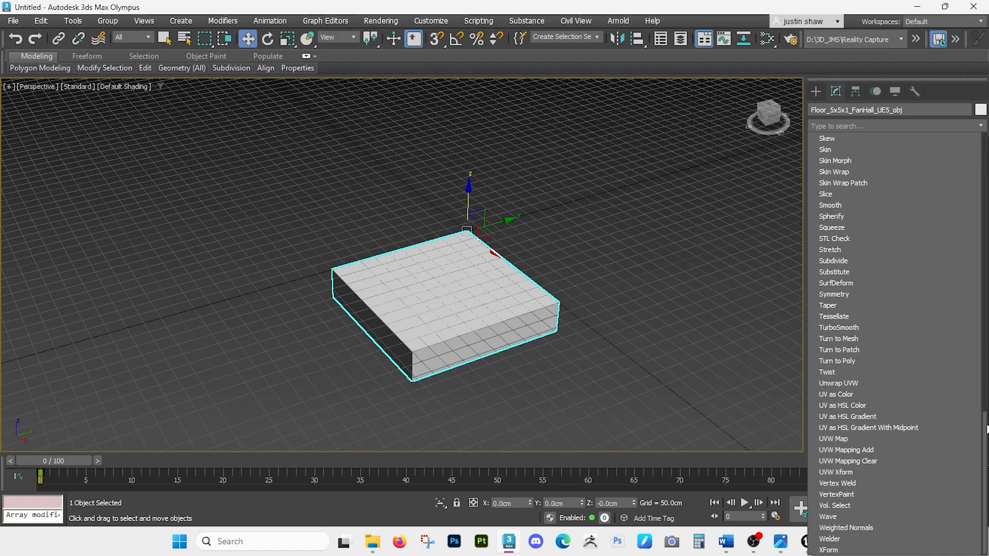
{"action": "left_click", "coordinate": [842, 383]}
{"action": "middle_click_drag", "start_coordinate": [495, 311], "coordinate": [509, 280], "text": "alt"}
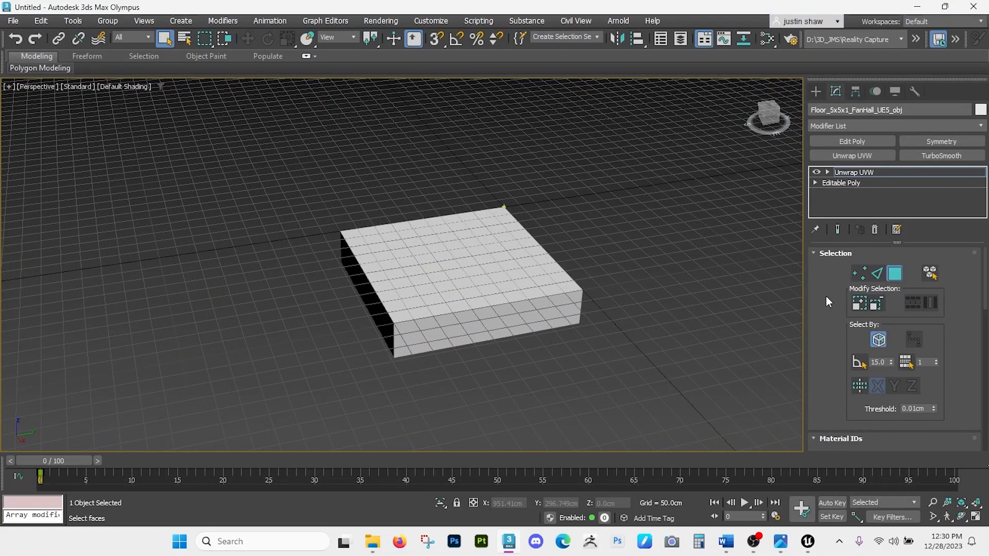
Step: Open the UV editor for the floor piece and move its window clear of the model
{"action": "scroll", "coordinate": [826, 326], "scroll_direction": "down", "scroll_amount": 1}
{"action": "scroll", "coordinate": [827, 325], "scroll_direction": "down", "scroll_amount": 5}
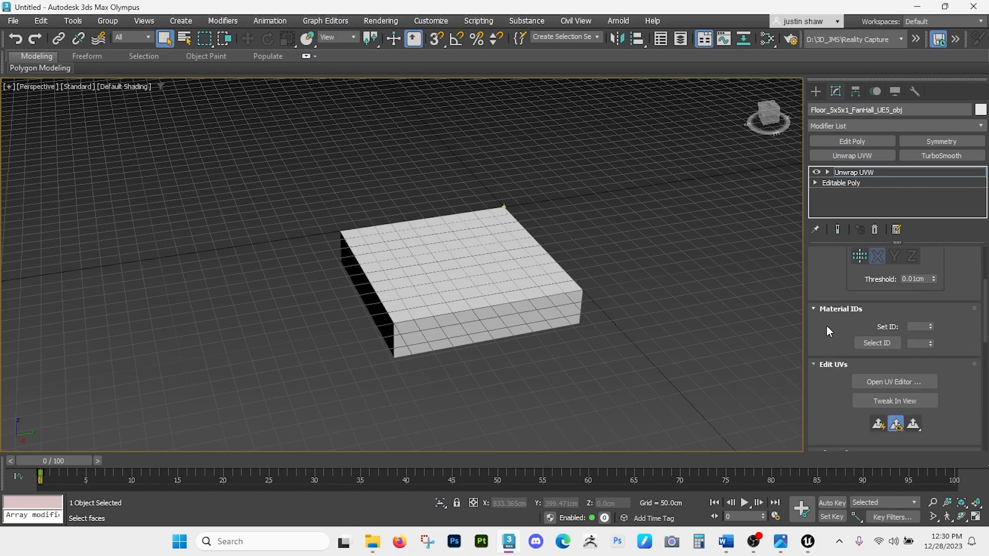
{"action": "left_click", "coordinate": [865, 325]}
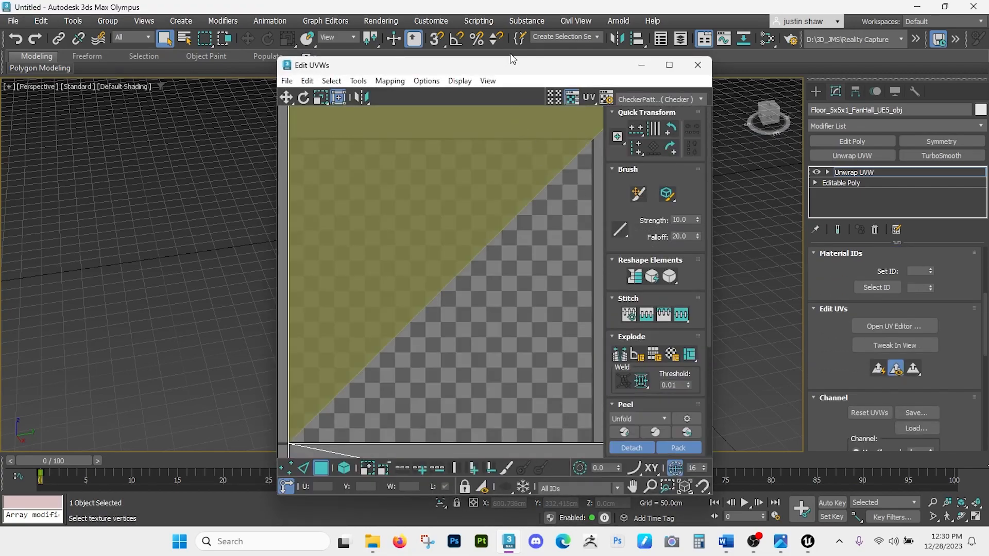
{"action": "left_click_drag", "start_coordinate": [509, 78], "coordinate": [248, 64]}
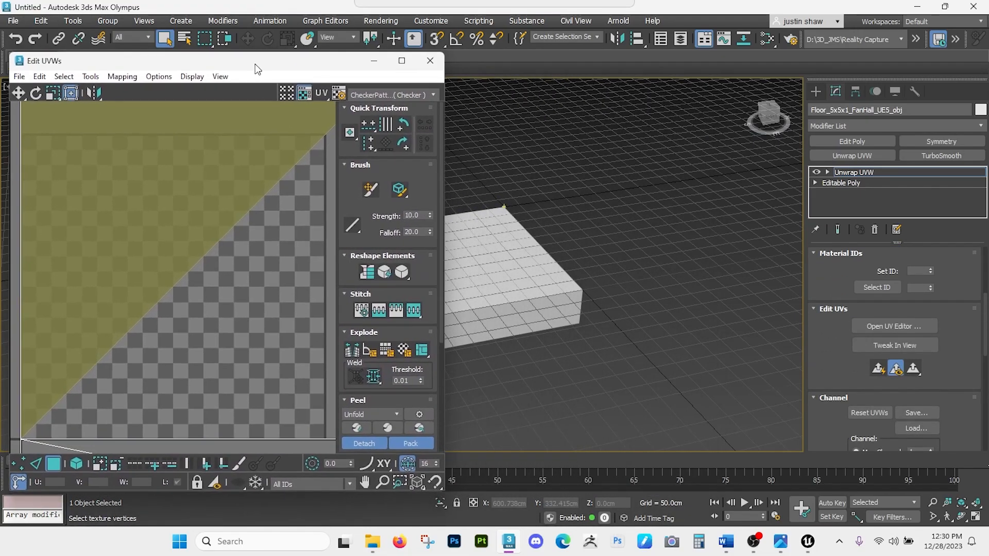
Step: Examine how the floor piece's faces are laid out in the UV editor, selecting the whole piece and its top face
{"action": "left_click", "coordinate": [603, 277]}
{"action": "scroll", "coordinate": [215, 289], "scroll_direction": "down", "scroll_amount": 8}
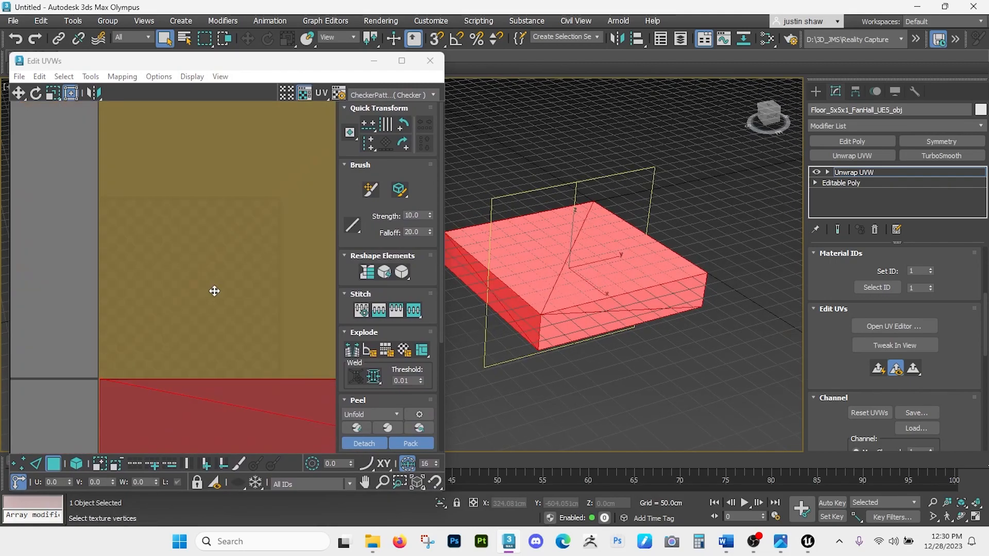
{"action": "middle_click_drag", "start_coordinate": [207, 285], "coordinate": [180, 287]}
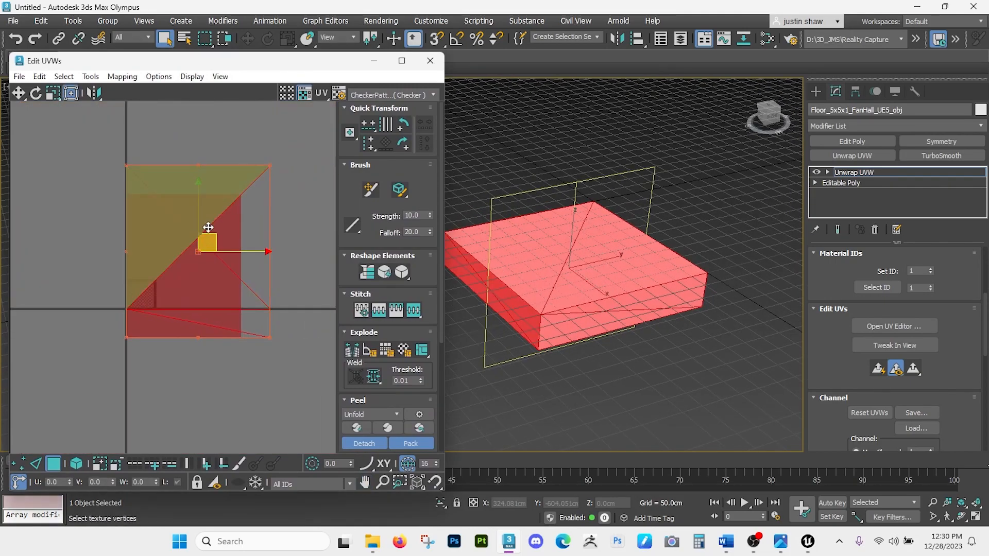
{"action": "left_click", "coordinate": [206, 368]}
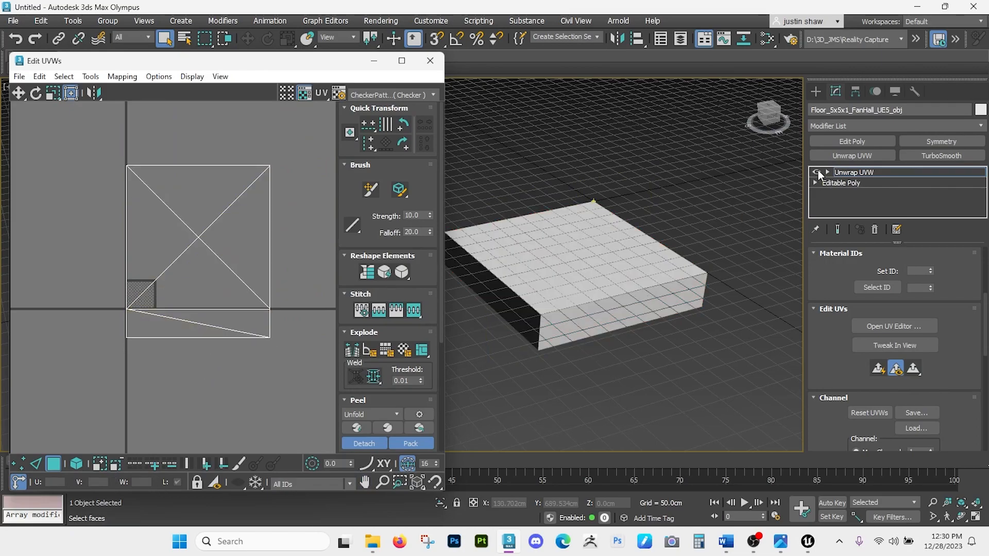
{"action": "left_click", "coordinate": [616, 251]}
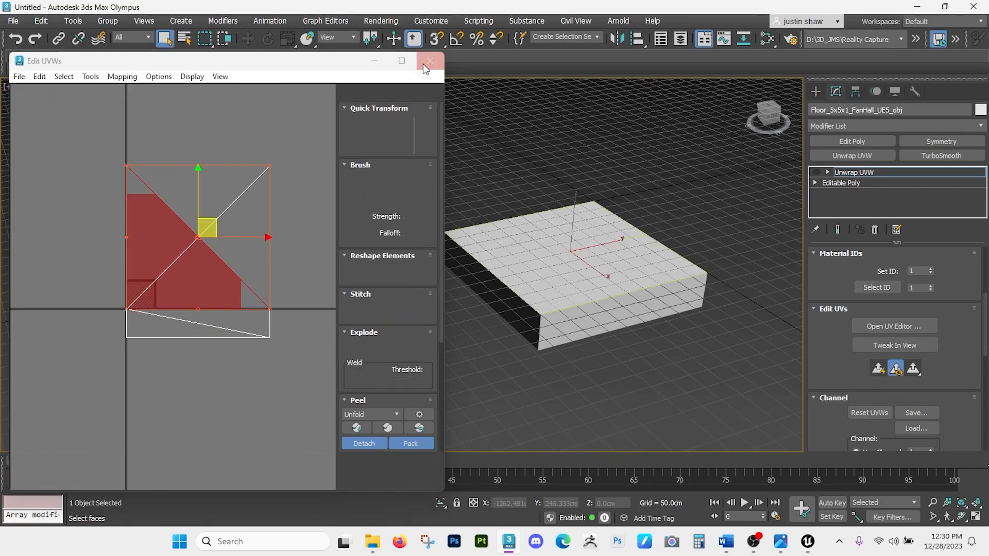
Step: Close the UV editor and return to the Editable Poly level of the floor piece's modifier stack
{"action": "left_click", "coordinate": [430, 60]}
{"action": "left_click", "coordinate": [697, 206]}
{"action": "left_click", "coordinate": [830, 183]}
{"action": "middle_click_drag", "start_coordinate": [623, 269], "coordinate": [535, 268], "text": "alt"}
{"action": "scroll", "coordinate": [535, 268], "scroll_direction": "down", "scroll_amount": 1}
{"action": "middle_click_drag", "start_coordinate": [470, 267], "coordinate": [548, 262]}
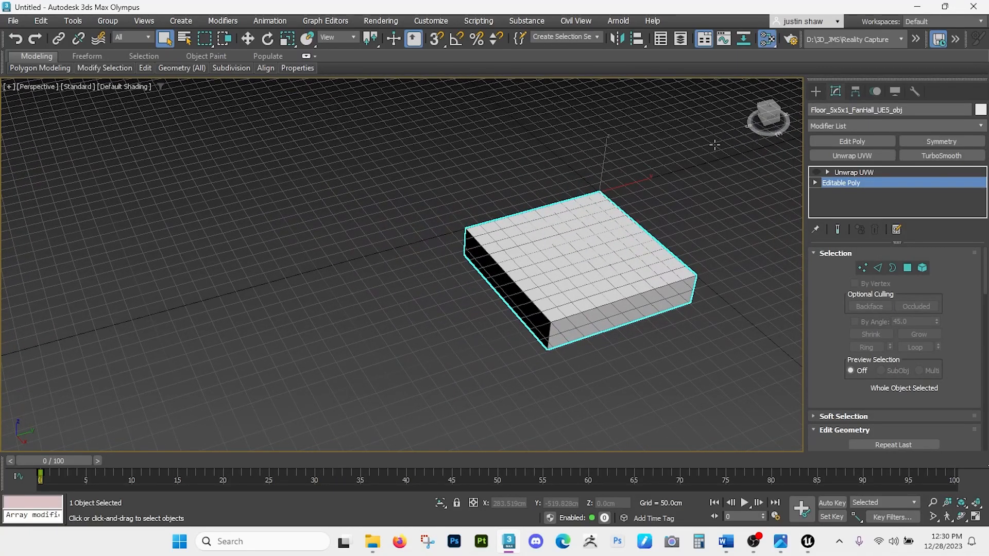
Step: Open the Slate Material Editor and add an Arnold Standard Surface material to the node view
{"action": "left_click", "coordinate": [770, 41]}
{"action": "left_click_drag", "start_coordinate": [402, 177], "coordinate": [422, 75]}
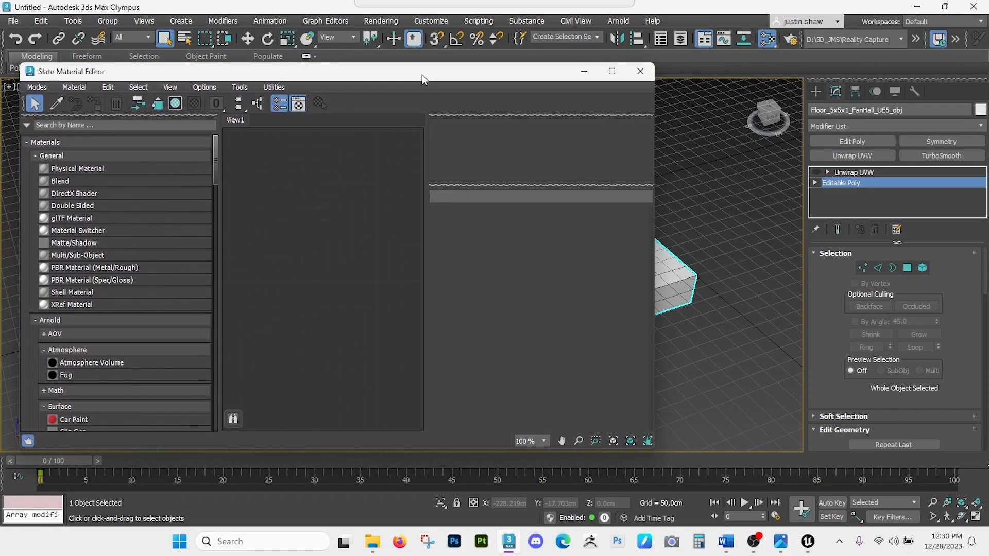
{"action": "scroll", "coordinate": [118, 292], "scroll_direction": "down", "scroll_amount": 5}
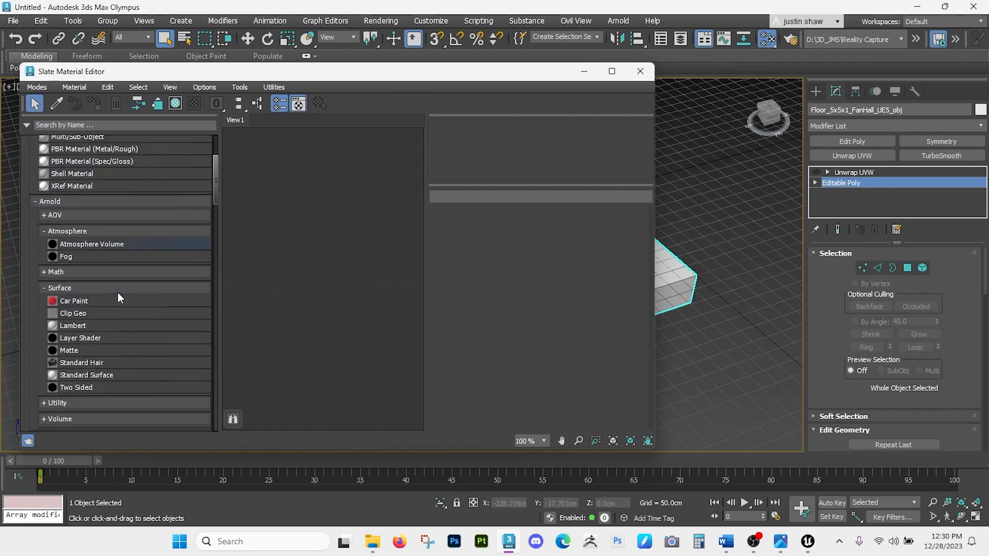
{"action": "scroll", "coordinate": [59, 225], "scroll_direction": "up", "scroll_amount": 1}
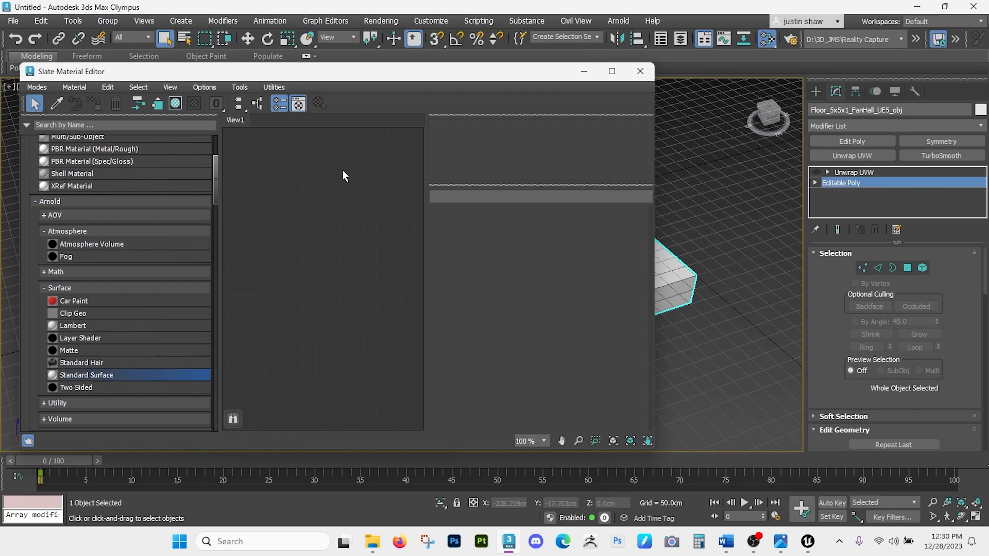
{"action": "left_click_drag", "start_coordinate": [343, 176], "coordinate": [332, 176]}
{"action": "scroll", "coordinate": [335, 190], "scroll_direction": "down", "scroll_amount": 4}
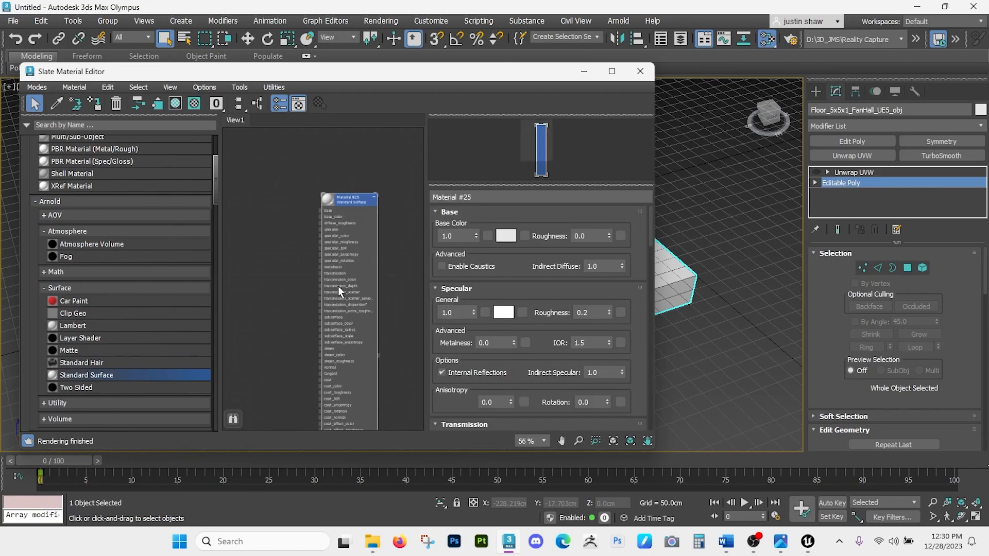
Step: Bring 001.jpg from the Modular_Level_Design folder into the node view and connect it to the Standard Surface material's base_color
{"action": "mouse_move", "coordinate": [373, 542]}
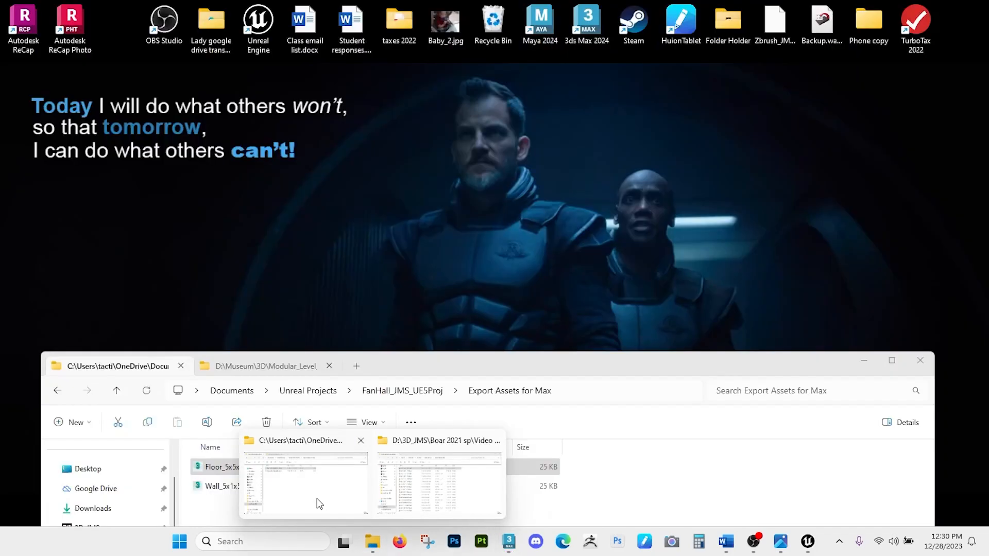
{"action": "left_click", "coordinate": [316, 503]}
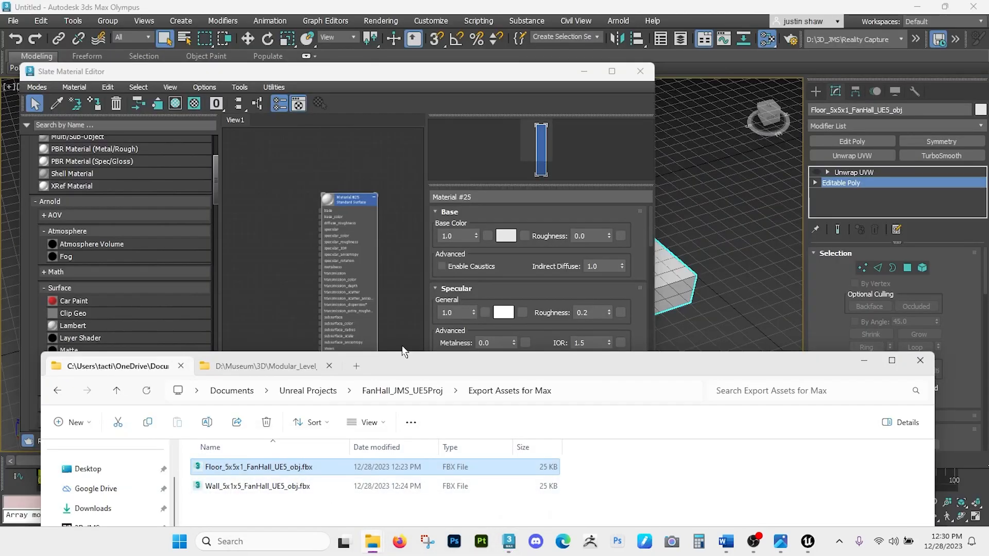
{"action": "left_click", "coordinate": [253, 365]}
{"action": "left_click_drag", "start_coordinate": [417, 368], "coordinate": [460, 303]}
{"action": "left_click_drag", "start_coordinate": [668, 408], "coordinate": [332, 222]}
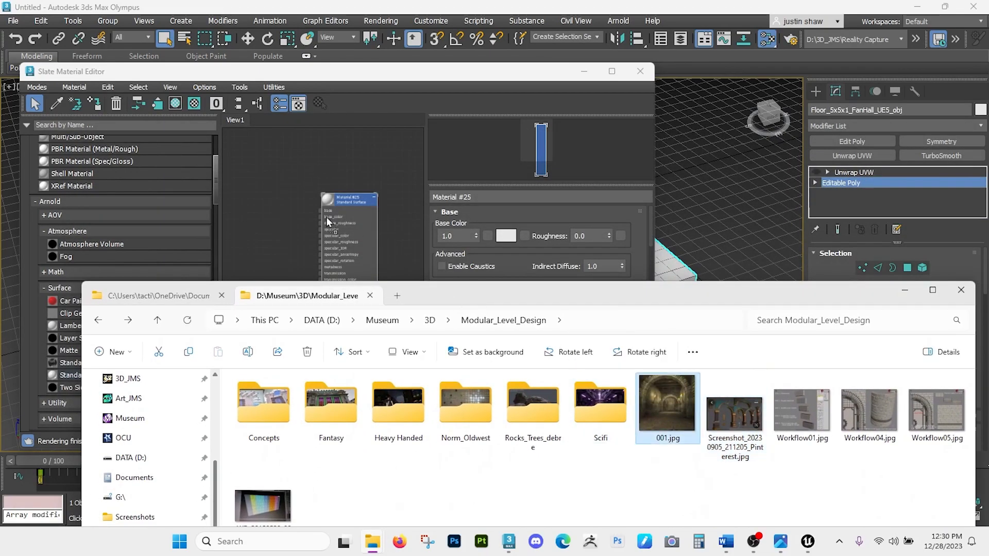
{"action": "left_click_drag", "start_coordinate": [246, 204], "coordinate": [343, 221]}
{"action": "left_click", "coordinate": [248, 218]}
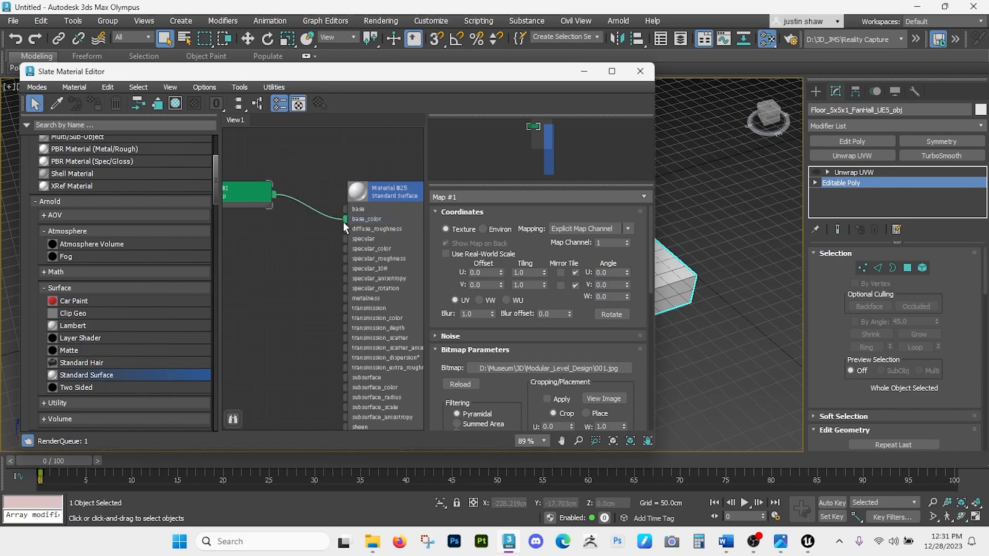
Step: Assign the textured Standard Surface material to the floor piece and close the Slate Material Editor
{"action": "left_click_drag", "start_coordinate": [391, 70], "coordinate": [291, 53]}
{"action": "middle_click_drag", "start_coordinate": [258, 243], "coordinate": [195, 240]}
{"action": "scroll", "coordinate": [196, 249], "scroll_direction": "down", "scroll_amount": 4}
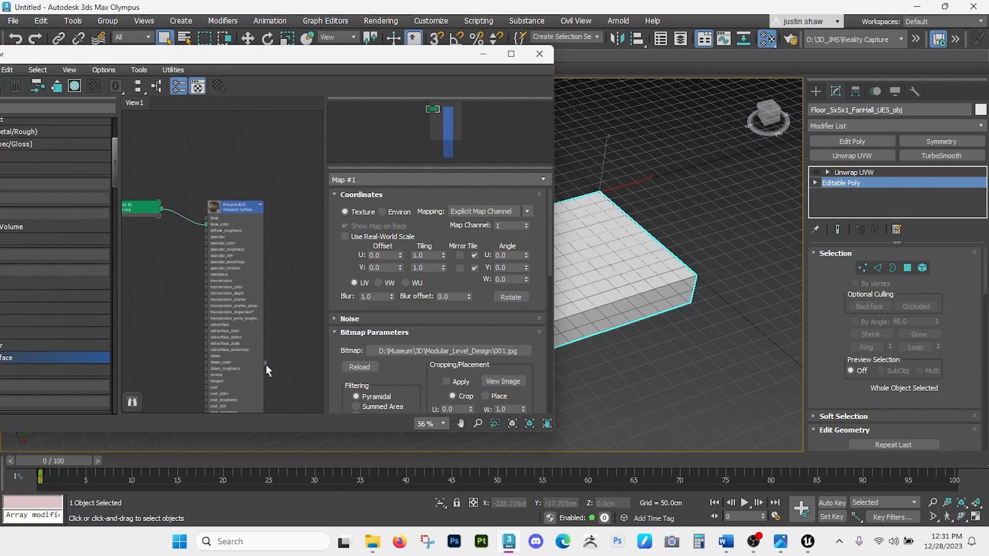
{"action": "left_click_drag", "start_coordinate": [615, 290], "coordinate": [615, 280]}
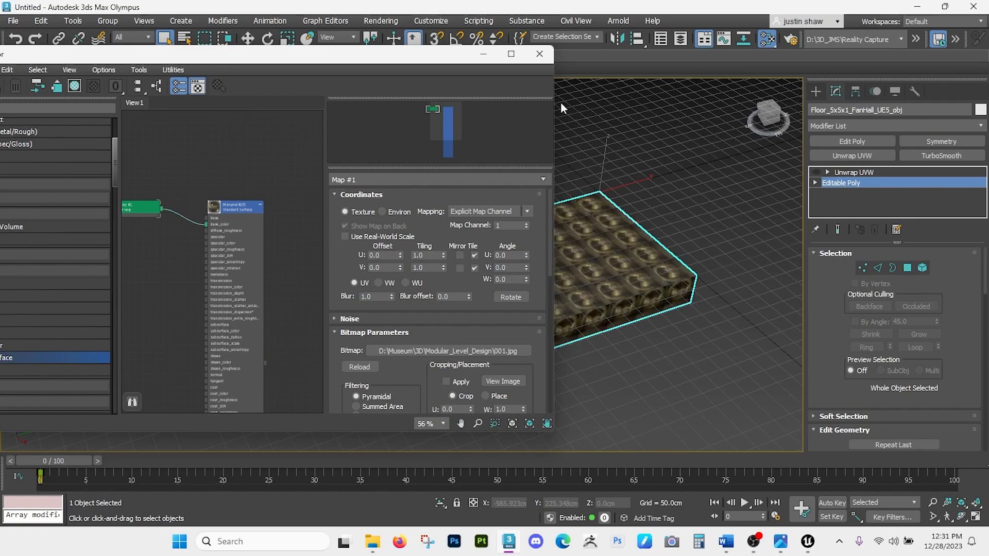
{"action": "left_click", "coordinate": [539, 54]}
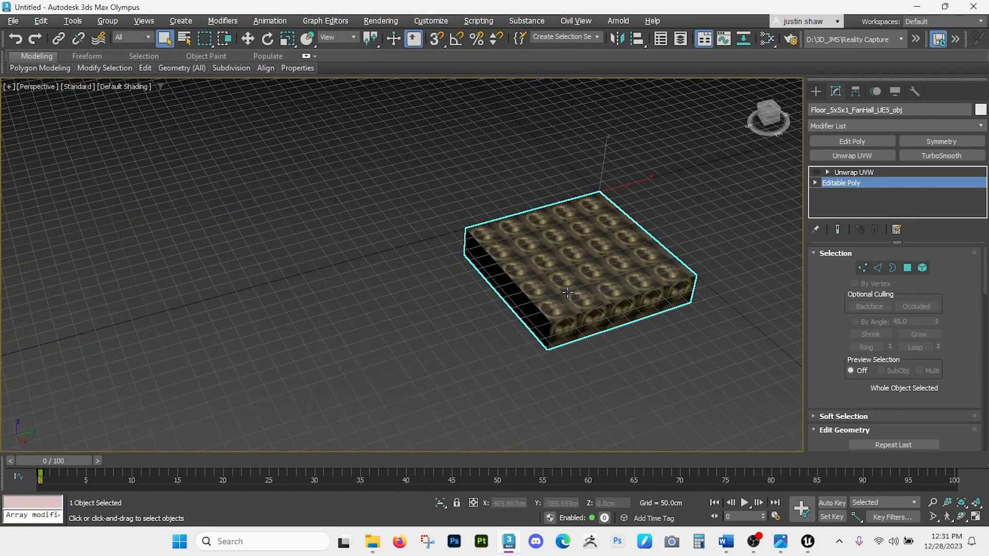
Step: Hide the viewport grid, set the material's specular roughness to 1.0, and inspect the tiled texture on the floor piece
{"action": "key", "text": "g"}
{"action": "middle_click_drag", "start_coordinate": [498, 322], "coordinate": [464, 317], "text": "alt"}
{"action": "key", "text": "m"}
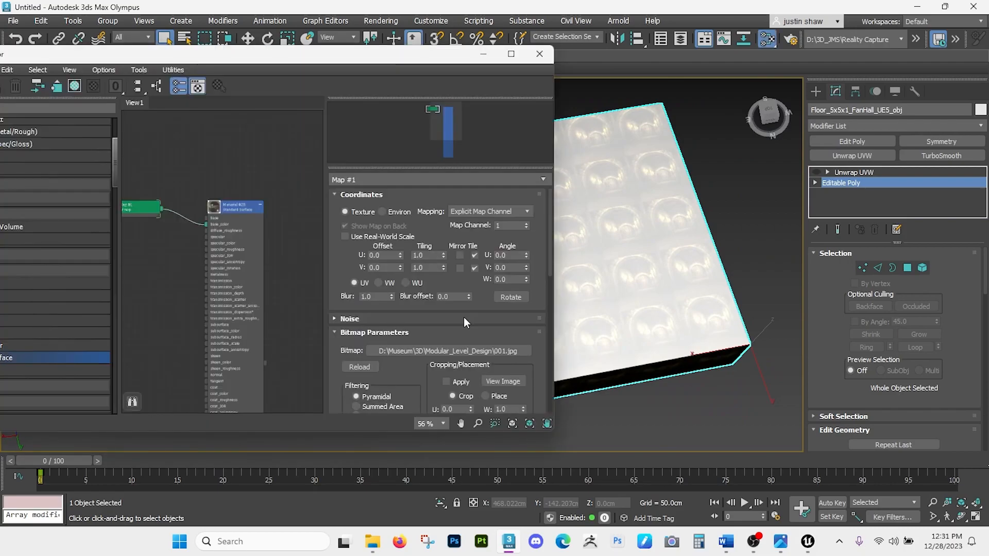
{"action": "double_click", "coordinate": [243, 207]}
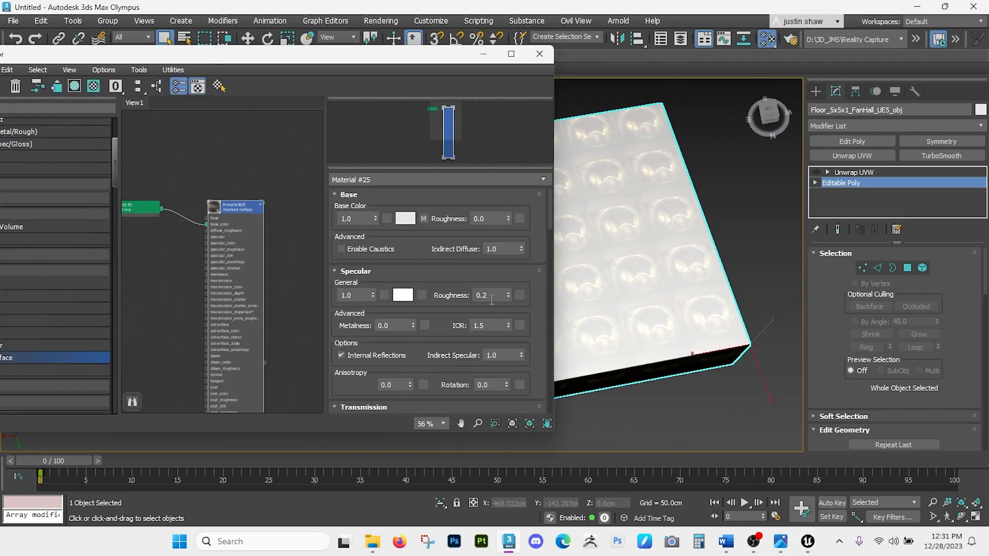
{"action": "left_click_drag", "start_coordinate": [508, 299], "coordinate": [513, 178]}
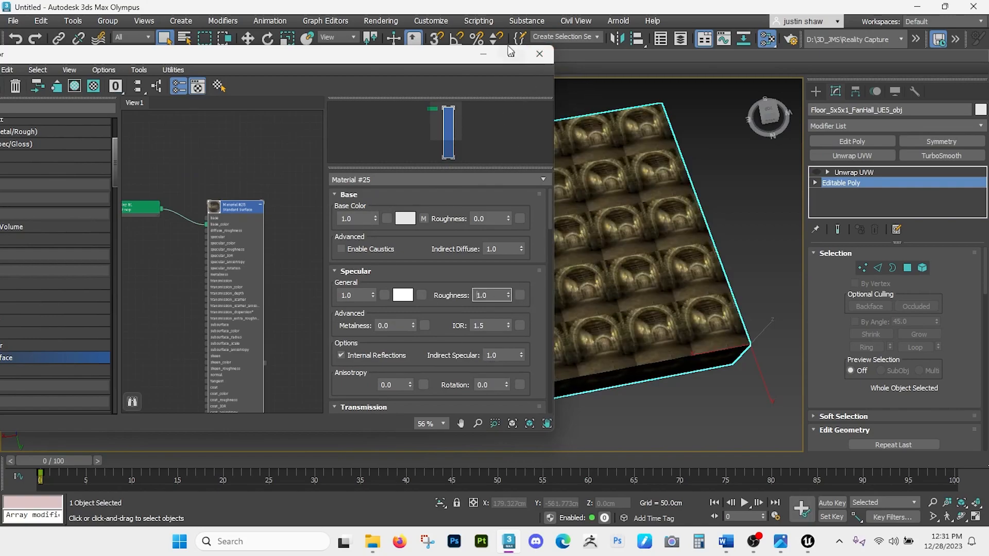
{"action": "left_click", "coordinate": [541, 53]}
{"action": "scroll", "coordinate": [582, 260], "scroll_direction": "up", "scroll_amount": 10}
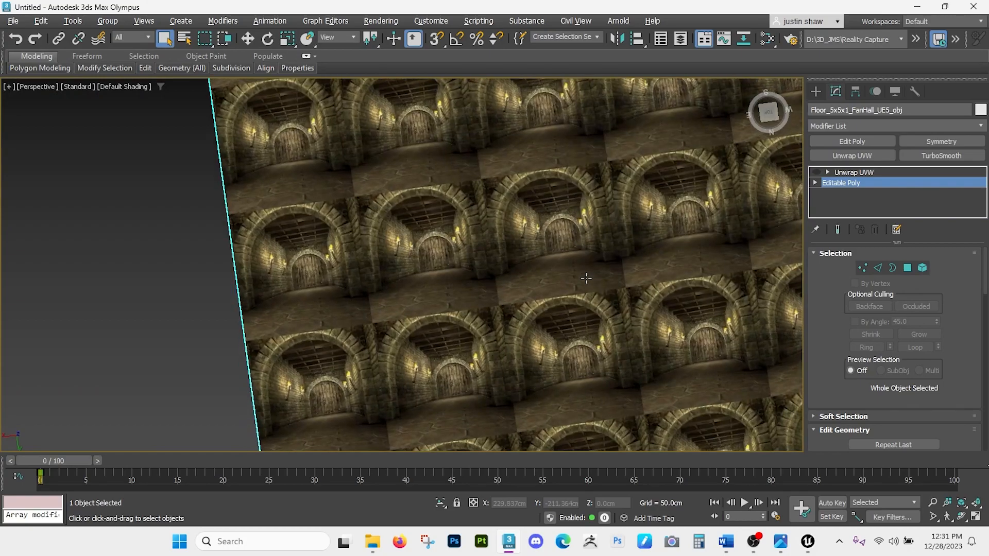
{"action": "middle_click_drag", "start_coordinate": [583, 260], "coordinate": [617, 222], "text": "alt"}
Step: Re-enable the Unwrap UVW modifier and try the UV_Checker.png Texture Checker as the UV editor background
{"action": "left_click", "coordinate": [817, 172]}
{"action": "left_click", "coordinate": [852, 170]}
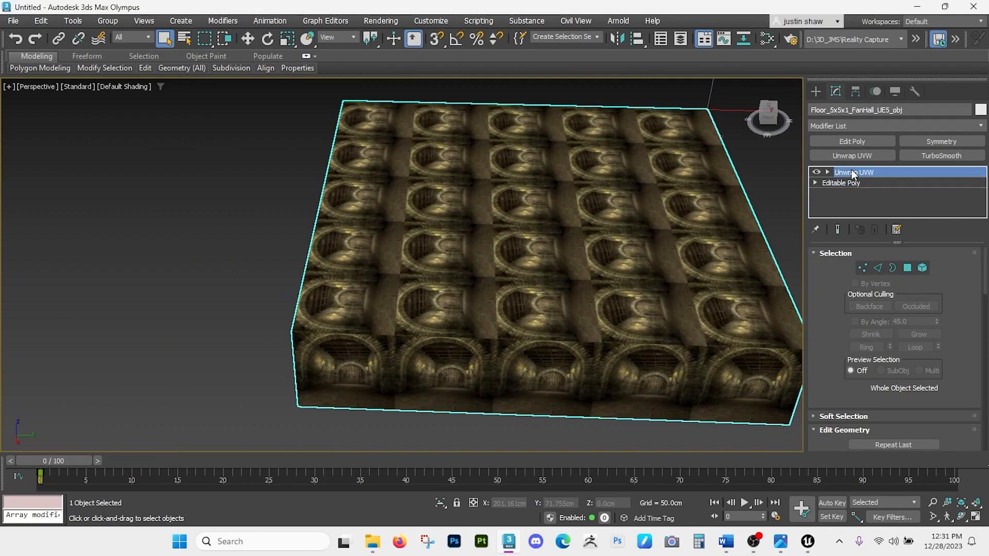
{"action": "left_click", "coordinate": [873, 325]}
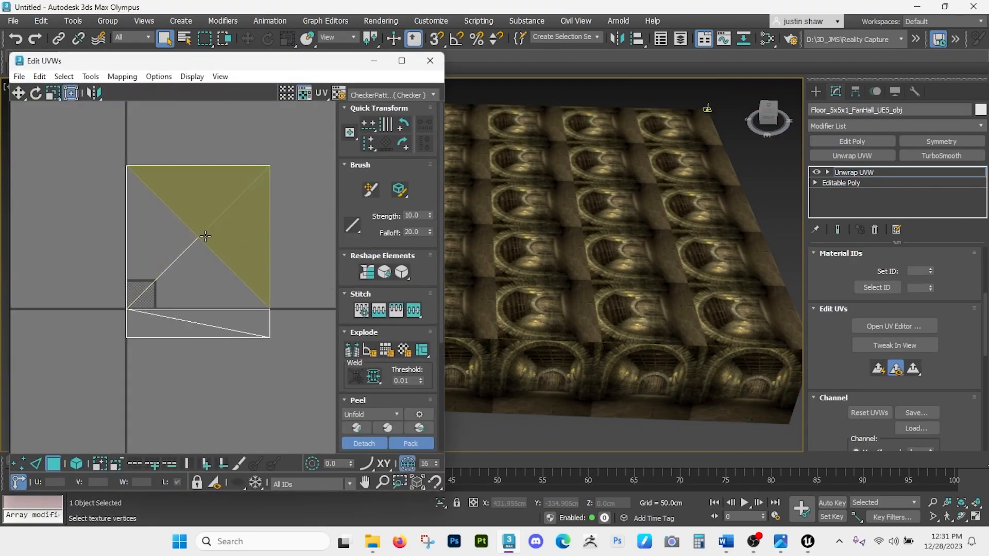
{"action": "left_click", "coordinate": [357, 95]}
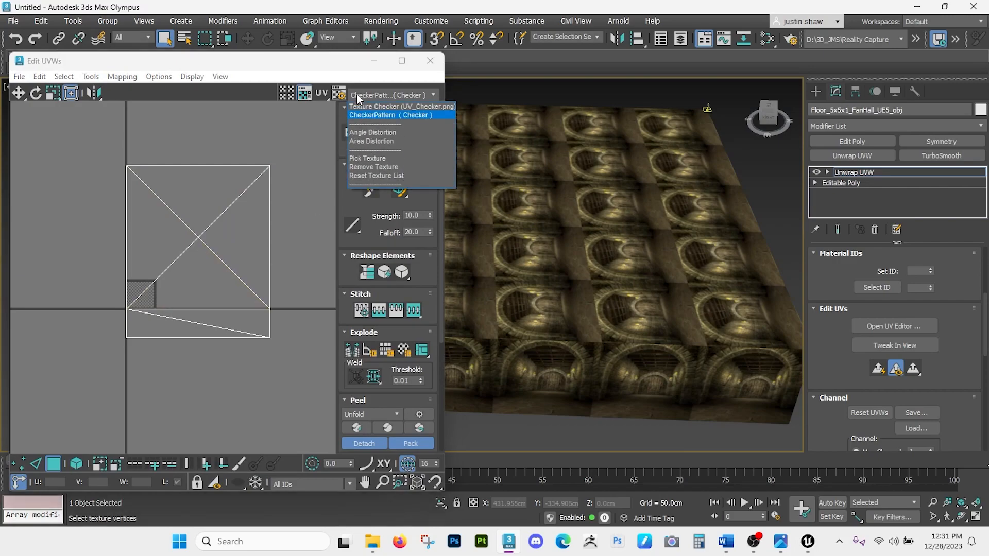
{"action": "left_click", "coordinate": [371, 108]}
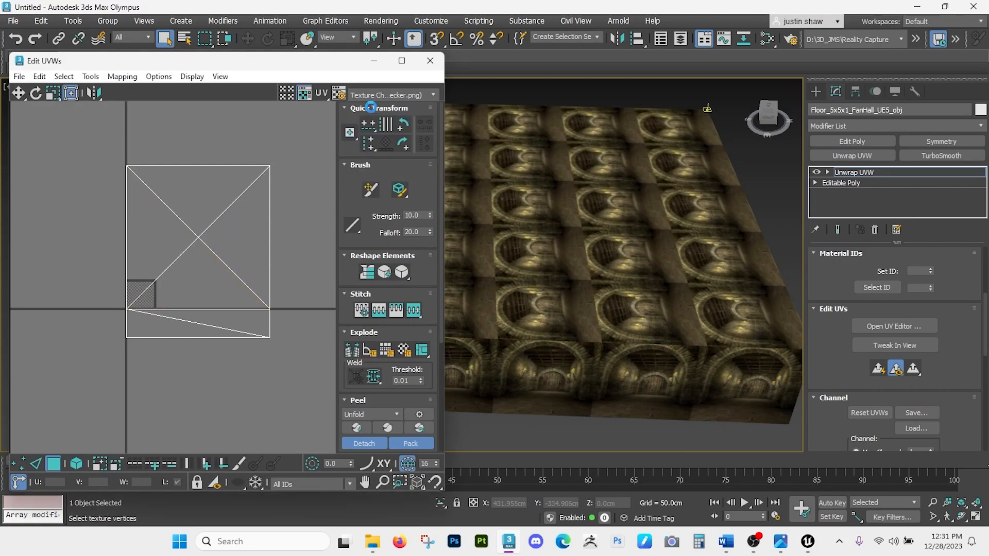
{"action": "left_click", "coordinate": [438, 65]}
Step: Convert the floor piece to Editable Poly and add a fresh Unwrap UVW modifier to it
{"action": "right_click", "coordinate": [639, 223]}
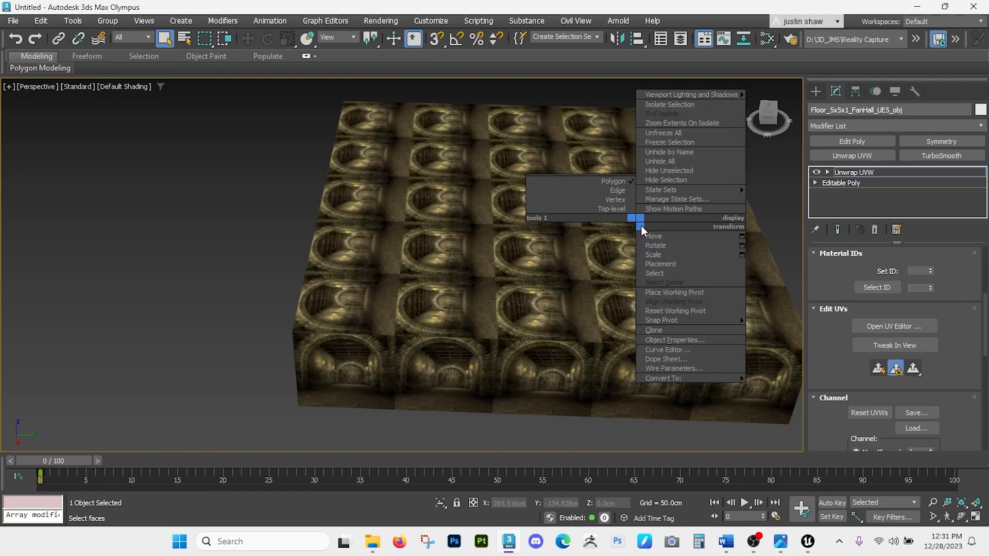
{"action": "mouse_move", "coordinate": [704, 382]}
{"action": "left_click", "coordinate": [779, 388]}
{"action": "middle_click_drag", "start_coordinate": [673, 248], "coordinate": [612, 264]}
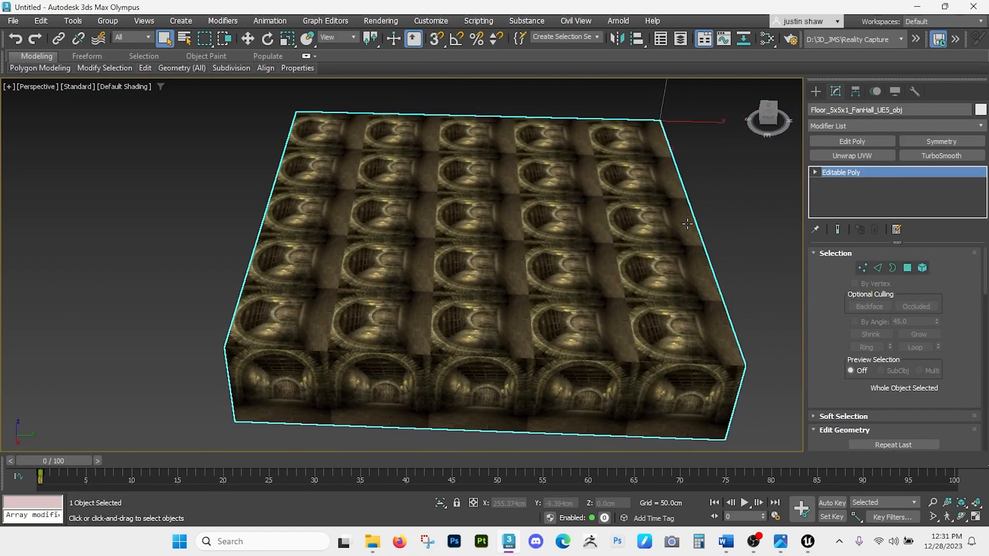
{"action": "key", "text": "x"}
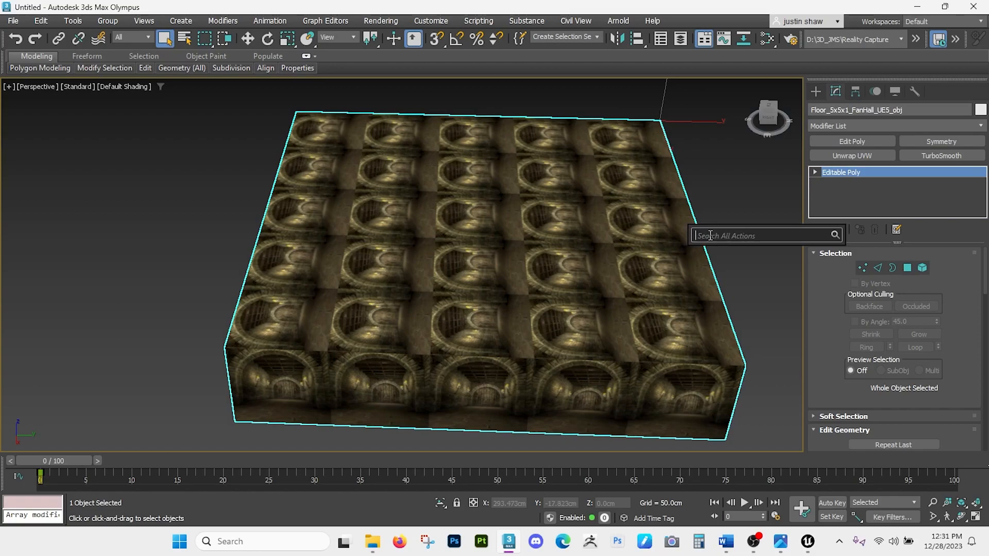
{"action": "type", "text": "unwrap"}
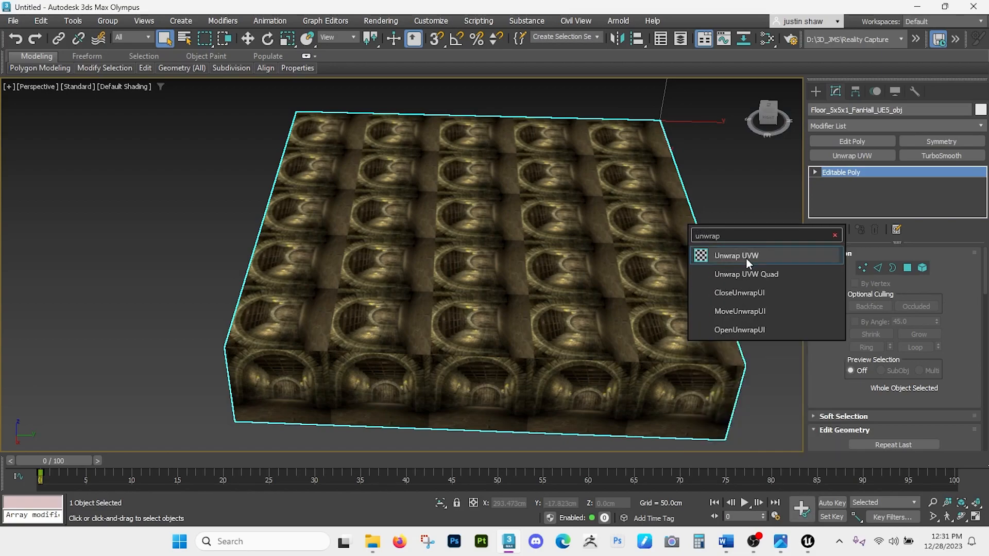
{"action": "left_click", "coordinate": [746, 259]}
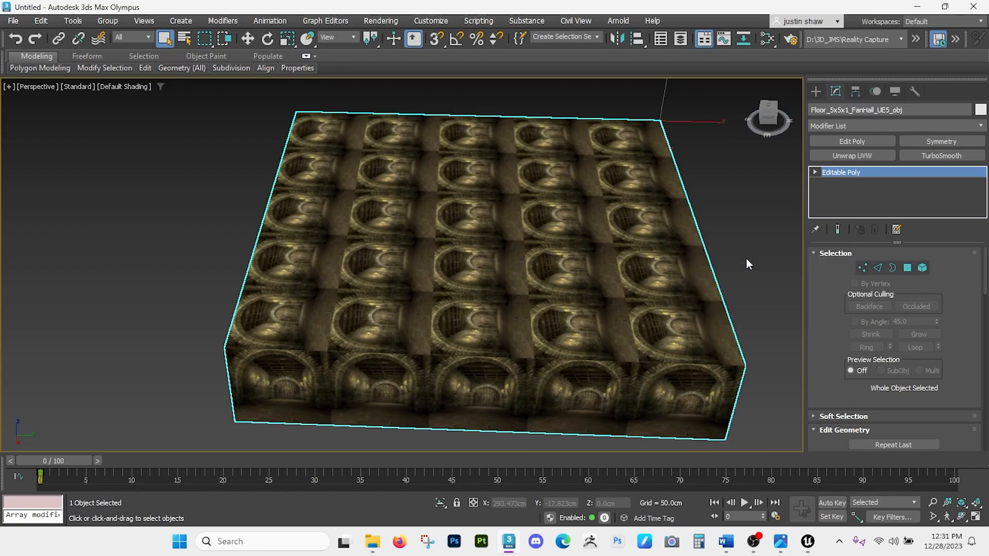
Step: Open the UV editor and display Map #1 (001.jpg) behind the floor piece's UVs
{"action": "left_click", "coordinate": [888, 328]}
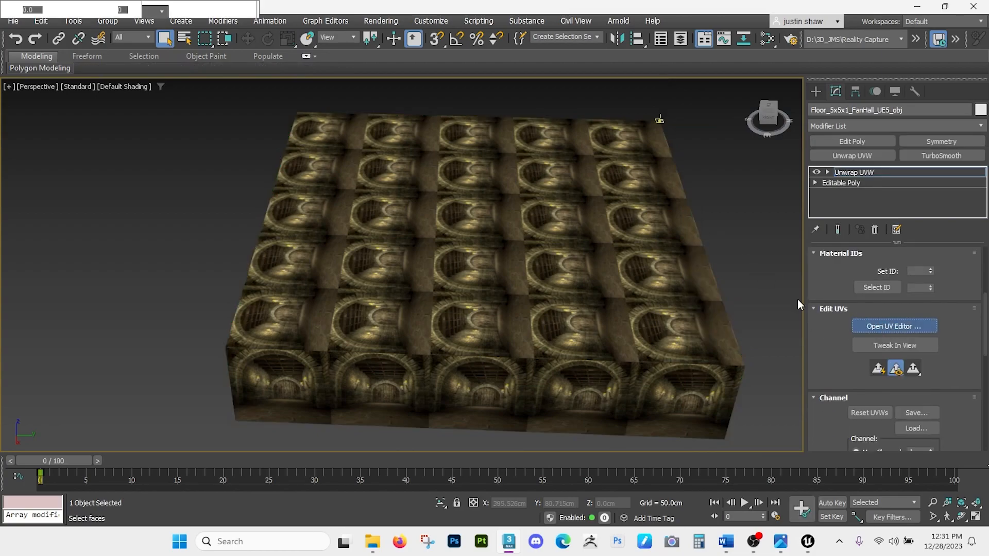
{"action": "left_click", "coordinate": [357, 95]}
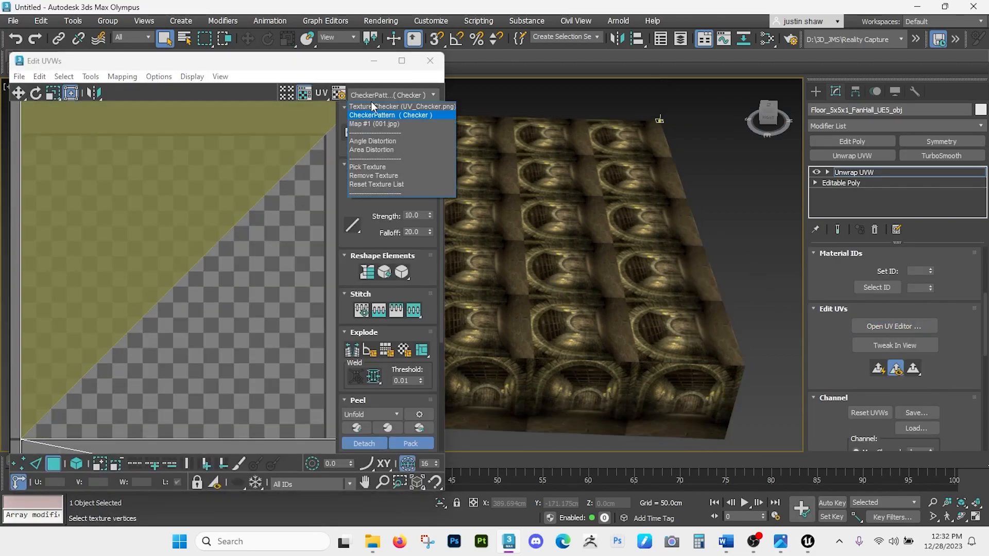
{"action": "left_click", "coordinate": [367, 125]}
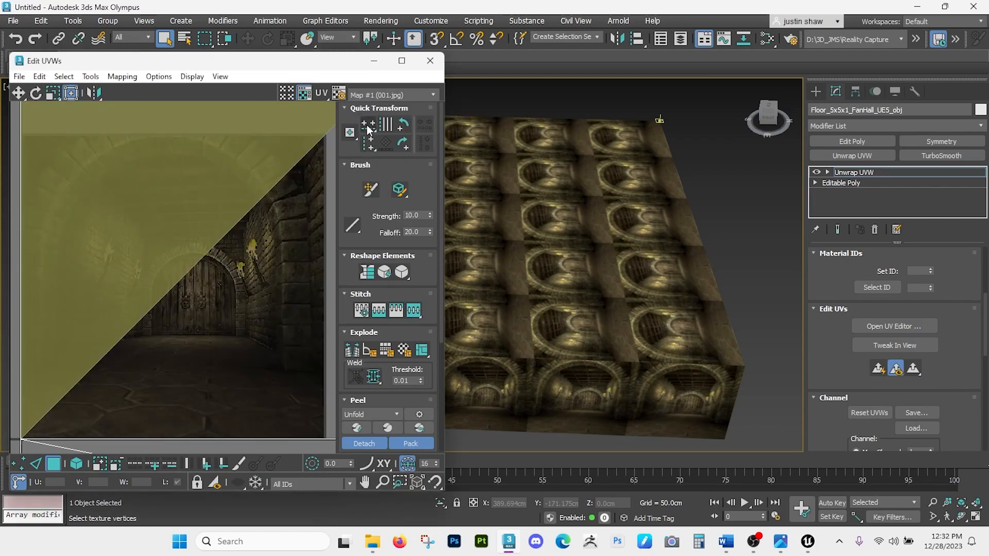
{"action": "scroll", "coordinate": [216, 268], "scroll_direction": "down", "scroll_amount": 10}
{"action": "middle_click_drag", "start_coordinate": [244, 252], "coordinate": [134, 276]}
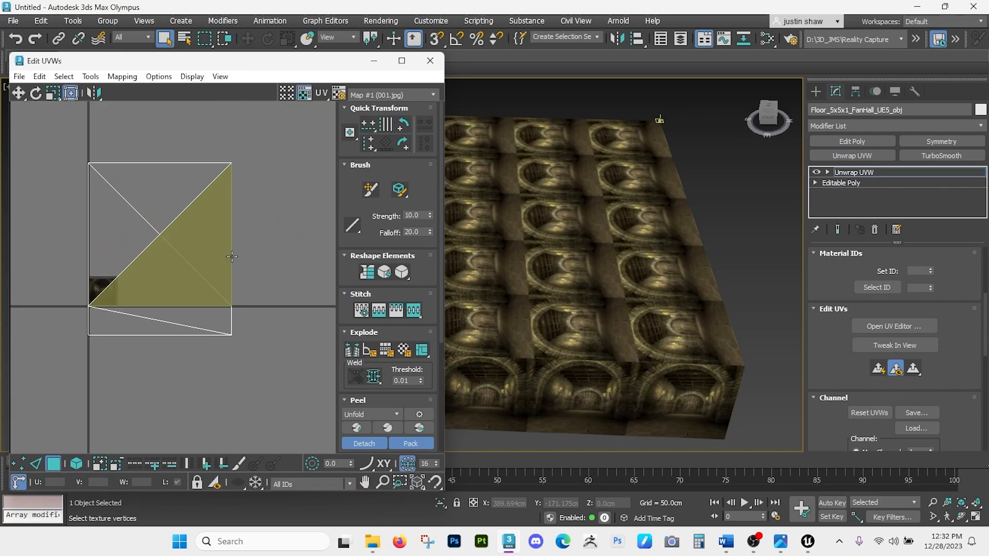
Step: Select both triangles of the floor's top face and apply Flatten Mapping to fit them within the texture tile
{"action": "left_click", "coordinate": [617, 269]}
{"action": "middle_click_drag", "start_coordinate": [616, 269], "coordinate": [669, 264]}
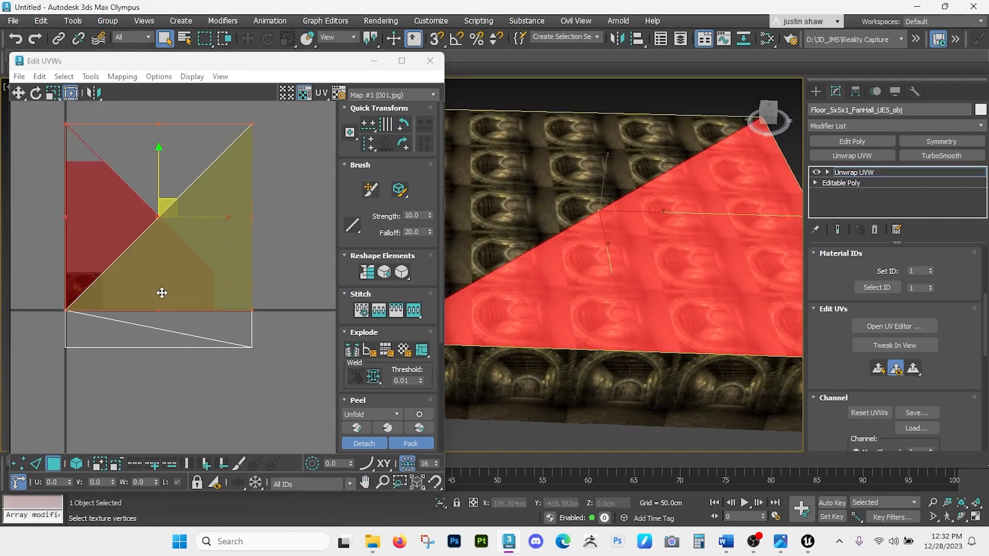
{"action": "scroll", "coordinate": [100, 296], "scroll_direction": "up", "scroll_amount": 4}
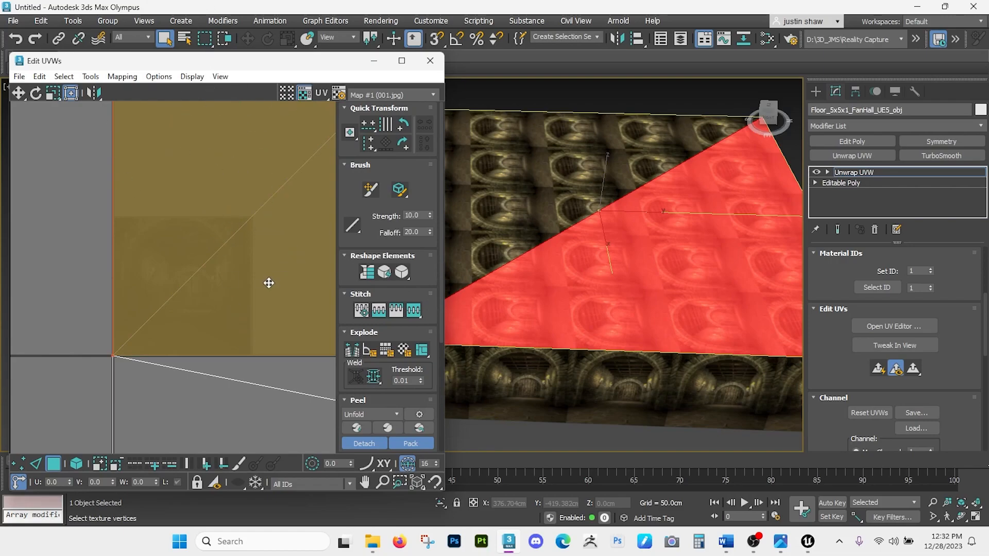
{"action": "scroll", "coordinate": [676, 232], "scroll_direction": "down", "scroll_amount": 3}
{"action": "middle_click_drag", "start_coordinate": [676, 231], "coordinate": [644, 243], "text": "alt"}
{"action": "left_click", "coordinate": [594, 199], "text": "ctrl"}
{"action": "middle_click_drag", "start_coordinate": [631, 296], "coordinate": [590, 266], "text": "alt"}
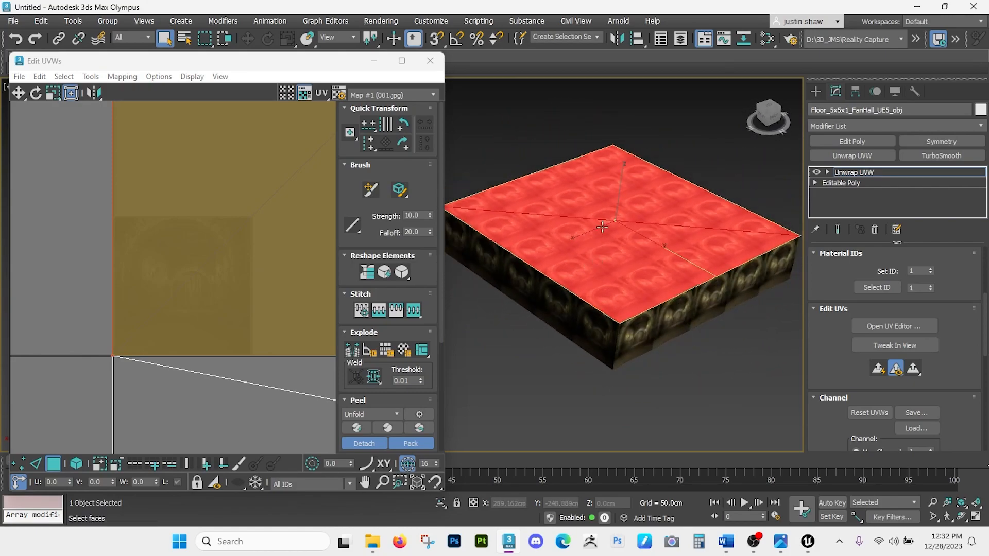
{"action": "left_click", "coordinate": [119, 78]}
{"action": "left_click", "coordinate": [126, 89]}
{"action": "left_click", "coordinate": [170, 100]}
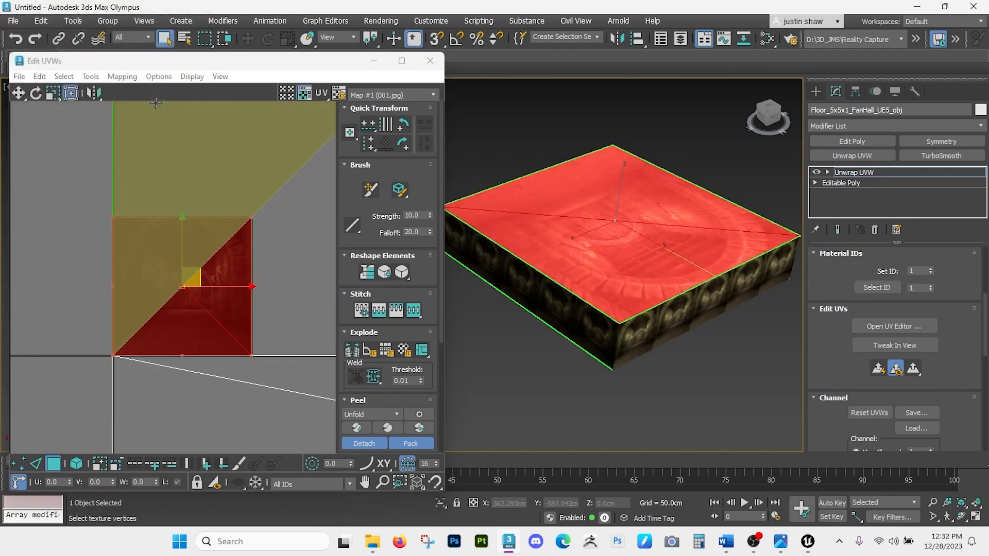
{"action": "scroll", "coordinate": [149, 275], "scroll_direction": "down", "scroll_amount": 2}
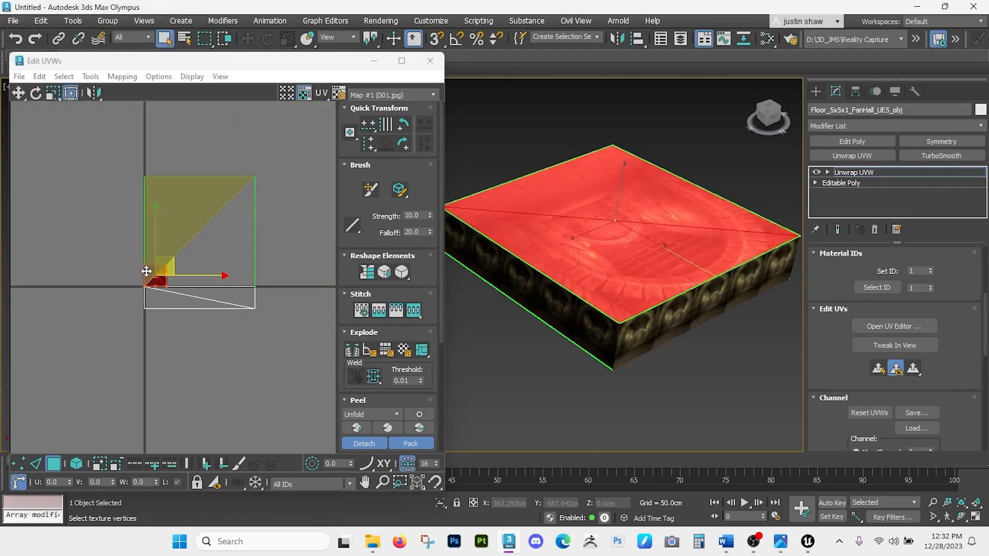
{"action": "middle_click_drag", "start_coordinate": [640, 217], "coordinate": [561, 266], "text": "alt"}
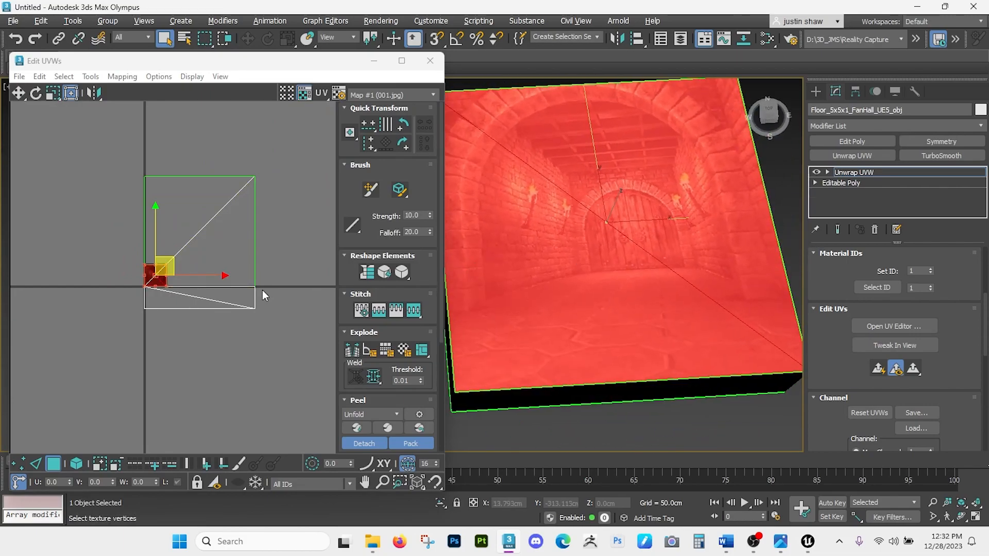
Step: Select all the floor piece's faces, apply Flatten Mapping to them, and check the texture on the top and sides
{"action": "left_click", "coordinate": [200, 242]}
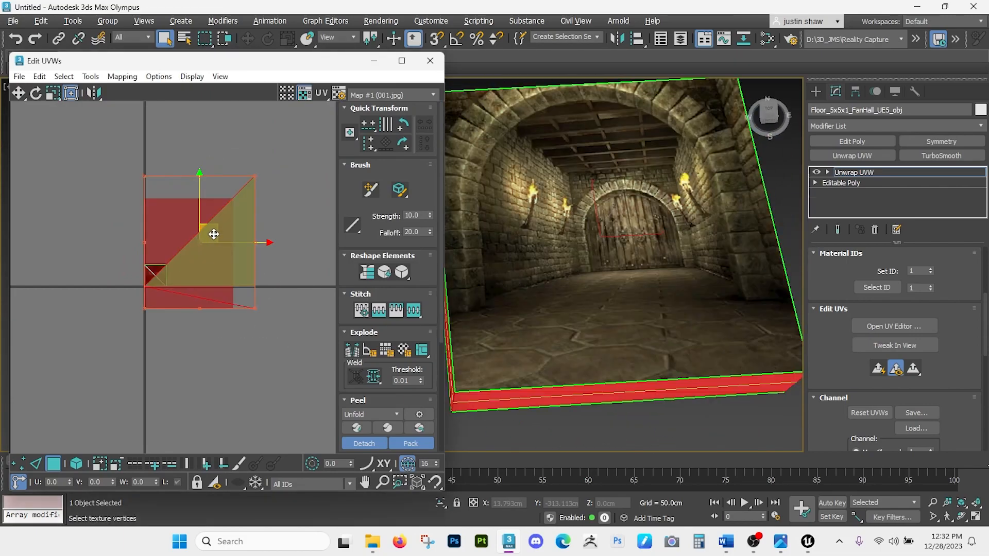
{"action": "key", "text": "ctrl+a"}
{"action": "left_click", "coordinate": [122, 76]}
{"action": "left_click", "coordinate": [154, 89]}
{"action": "left_click", "coordinate": [173, 115]}
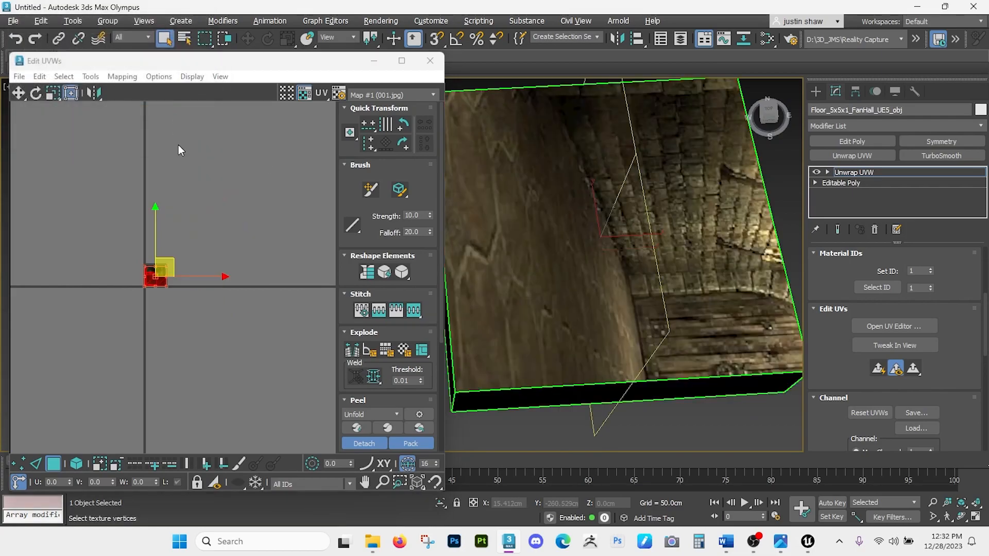
{"action": "left_click", "coordinate": [214, 315]}
{"action": "scroll", "coordinate": [160, 276], "scroll_direction": "up", "scroll_amount": 8}
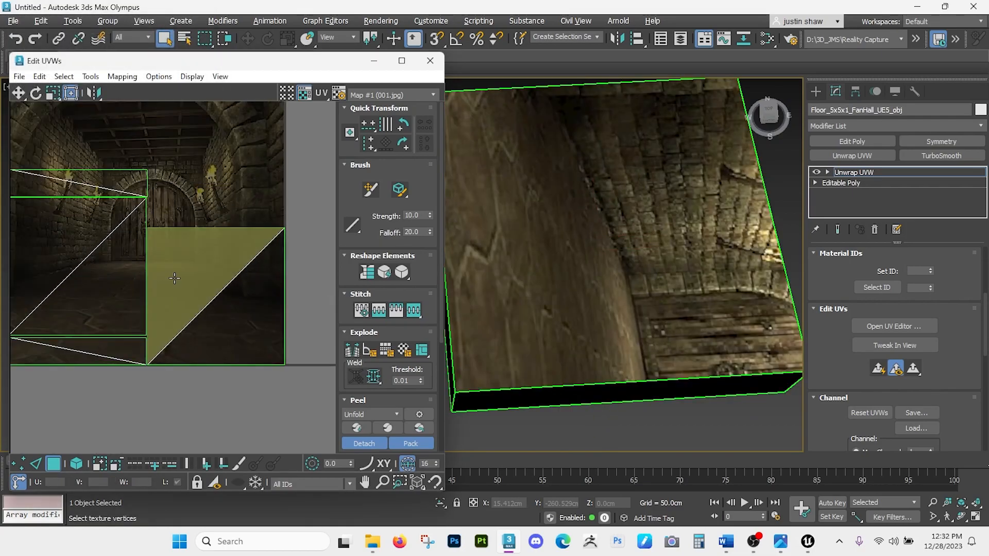
{"action": "middle_click_drag", "start_coordinate": [603, 299], "coordinate": [675, 324], "text": "alt"}
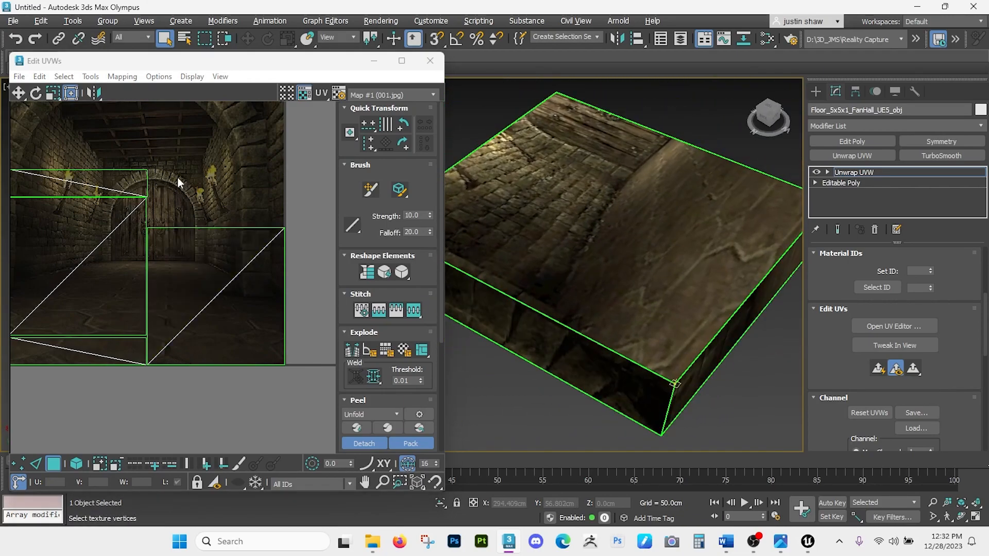
{"action": "middle_click_drag", "start_coordinate": [592, 288], "coordinate": [578, 252], "text": "alt"}
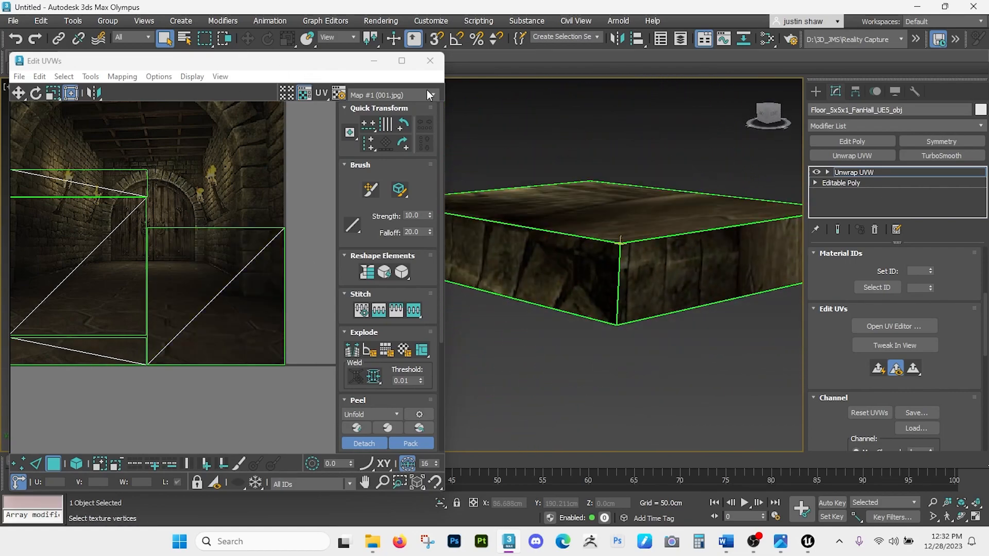
Step: Convert the unwrapped floor piece to Editable Poly, collapsing the Unwrap UVW, and show the perspective view's grid
{"action": "right_click", "coordinate": [560, 214]}
{"action": "mouse_move", "coordinate": [623, 363]}
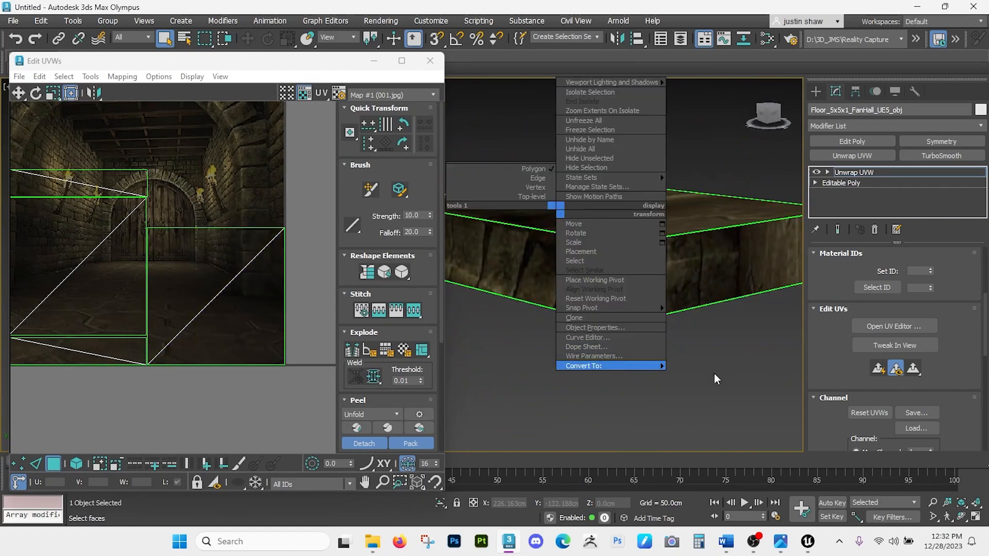
{"action": "left_click", "coordinate": [716, 377]}
{"action": "mouse_move", "coordinate": [664, 222]}
{"action": "middle_mouse_down", "text": "alt"}
{"action": "mouse_move", "coordinate": [654, 250]}
{"action": "mouse_move", "coordinate": [619, 263]}
{"action": "mouse_move", "coordinate": [614, 252]}
{"action": "mouse_move", "coordinate": [610, 260]}
{"action": "mouse_move", "coordinate": [624, 235]}
{"action": "mouse_move", "coordinate": [546, 248]}
{"action": "mouse_move", "coordinate": [555, 232]}
{"action": "mouse_move", "coordinate": [560, 255]}
{"action": "mouse_move", "coordinate": [484, 250]}
{"action": "mouse_move", "coordinate": [521, 265]}
{"action": "mouse_move", "coordinate": [570, 215]}
{"action": "mouse_move", "coordinate": [571, 146]}
{"action": "mouse_move", "coordinate": [510, 294]}
{"action": "middle_mouse_up", "text": "alt"}
{"action": "key", "text": "w"}
{"action": "scroll", "coordinate": [611, 261], "scroll_direction": "down", "scroll_amount": 2}
{"action": "key", "text": "F4"}
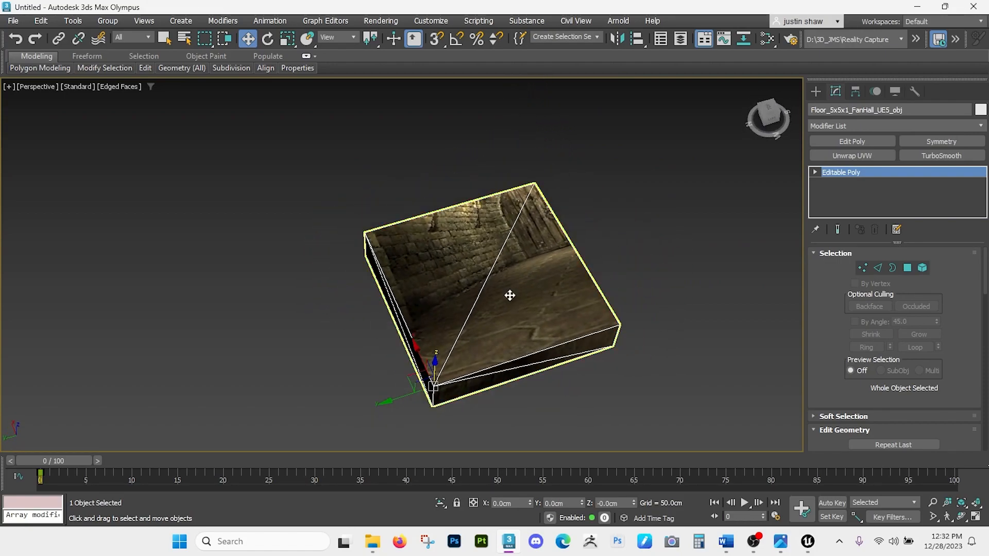
{"action": "middle_click_drag", "start_coordinate": [632, 233], "coordinate": [499, 283], "text": "alt"}
{"action": "scroll", "coordinate": [481, 267], "scroll_direction": "down", "scroll_amount": 3}
{"action": "key", "text": "g"}
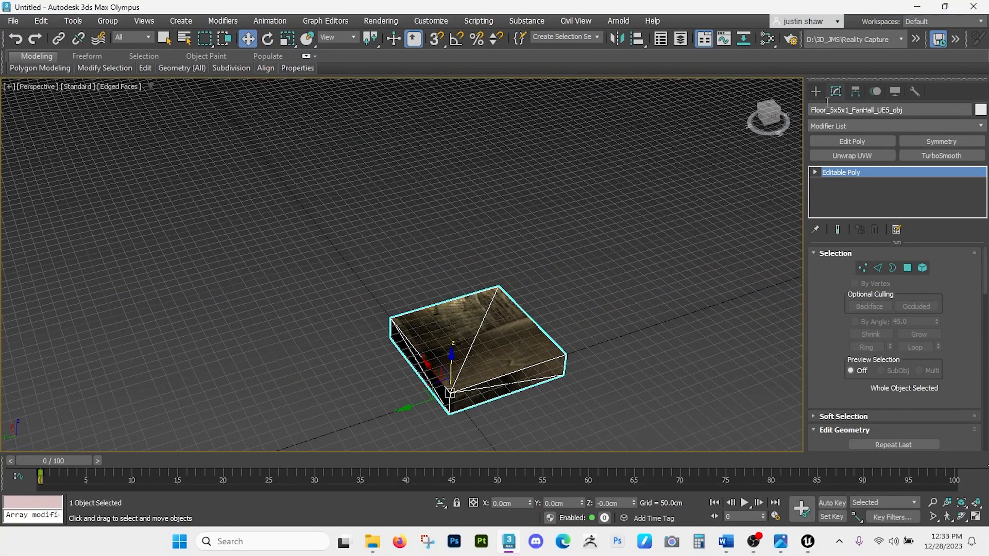
{"action": "left_click", "coordinate": [819, 91]}
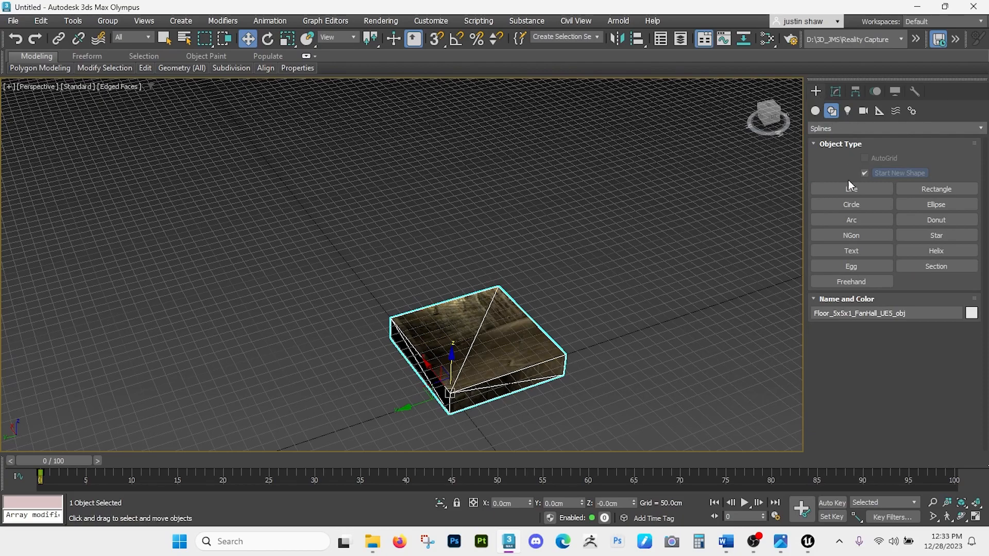
{"action": "left_click", "coordinate": [817, 111]}
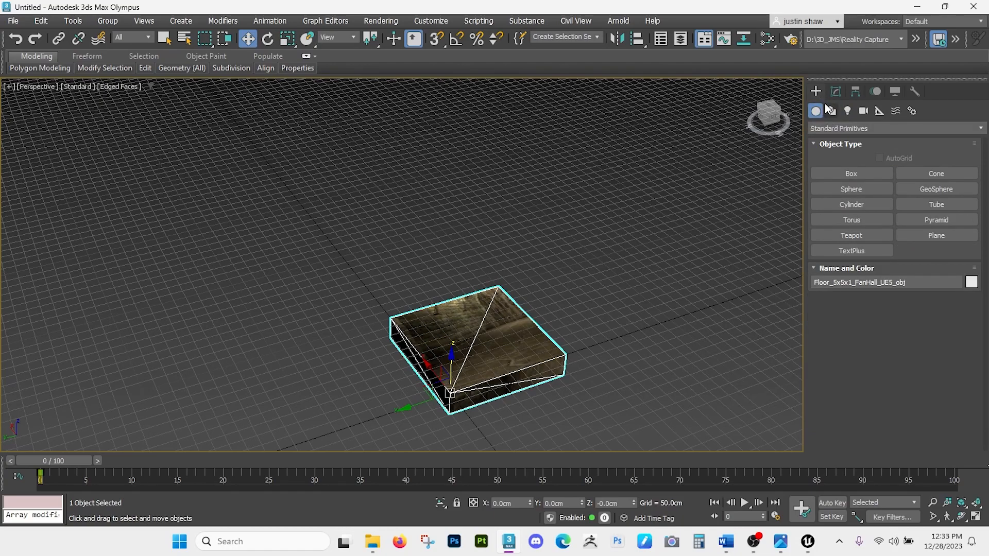
{"action": "middle_click_drag", "start_coordinate": [428, 193], "coordinate": [443, 185]}
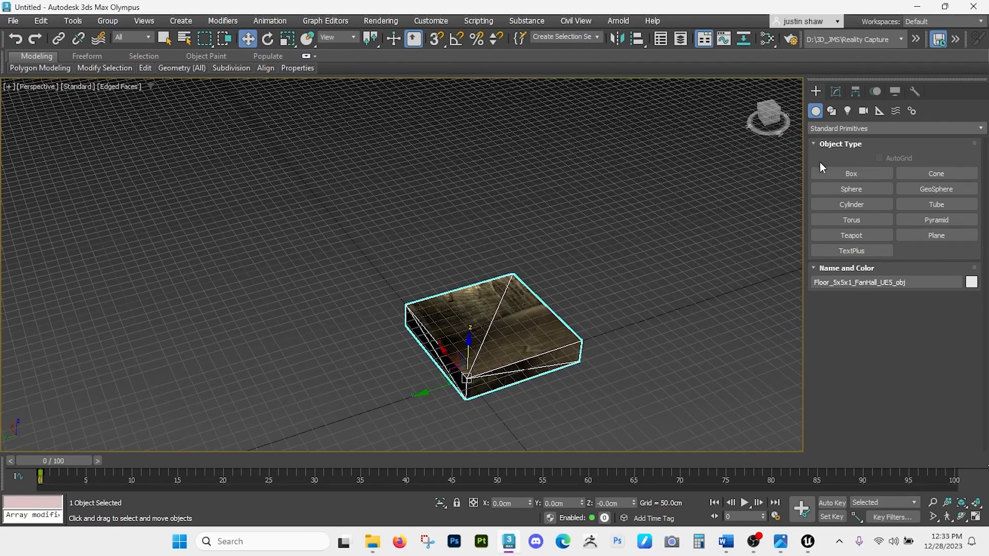
{"action": "left_click", "coordinate": [836, 172]}
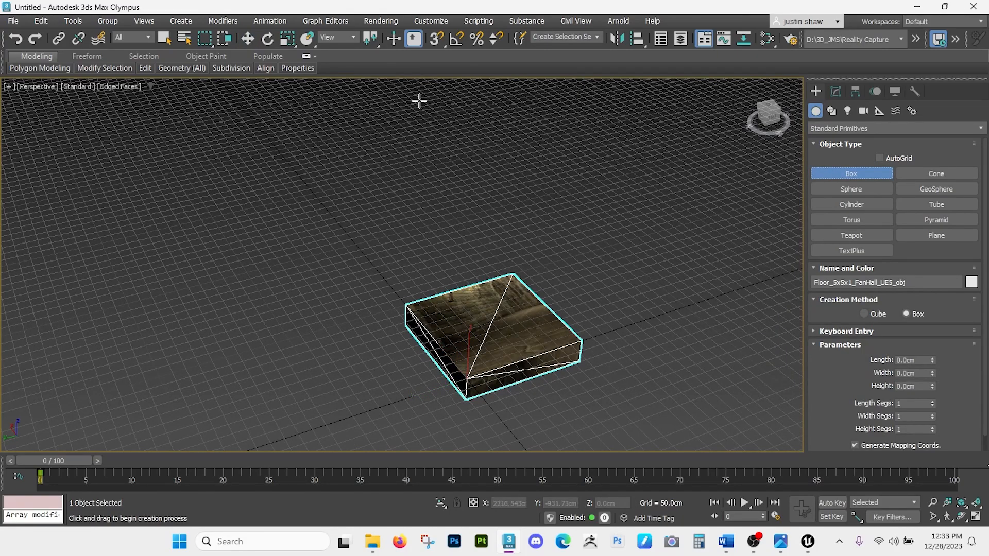
{"action": "middle_click_drag", "start_coordinate": [542, 299], "coordinate": [565, 315], "text": "alt"}
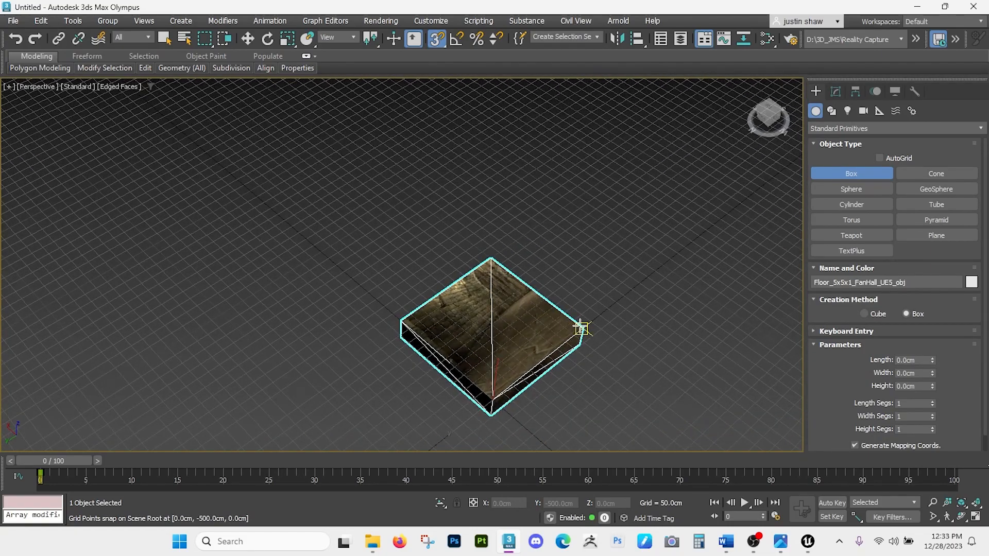
{"action": "left_click_drag", "start_coordinate": [581, 328], "coordinate": [545, 327]}
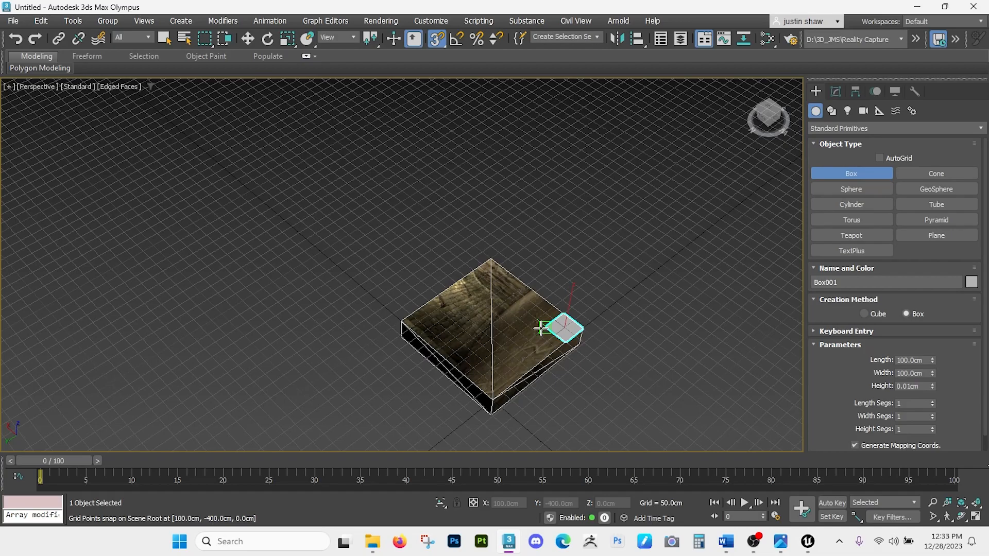
{"action": "middle_click_drag", "start_coordinate": [540, 328], "coordinate": [533, 311], "text": "alt"}
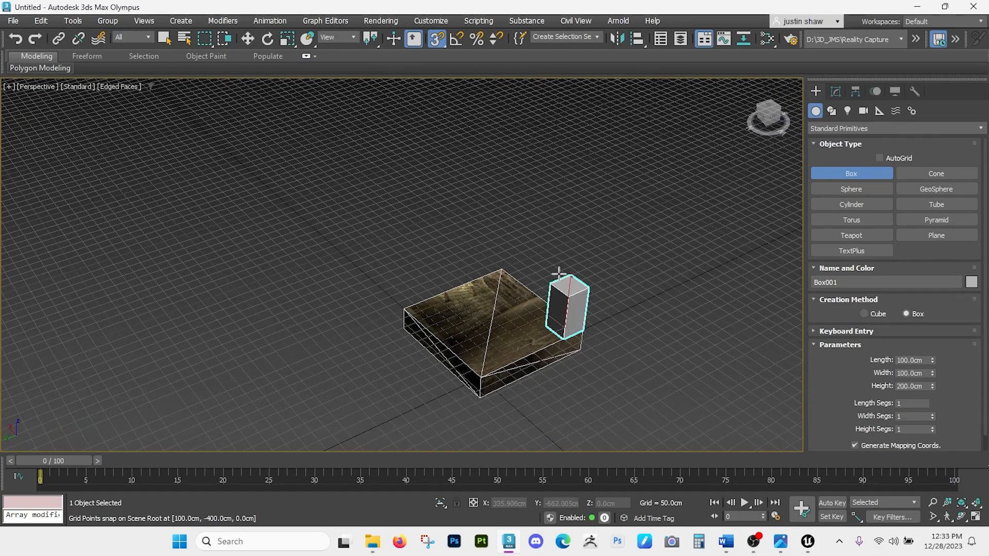
{"action": "middle_click_drag", "start_coordinate": [570, 230], "coordinate": [559, 315], "text": "alt"}
{"action": "right_click", "coordinate": [556, 210]}
{"action": "right_click", "coordinate": [571, 264]}
Step: Turn on angle snap and make a copy of the floor piece rotated -90° about X to stand as a wall
{"action": "middle_click_drag", "start_coordinate": [484, 326], "coordinate": [481, 331], "text": "alt"}
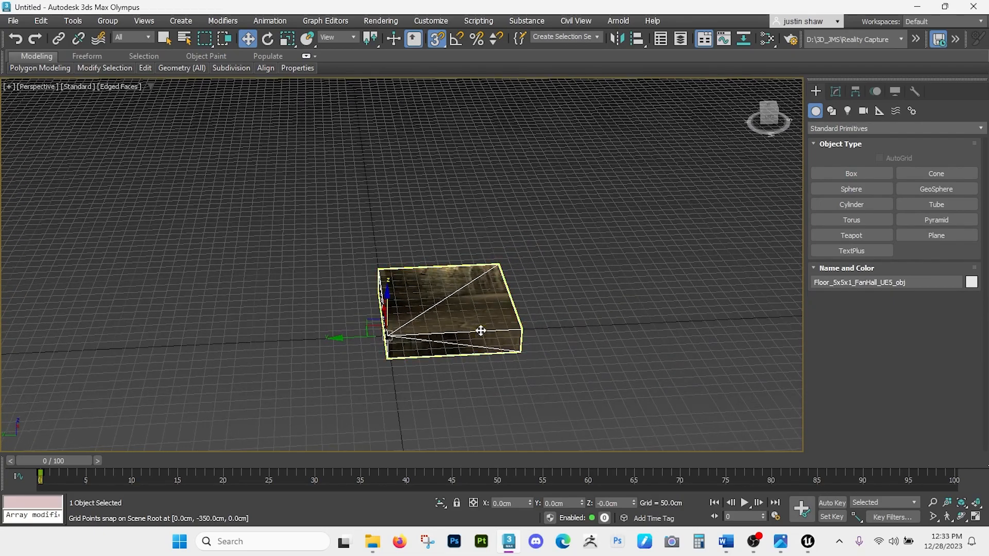
{"action": "key", "text": "e"}
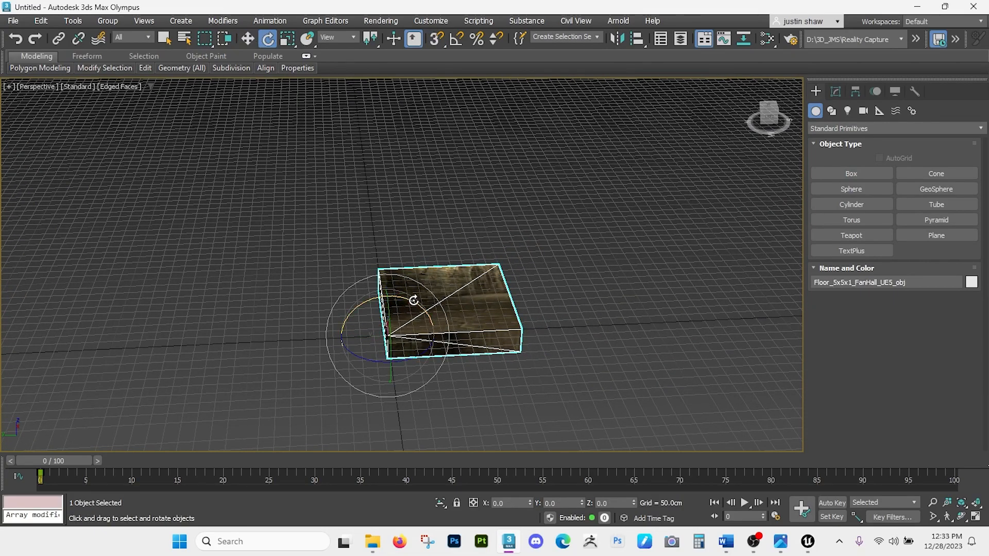
{"action": "left_click_drag", "start_coordinate": [411, 301], "coordinate": [379, 296], "text": "shift"}
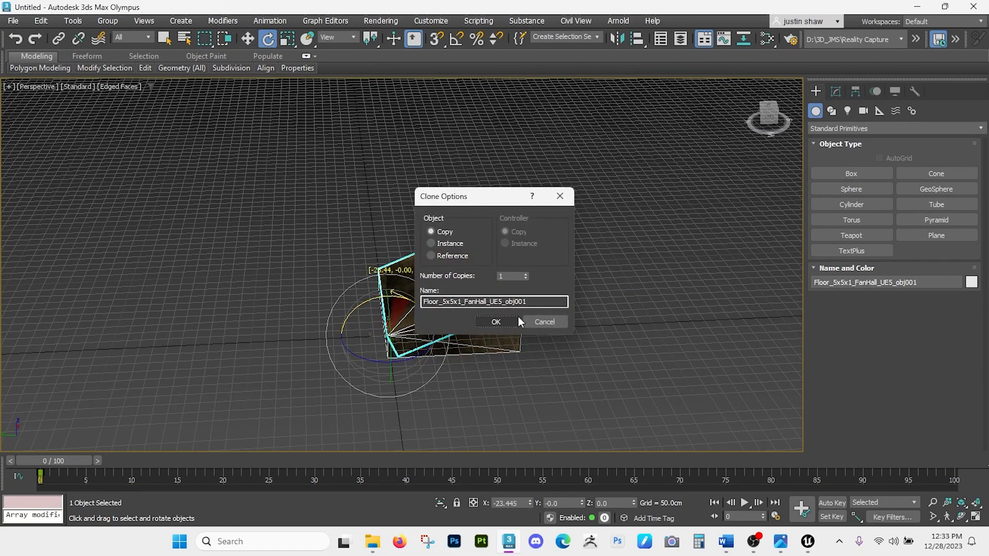
{"action": "left_click", "coordinate": [531, 318]}
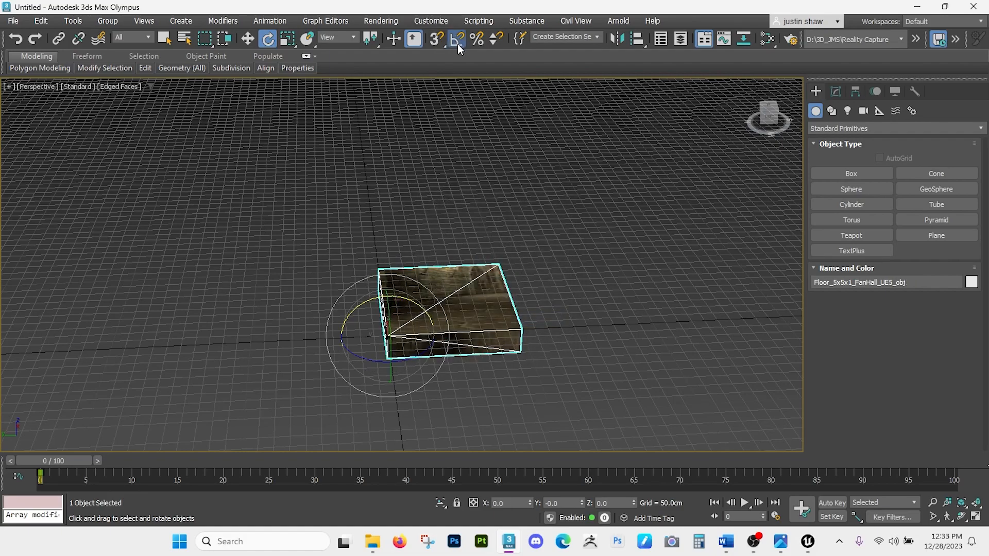
{"action": "left_click_drag", "start_coordinate": [410, 301], "coordinate": [350, 298], "text": "shift"}
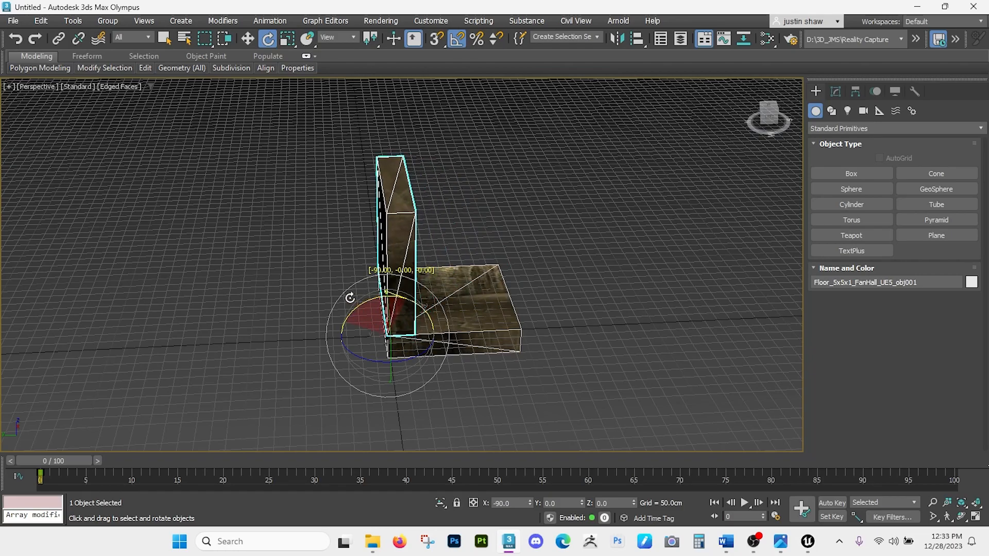
{"action": "left_click", "coordinate": [484, 316]}
Step: Copy the floor piece with grid snapping to Y -500 cm, directly beside the original
{"action": "mouse_move", "coordinate": [464, 325]}
{"action": "middle_mouse_down", "text": "alt"}
{"action": "mouse_move", "coordinate": [424, 338]}
{"action": "mouse_move", "coordinate": [345, 309]}
{"action": "middle_mouse_up", "text": "alt"}
{"action": "key", "text": "w"}
{"action": "left_click", "coordinate": [424, 337]}
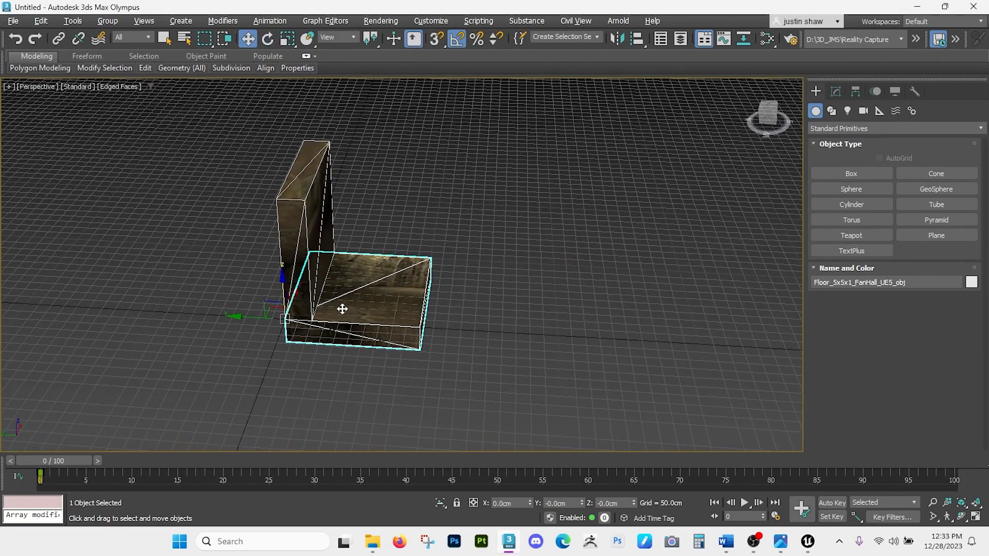
{"action": "left_click_drag", "start_coordinate": [259, 319], "coordinate": [409, 330], "text": "shift"}
{"action": "left_click", "coordinate": [544, 324]}
{"action": "key", "text": "s"}
{"action": "mouse_move", "coordinate": [255, 320]}
{"action": "left_mouse_down", "text": "shift"}
{"action": "mouse_move", "coordinate": [226, 316]}
{"action": "mouse_move", "coordinate": [420, 328]}
{"action": "left_mouse_up", "text": "shift"}
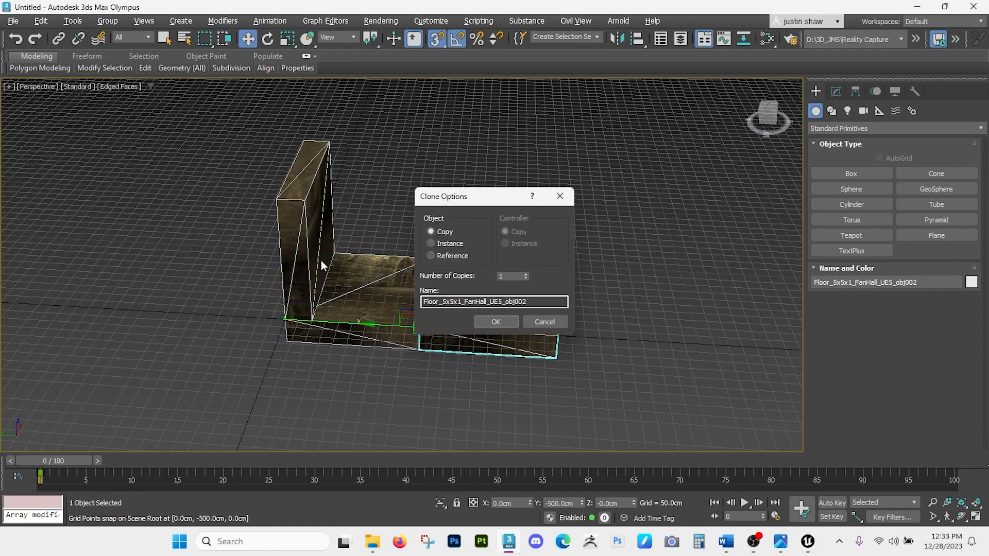
{"action": "left_click", "coordinate": [495, 323]}
Step: Copy the wall piece, turn it to face the first wall, and snap it to X 500 cm, Y -1000 cm on the opposite floor edge
{"action": "left_click", "coordinate": [319, 252]}
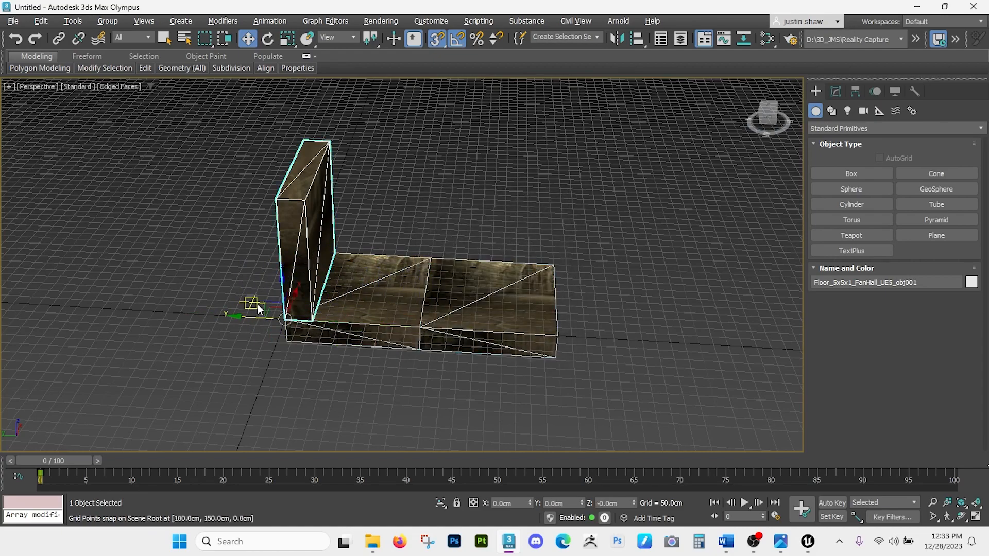
{"action": "mouse_move", "coordinate": [243, 319]}
{"action": "left_mouse_down", "text": "shift"}
{"action": "mouse_move", "coordinate": [529, 334]}
{"action": "mouse_move", "coordinate": [404, 337]}
{"action": "left_mouse_up", "text": "shift"}
{"action": "left_click", "coordinate": [508, 326]}
{"action": "key", "text": "e"}
{"action": "key", "text": "w"}
{"action": "middle_click_drag", "start_coordinate": [403, 336], "coordinate": [619, 377], "text": "alt"}
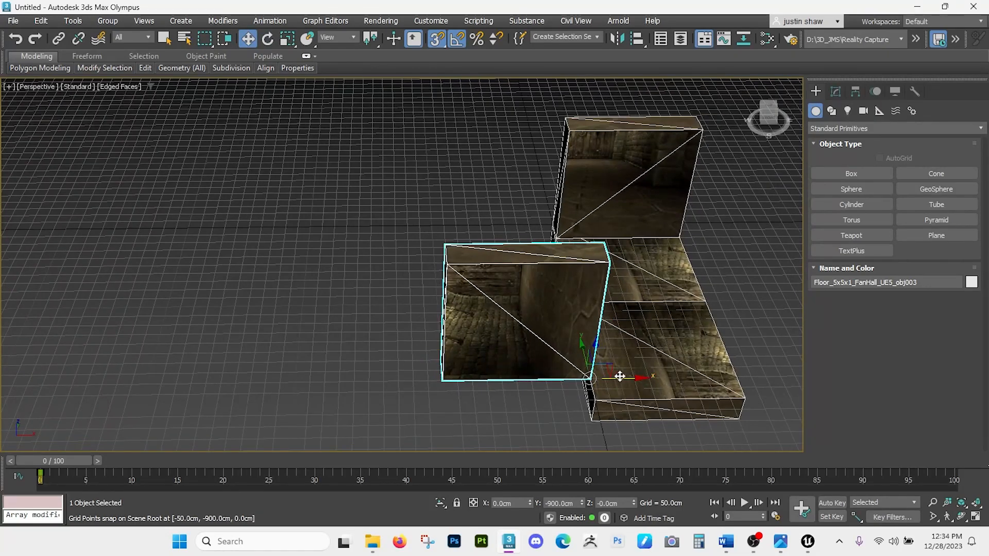
{"action": "left_click_drag", "start_coordinate": [607, 371], "coordinate": [753, 398]}
{"action": "middle_click_drag", "start_coordinate": [753, 398], "coordinate": [420, 306], "text": "alt"}
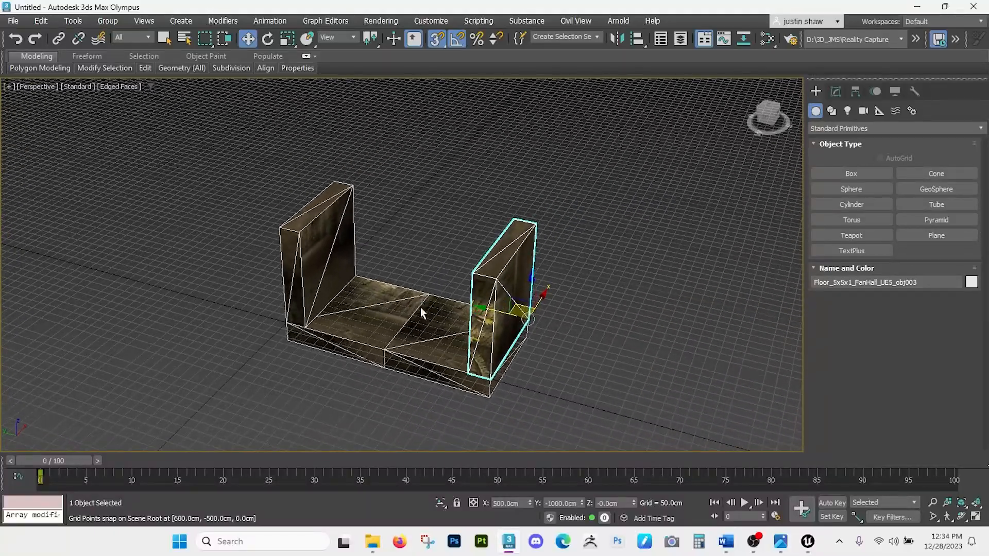
Step: Set the transform center to pivot point center and select all four floor and wall pieces
{"action": "left_click", "coordinate": [477, 382], "text": "ctrl"}
{"action": "middle_click_drag", "start_coordinate": [475, 380], "coordinate": [457, 333], "text": "alt"}
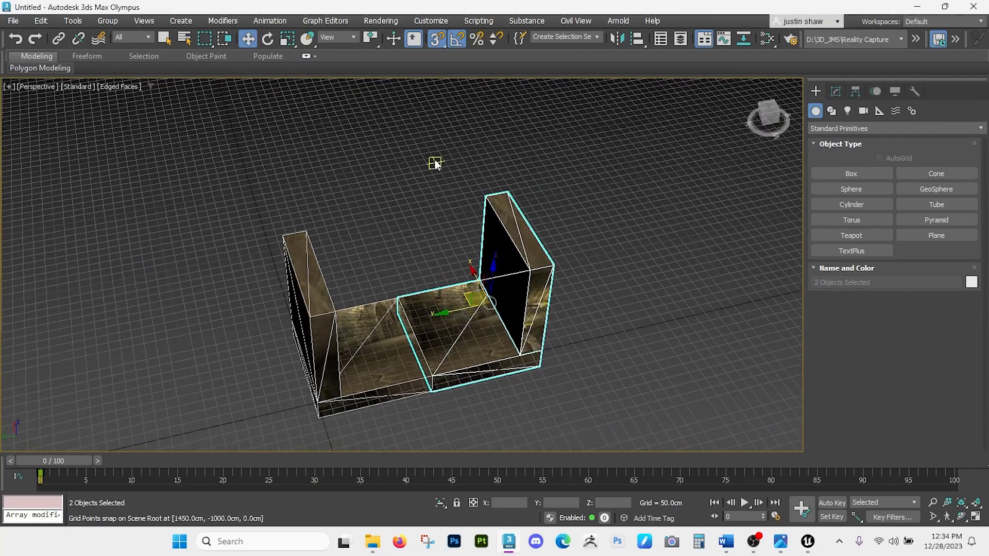
{"action": "left_click", "coordinate": [376, 42]}
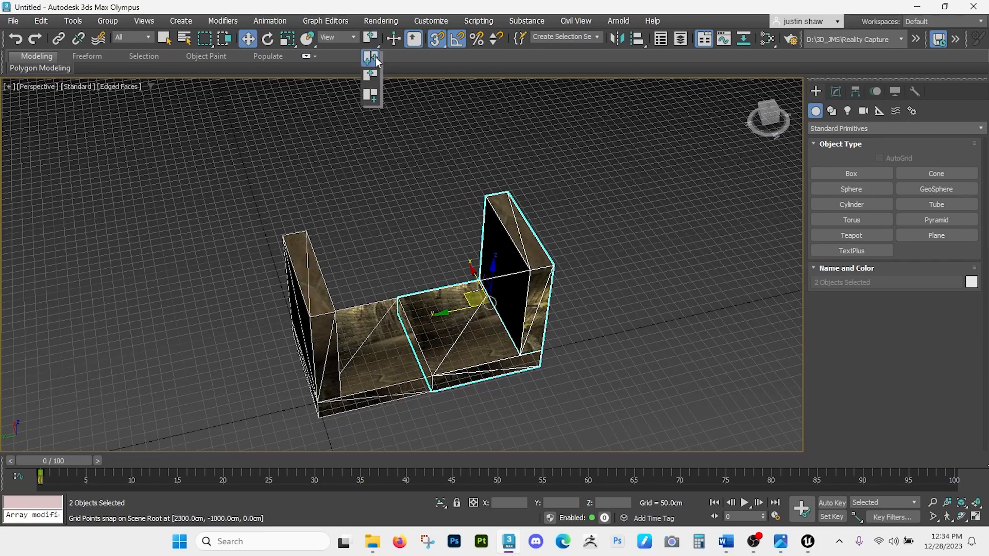
{"action": "left_click", "coordinate": [376, 58]}
{"action": "middle_click_drag", "start_coordinate": [405, 209], "coordinate": [493, 222], "text": "alt"}
{"action": "middle_click_drag", "start_coordinate": [493, 222], "coordinate": [545, 130]}
{"action": "left_click_drag", "start_coordinate": [382, 191], "coordinate": [662, 417]}
{"action": "middle_click_drag", "start_coordinate": [444, 304], "coordinate": [462, 298], "text": "alt"}
Step: Try to clone the four selected pieces as a single instance along the X axis
{"action": "mouse_move", "coordinate": [589, 414]}
{"action": "left_mouse_down", "text": "shift"}
{"action": "mouse_move", "coordinate": [587, 393]}
{"action": "mouse_move", "coordinate": [499, 394]}
{"action": "left_mouse_up", "text": "shift"}
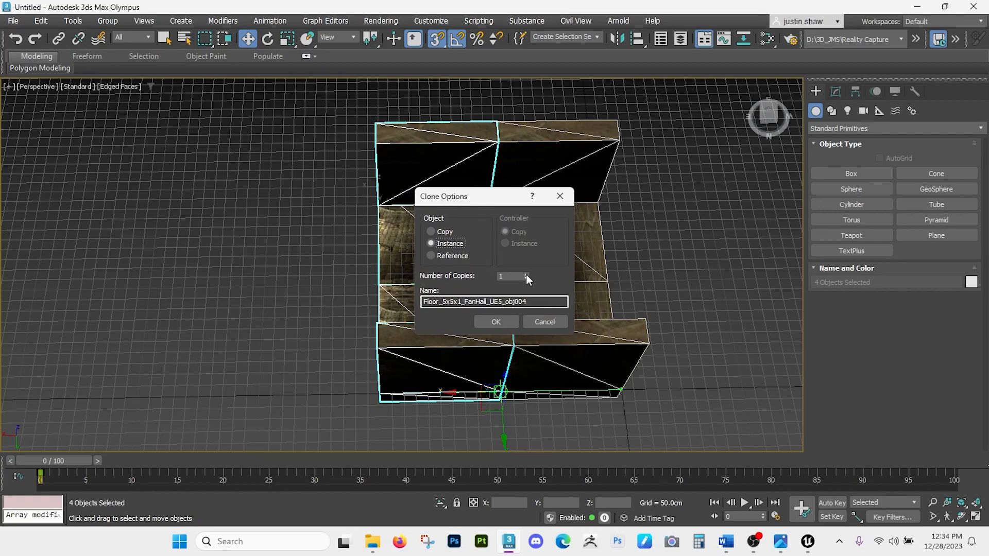
{"action": "left_click", "coordinate": [486, 324]}
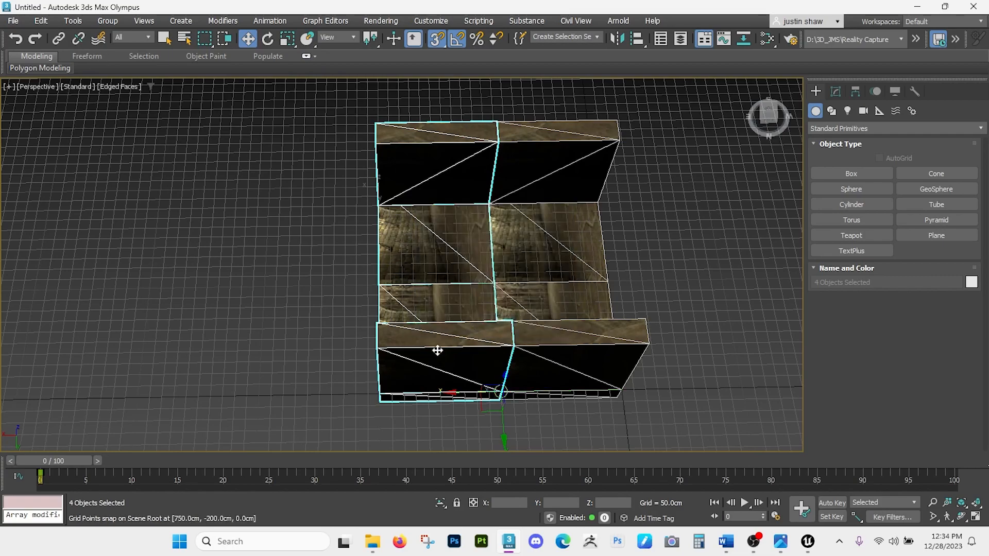
{"action": "middle_click_drag", "start_coordinate": [448, 346], "coordinate": [484, 338]}
{"action": "left_click_drag", "start_coordinate": [504, 367], "coordinate": [371, 375]}
{"action": "right_click", "coordinate": [371, 376]}
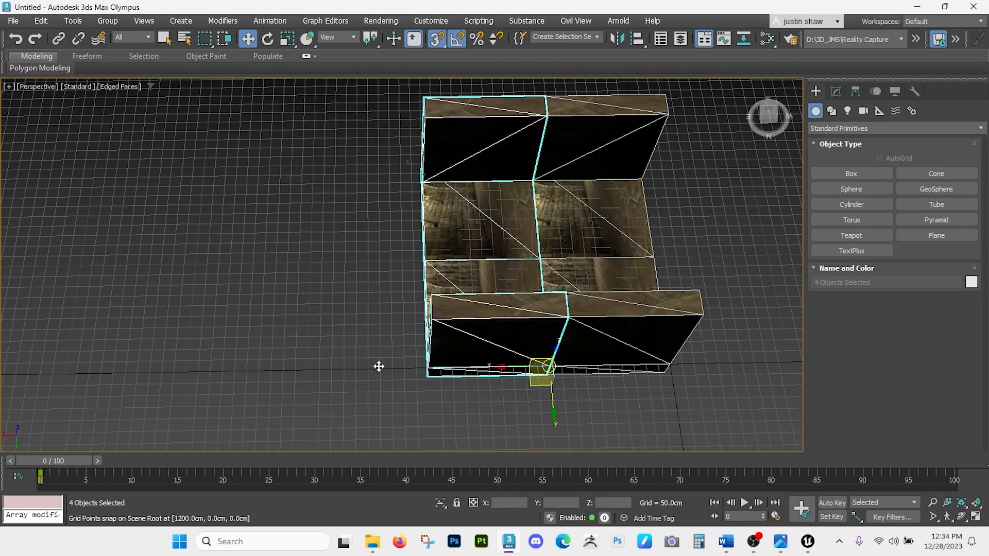
{"action": "right_click", "coordinate": [510, 367]}
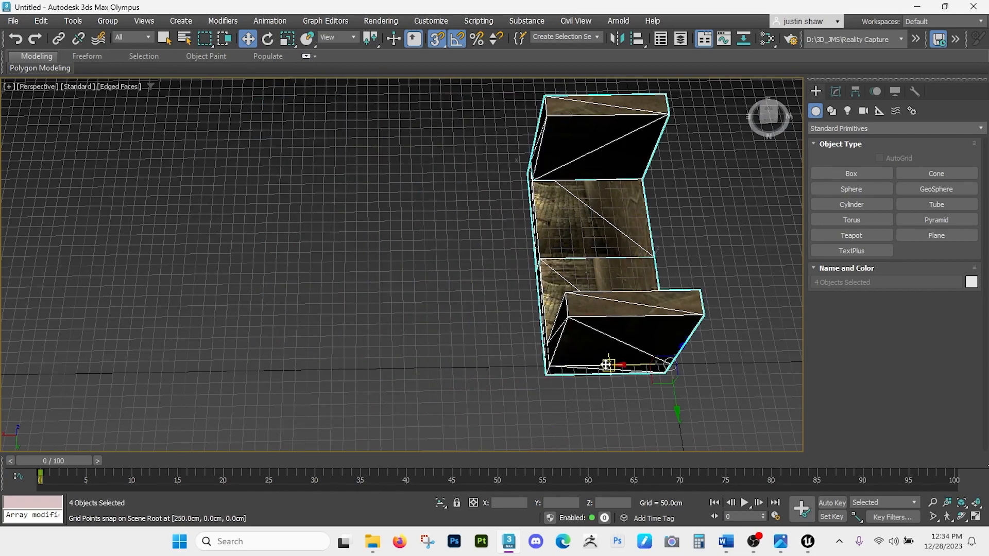
Step: Clone the four pieces as two instances along X, spaced 500 cm apart, to extend the hallway
{"action": "mouse_move", "coordinate": [624, 366]}
{"action": "left_mouse_down", "text": "shift"}
{"action": "mouse_move", "coordinate": [512, 362]}
{"action": "mouse_move", "coordinate": [548, 366]}
{"action": "left_mouse_up", "text": "shift"}
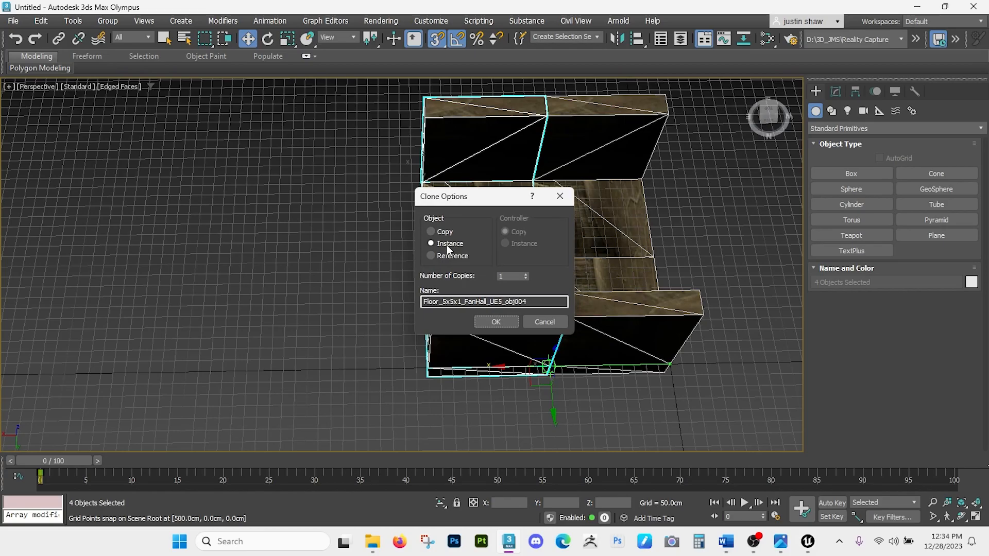
{"action": "left_click", "coordinate": [494, 324]}
{"action": "middle_click_drag", "start_coordinate": [507, 332], "coordinate": [401, 316], "text": "alt"}
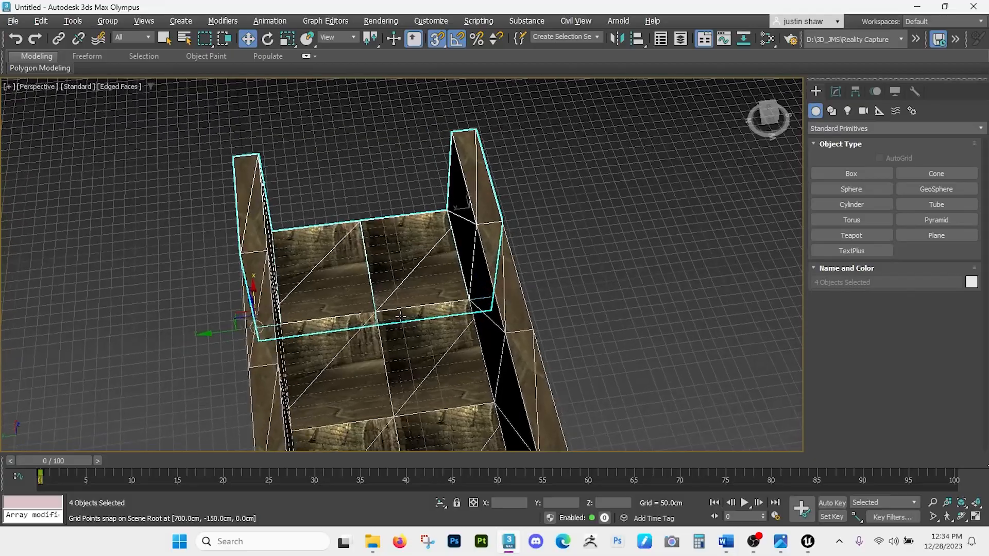
Step: Create a snapped 100 × 100 cm box as a pillar at the open end of the wall, raised to the wall's height
{"action": "left_click", "coordinate": [381, 265]}
{"action": "middle_click_drag", "start_coordinate": [382, 265], "coordinate": [152, 294], "text": "alt"}
{"action": "scroll", "coordinate": [353, 223], "scroll_direction": "up", "scroll_amount": 3}
{"action": "left_click", "coordinate": [831, 173]}
{"action": "middle_click_drag", "start_coordinate": [557, 309], "coordinate": [541, 288], "text": "alt"}
{"action": "left_click_drag", "start_coordinate": [578, 284], "coordinate": [566, 319]}
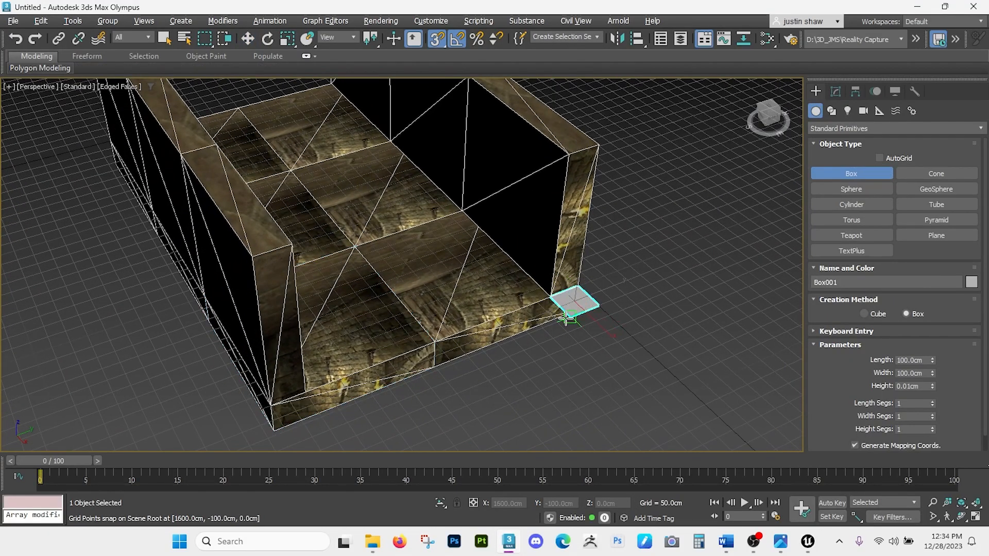
{"action": "left_click", "coordinate": [582, 156]}
{"action": "middle_click_drag", "start_coordinate": [582, 157], "coordinate": [525, 281], "text": "alt"}
{"action": "key", "text": "w"}
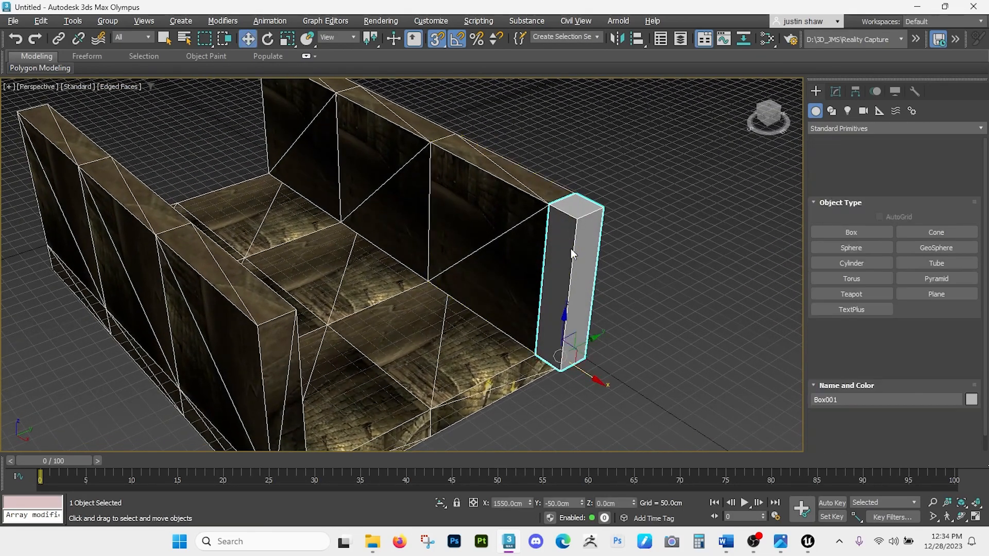
Step: Convert the pillar box to an editable poly and connect its four vertical edges with one segment at slide 51
{"action": "right_click", "coordinate": [580, 275]}
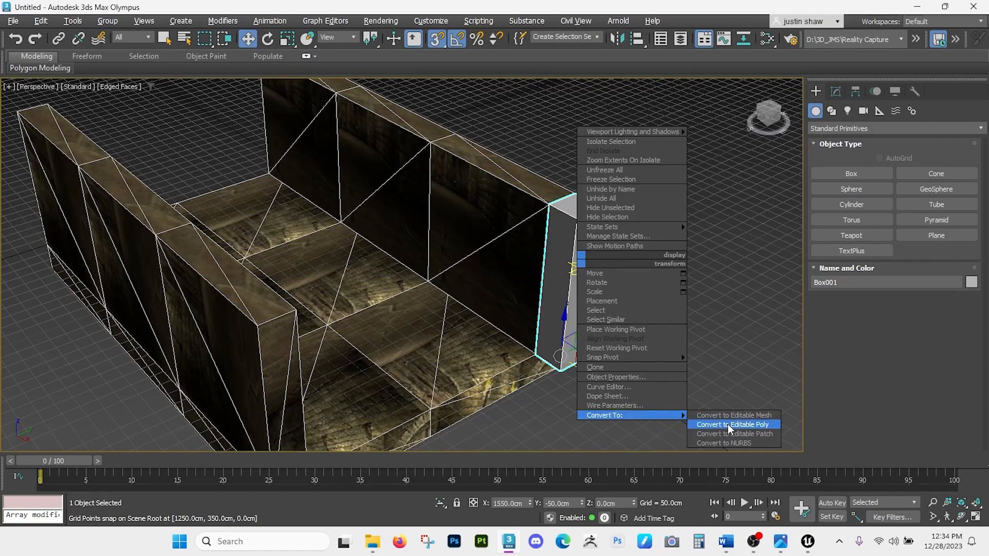
{"action": "left_click", "coordinate": [716, 427]}
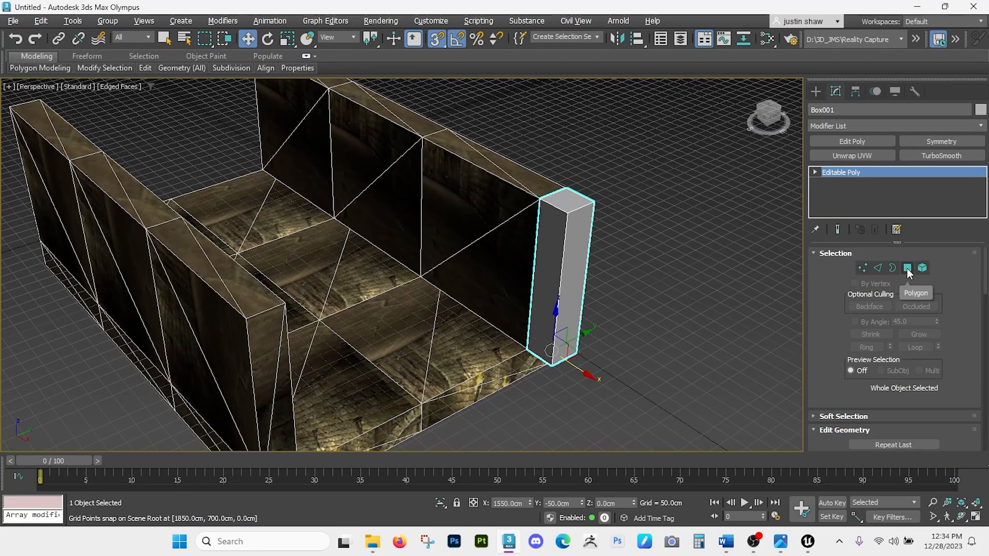
{"action": "left_click", "coordinate": [879, 268]}
{"action": "middle_click_drag", "start_coordinate": [627, 287], "coordinate": [629, 264], "text": "alt"}
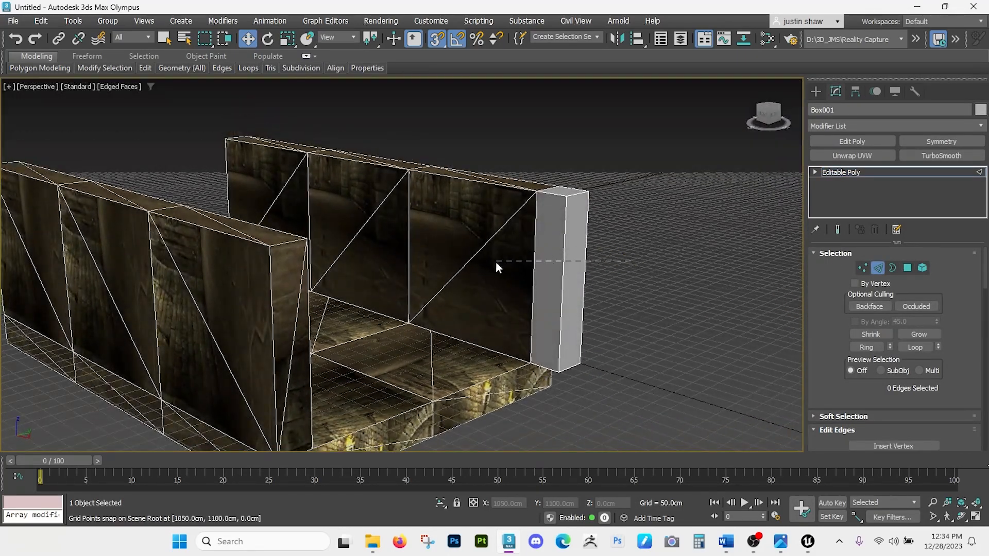
{"action": "left_click_drag", "start_coordinate": [493, 261], "coordinate": [493, 259]}
{"action": "middle_click_drag", "start_coordinate": [493, 259], "coordinate": [545, 310], "text": "alt"}
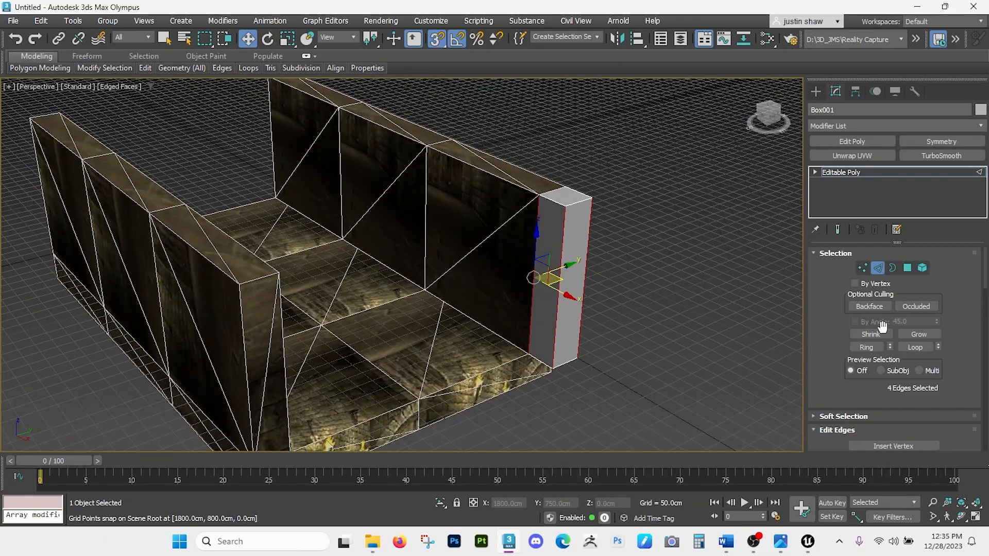
{"action": "scroll", "coordinate": [851, 323], "scroll_direction": "down", "scroll_amount": 5}
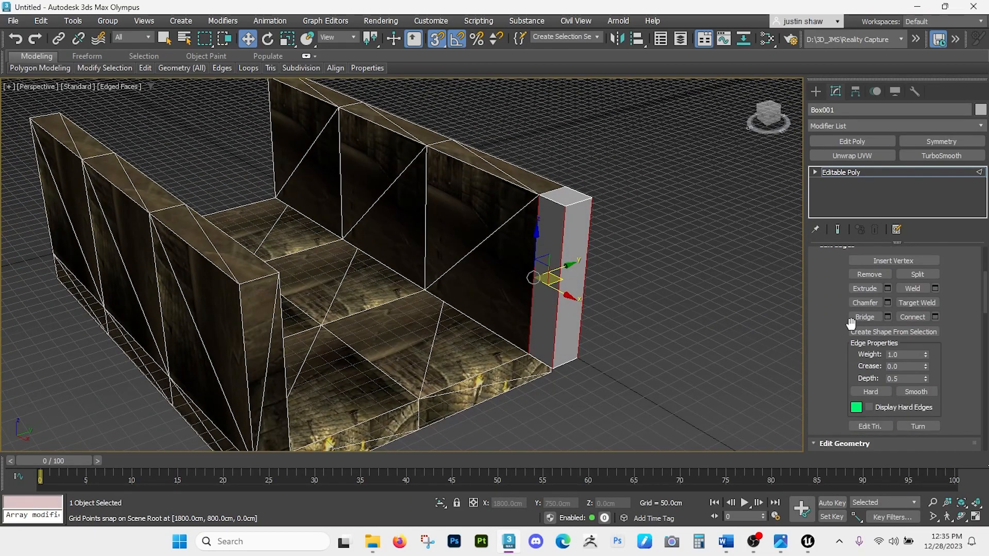
{"action": "left_click", "coordinate": [935, 317]}
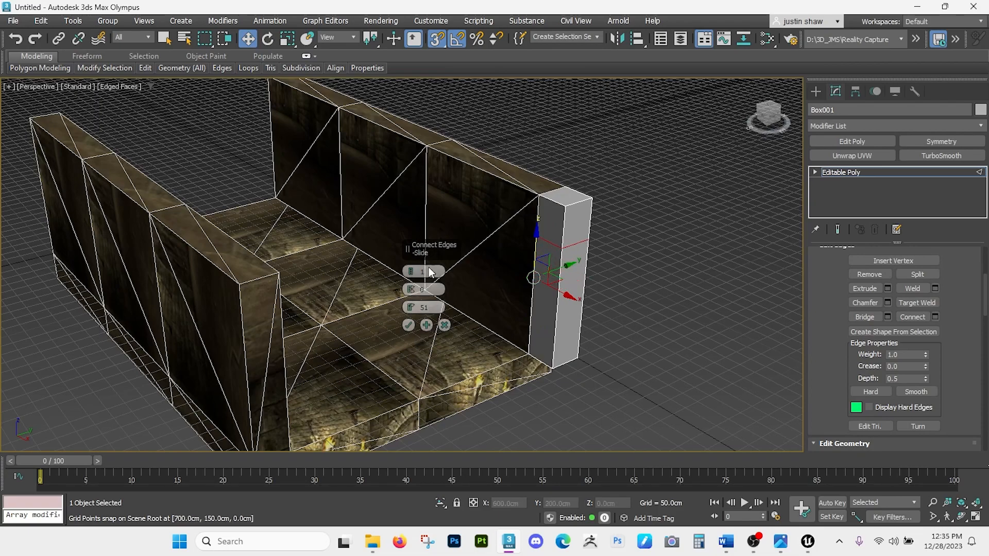
{"action": "left_click", "coordinate": [408, 325]}
{"action": "middle_click_drag", "start_coordinate": [533, 305], "coordinate": [562, 356]}
{"action": "key", "text": "4"}
{"action": "left_click", "coordinate": [553, 229]}
{"action": "middle_click_drag", "start_coordinate": [604, 244], "coordinate": [563, 386], "text": "alt"}
{"action": "key", "text": "4"}
Step: Move only the pillar's pivot to its lower outer corner, snapped at X 1600 cm, Y 0 cm
{"action": "scroll", "coordinate": [569, 365], "scroll_direction": "up", "scroll_amount": 5}
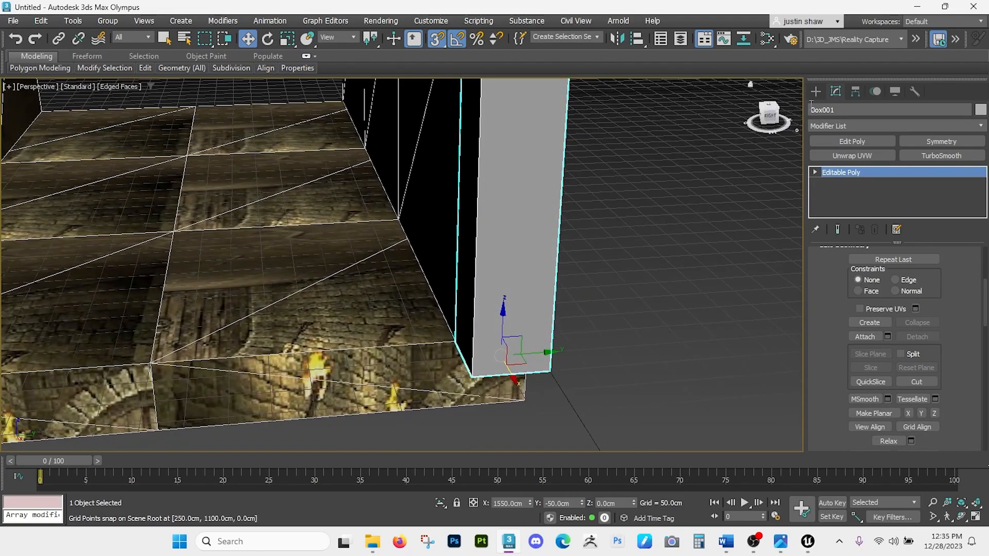
{"action": "left_click", "coordinate": [856, 91]}
{"action": "middle_click_drag", "start_coordinate": [573, 308], "coordinate": [567, 325], "text": "alt"}
{"action": "left_click_drag", "start_coordinate": [526, 359], "coordinate": [556, 364]}
{"action": "key", "text": "ctrl+z"}
{"action": "left_click", "coordinate": [882, 176]}
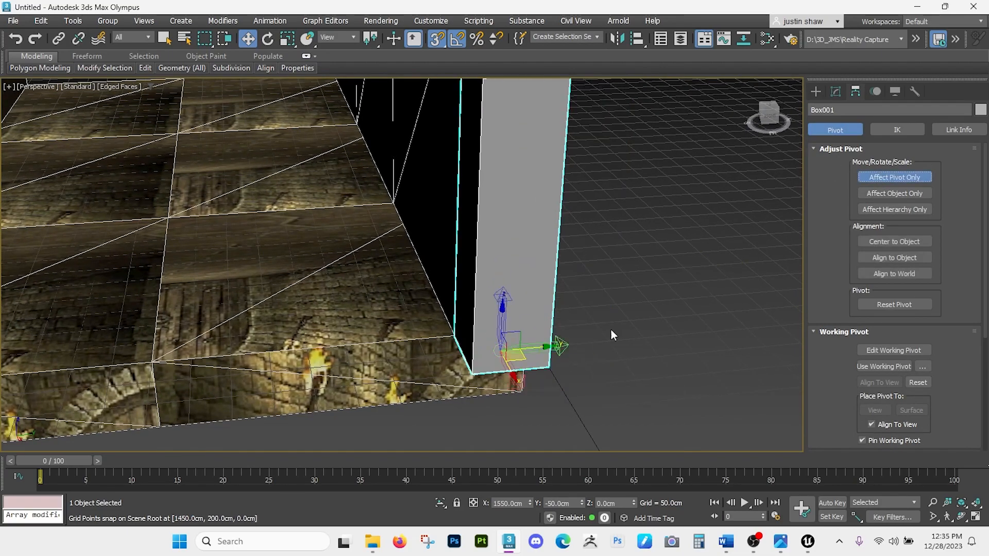
{"action": "left_click_drag", "start_coordinate": [526, 359], "coordinate": [547, 368]}
{"action": "middle_click_drag", "start_coordinate": [603, 282], "coordinate": [604, 294], "text": "alt"}
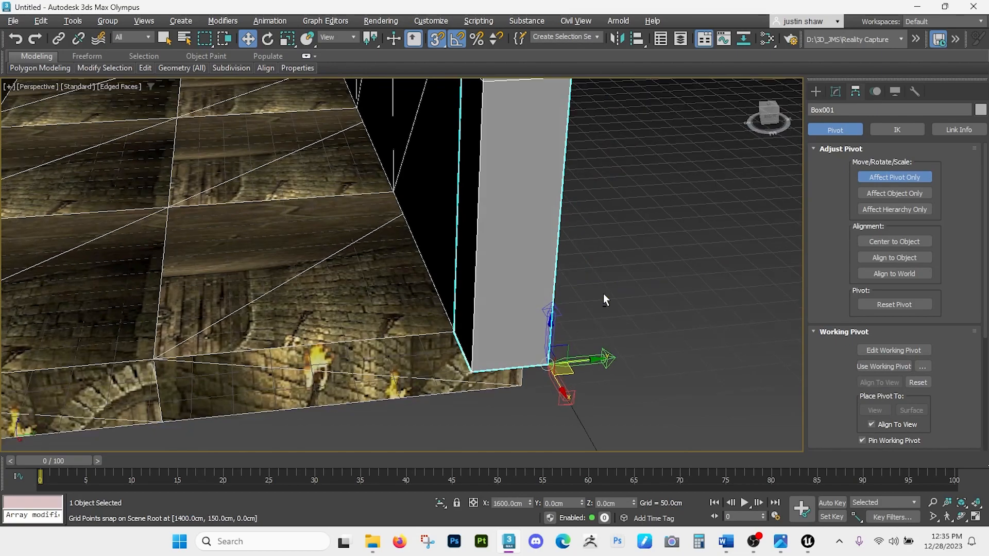
{"action": "left_click", "coordinate": [880, 177]}
Step: Move the pillar inside the hallway against the wall, snapped at X 1500 cm, Y -100 cm
{"action": "middle_click_drag", "start_coordinate": [523, 330], "coordinate": [556, 306], "text": "alt"}
{"action": "left_click_drag", "start_coordinate": [602, 402], "coordinate": [515, 367]}
{"action": "middle_click_drag", "start_coordinate": [455, 278], "coordinate": [488, 309]}
{"action": "scroll", "coordinate": [501, 293], "scroll_direction": "down", "scroll_amount": 1}
{"action": "scroll", "coordinate": [499, 294], "scroll_direction": "up", "scroll_amount": 1}
{"action": "scroll", "coordinate": [469, 282], "scroll_direction": "down", "scroll_amount": 3}
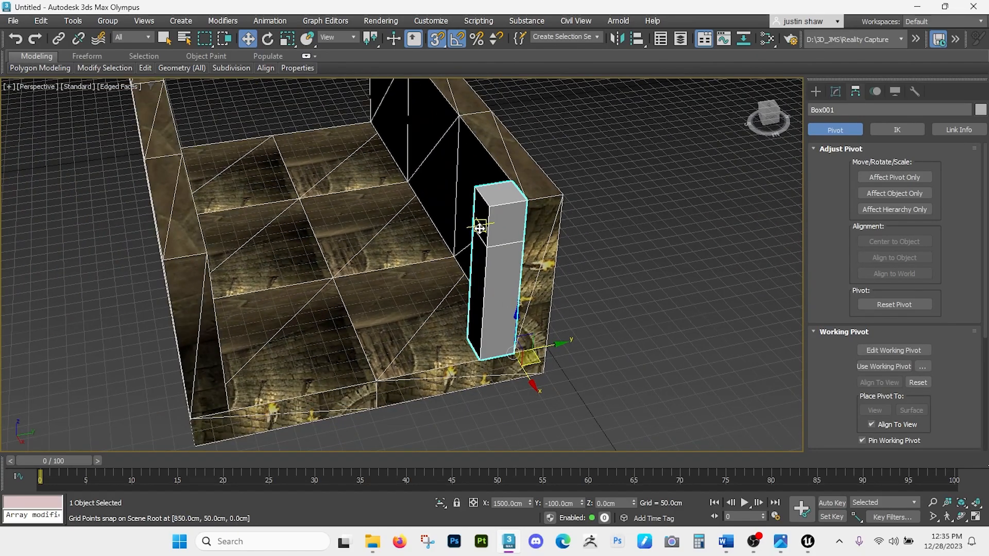
Step: Extrude the pillar's upper inner face across the hallway to Y -500 cm to form half of the overhead beam
{"action": "left_click", "coordinate": [835, 92]}
{"action": "left_click", "coordinate": [815, 173]}
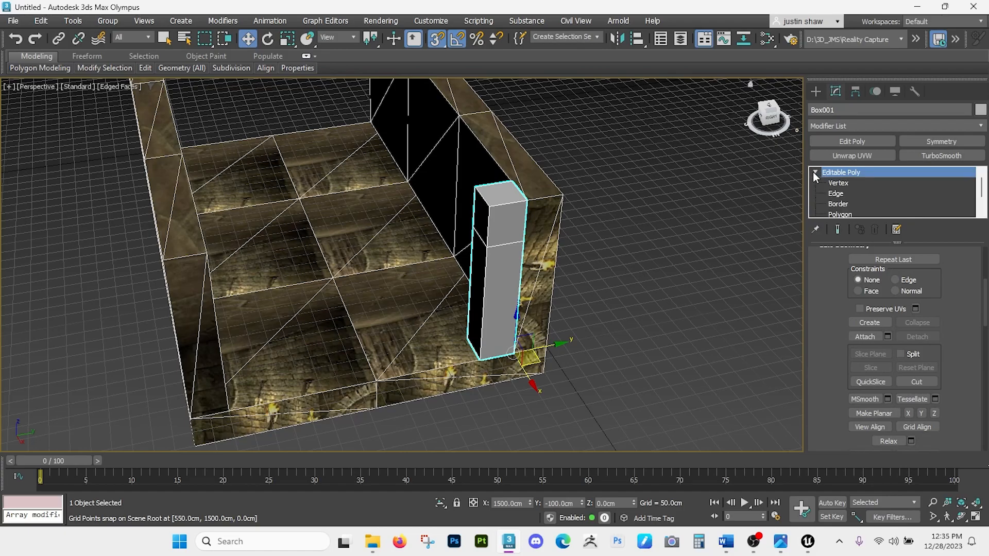
{"action": "left_click", "coordinate": [847, 213]}
{"action": "left_click", "coordinate": [481, 212]}
{"action": "mouse_move", "coordinate": [463, 242]}
{"action": "middle_mouse_down", "text": "alt"}
{"action": "mouse_move", "coordinate": [449, 241]}
{"action": "mouse_move", "coordinate": [460, 254]}
{"action": "mouse_move", "coordinate": [452, 258]}
{"action": "middle_mouse_up", "text": "alt"}
{"action": "left_click_drag", "start_coordinate": [508, 213], "coordinate": [351, 233]}
{"action": "middle_click_drag", "start_coordinate": [348, 233], "coordinate": [364, 216], "text": "alt"}
{"action": "middle_click_drag", "start_coordinate": [423, 250], "coordinate": [426, 227], "text": "alt"}
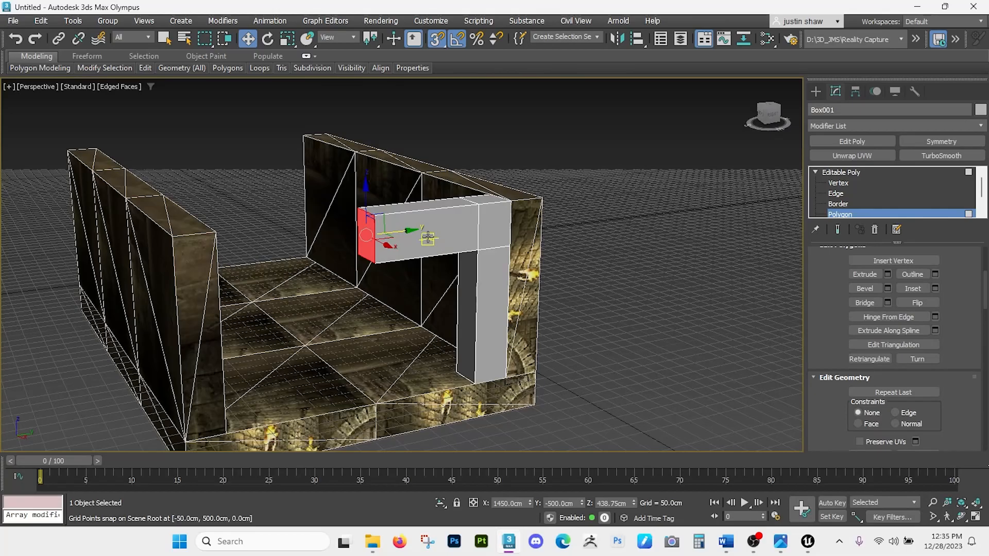
Step: Leave polygon editing and clone the L-shaped pillar once as an instance along Y, at Y -550 cm
{"action": "right_click", "coordinate": [426, 227]}
{"action": "left_click", "coordinate": [543, 401]}
{"action": "middle_click_drag", "start_coordinate": [538, 397], "coordinate": [513, 368], "text": "alt"}
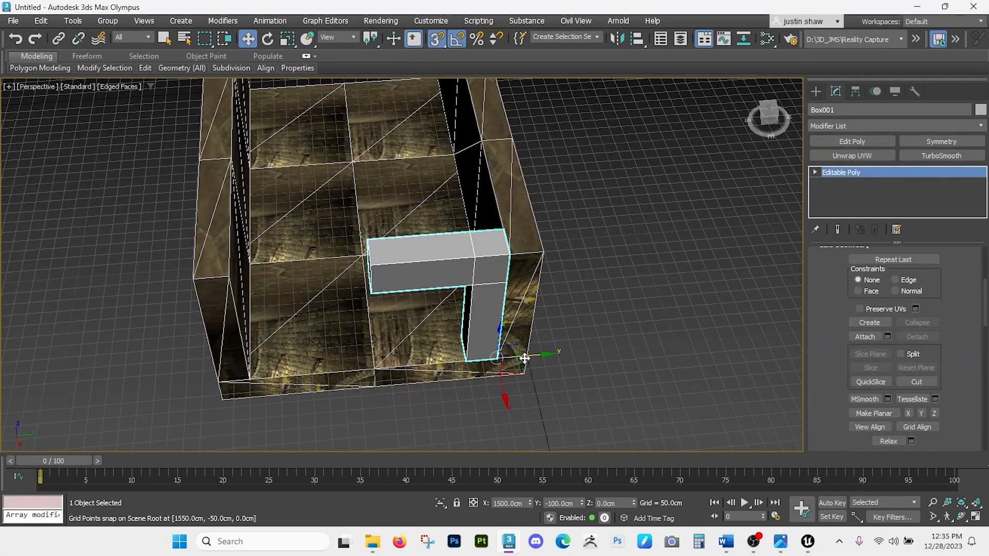
{"action": "left_click_drag", "start_coordinate": [514, 368], "coordinate": [379, 351], "text": "shift"}
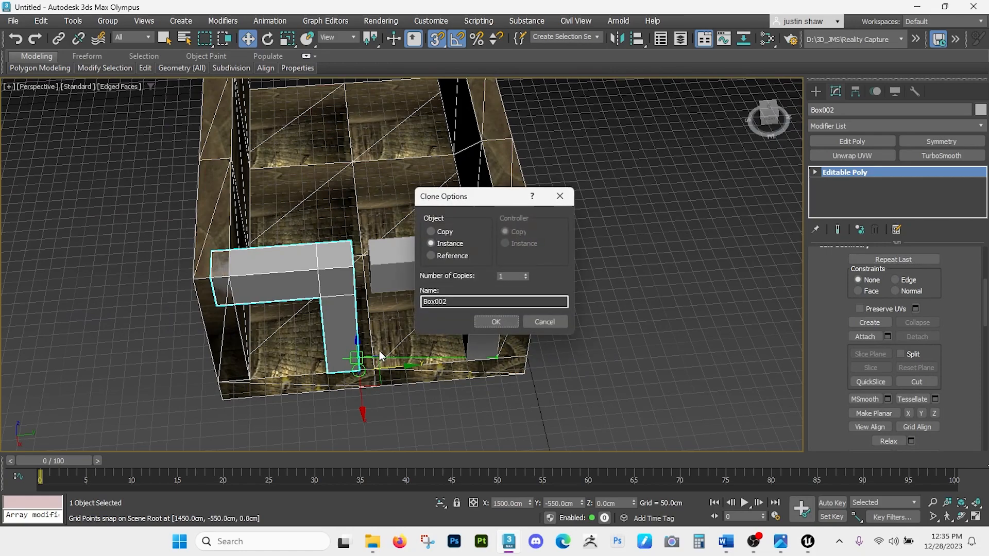
{"action": "left_click", "coordinate": [496, 321]}
Step: Rotate the cloned half 180° about Z and snap it against the opposite wall at X 1400 cm, Y -900 cm, closing the doorway frame
{"action": "key", "text": "e"}
{"action": "middle_click_drag", "start_coordinate": [329, 391], "coordinate": [350, 363]}
{"action": "left_click_drag", "start_coordinate": [354, 375], "coordinate": [470, 375]}
{"action": "key", "text": "w"}
{"action": "left_click_drag", "start_coordinate": [399, 360], "coordinate": [278, 337]}
{"action": "middle_click_drag", "start_coordinate": [360, 321], "coordinate": [389, 252], "text": "alt"}
{"action": "scroll", "coordinate": [357, 279], "scroll_direction": "up", "scroll_amount": 4}
{"action": "scroll", "coordinate": [360, 279], "scroll_direction": "down", "scroll_amount": 2}
{"action": "scroll", "coordinate": [359, 277], "scroll_direction": "down", "scroll_amount": 1}
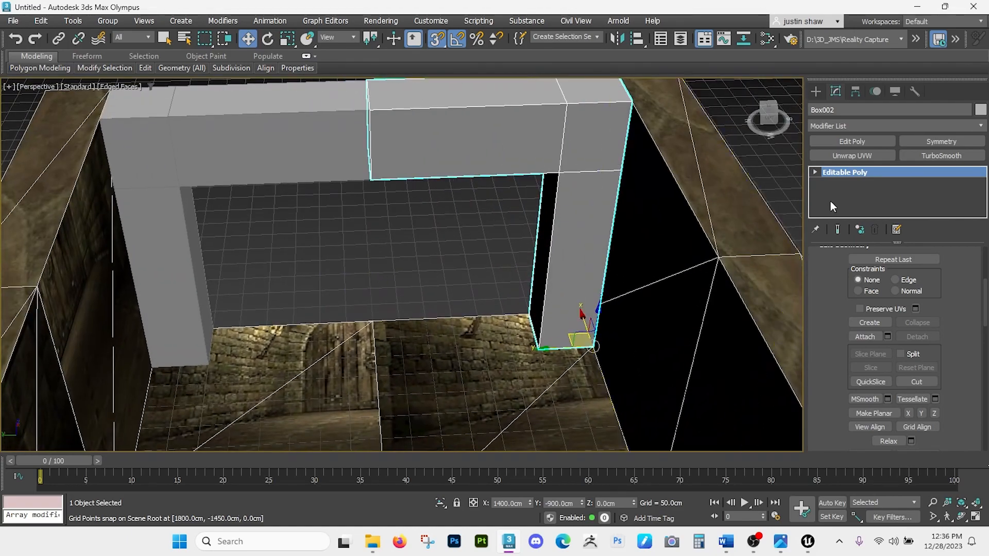
Step: Create a 400 × 100 × 500 cm box in front of the doorway frame, from the wall to the hallway's centre
{"action": "left_click", "coordinate": [816, 91]}
{"action": "left_click", "coordinate": [871, 172]}
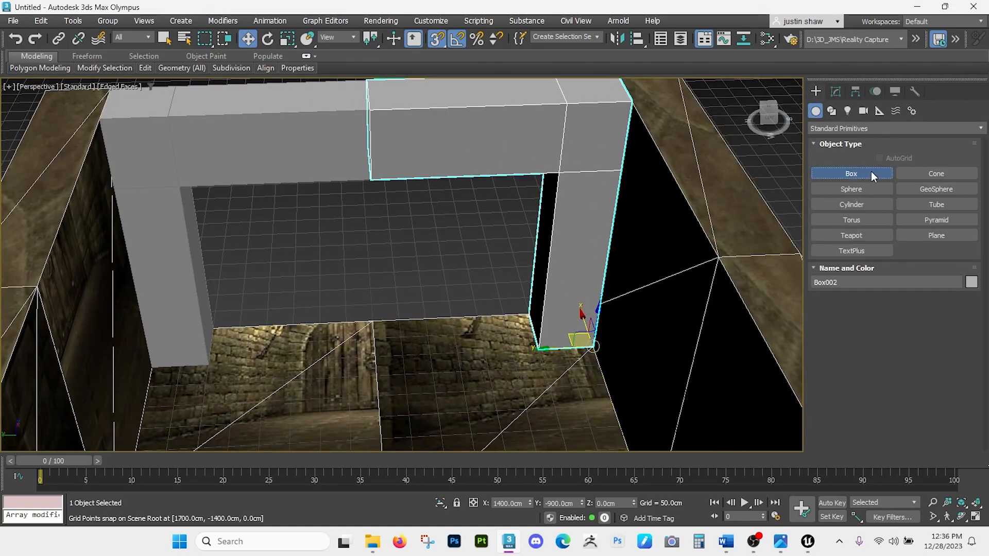
{"action": "middle_click_drag", "start_coordinate": [353, 308], "coordinate": [348, 322], "text": "alt"}
{"action": "scroll", "coordinate": [347, 324], "scroll_direction": "down", "scroll_amount": 3}
{"action": "left_click_drag", "start_coordinate": [204, 343], "coordinate": [371, 370]}
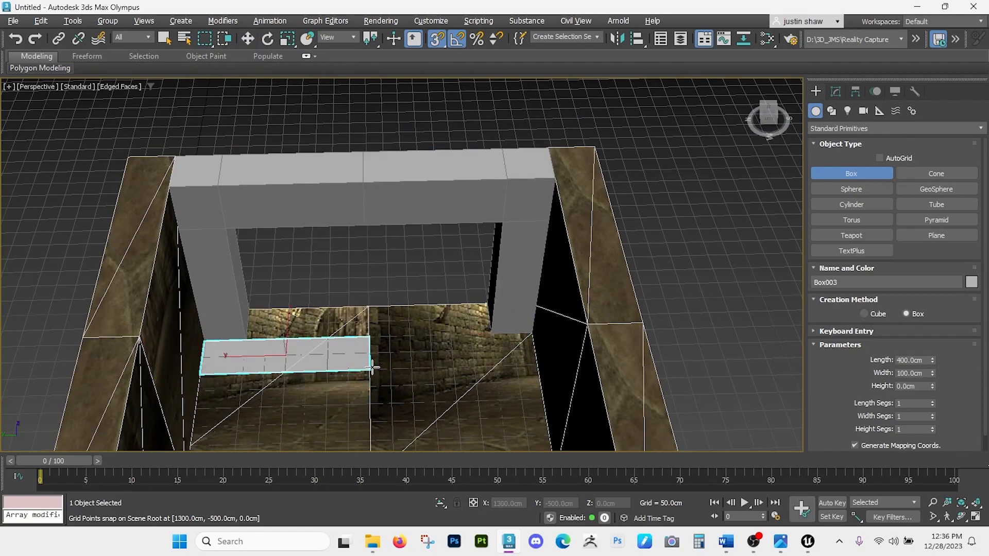
{"action": "middle_click_drag", "start_coordinate": [365, 182], "coordinate": [257, 350], "text": "alt"}
{"action": "key", "text": "ctrl+z"}
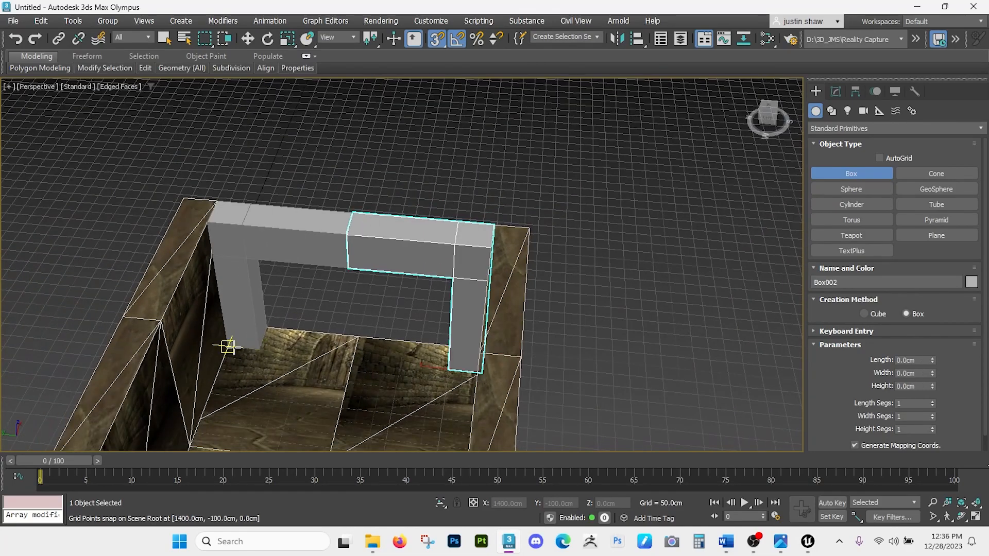
{"action": "left_click_drag", "start_coordinate": [228, 347], "coordinate": [359, 397]}
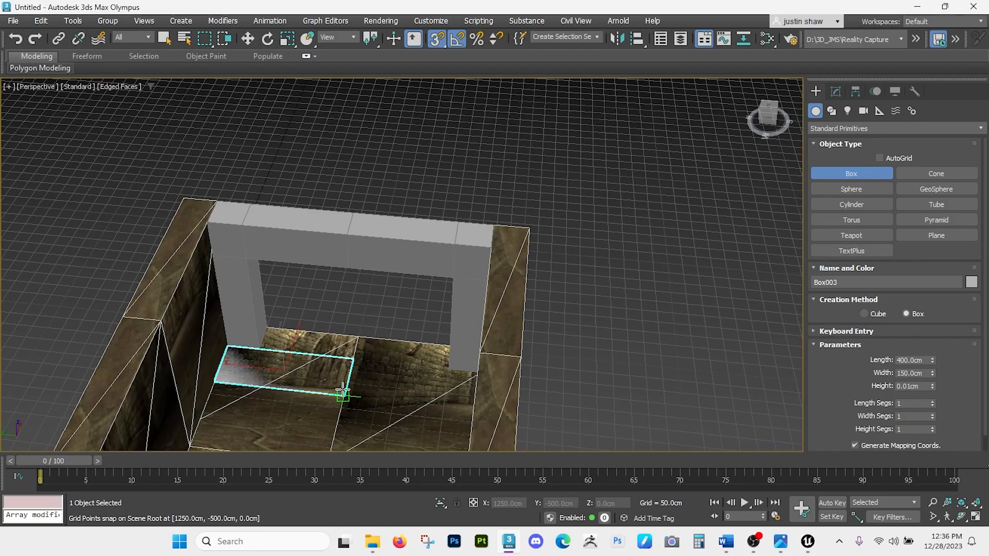
{"action": "left_click_drag", "start_coordinate": [343, 395], "coordinate": [343, 385]}
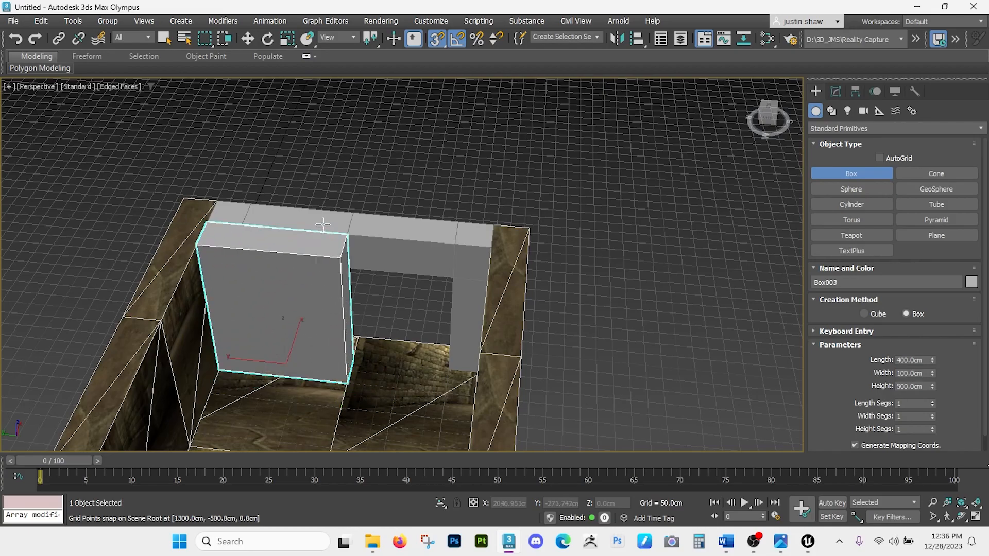
{"action": "middle_click_drag", "start_coordinate": [275, 354], "coordinate": [405, 307], "text": "alt"}
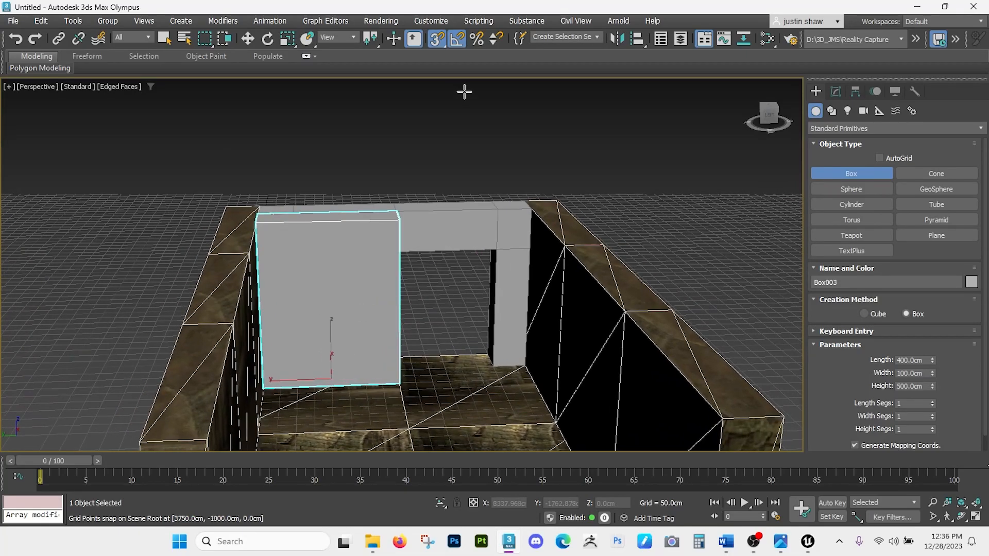
Step: Turn off 3D snapping and convert the new wall box to an editable poly
{"action": "left_click", "coordinate": [433, 41]}
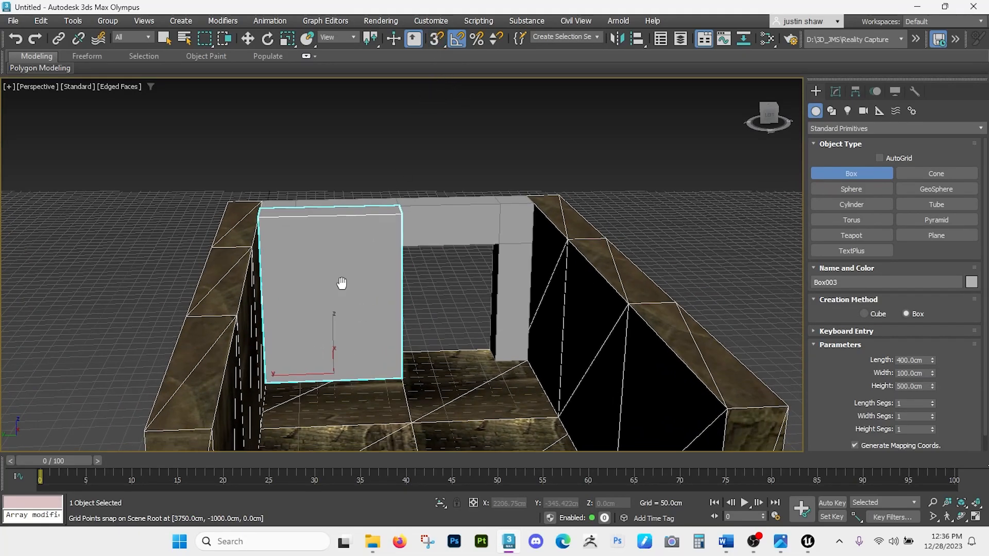
{"action": "middle_click_drag", "start_coordinate": [343, 285], "coordinate": [351, 268]}
{"action": "right_click", "coordinate": [378, 282]}
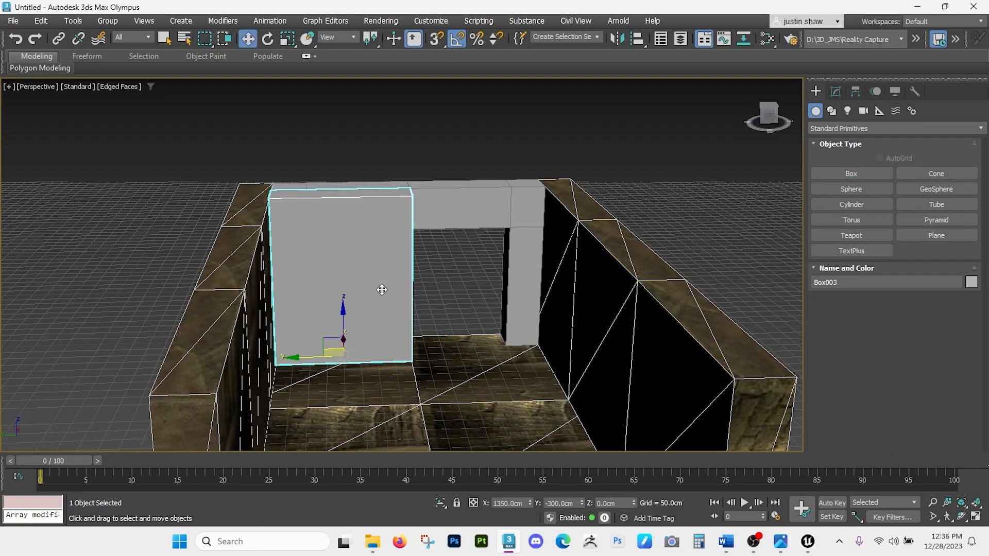
{"action": "right_click", "coordinate": [384, 295]}
{"action": "left_click", "coordinate": [532, 442]}
Step: Connect the box's horizontal edges with one vertical segment at slide 55, toward the hallway wall
{"action": "middle_click_drag", "start_coordinate": [333, 360], "coordinate": [345, 323]}
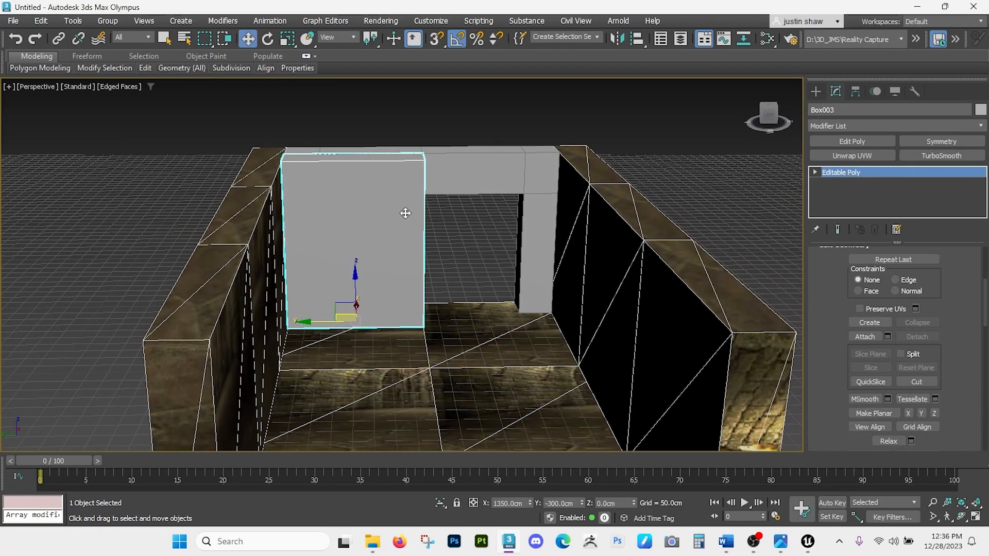
{"action": "scroll", "coordinate": [351, 236], "scroll_direction": "up", "scroll_amount": 5}
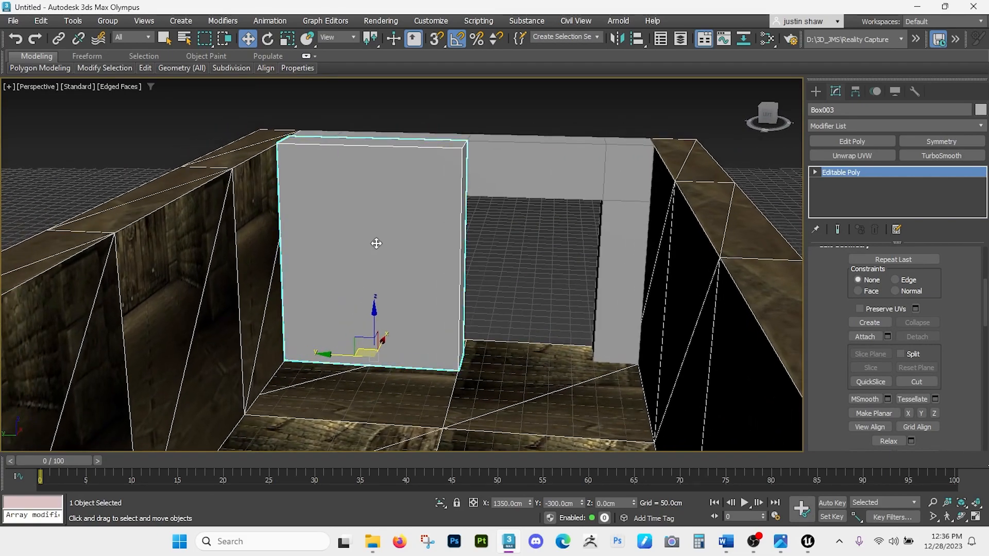
{"action": "middle_click_drag", "start_coordinate": [379, 256], "coordinate": [387, 256], "text": "alt"}
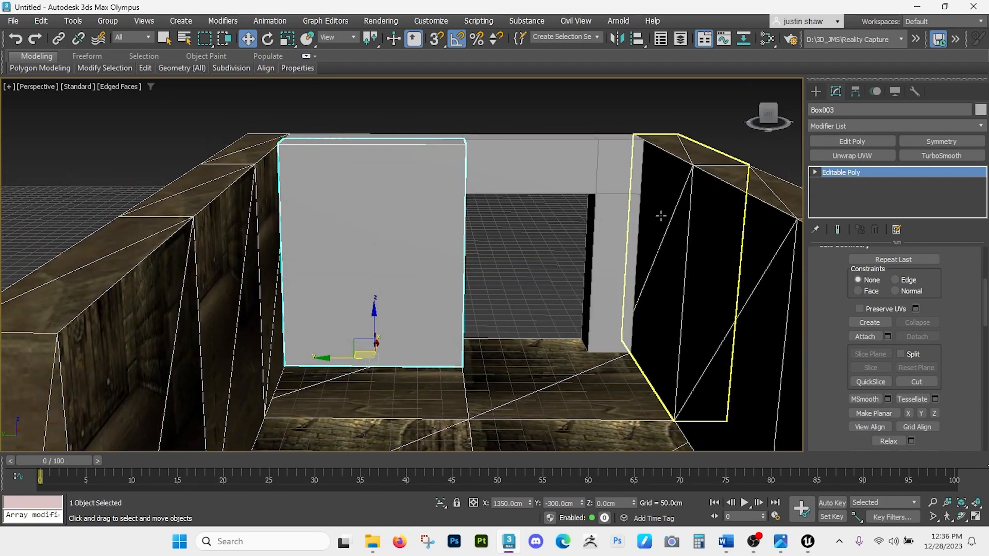
{"action": "key", "text": "2"}
{"action": "key", "text": "alt+c"}
{"action": "left_click", "coordinate": [413, 388]}
{"action": "left_click_drag", "start_coordinate": [413, 132], "coordinate": [412, 130]}
{"action": "middle_click_drag", "start_coordinate": [449, 236], "coordinate": [444, 233], "text": "alt"}
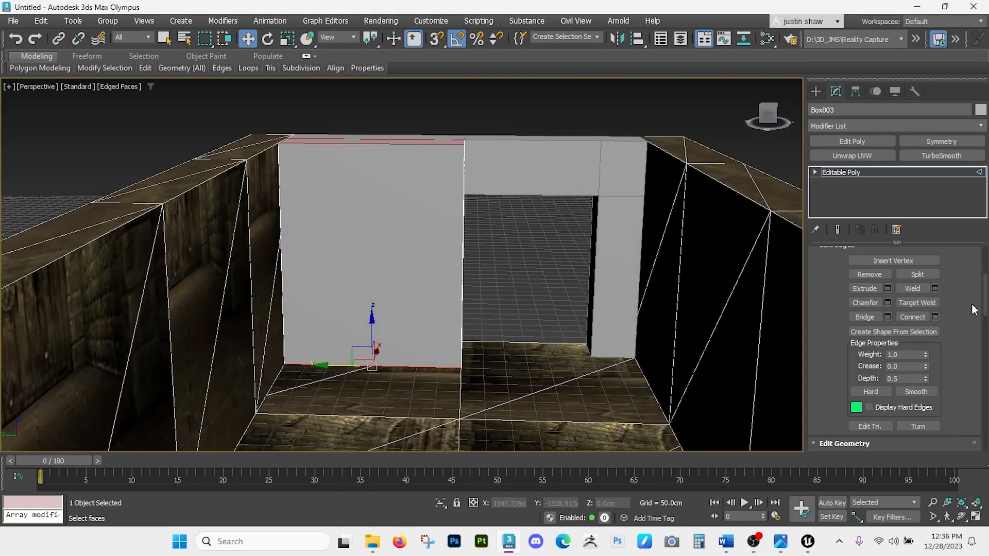
{"action": "left_click", "coordinate": [935, 317]}
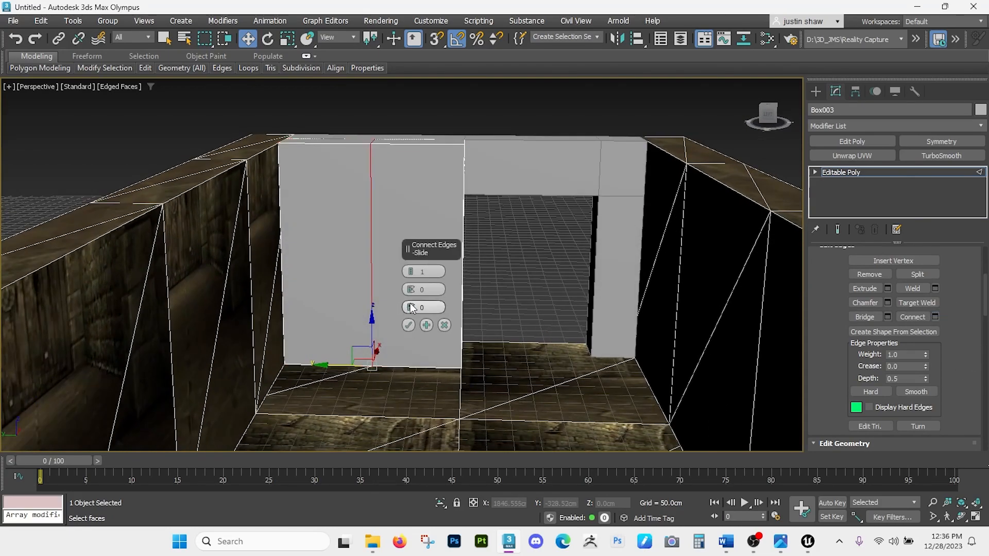
{"action": "left_click_drag", "start_coordinate": [409, 307], "coordinate": [405, 165]}
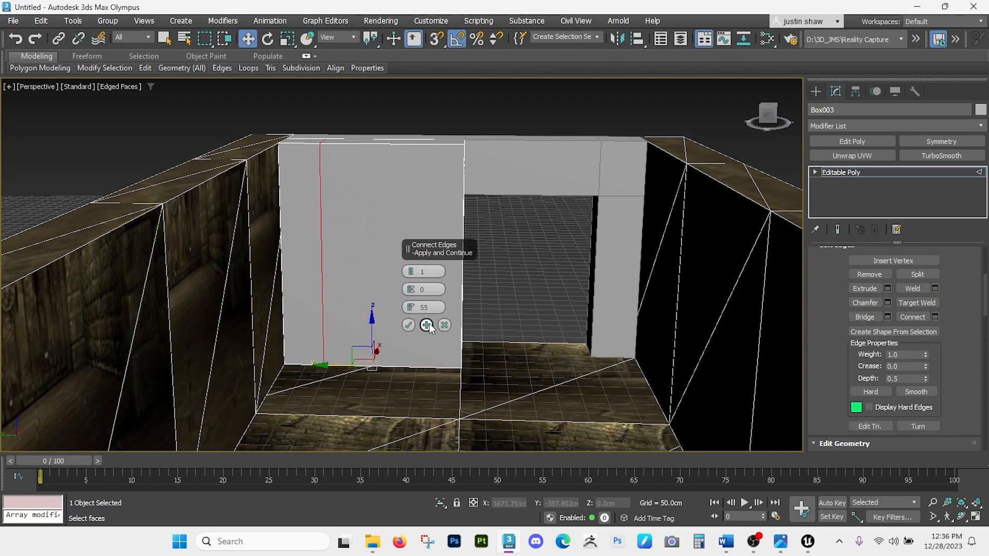
{"action": "left_click", "coordinate": [426, 325]}
Step: Connect the box's vertical edges with one horizontal segment slid toward the top
{"action": "left_click_drag", "start_coordinate": [502, 246], "coordinate": [198, 213]}
{"action": "middle_click_drag", "start_coordinate": [514, 347], "coordinate": [548, 338], "text": "alt"}
{"action": "left_click_drag", "start_coordinate": [410, 307], "coordinate": [413, 280]}
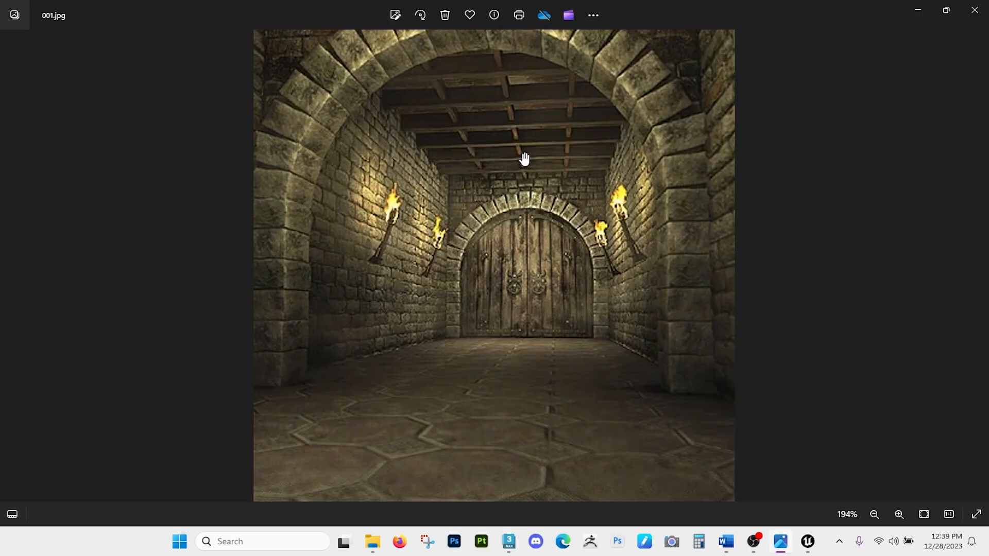
Step: Switch from the reference image back to 3ds Max and select the isolated wall box
{"action": "key", "text": "alt+Tab"}
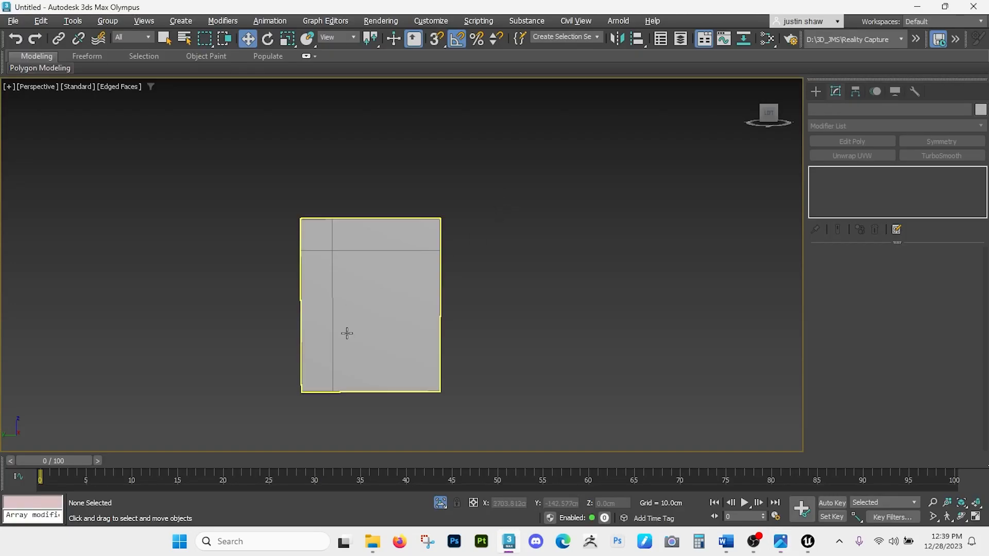
{"action": "left_click", "coordinate": [372, 283]}
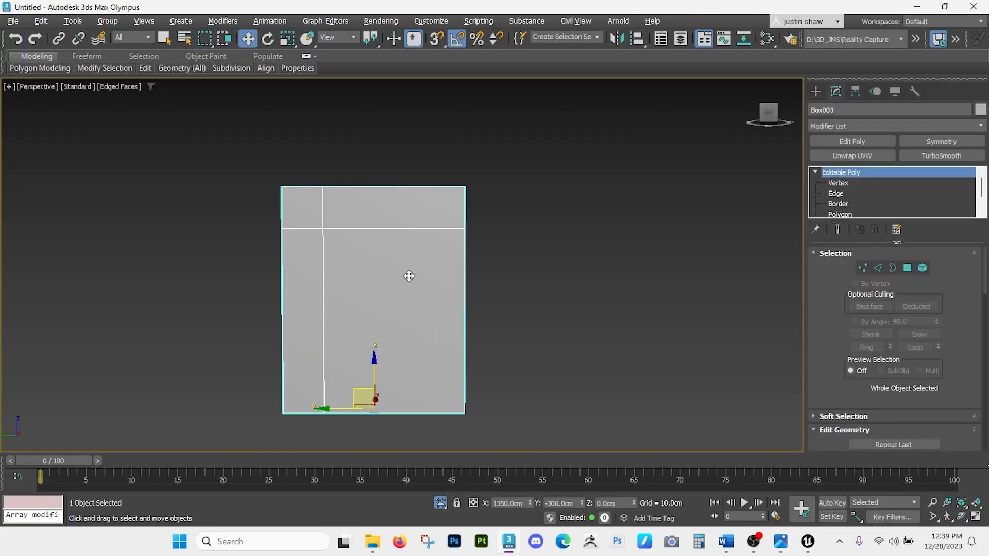
Step: Try to draw a cylinder of about 165 cm radius on the wall box's face with AutoGrid on
{"action": "left_click", "coordinate": [817, 91]}
{"action": "left_click", "coordinate": [851, 204]}
{"action": "left_click_drag", "start_coordinate": [395, 305], "coordinate": [452, 352]}
{"action": "scroll", "coordinate": [402, 315], "scroll_direction": "up", "scroll_amount": 3}
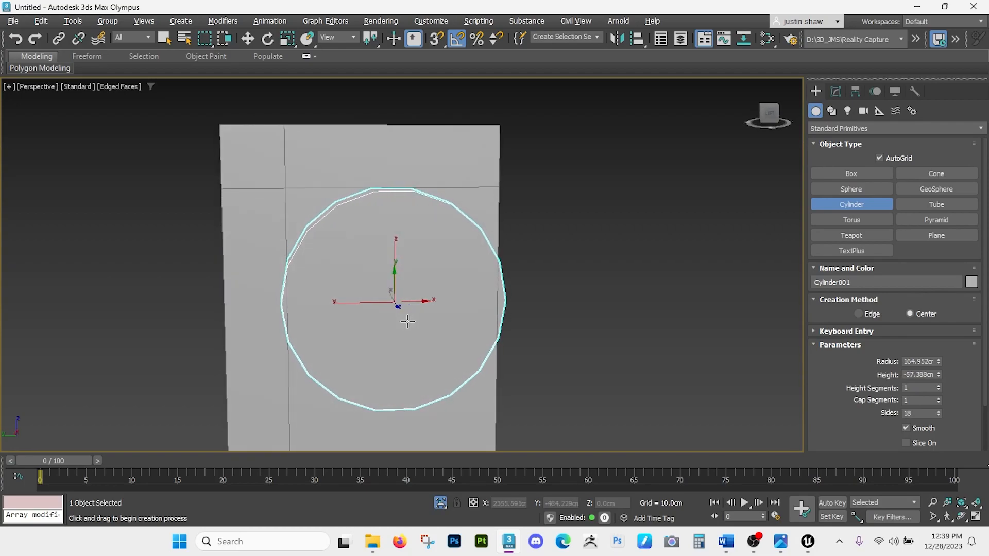
{"action": "right_click", "coordinate": [394, 282]}
{"action": "middle_click_drag", "start_coordinate": [394, 282], "coordinate": [400, 303], "text": "alt"}
Step: Create an 18-sided cylinder with AutoGrid on the wall box's face, about 187 cm in radius and 117 cm high
{"action": "left_click", "coordinate": [859, 205]}
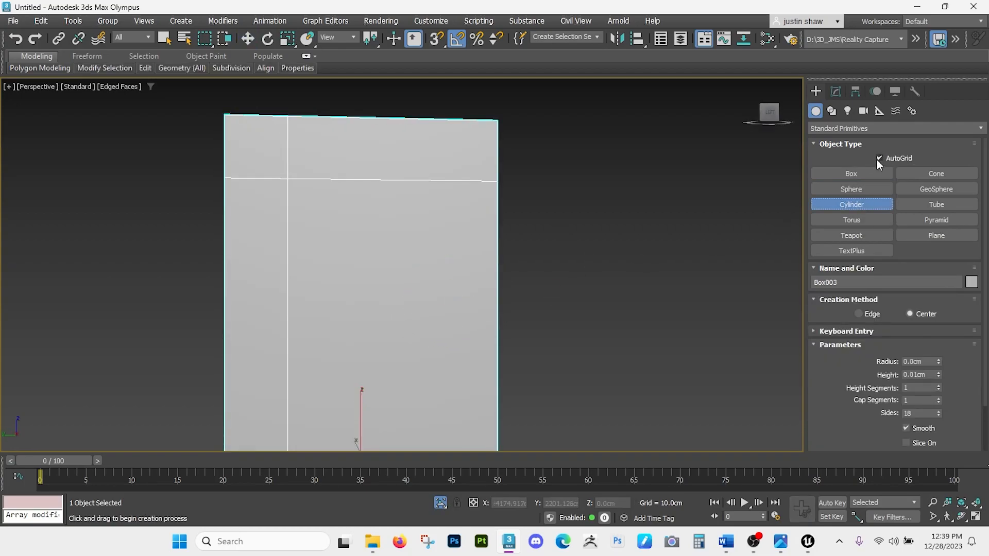
{"action": "mouse_move", "coordinate": [408, 305]}
{"action": "left_mouse_down"}
{"action": "mouse_move", "coordinate": [519, 386]}
{"action": "mouse_move", "coordinate": [567, 400]}
{"action": "left_mouse_up"}
{"action": "left_click", "coordinate": [590, 403]}
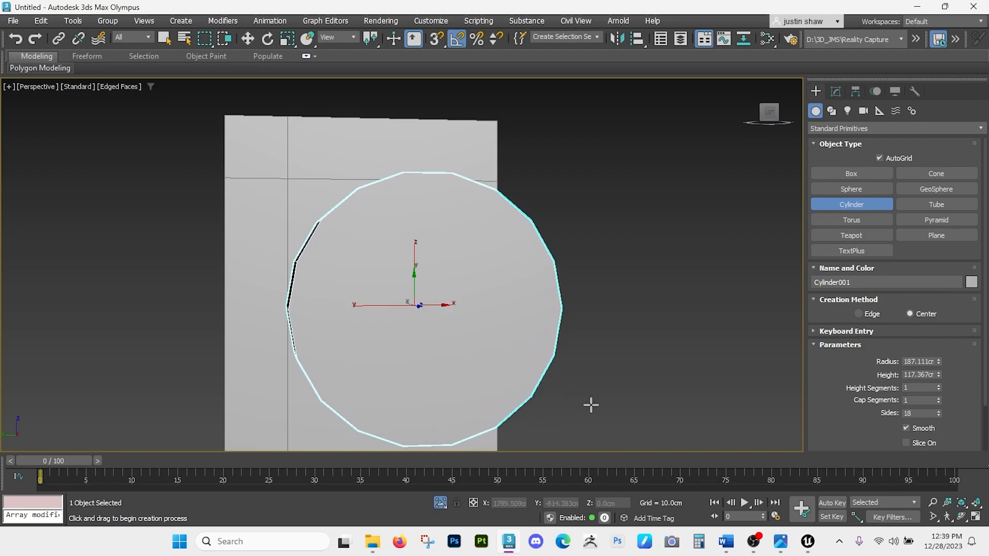
Step: Move the cylinder until its rim touches the wall box's vertical and horizontal segment lines
{"action": "key", "text": "w"}
{"action": "middle_click_drag", "start_coordinate": [363, 340], "coordinate": [354, 278], "text": "alt"}
{"action": "left_click_drag", "start_coordinate": [353, 278], "coordinate": [328, 267]}
{"action": "middle_click_drag", "start_coordinate": [329, 267], "coordinate": [315, 260], "text": "alt"}
{"action": "left_click_drag", "start_coordinate": [375, 270], "coordinate": [381, 271]}
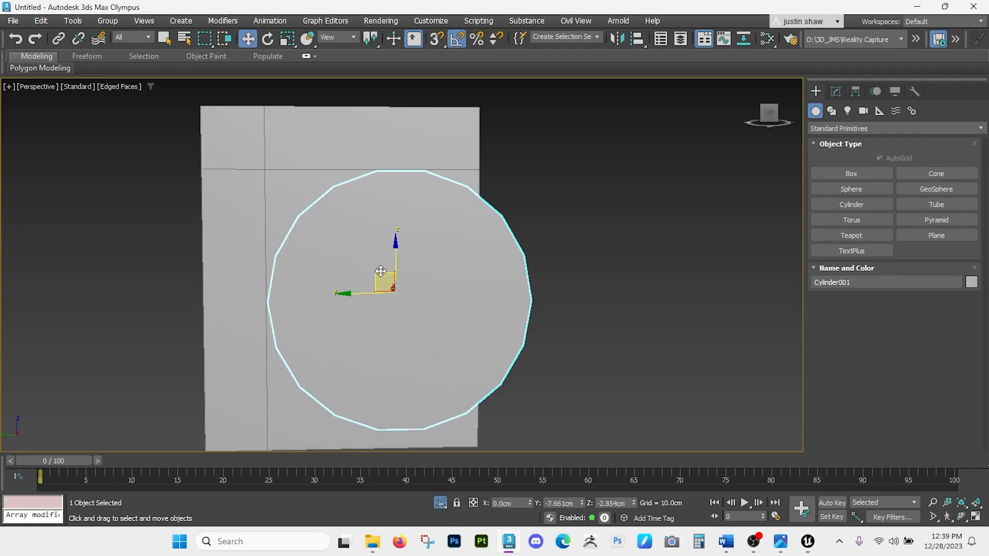
{"action": "middle_click_drag", "start_coordinate": [380, 271], "coordinate": [408, 274], "text": "alt"}
Step: Cut edges into the wall box's face along the cylinder's outline, from the vertical segment line up to the horizontal one
{"action": "left_click", "coordinate": [269, 261]}
{"action": "scroll", "coordinate": [282, 289], "scroll_direction": "up", "scroll_amount": 3}
{"action": "middle_click_drag", "start_coordinate": [283, 289], "coordinate": [264, 279], "text": "alt"}
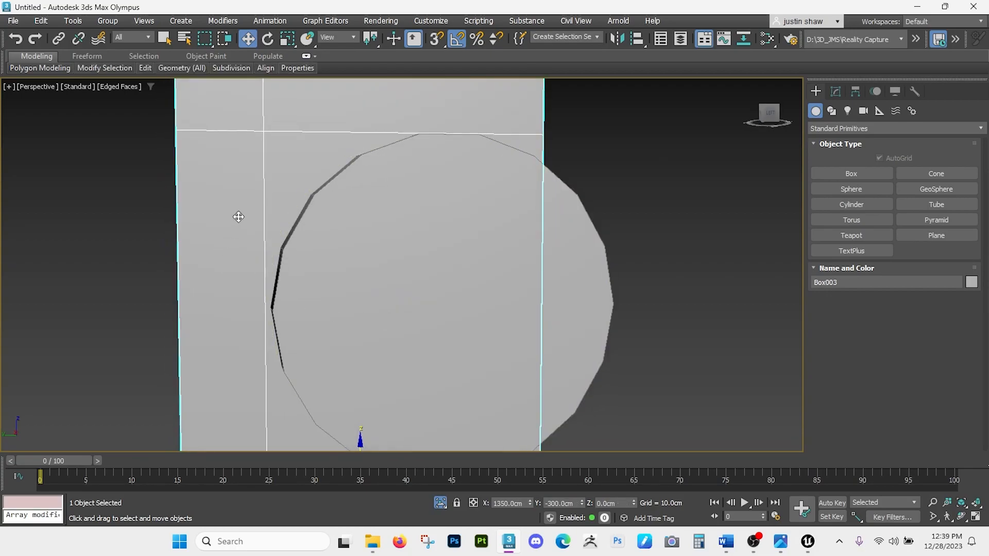
{"action": "key", "text": "1"}
{"action": "middle_click_drag", "start_coordinate": [243, 221], "coordinate": [267, 228]}
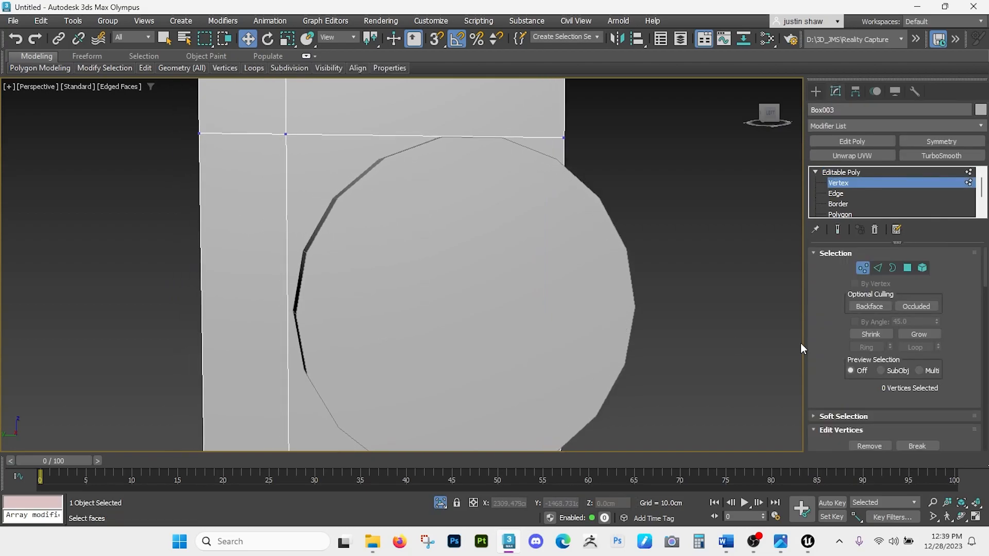
{"action": "scroll", "coordinate": [830, 356], "scroll_direction": "down", "scroll_amount": 8}
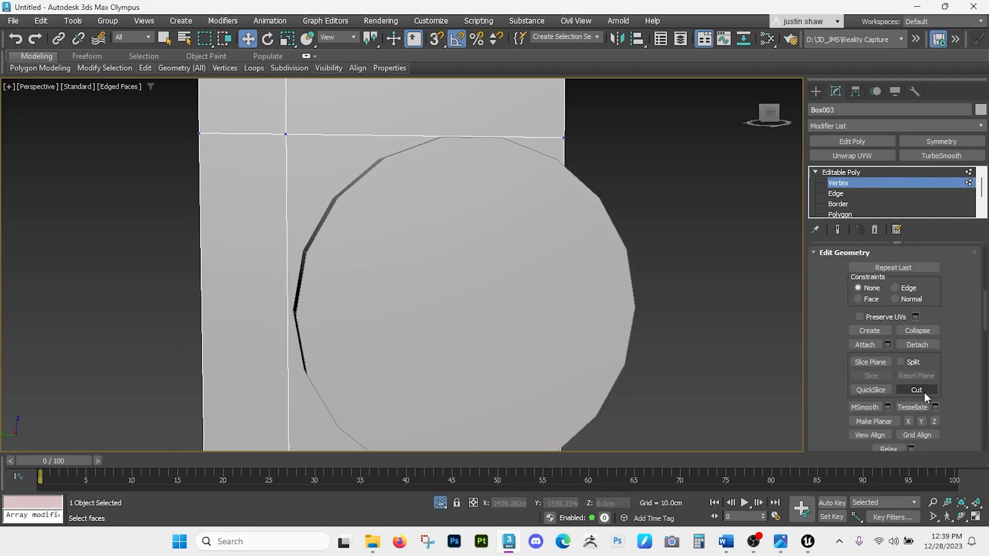
{"action": "scroll", "coordinate": [286, 294], "scroll_direction": "up", "scroll_amount": 2}
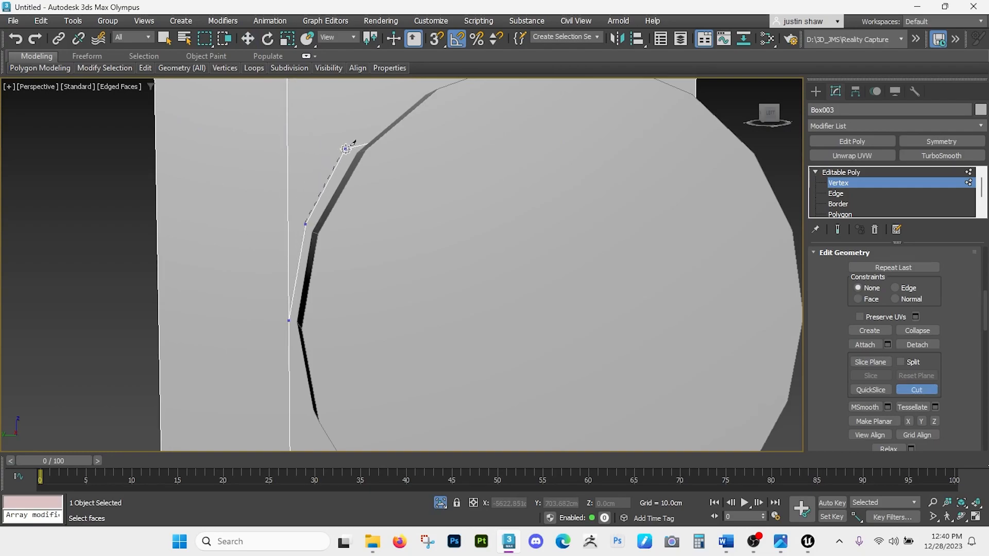
{"action": "scroll", "coordinate": [296, 245], "scroll_direction": "down", "scroll_amount": 3}
{"action": "scroll", "coordinate": [302, 207], "scroll_direction": "up", "scroll_amount": 3}
{"action": "middle_click_drag", "start_coordinate": [305, 202], "coordinate": [140, 237]}
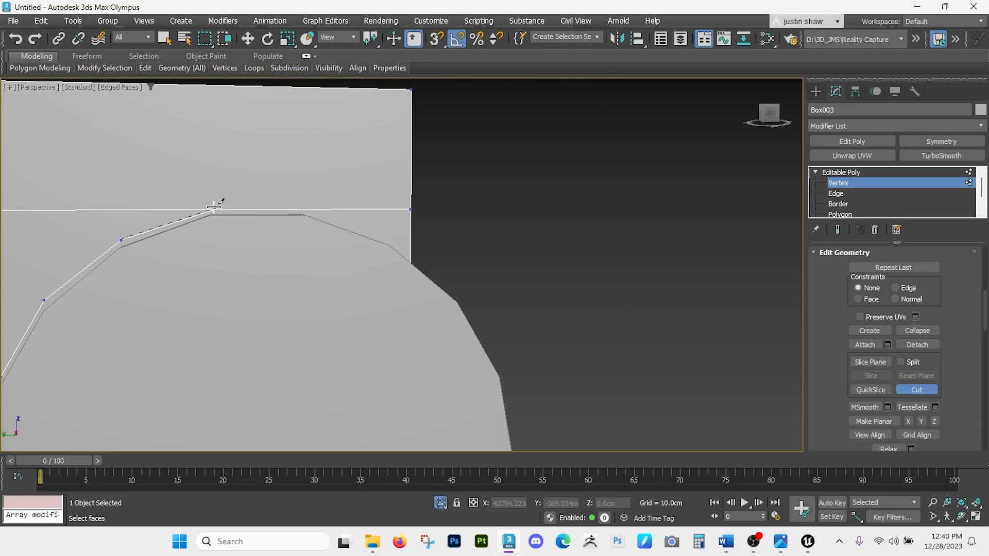
{"action": "middle_click_drag", "start_coordinate": [271, 202], "coordinate": [137, 285]}
{"action": "scroll", "coordinate": [168, 194], "scroll_direction": "down", "scroll_amount": 3}
{"action": "scroll", "coordinate": [131, 270], "scroll_direction": "up", "scroll_amount": 4}
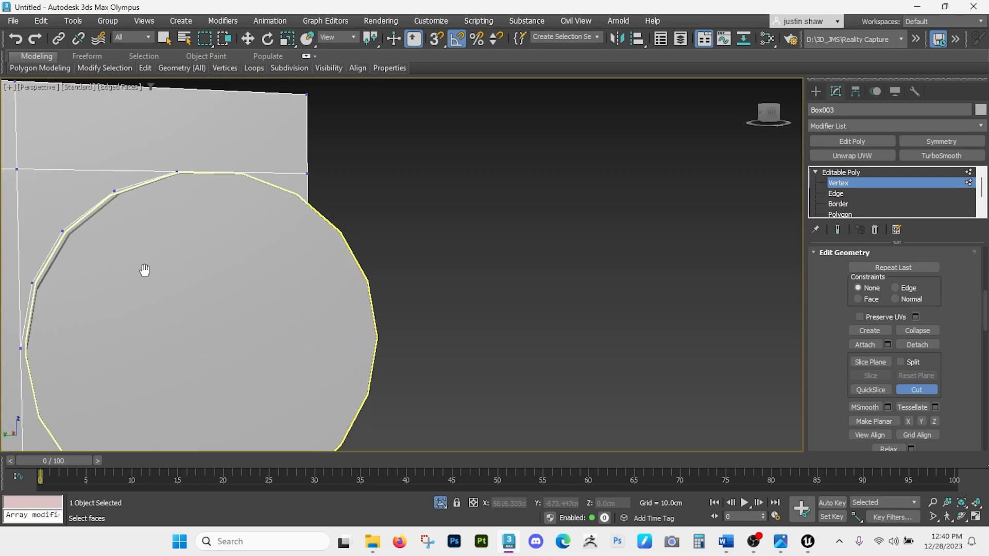
{"action": "scroll", "coordinate": [209, 267], "scroll_direction": "down", "scroll_amount": 2}
{"action": "middle_click_drag", "start_coordinate": [220, 269], "coordinate": [201, 280], "text": "alt"}
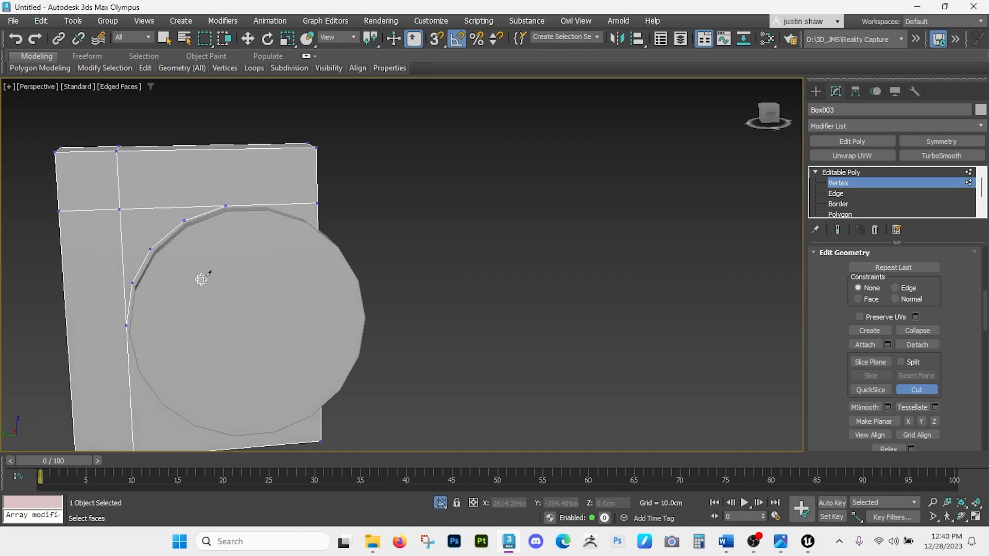
{"action": "key", "text": "w"}
Step: Delete the guide cylinder and select the wall box
{"action": "left_click", "coordinate": [193, 287]}
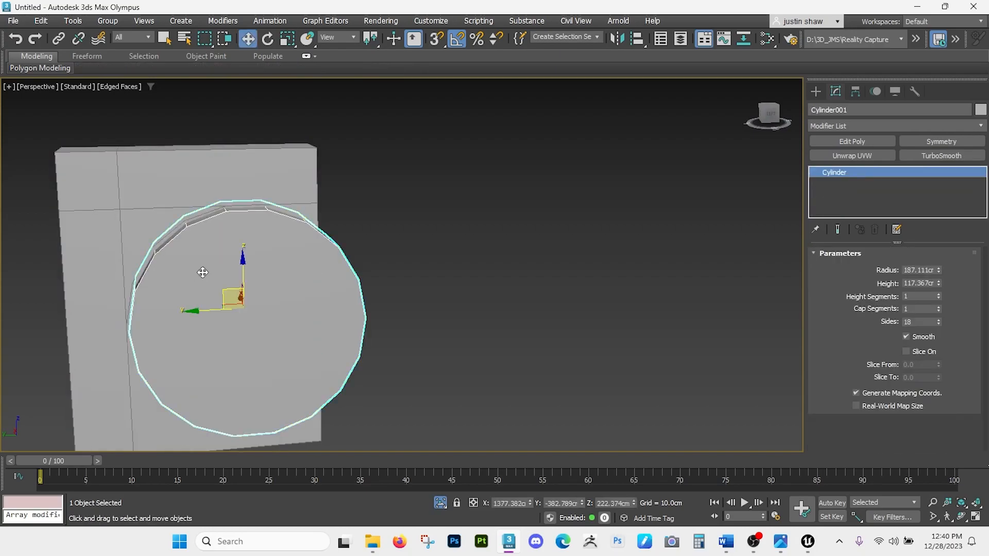
{"action": "key", "text": "Delete"}
{"action": "left_click_drag", "start_coordinate": [188, 305], "coordinate": [217, 283]}
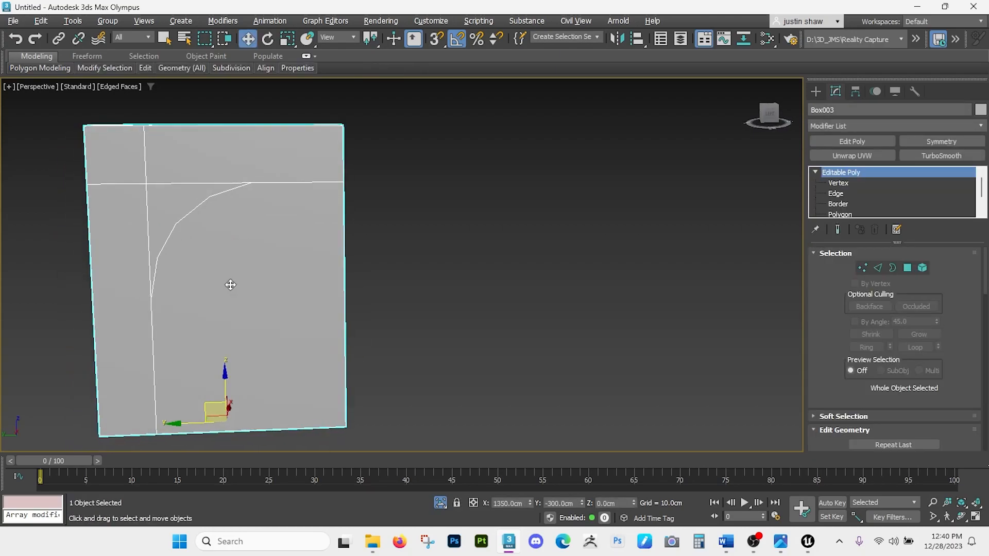
Step: Push the wall box's large arched polygon through the box's depth and delete it to open the half archway
{"action": "key", "text": "4"}
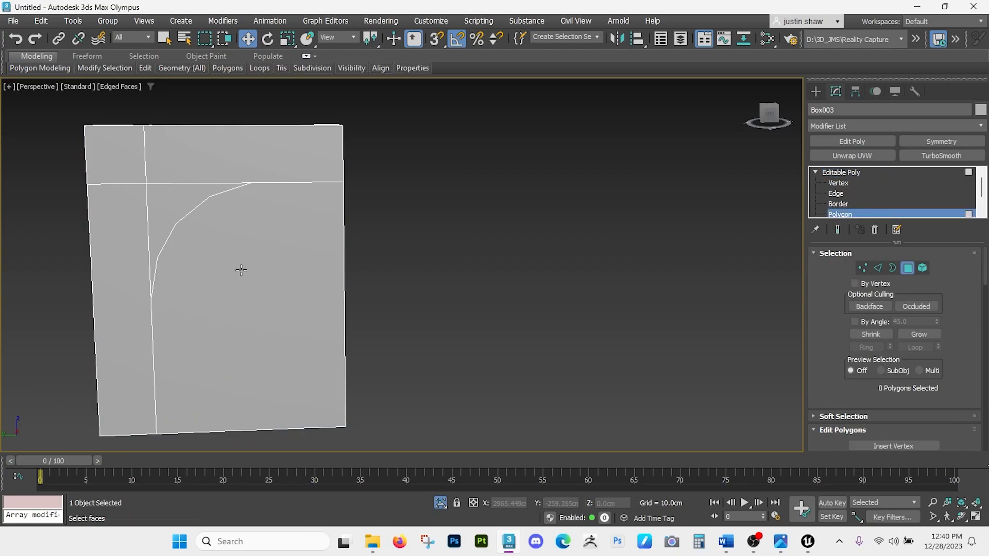
{"action": "left_click", "coordinate": [241, 270]}
{"action": "middle_click_drag", "start_coordinate": [256, 291], "coordinate": [183, 303], "text": "alt"}
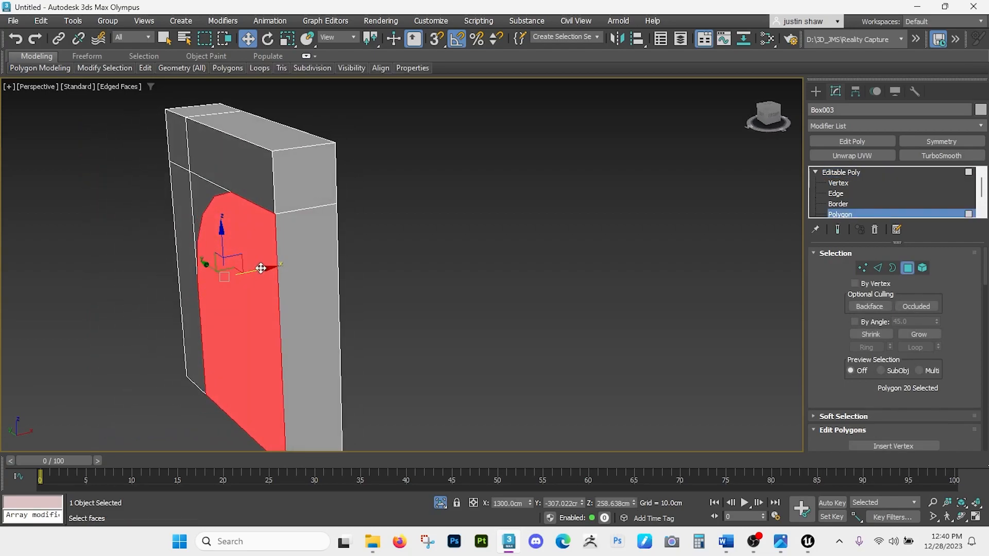
{"action": "left_click_drag", "start_coordinate": [261, 269], "coordinate": [392, 253]}
{"action": "key", "text": "Delete"}
{"action": "middle_click_drag", "start_coordinate": [426, 250], "coordinate": [178, 212], "text": "alt"}
{"action": "scroll", "coordinate": [144, 187], "scroll_direction": "up", "scroll_amount": 4}
{"action": "scroll", "coordinate": [252, 248], "scroll_direction": "down", "scroll_amount": 5}
{"action": "middle_click_drag", "start_coordinate": [289, 267], "coordinate": [223, 227], "text": "alt"}
{"action": "scroll", "coordinate": [291, 244], "scroll_direction": "up", "scroll_amount": 4}
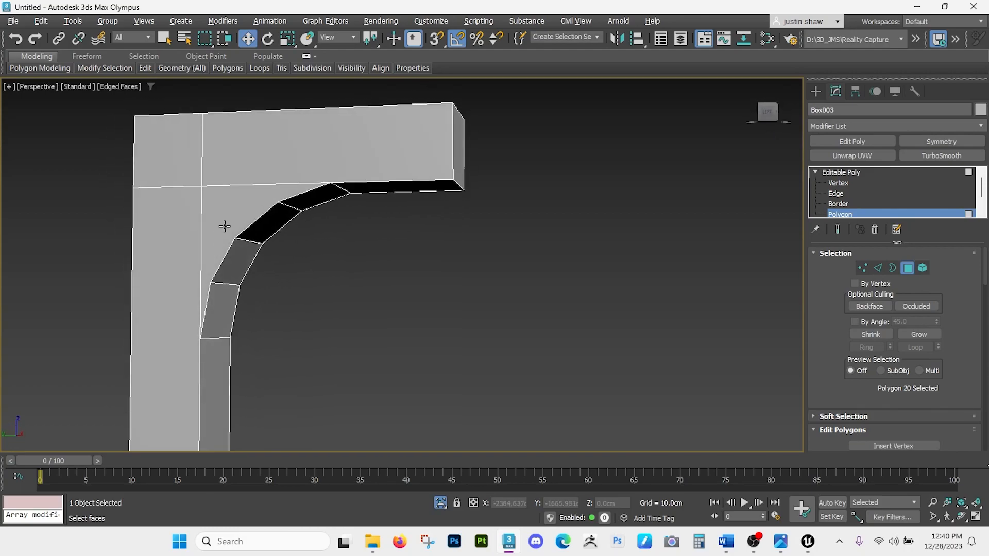
Step: Cut edges from the frame's inner corner to the arch's middle vertex and from the arch's upper end across the beam
{"action": "scroll", "coordinate": [223, 227], "scroll_direction": "up", "scroll_amount": 3}
{"action": "key", "text": "1"}
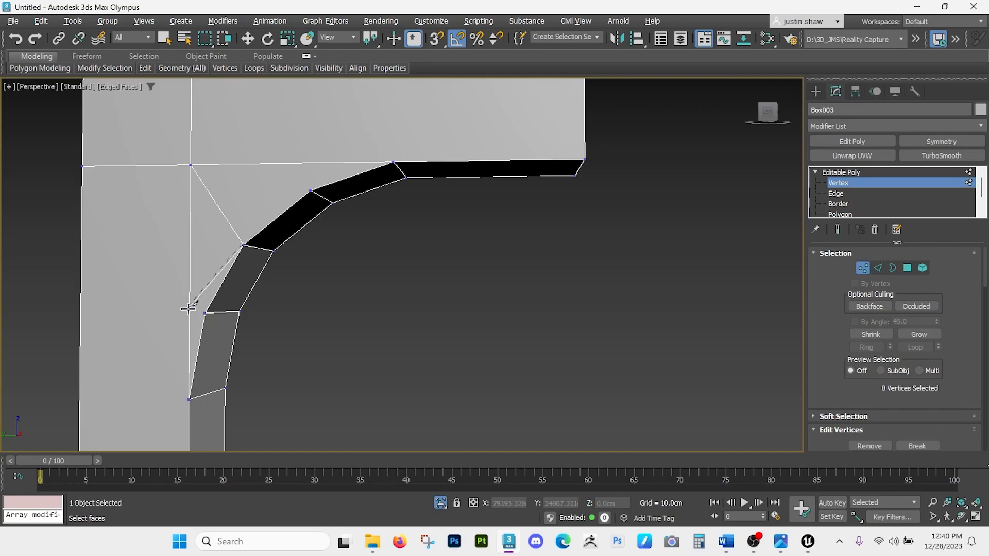
{"action": "middle_click_drag", "start_coordinate": [214, 169], "coordinate": [264, 224], "text": "alt"}
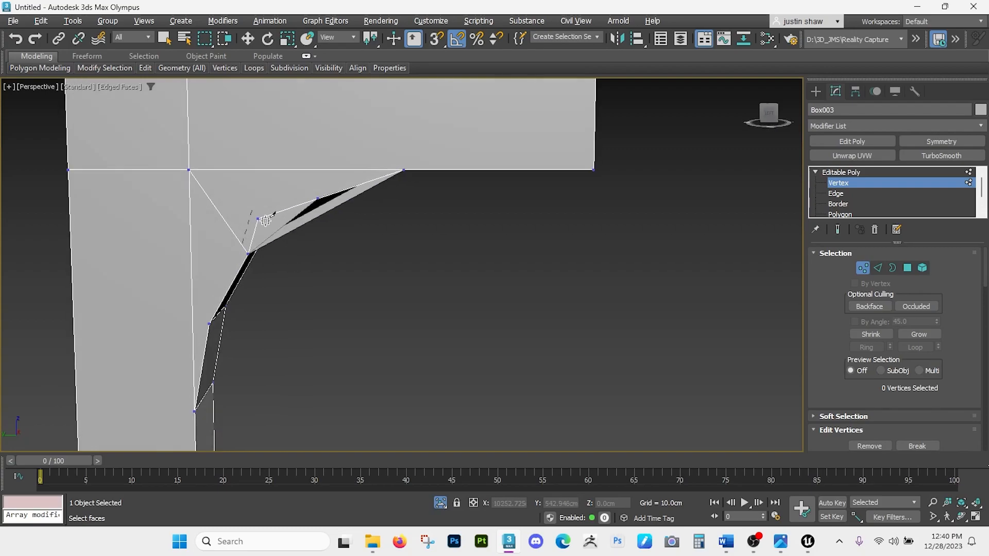
{"action": "scroll", "coordinate": [265, 224], "scroll_direction": "down", "scroll_amount": 2}
{"action": "middle_click_drag", "start_coordinate": [389, 159], "coordinate": [368, 185], "text": "alt"}
{"action": "left_click", "coordinate": [364, 216]}
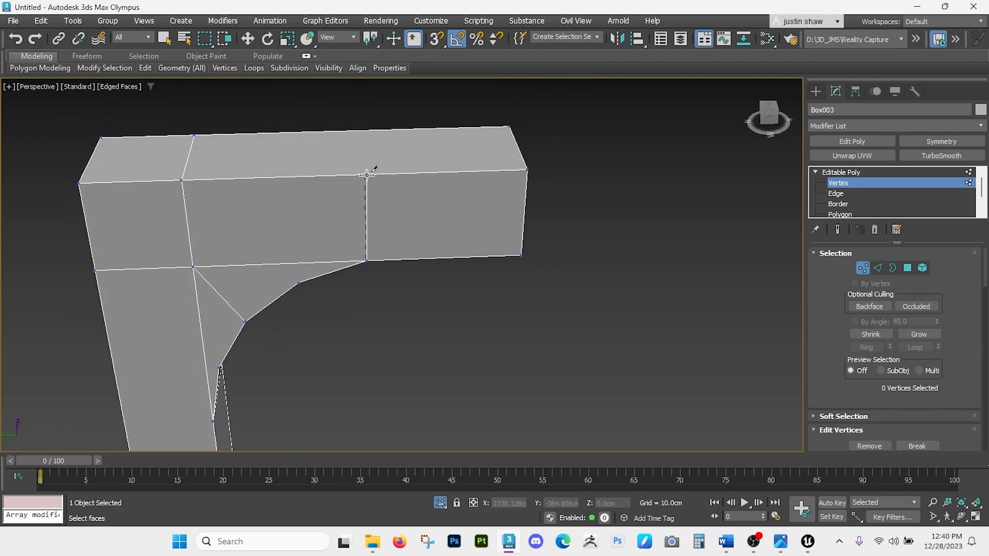
{"action": "left_click", "coordinate": [365, 130]}
Step: Finish the matching cuts around the frame, including one across the pillar where the arch begins, and return to object level
{"action": "middle_click_drag", "start_coordinate": [416, 216], "coordinate": [372, 217], "text": "alt"}
{"action": "left_click", "coordinate": [294, 248]}
{"action": "left_click", "coordinate": [373, 214]}
{"action": "middle_click_drag", "start_coordinate": [265, 229], "coordinate": [516, 227], "text": "alt"}
{"action": "right_click", "coordinate": [555, 256]}
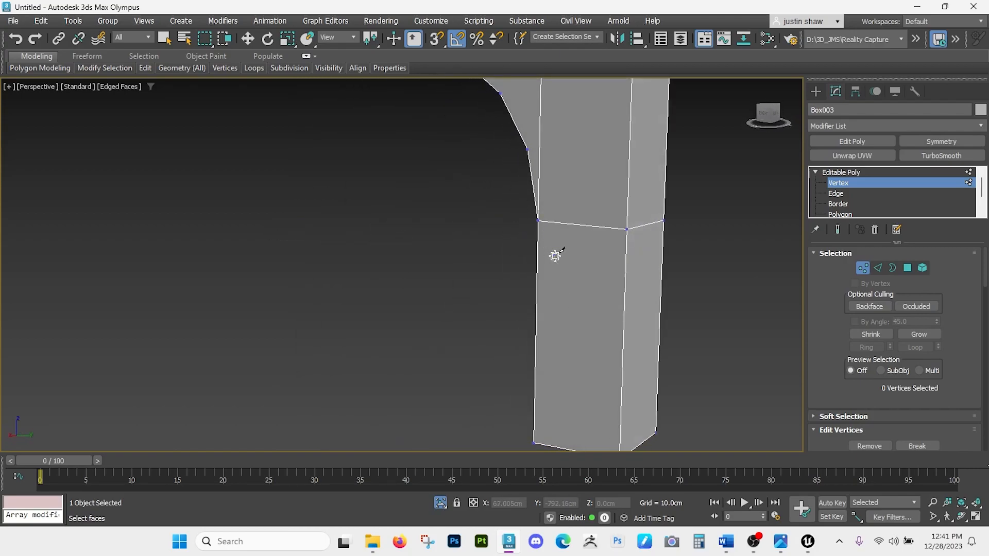
{"action": "middle_click_drag", "start_coordinate": [582, 236], "coordinate": [399, 256], "text": "alt"}
{"action": "key", "text": "1"}
{"action": "middle_click_drag", "start_coordinate": [363, 221], "coordinate": [331, 261]}
{"action": "scroll", "coordinate": [342, 338], "scroll_direction": "down", "scroll_amount": 6}
{"action": "middle_click_drag", "start_coordinate": [580, 231], "coordinate": [593, 196], "text": "alt"}
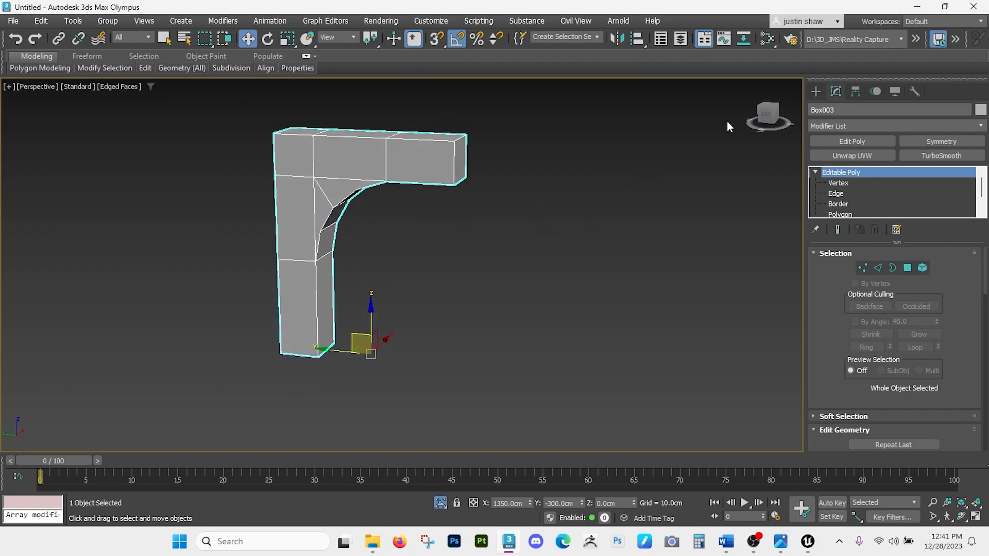
Step: Consult the dungeon reference image, return to 3ds Max, and prepare Box creation with the grid shown and 3D snapping on
{"action": "left_click", "coordinate": [816, 91]}
{"action": "left_click", "coordinate": [874, 178]}
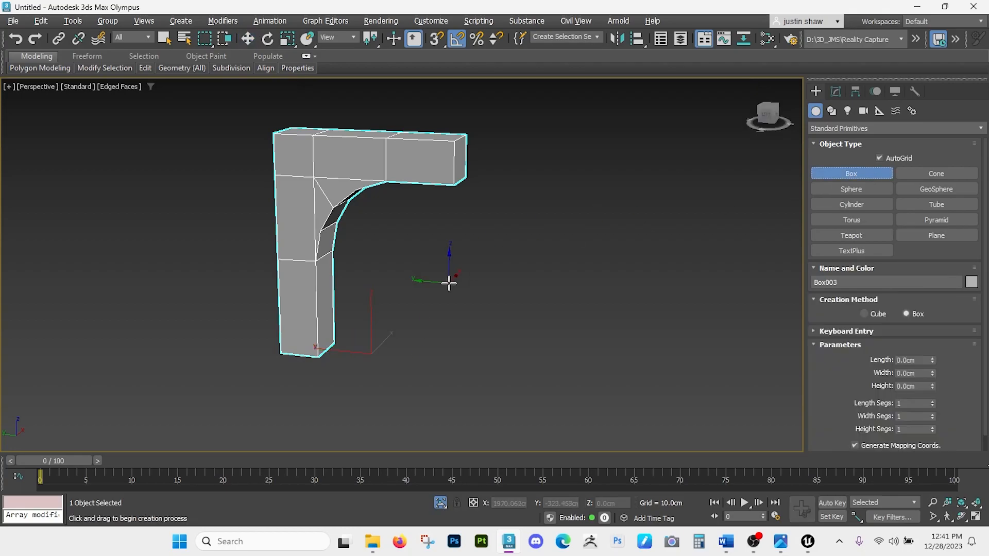
{"action": "middle_click_drag", "start_coordinate": [448, 281], "coordinate": [453, 303], "text": "alt"}
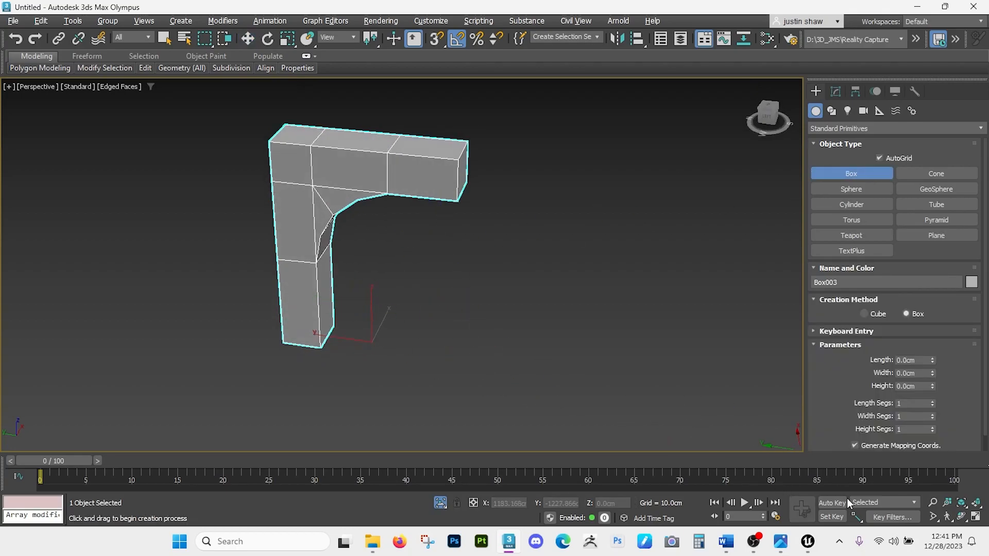
{"action": "left_click", "coordinate": [781, 542]}
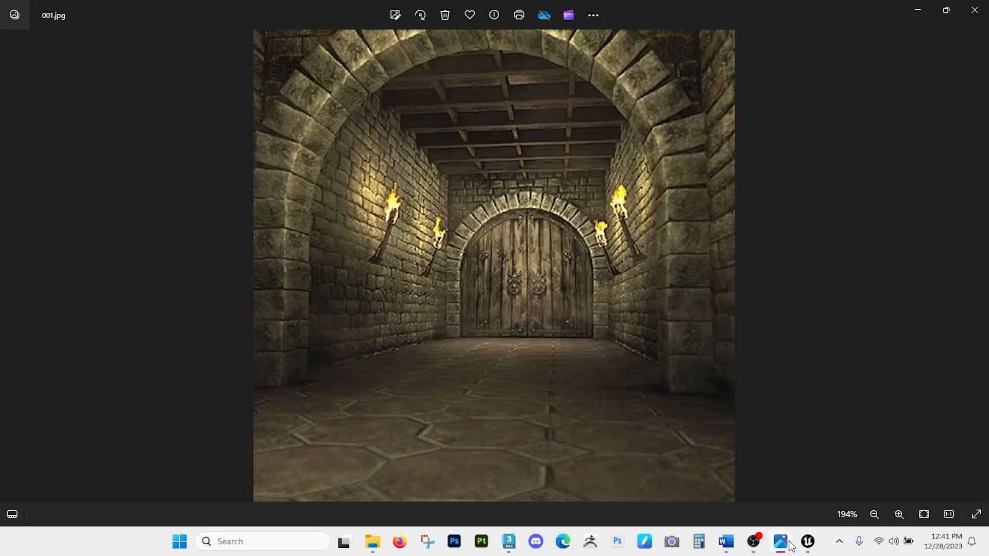
{"action": "left_click", "coordinate": [781, 542]}
{"action": "scroll", "coordinate": [278, 326], "scroll_direction": "up", "scroll_amount": 1}
{"action": "scroll", "coordinate": [337, 320], "scroll_direction": "up", "scroll_amount": 4}
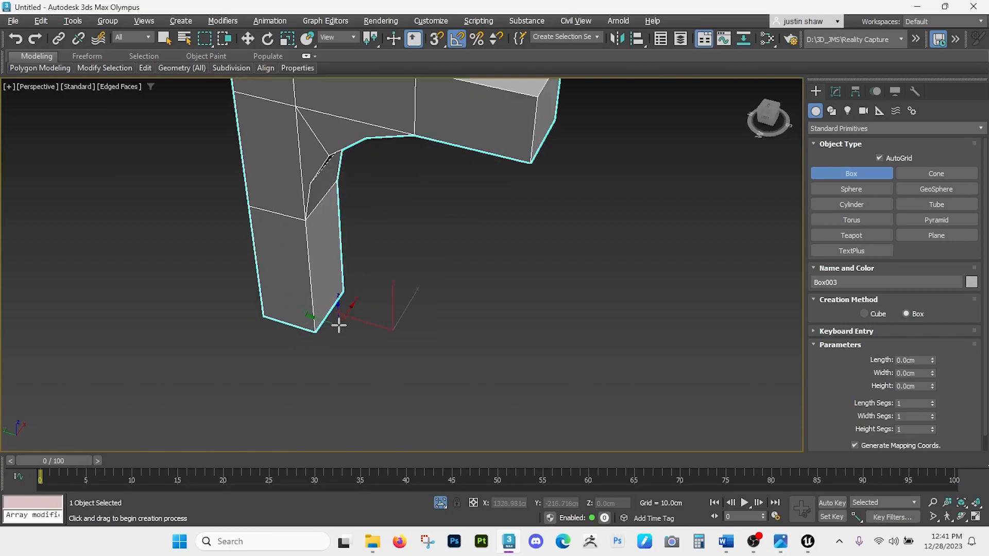
{"action": "key", "text": "g"}
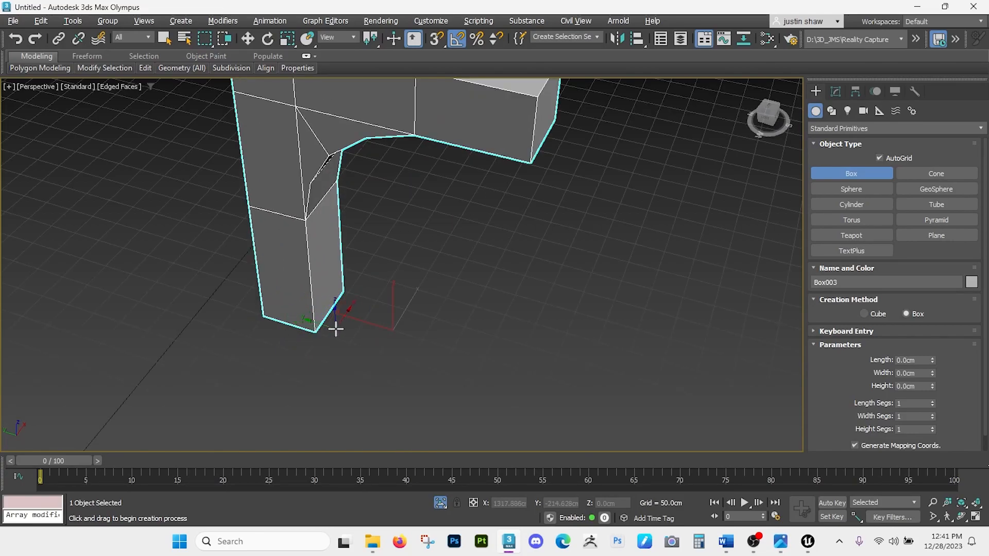
{"action": "left_click", "coordinate": [437, 39]}
{"action": "middle_click_drag", "start_coordinate": [388, 287], "coordinate": [360, 327], "text": "alt"}
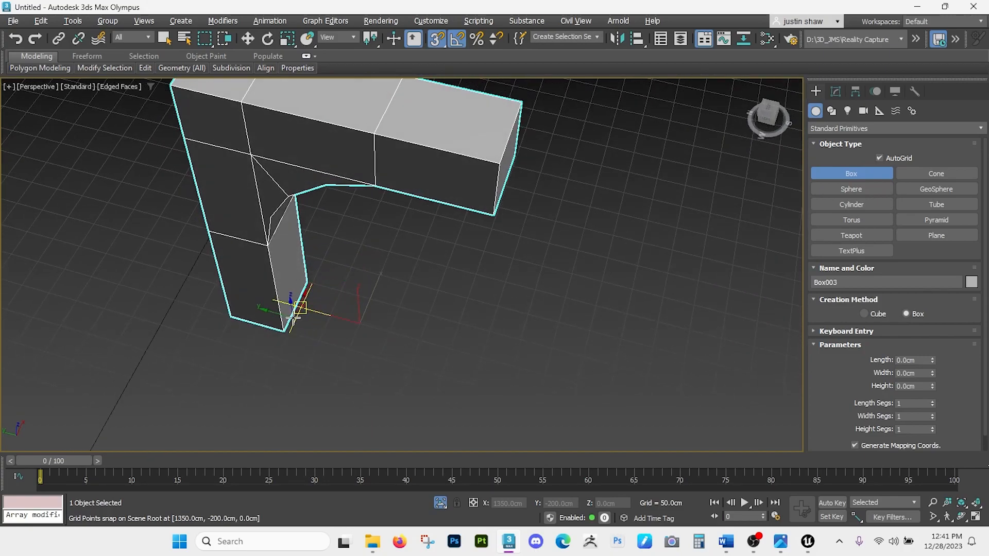
Step: Create a grid-snapped wall panel box 300 cm long and 50 cm wide from the pillar's inner base corner, tall enough to fill the arch opening
{"action": "middle_click_drag", "start_coordinate": [484, 329], "coordinate": [495, 127], "text": "alt"}
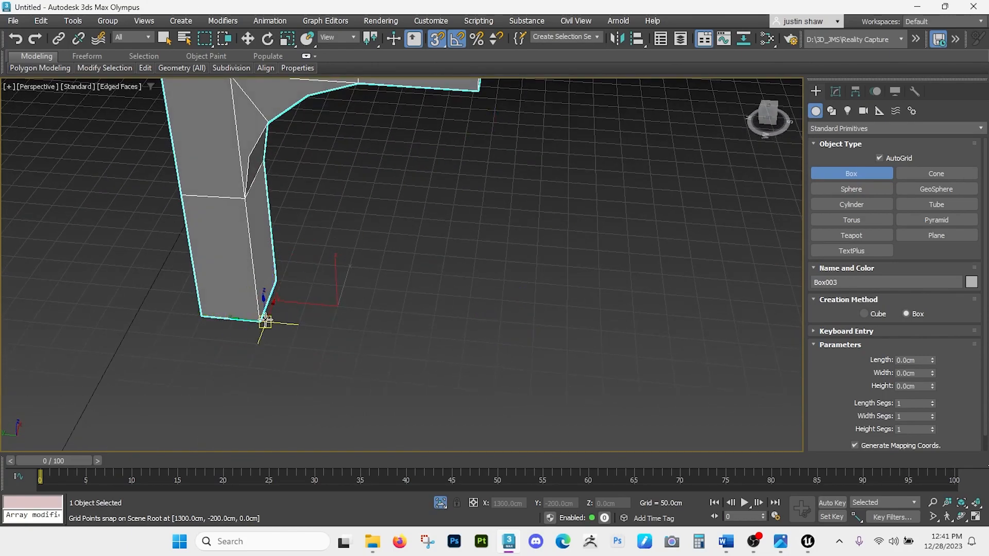
{"action": "left_click_drag", "start_coordinate": [265, 323], "coordinate": [462, 364]}
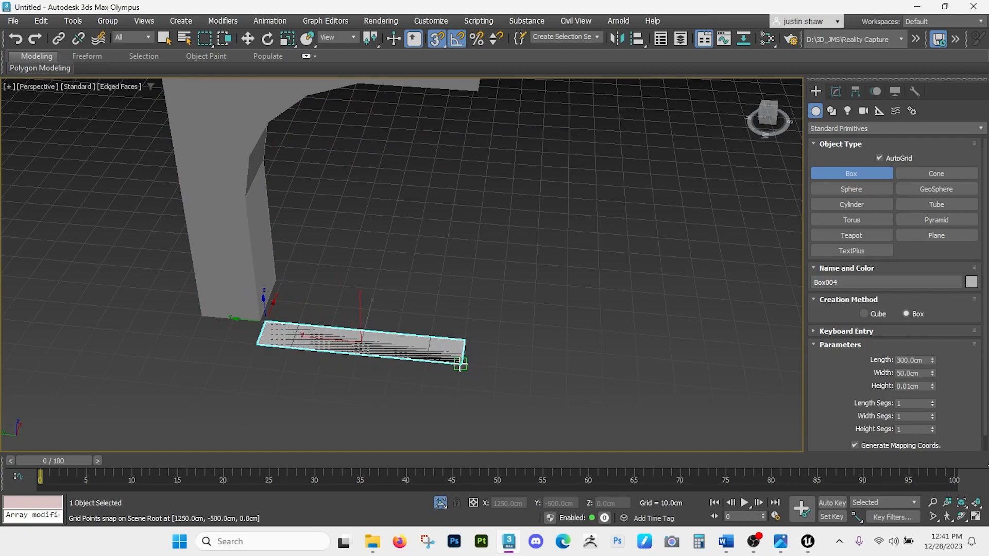
{"action": "middle_click_drag", "start_coordinate": [462, 365], "coordinate": [464, 311], "text": "alt"}
{"action": "middle_click_drag", "start_coordinate": [464, 310], "coordinate": [464, 375]}
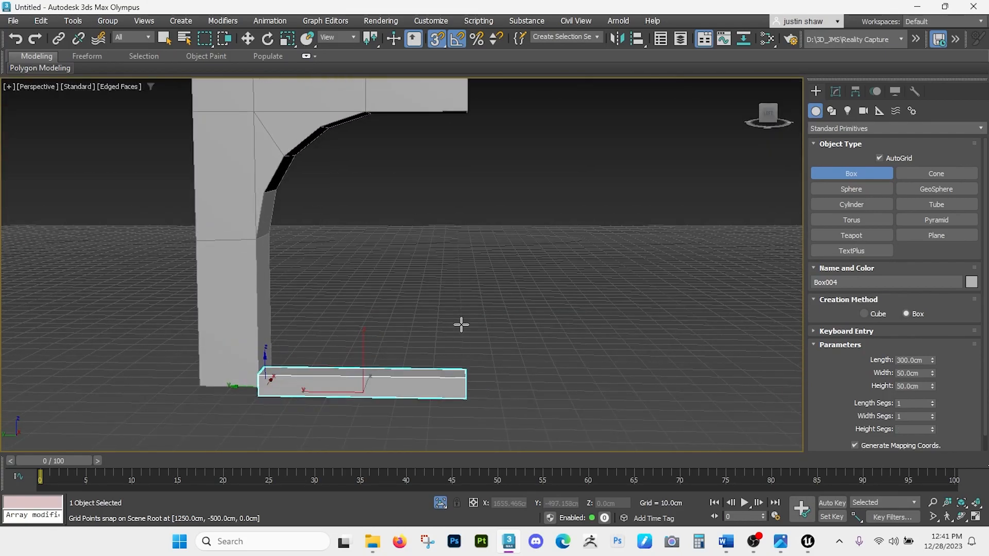
{"action": "left_click", "coordinate": [460, 87]}
{"action": "middle_click_drag", "start_coordinate": [484, 243], "coordinate": [560, 321], "text": "alt"}
{"action": "key", "text": "w"}
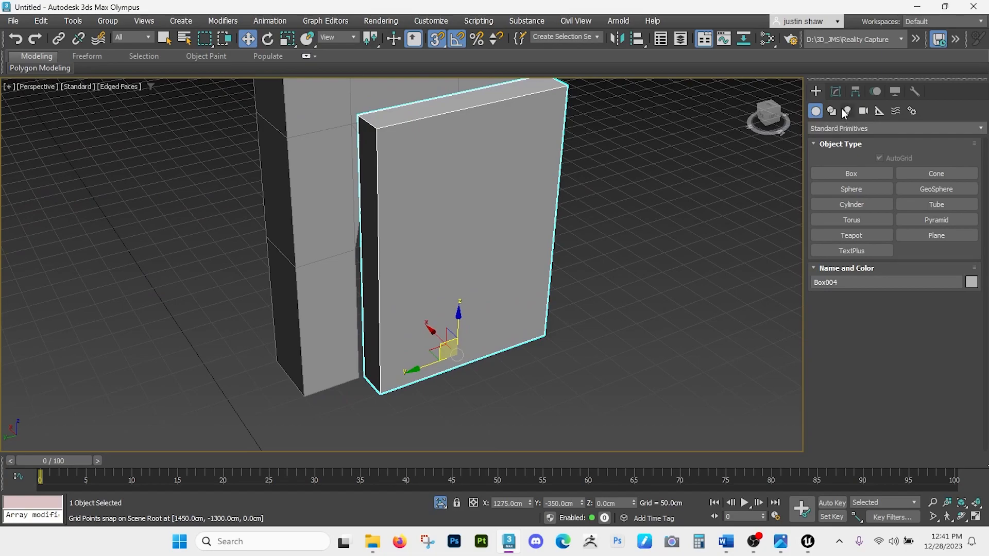
Step: Move the wall panel's pivot to its bottom corner beside the pillar, snapped to the grid
{"action": "left_click", "coordinate": [856, 92]}
{"action": "left_click", "coordinate": [876, 177]}
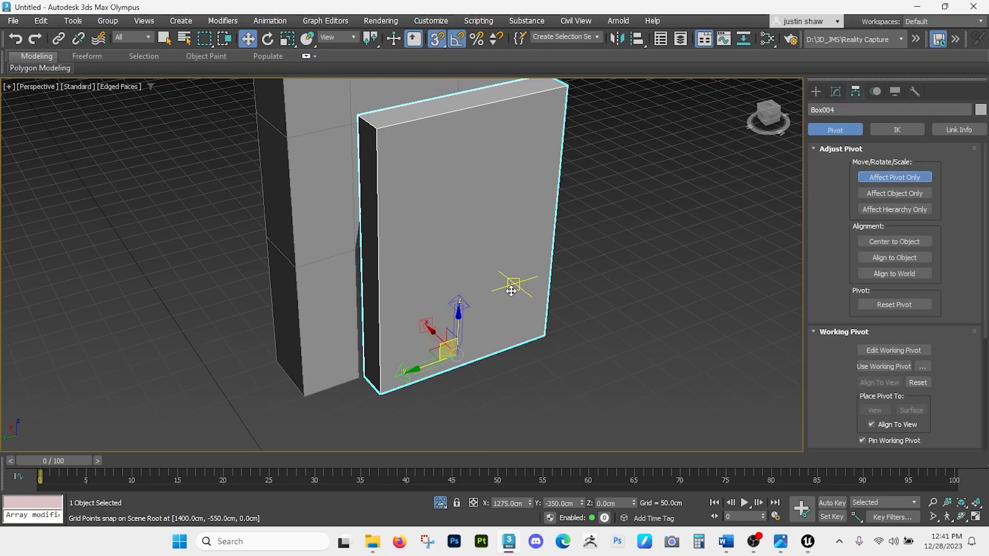
{"action": "middle_click_drag", "start_coordinate": [518, 288], "coordinate": [482, 339], "text": "alt"}
{"action": "left_click_drag", "start_coordinate": [426, 325], "coordinate": [390, 379]}
{"action": "middle_click_drag", "start_coordinate": [559, 354], "coordinate": [473, 362], "text": "alt"}
{"action": "left_click", "coordinate": [859, 180]}
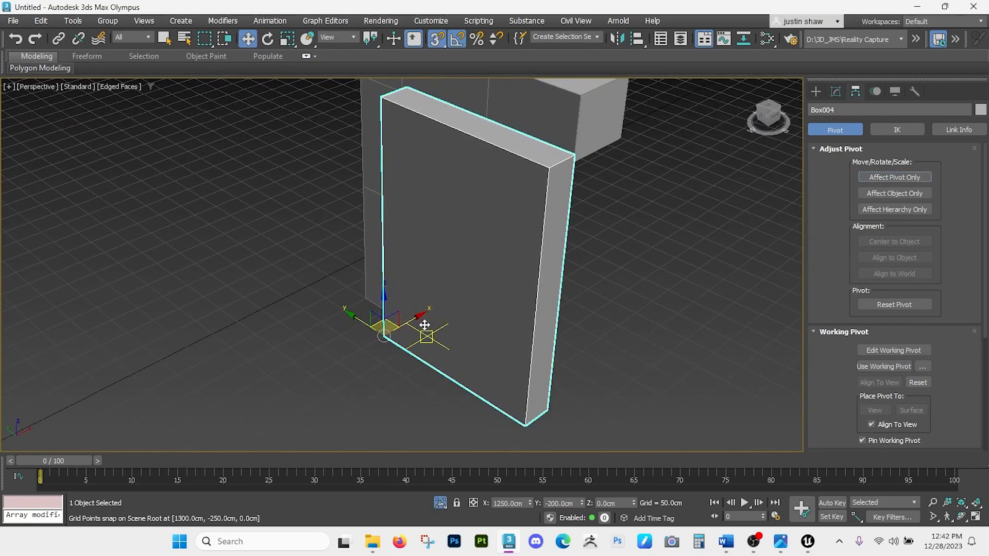
Step: Move the wall panel 50 cm along X into the arch frame, and inset it about 25 cm more with snapping off
{"action": "left_click_drag", "start_coordinate": [412, 321], "coordinate": [434, 307]}
{"action": "left_click_drag", "start_coordinate": [421, 312], "coordinate": [409, 315]}
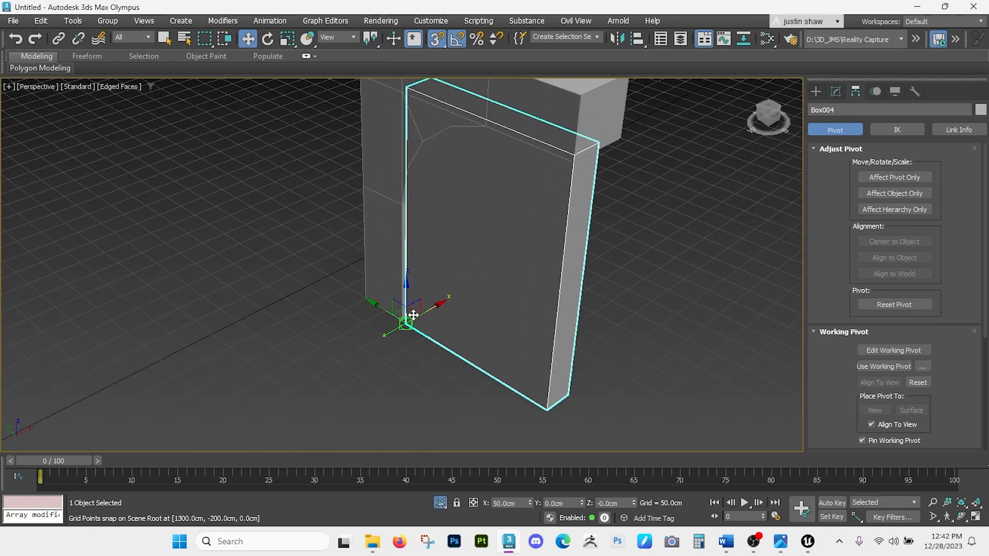
{"action": "middle_click_drag", "start_coordinate": [531, 265], "coordinate": [437, 245], "text": "alt"}
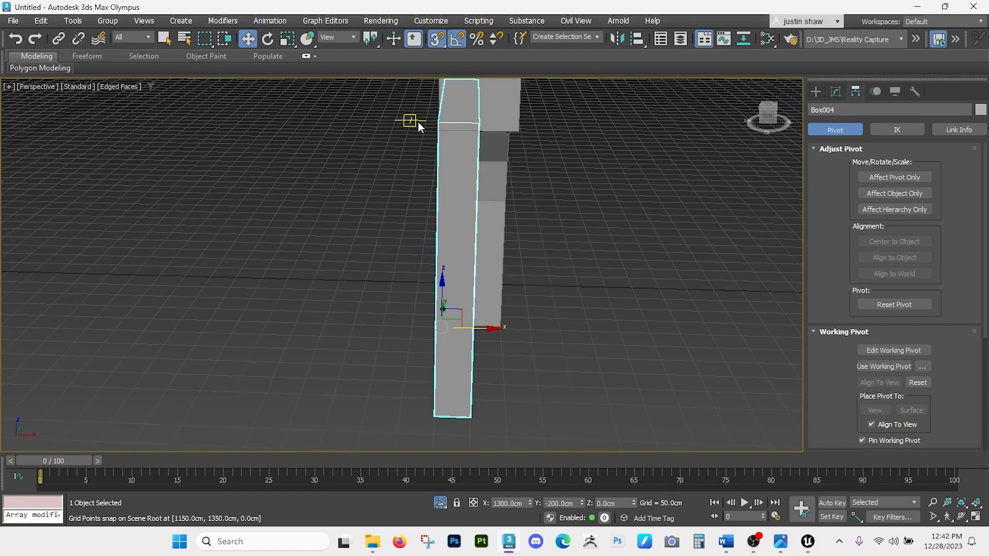
{"action": "key", "text": "s"}
{"action": "left_click_drag", "start_coordinate": [479, 323], "coordinate": [497, 327]}
{"action": "key", "text": "z"}
{"action": "middle_click_drag", "start_coordinate": [438, 286], "coordinate": [515, 268], "text": "alt"}
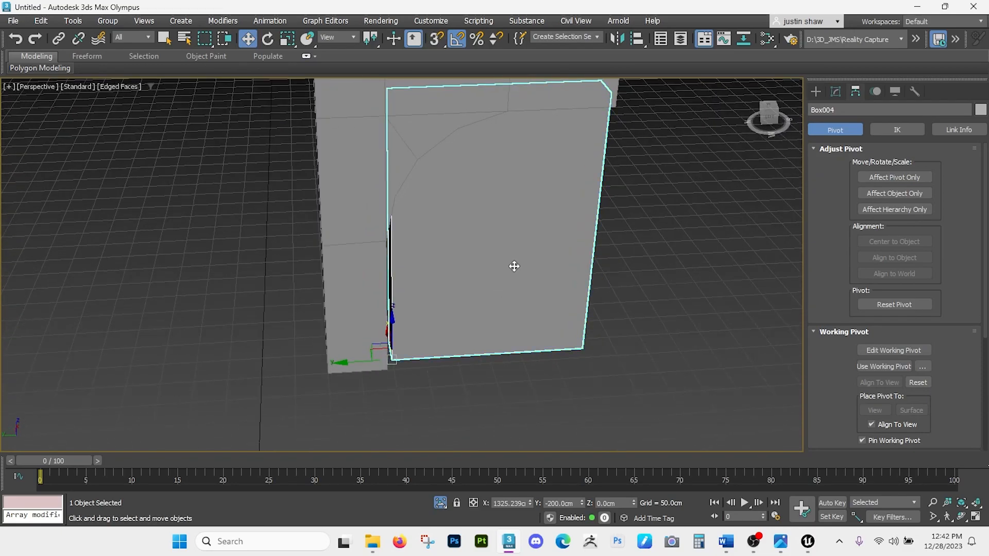
Step: Move the arch frame's pivot to its outer bottom corner, snapped to the grid at X 1300, Y -100, Z 0 cm
{"action": "left_click", "coordinate": [340, 270]}
{"action": "key", "text": "z"}
{"action": "middle_click_drag", "start_coordinate": [421, 255], "coordinate": [457, 250], "text": "alt"}
{"action": "middle_click_drag", "start_coordinate": [376, 248], "coordinate": [410, 247], "text": "alt"}
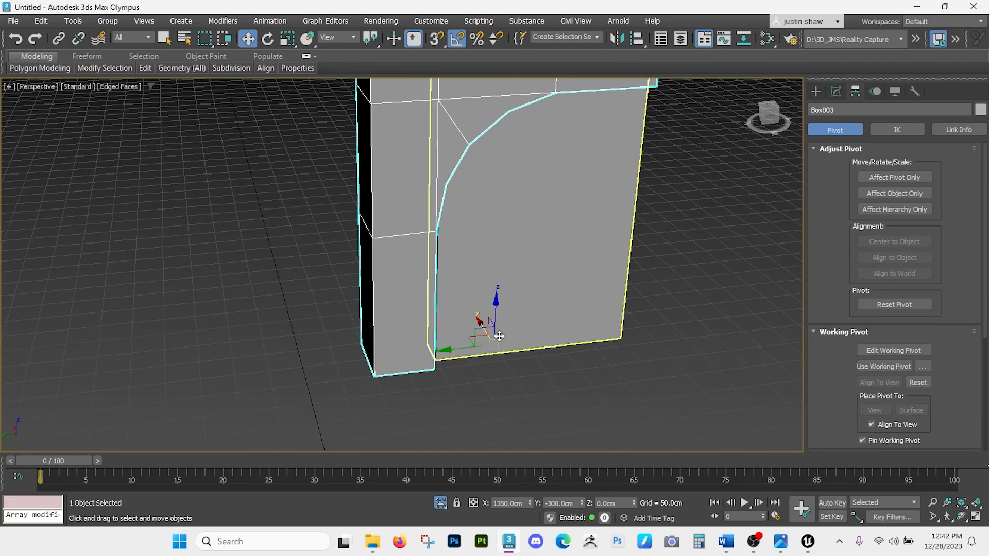
{"action": "left_click", "coordinate": [894, 177]}
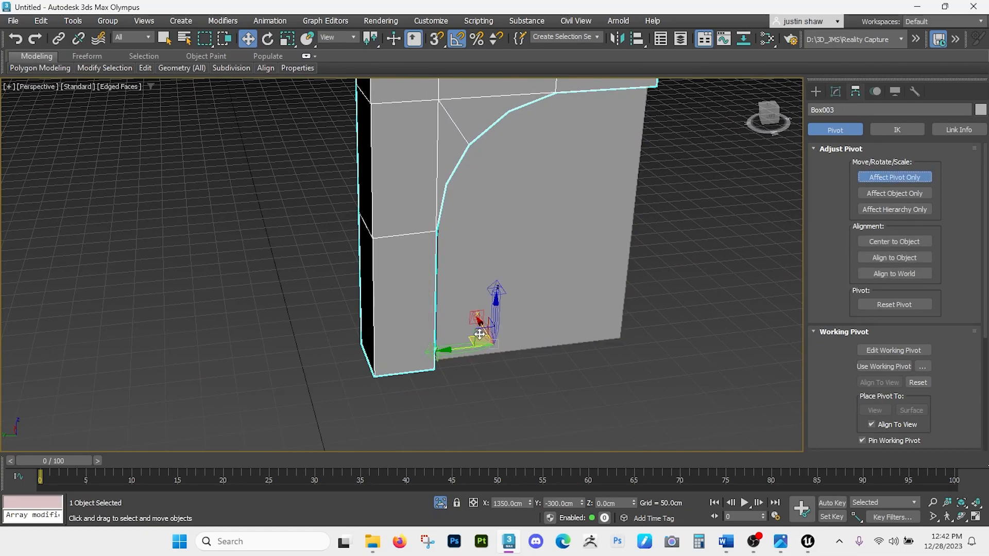
{"action": "left_click_drag", "start_coordinate": [468, 335], "coordinate": [375, 362]}
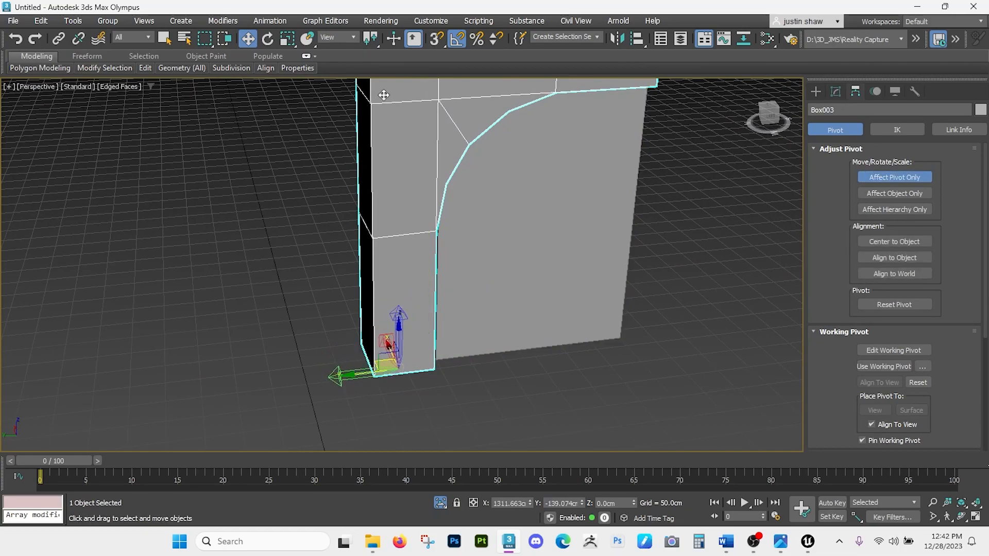
{"action": "middle_click_drag", "start_coordinate": [391, 361], "coordinate": [381, 382], "text": "alt"}
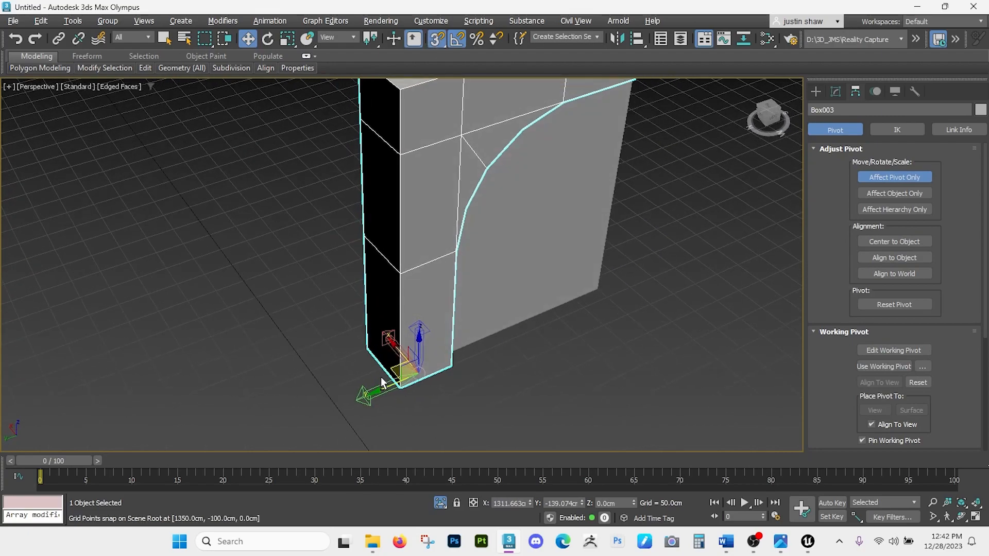
{"action": "left_click_drag", "start_coordinate": [395, 370], "coordinate": [399, 392]}
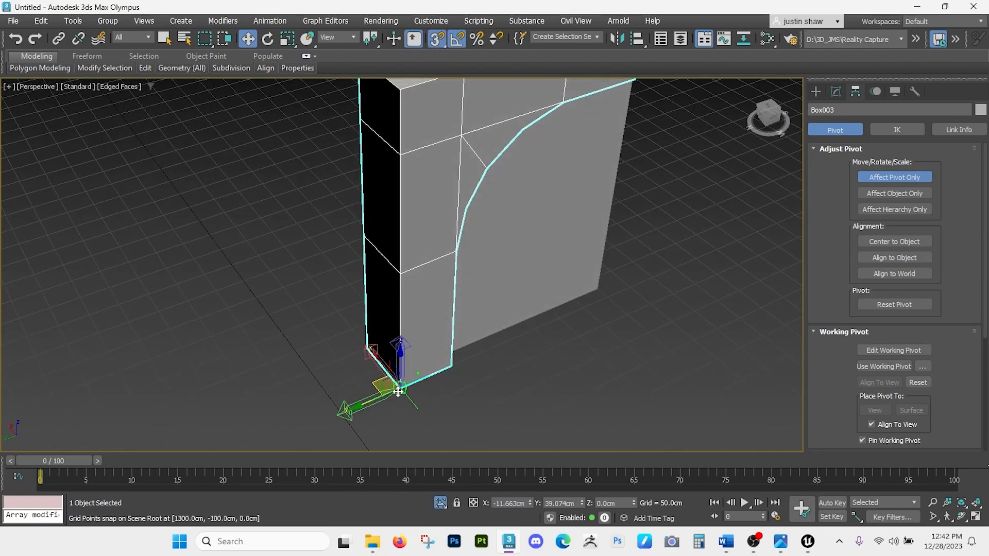
{"action": "left_click", "coordinate": [873, 177]}
Step: Select the wall panel inside the arch frame and turn grid snapping off
{"action": "middle_click_drag", "start_coordinate": [627, 245], "coordinate": [464, 259], "text": "alt"}
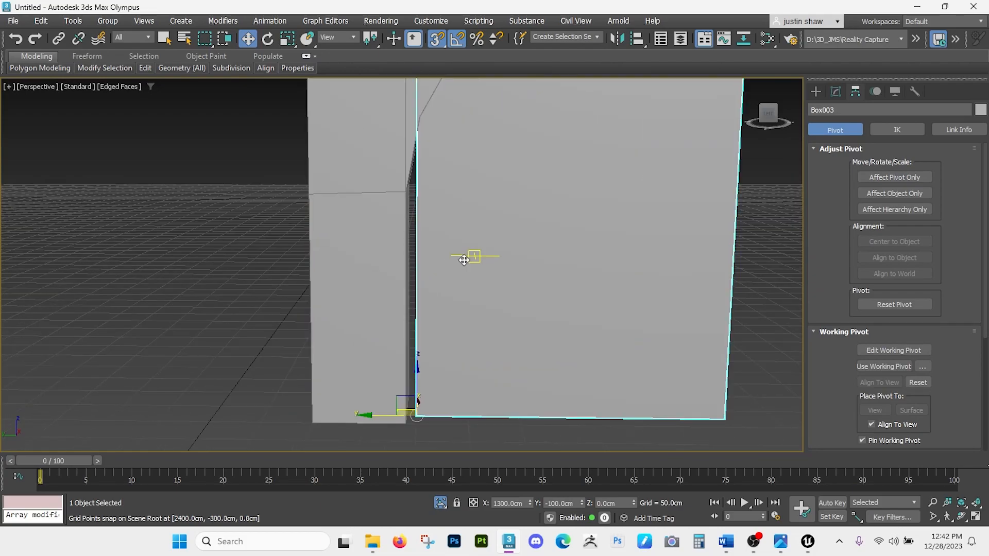
{"action": "left_click", "coordinate": [464, 259]}
{"action": "middle_click_drag", "start_coordinate": [434, 60], "coordinate": [454, 305], "text": "alt"}
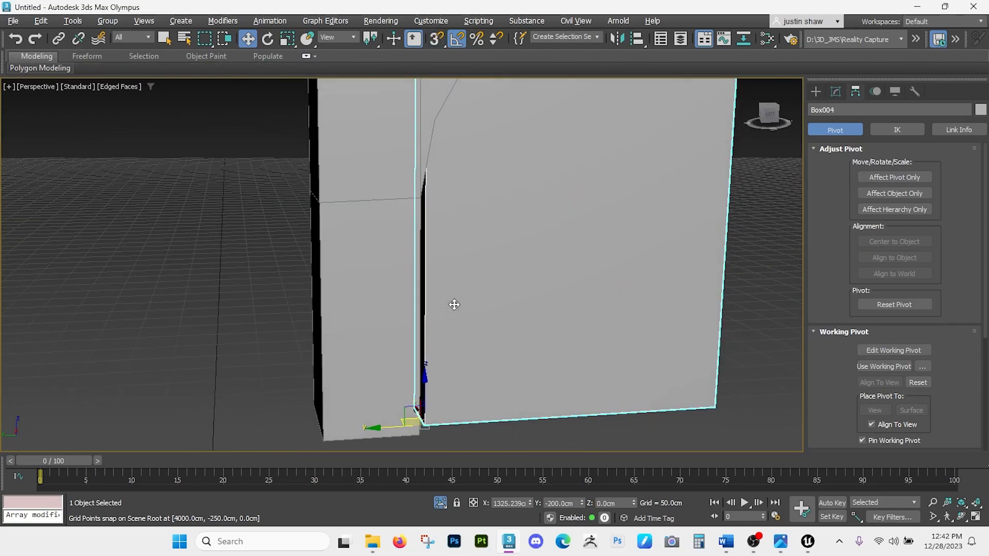
Step: Convert the Box004 door panel to an Editable Poly
{"action": "right_click", "coordinate": [465, 293]}
{"action": "mouse_move", "coordinate": [479, 445]}
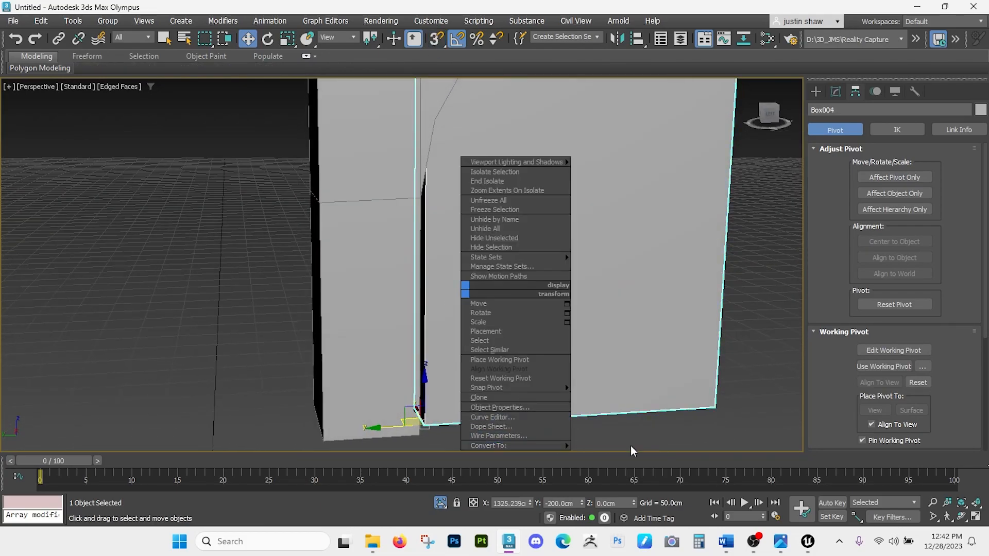
{"action": "left_click", "coordinate": [599, 455]}
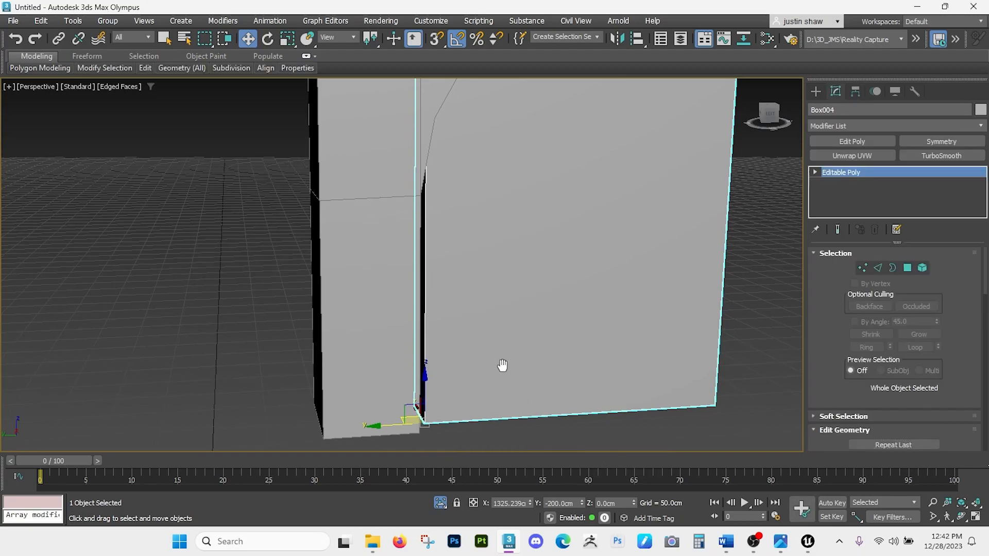
Step: Move the door panel's narrow side polygon slightly outward along Y toward the arch frame's post
{"action": "middle_click_drag", "start_coordinate": [504, 367], "coordinate": [502, 359]}
{"action": "key", "text": "4"}
{"action": "left_click", "coordinate": [422, 376]}
{"action": "middle_click_drag", "start_coordinate": [422, 375], "coordinate": [437, 310], "text": "alt"}
{"action": "scroll", "coordinate": [437, 310], "scroll_direction": "down", "scroll_amount": 3}
{"action": "left_click_drag", "start_coordinate": [395, 255], "coordinate": [388, 254]}
{"action": "middle_click_drag", "start_coordinate": [386, 255], "coordinate": [428, 261], "text": "alt"}
{"action": "left_click", "coordinate": [908, 267]}
{"action": "middle_click_drag", "start_coordinate": [435, 294], "coordinate": [450, 270], "text": "alt"}
Step: Bring back the full scene, add the arched frame to the selection, and isolate it together with the door panel
{"action": "key", "text": "alt+q"}
{"action": "left_click", "coordinate": [414, 178], "text": "ctrl"}
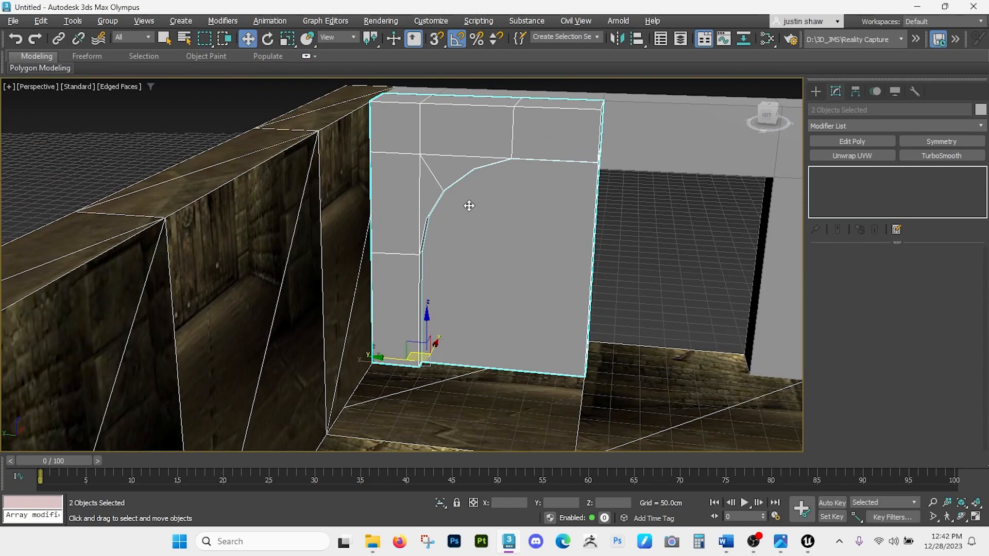
{"action": "key", "text": "alt+q"}
{"action": "middle_click_drag", "start_coordinate": [457, 230], "coordinate": [470, 216], "text": "alt"}
Step: Select only the door panel and slide it along Y to about -210.1 cm, away from the frame's post
{"action": "left_click", "coordinate": [461, 234]}
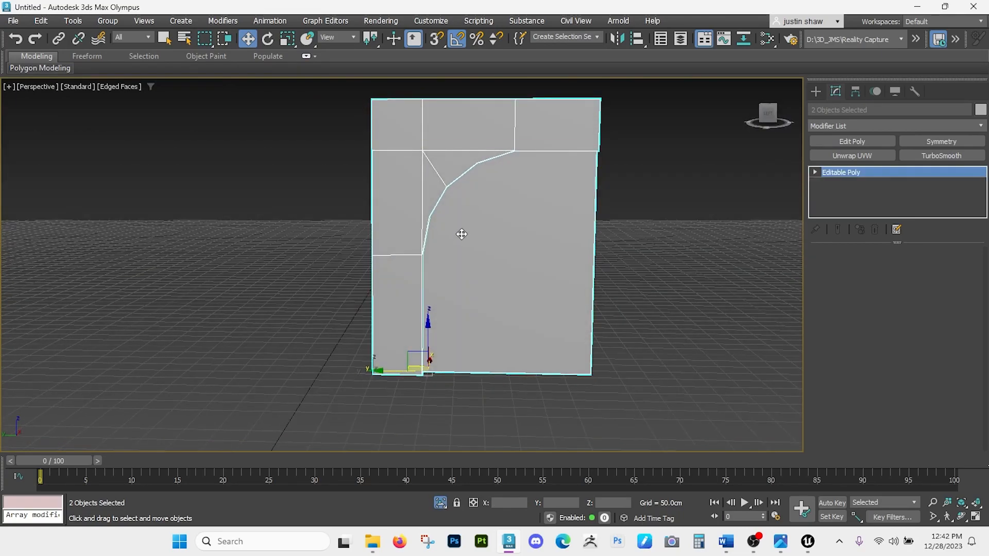
{"action": "scroll", "coordinate": [461, 234], "scroll_direction": "up", "scroll_amount": 3}
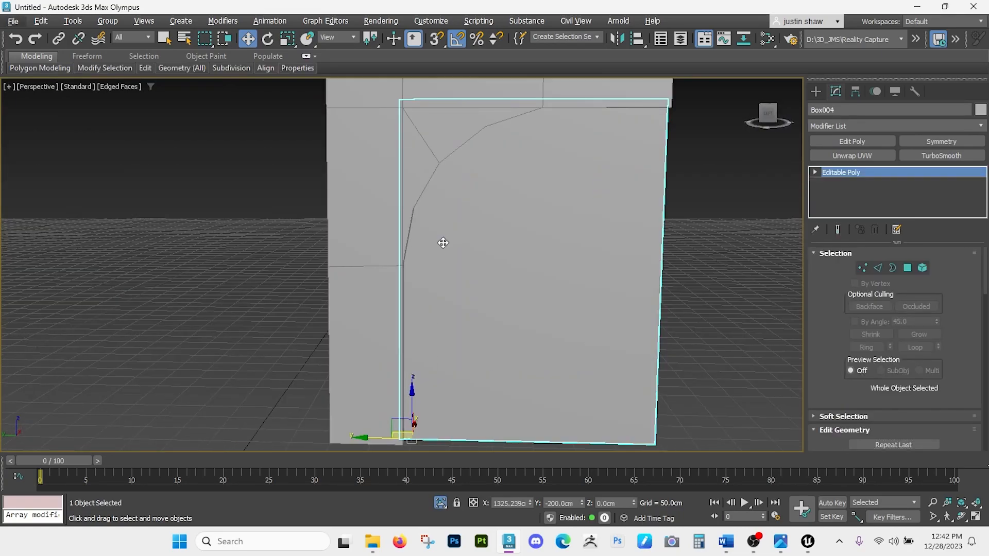
{"action": "middle_click_drag", "start_coordinate": [473, 332], "coordinate": [361, 444], "text": "alt"}
{"action": "left_click_drag", "start_coordinate": [363, 416], "coordinate": [372, 420]}
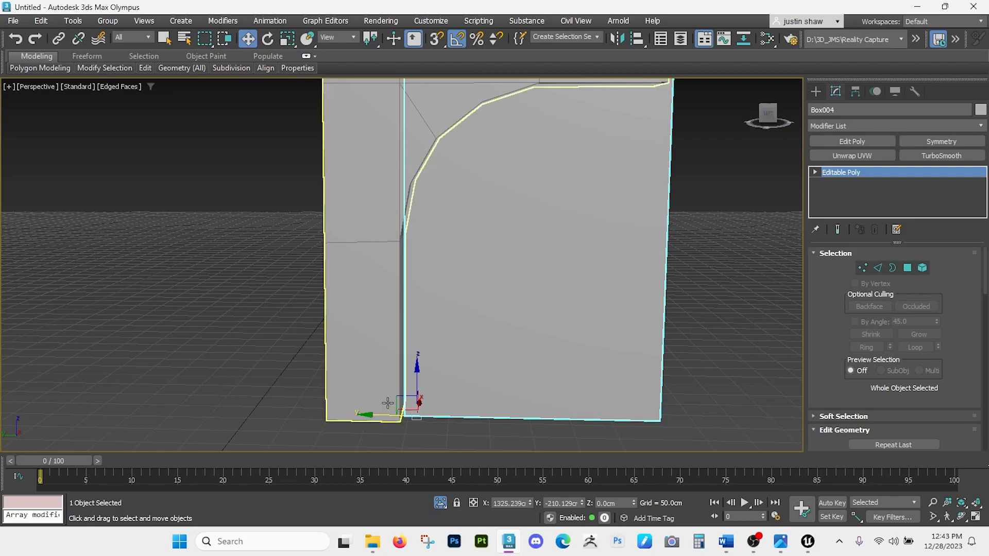
Step: Cut new edges across the door panel's face following the frame's arch curve and straight underside, continuing around the outer side
{"action": "key", "text": "1"}
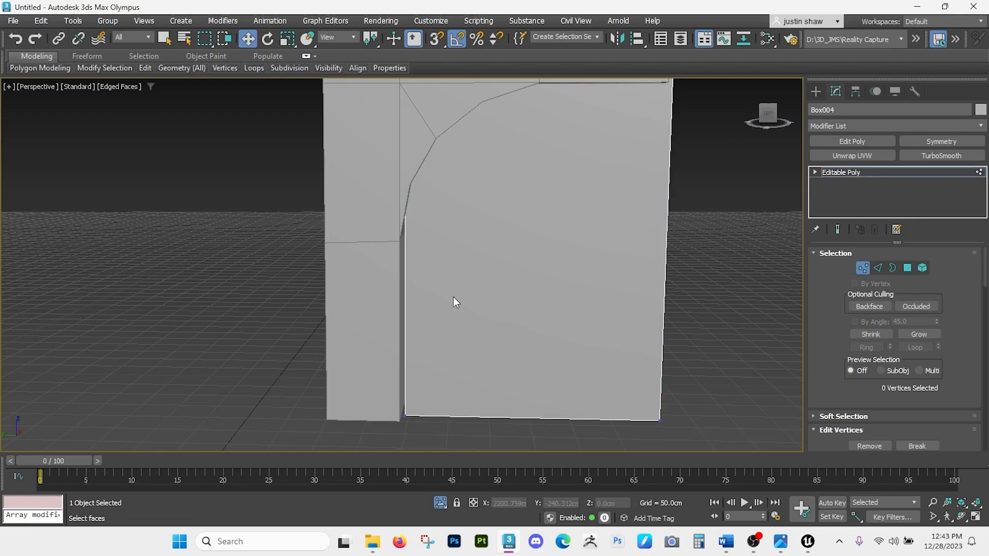
{"action": "scroll", "coordinate": [435, 236], "scroll_direction": "up", "scroll_amount": 3}
{"action": "middle_click_drag", "start_coordinate": [408, 320], "coordinate": [399, 332]}
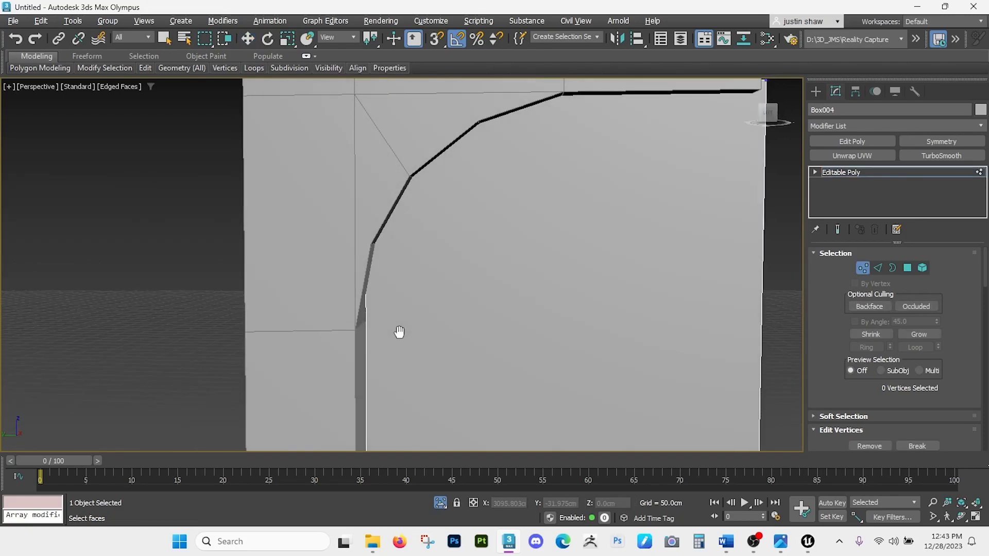
{"action": "left_click", "coordinate": [380, 248]}
{"action": "left_click", "coordinate": [418, 182]}
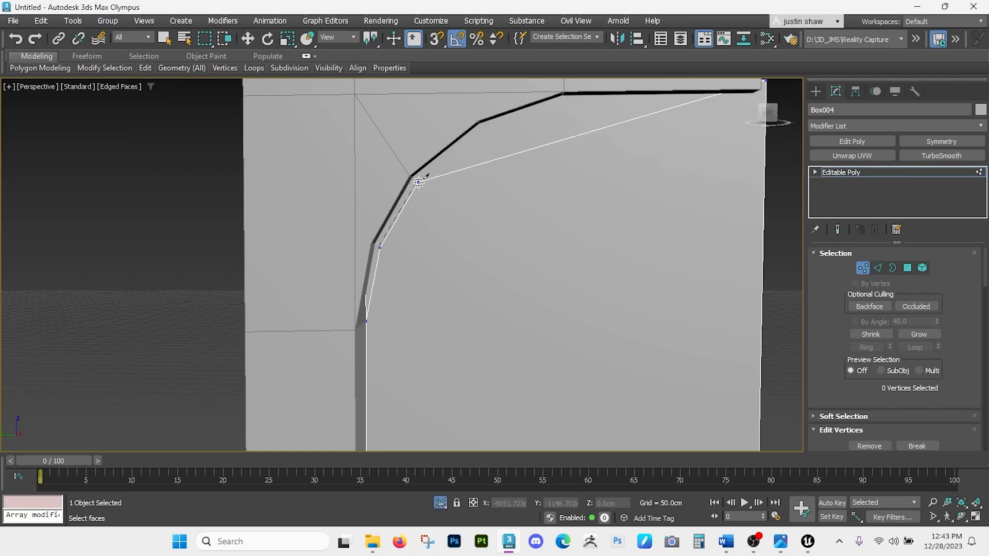
{"action": "left_click", "coordinate": [484, 127]}
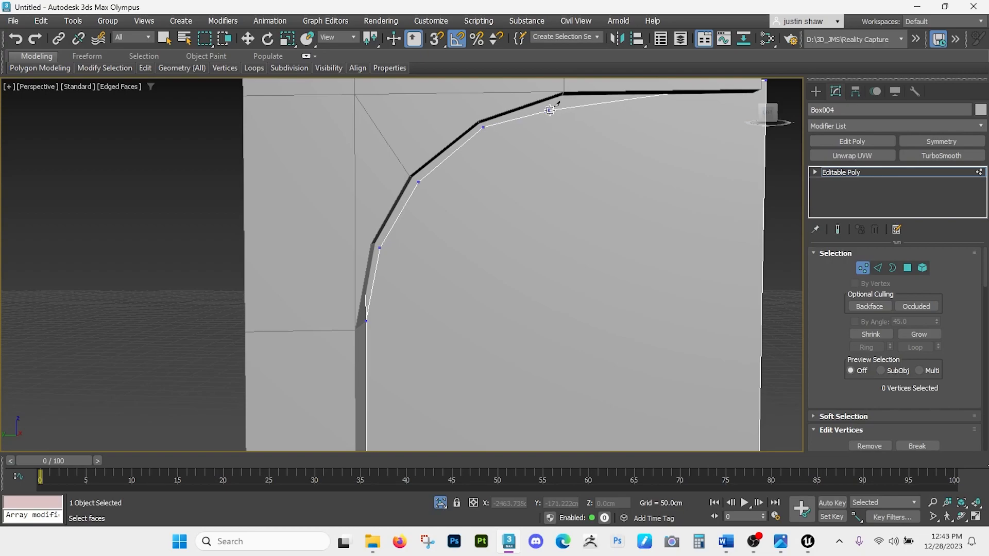
{"action": "left_click", "coordinate": [565, 99]}
{"action": "middle_click_drag", "start_coordinate": [565, 99], "coordinate": [353, 188]}
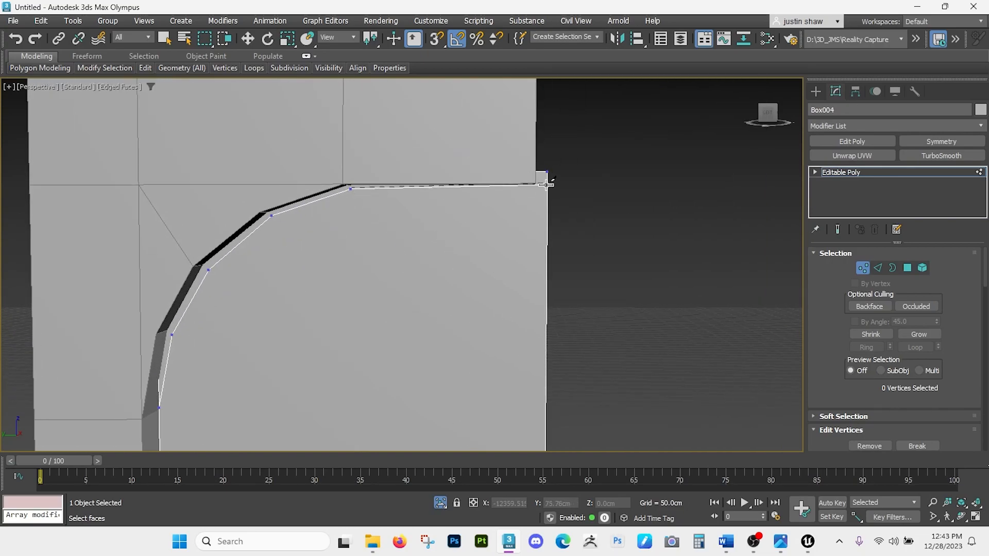
{"action": "middle_click_drag", "start_coordinate": [548, 186], "coordinate": [475, 221], "text": "alt"}
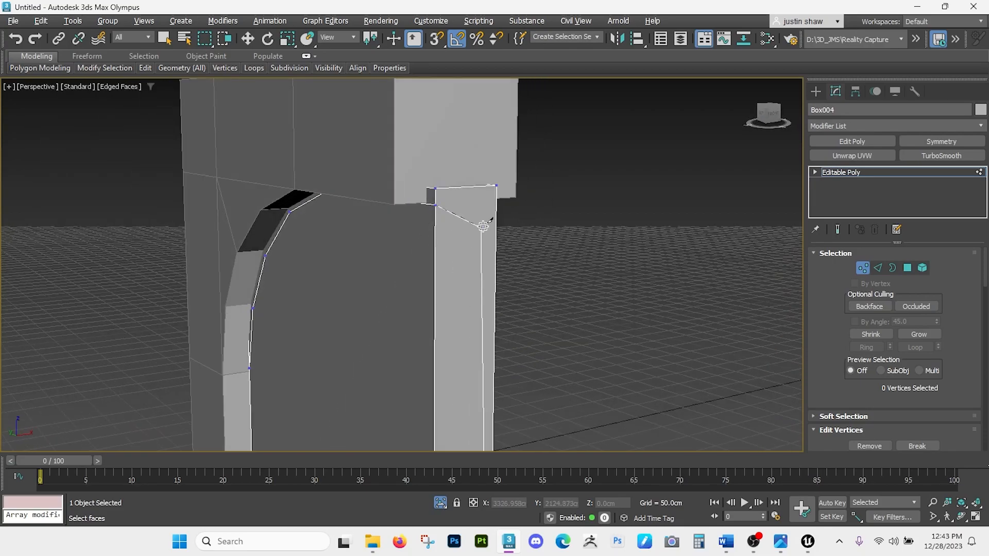
{"action": "middle_click_drag", "start_coordinate": [323, 298], "coordinate": [365, 291], "text": "alt"}
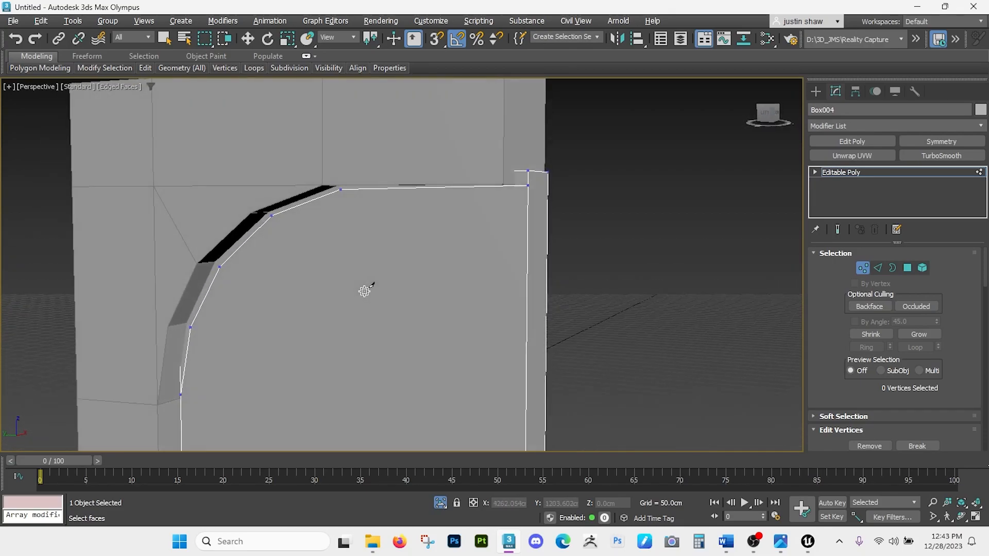
{"action": "scroll", "coordinate": [318, 328], "scroll_direction": "down", "scroll_amount": 3}
{"action": "middle_click_drag", "start_coordinate": [317, 328], "coordinate": [351, 243]}
{"action": "scroll", "coordinate": [351, 243], "scroll_direction": "down", "scroll_amount": 3}
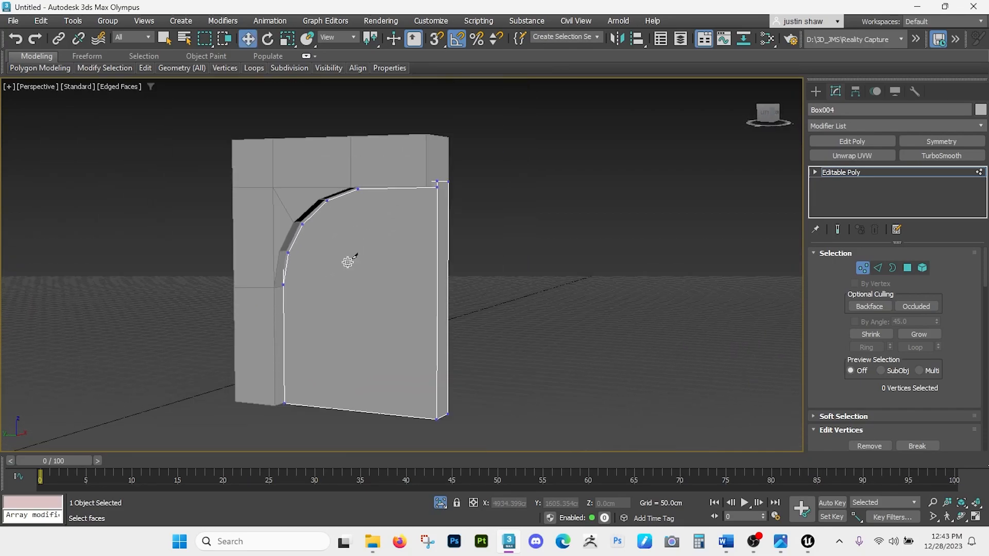
Step: Trim away the door panel's polygons outside the cut arch outline, then return to whole-object editing
{"action": "key", "text": "4"}
{"action": "mouse_move", "coordinate": [353, 283]}
{"action": "middle_mouse_down", "text": "alt"}
{"action": "mouse_move", "coordinate": [344, 306]}
{"action": "mouse_move", "coordinate": [354, 286]}
{"action": "mouse_move", "coordinate": [391, 288]}
{"action": "middle_mouse_up", "text": "alt"}
{"action": "scroll", "coordinate": [379, 287], "scroll_direction": "up", "scroll_amount": 4}
{"action": "left_click", "coordinate": [314, 242]}
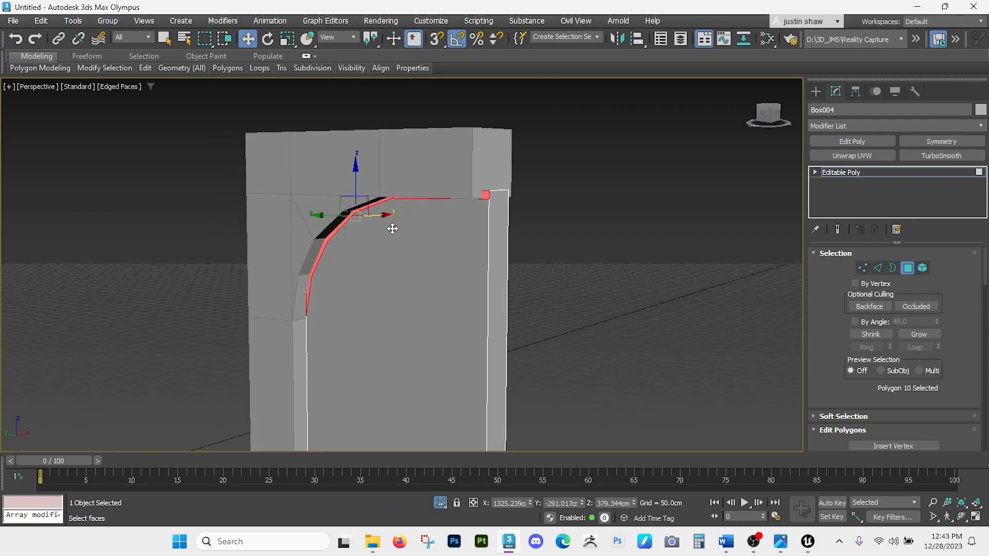
{"action": "middle_click_drag", "start_coordinate": [481, 216], "coordinate": [381, 280], "text": "alt"}
{"action": "key", "text": "1"}
{"action": "key", "text": "1"}
Step: Slide the arched door panel back along Y to about -199.9 cm so it meets the frame's post
{"action": "scroll", "coordinate": [385, 304], "scroll_direction": "down", "scroll_amount": 3}
{"action": "left_click_drag", "start_coordinate": [313, 385], "coordinate": [309, 385]}
{"action": "middle_click_drag", "start_coordinate": [380, 337], "coordinate": [359, 351], "text": "alt"}
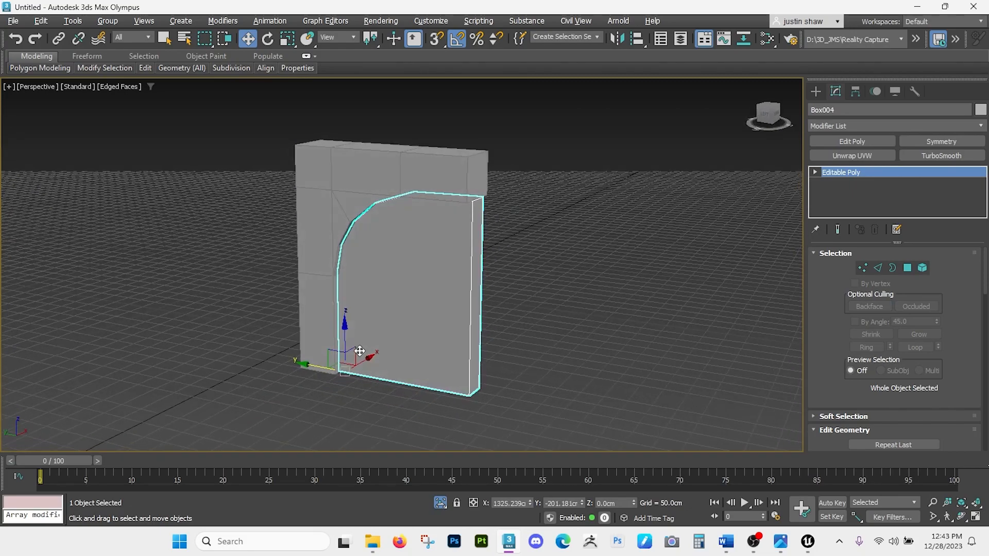
{"action": "scroll", "coordinate": [399, 318], "scroll_direction": "up", "scroll_amount": 3}
{"action": "middle_click_drag", "start_coordinate": [400, 318], "coordinate": [380, 335]}
{"action": "middle_click_drag", "start_coordinate": [381, 335], "coordinate": [289, 397], "text": "alt"}
{"action": "left_click_drag", "start_coordinate": [247, 433], "coordinate": [244, 433]}
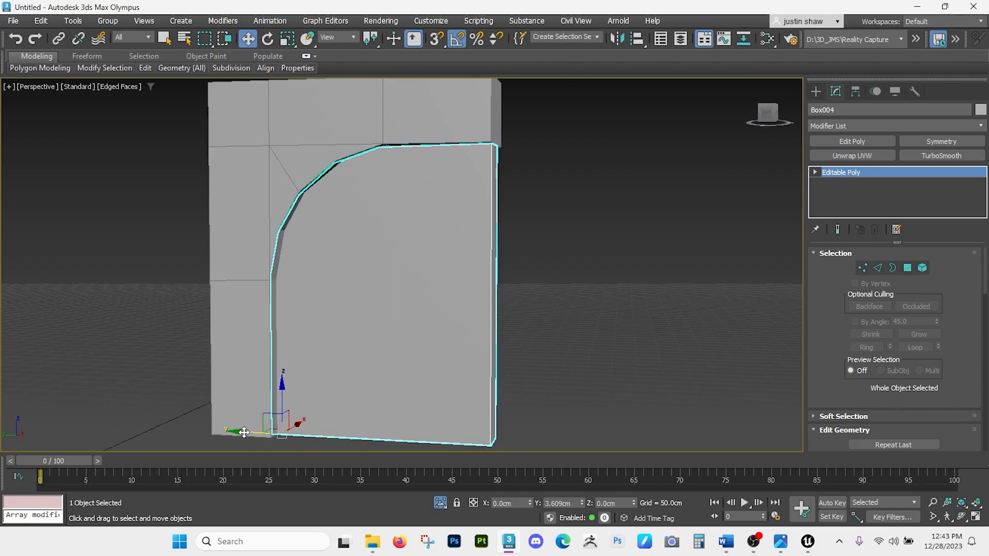
{"action": "middle_click_drag", "start_coordinate": [388, 428], "coordinate": [276, 343], "text": "alt"}
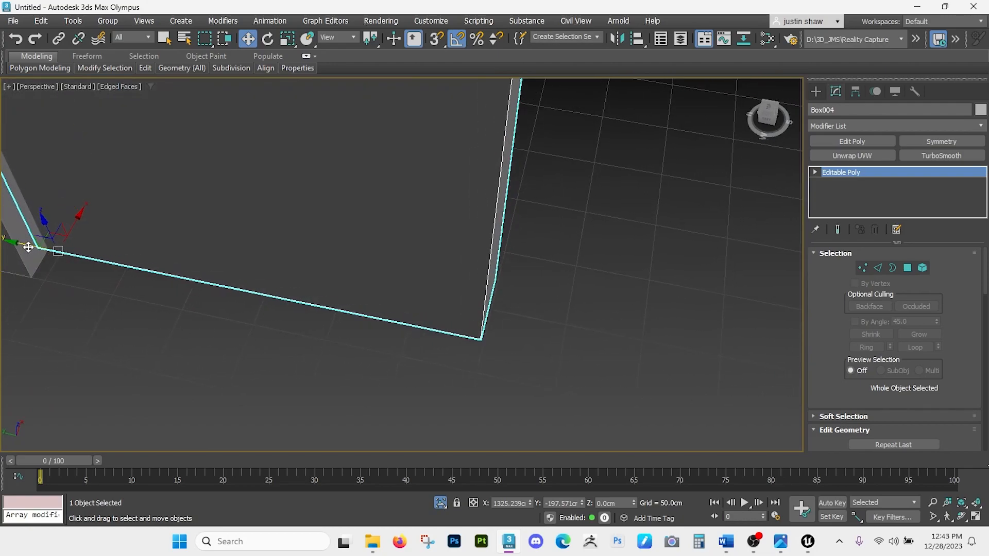
{"action": "left_click_drag", "start_coordinate": [29, 247], "coordinate": [31, 247]}
{"action": "middle_click_drag", "start_coordinate": [106, 257], "coordinate": [230, 310], "text": "alt"}
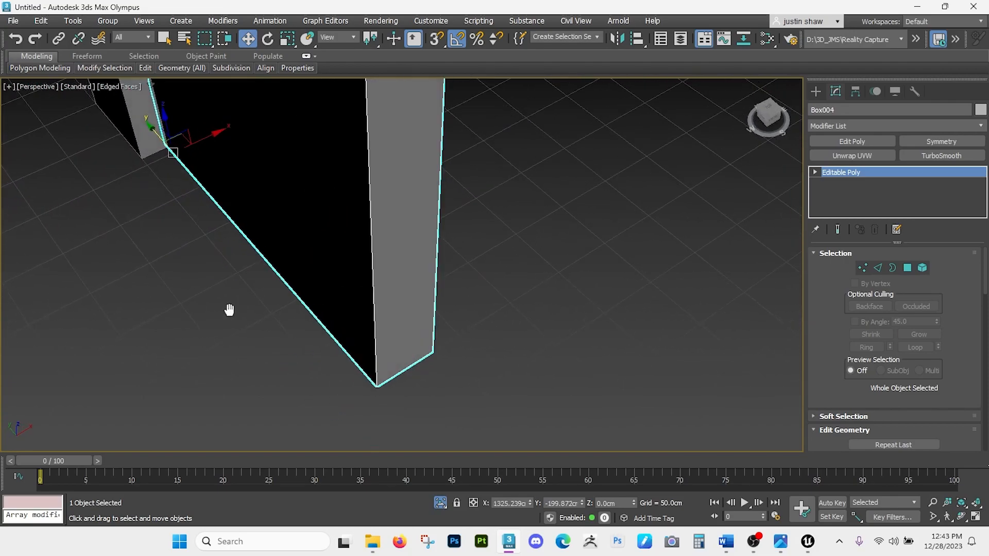
Step: Enable snapping to vertices only and move just the door panel's pivot onto its lower outer corner vertex
{"action": "right_click", "coordinate": [437, 41]}
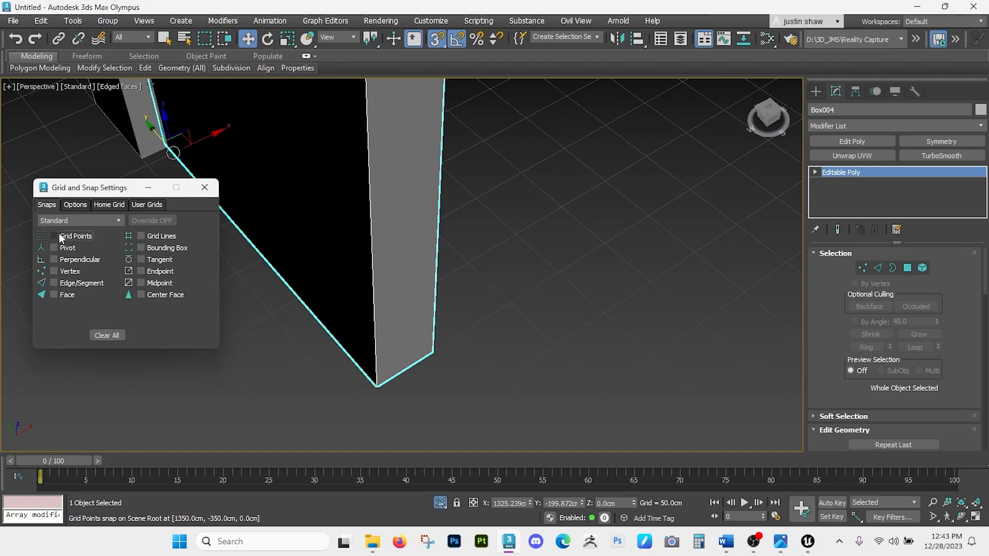
{"action": "left_click", "coordinate": [54, 273]}
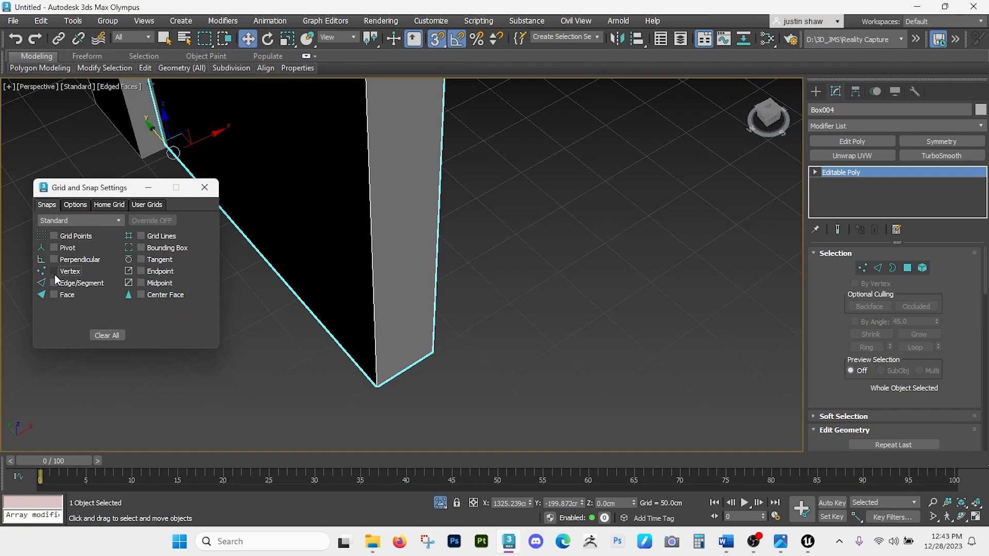
{"action": "left_click", "coordinate": [855, 91]}
{"action": "left_click", "coordinate": [879, 178]}
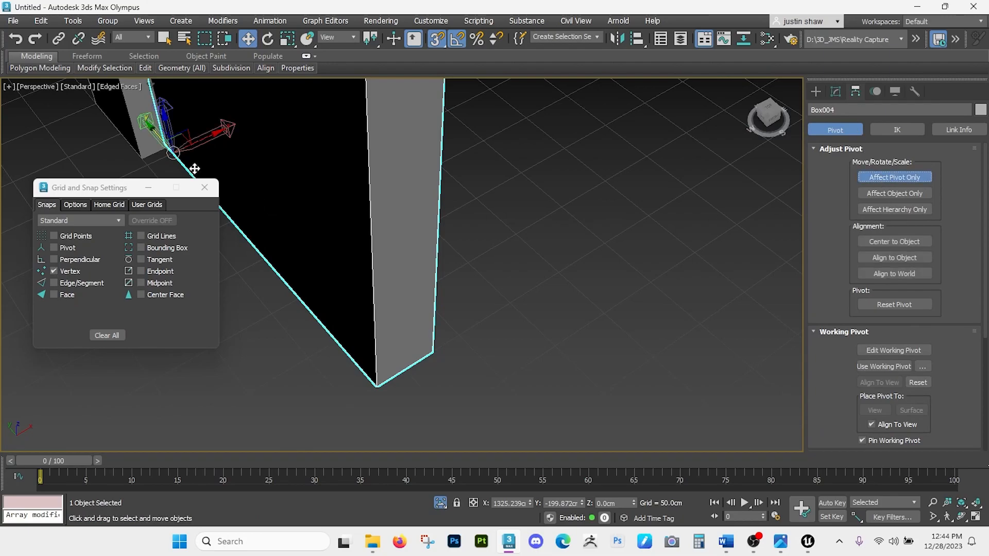
{"action": "left_click_drag", "start_coordinate": [184, 136], "coordinate": [330, 212]}
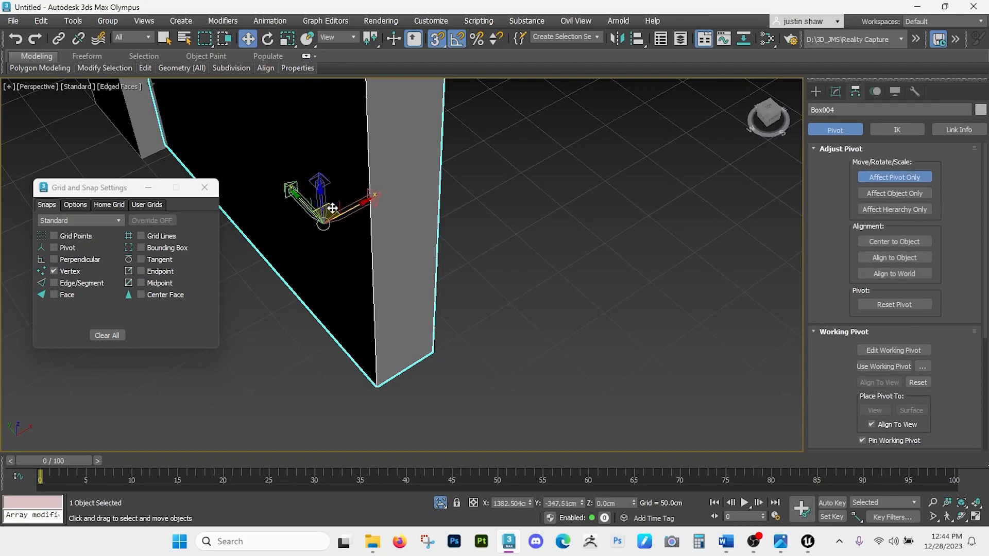
{"action": "key", "text": "ctrl+z"}
{"action": "middle_click_drag", "start_coordinate": [294, 184], "coordinate": [342, 207], "text": "alt"}
{"action": "left_click_drag", "start_coordinate": [356, 210], "coordinate": [724, 188]}
{"action": "middle_click_drag", "start_coordinate": [723, 196], "coordinate": [494, 170], "text": "alt"}
{"action": "left_click", "coordinate": [894, 177]}
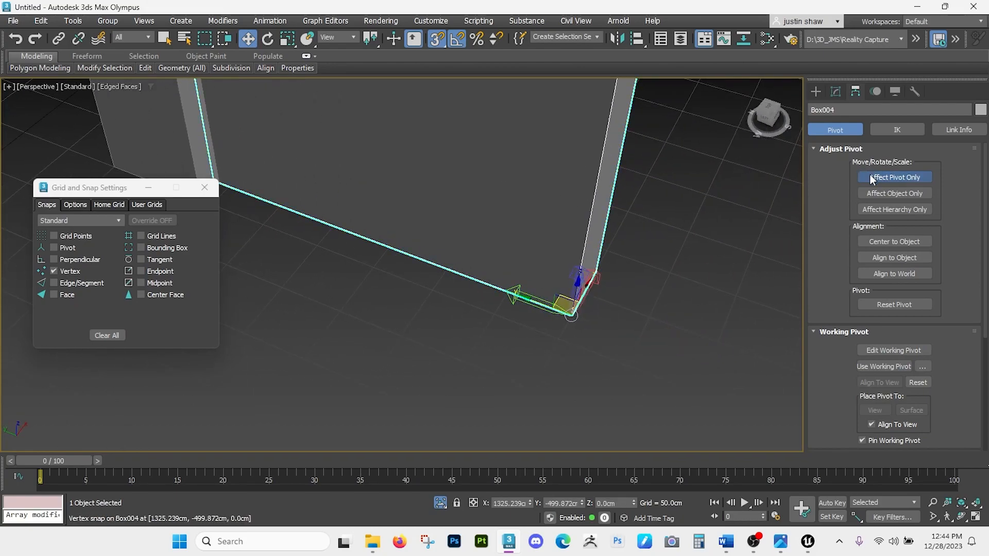
Step: Switch snapping to grid points and snap the door panel to X 1300 cm, Y -500 cm
{"action": "left_click", "coordinate": [72, 272]}
{"action": "left_click", "coordinate": [62, 241]}
{"action": "middle_click_drag", "start_coordinate": [369, 291], "coordinate": [523, 262], "text": "alt"}
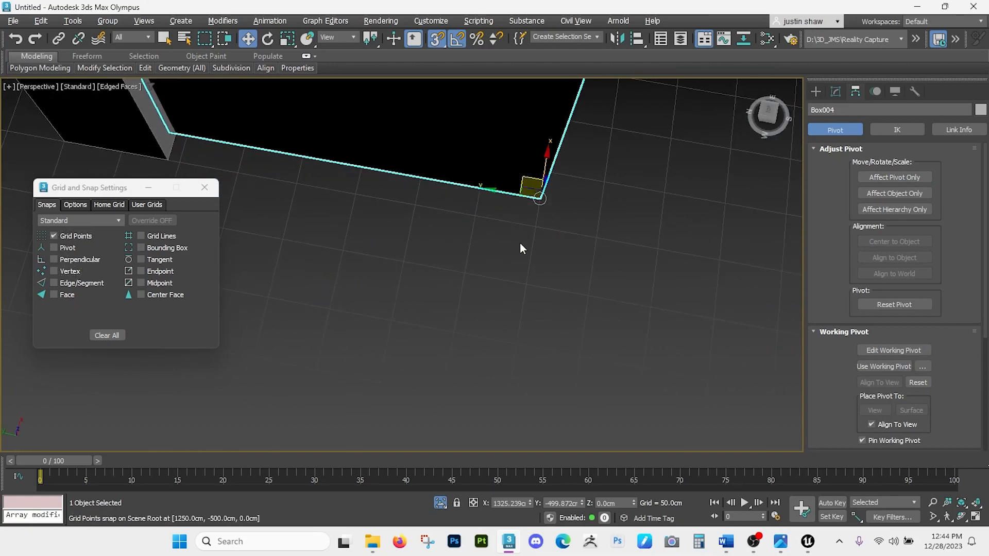
{"action": "left_click_drag", "start_coordinate": [523, 179], "coordinate": [532, 223]}
{"action": "middle_click_drag", "start_coordinate": [587, 253], "coordinate": [450, 245], "text": "alt"}
{"action": "middle_click_drag", "start_coordinate": [451, 245], "coordinate": [520, 321]}
{"action": "scroll", "coordinate": [520, 322], "scroll_direction": "down", "scroll_amount": 3}
{"action": "middle_click_drag", "start_coordinate": [484, 290], "coordinate": [492, 299], "text": "alt"}
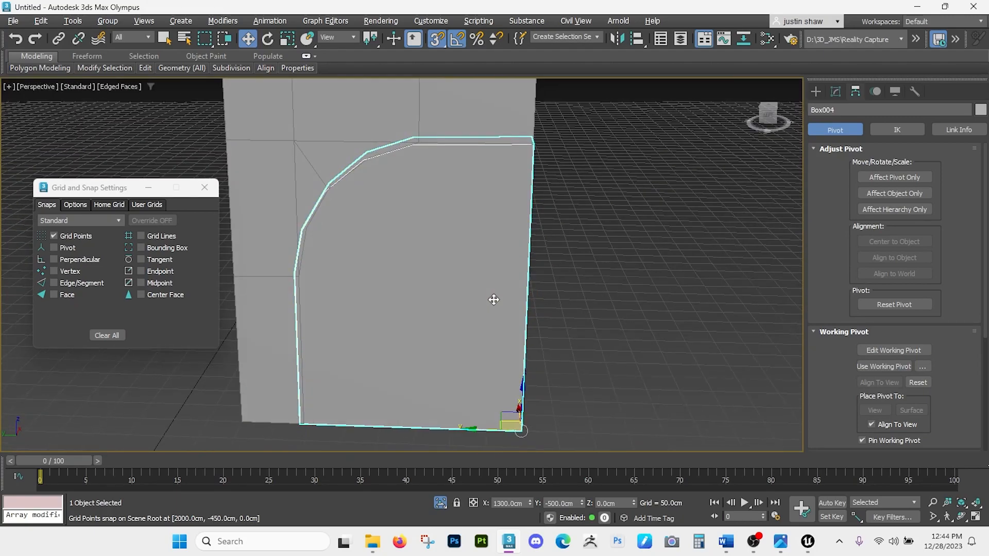
{"action": "left_click", "coordinate": [205, 188]}
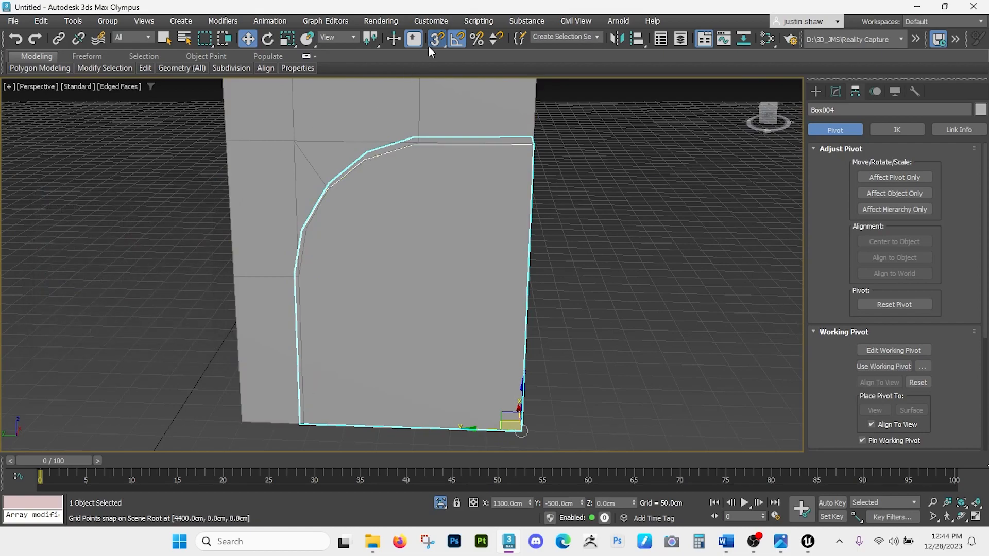
Step: With snapping off, move the door panel along X to about 1323.9 cm, within the frame's thickness
{"action": "middle_click_drag", "start_coordinate": [525, 281], "coordinate": [437, 283], "text": "alt"}
{"action": "scroll", "coordinate": [437, 283], "scroll_direction": "down", "scroll_amount": 2}
{"action": "middle_click_drag", "start_coordinate": [437, 283], "coordinate": [359, 229]}
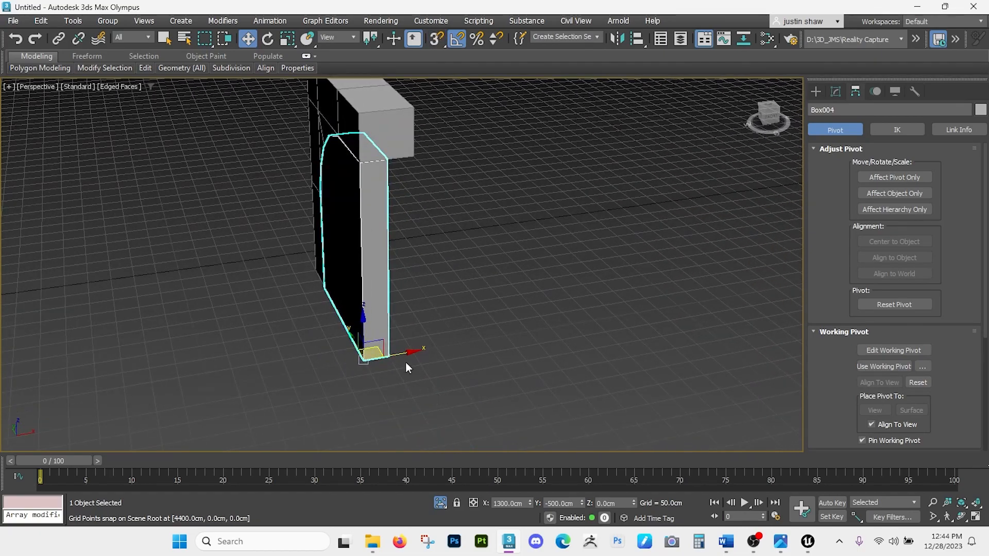
{"action": "left_click_drag", "start_coordinate": [400, 351], "coordinate": [410, 347]}
{"action": "middle_click_drag", "start_coordinate": [411, 347], "coordinate": [399, 325], "text": "alt"}
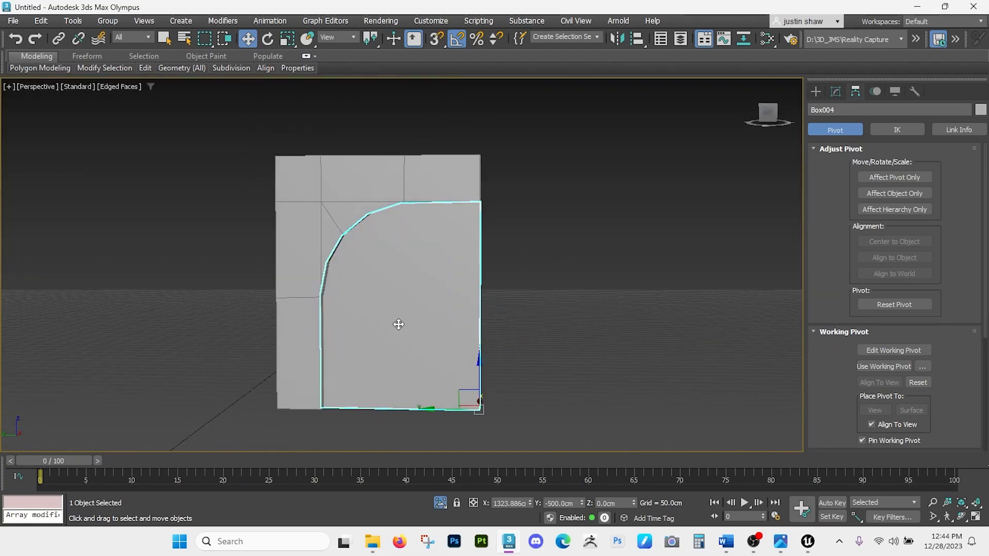
Step: Raise the door panel's four top vertices slightly to meet the straight underside of the frame
{"action": "key", "text": "1"}
{"action": "scroll", "coordinate": [399, 267], "scroll_direction": "up", "scroll_amount": 4}
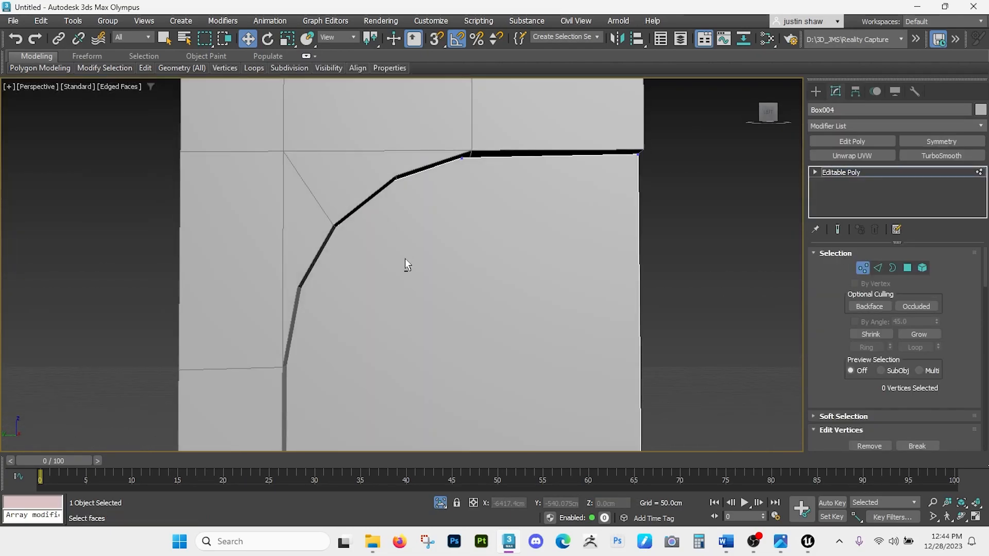
{"action": "left_click_drag", "start_coordinate": [651, 195], "coordinate": [650, 196]}
{"action": "scroll", "coordinate": [636, 256], "scroll_direction": "down", "scroll_amount": 3}
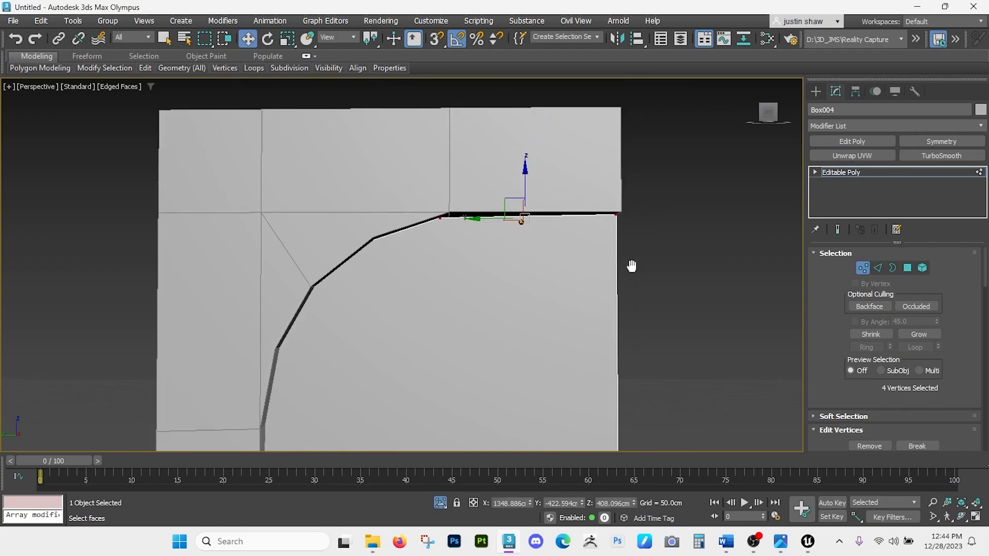
{"action": "left_click_drag", "start_coordinate": [518, 199], "coordinate": [519, 195]}
Step: Adjust the remaining vertex pairs along the door's curve to match the frame's arch, using wireframe display, then leave vertex editing
{"action": "middle_click_drag", "start_coordinate": [439, 273], "coordinate": [474, 269], "text": "alt"}
{"action": "left_click_drag", "start_coordinate": [337, 221], "coordinate": [360, 233]}
{"action": "middle_click_drag", "start_coordinate": [331, 322], "coordinate": [403, 306]}
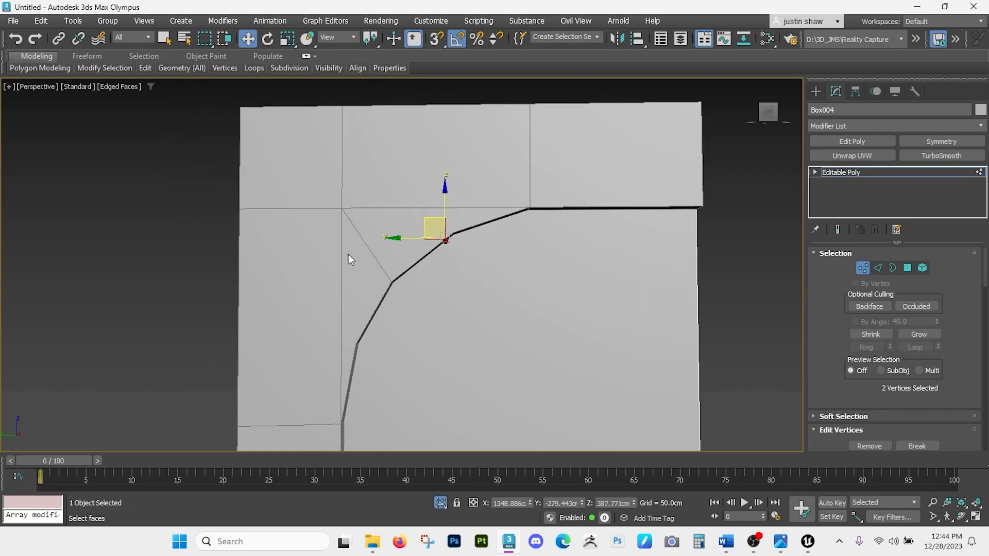
{"action": "left_click_drag", "start_coordinate": [405, 291], "coordinate": [370, 263]}
{"action": "key", "text": "F3"}
{"action": "middle_click_drag", "start_coordinate": [371, 345], "coordinate": [418, 311]}
{"action": "left_click_drag", "start_coordinate": [355, 306], "coordinate": [430, 334]}
{"action": "middle_click_drag", "start_coordinate": [432, 334], "coordinate": [447, 311]}
{"action": "left_click_drag", "start_coordinate": [395, 278], "coordinate": [396, 278]}
{"action": "left_click_drag", "start_coordinate": [377, 344], "coordinate": [429, 380]}
{"action": "middle_click_drag", "start_coordinate": [429, 380], "coordinate": [430, 373], "text": "alt"}
{"action": "middle_click_drag", "start_coordinate": [429, 373], "coordinate": [446, 307]}
{"action": "scroll", "coordinate": [454, 323], "scroll_direction": "down", "scroll_amount": 2}
{"action": "key", "text": "F3"}
{"action": "middle_click_drag", "start_coordinate": [452, 370], "coordinate": [442, 235]}
{"action": "middle_click_drag", "start_coordinate": [442, 235], "coordinate": [478, 321], "text": "alt"}
{"action": "left_click", "coordinate": [863, 268]}
Step: End the isolation and select the textured wall piece Floor_5x5x1_FanHall_UE5_obj009 beside the doorway
{"action": "scroll", "coordinate": [480, 300], "scroll_direction": "down", "scroll_amount": 3}
{"action": "key", "text": "alt+q"}
{"action": "key", "text": "alt+q"}
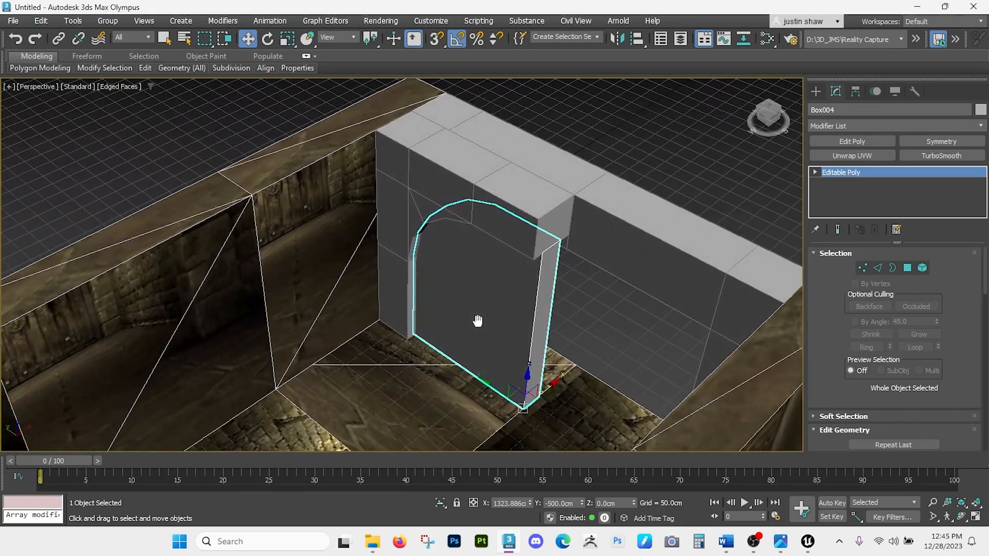
{"action": "left_click", "coordinate": [547, 151]}
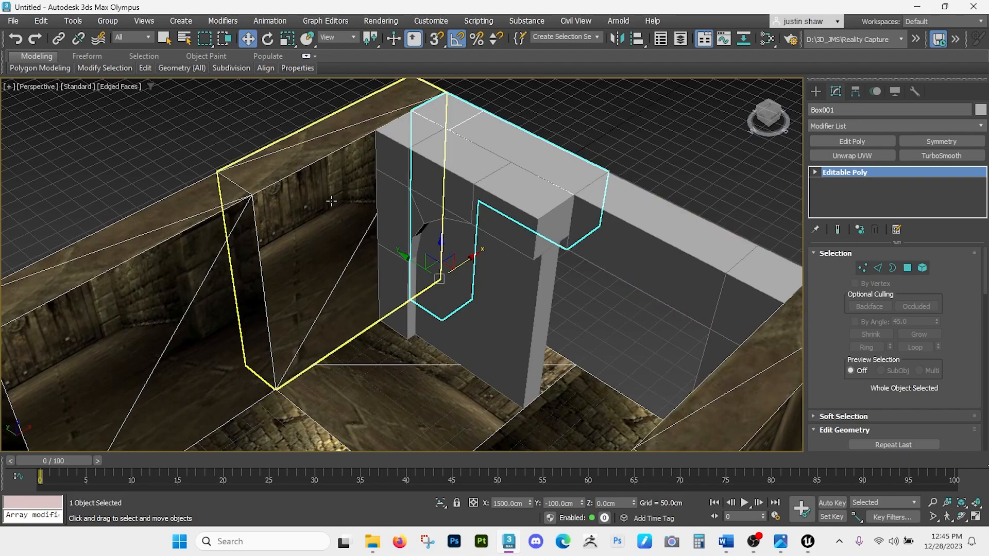
{"action": "left_click", "coordinate": [353, 280]}
{"action": "middle_click_drag", "start_coordinate": [353, 280], "coordinate": [376, 260], "text": "alt"}
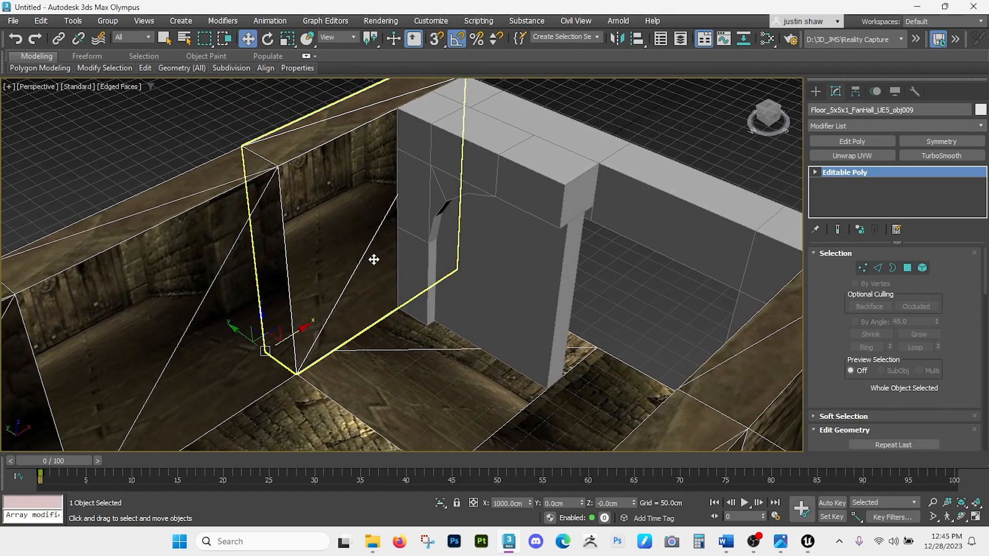
Step: Rename the half-arch frame ArchHalf_4x5x1_FanHall_UE5_obj, reusing the naming pattern copied from the textured wall piece
{"action": "left_click", "coordinate": [904, 109]}
{"action": "key", "text": "ctrl+c"}
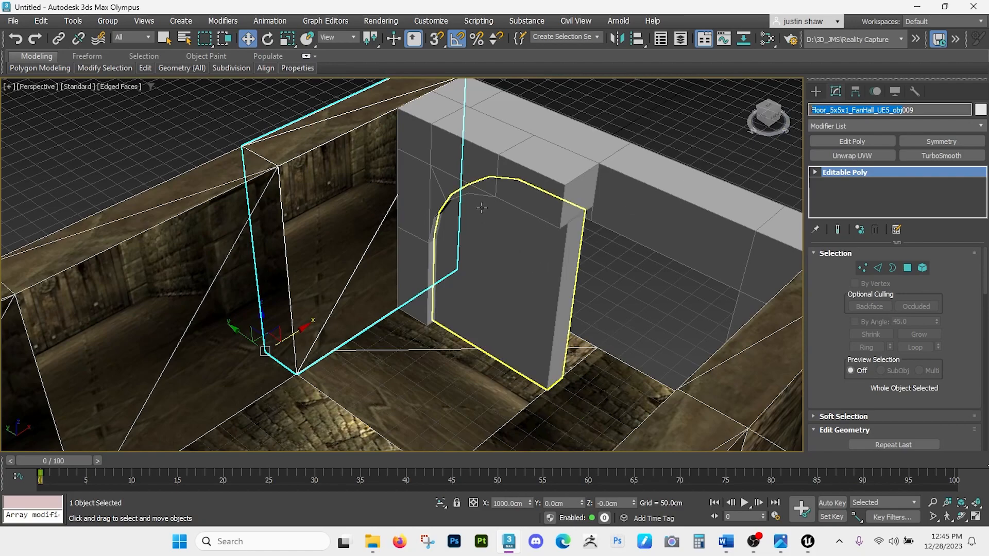
{"action": "left_click", "coordinate": [488, 193]}
{"action": "left_click", "coordinate": [839, 109]}
{"action": "key", "text": "ctrl+v"}
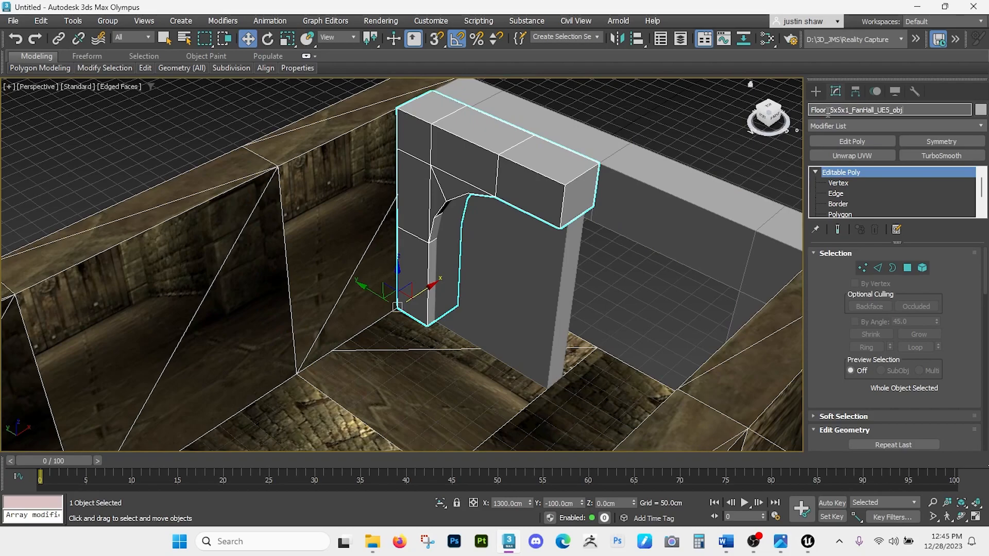
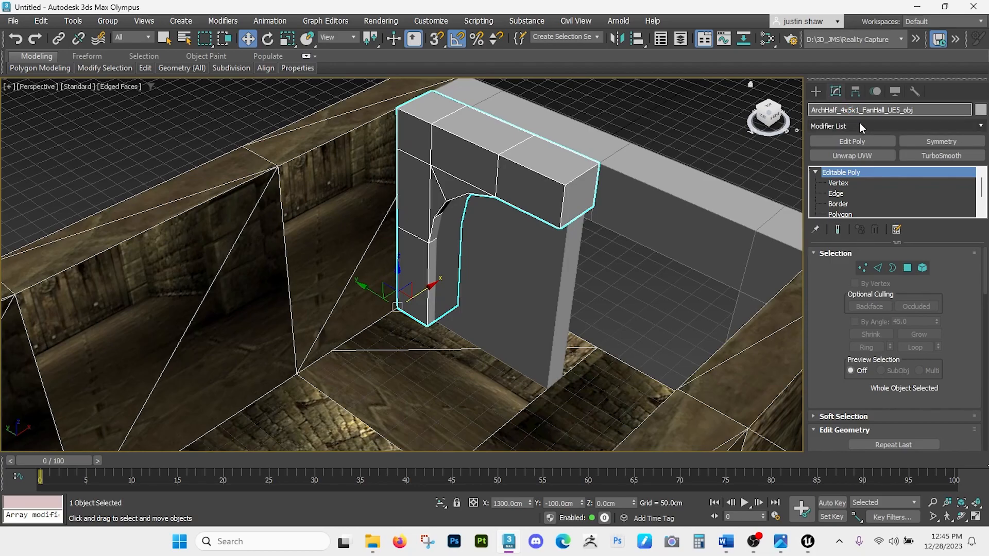
{"action": "type", "text": "5"}
Step: Delete the two untextured frame pieces standing behind the half arch
{"action": "middle_click_drag", "start_coordinate": [621, 220], "coordinate": [576, 276], "text": "alt"}
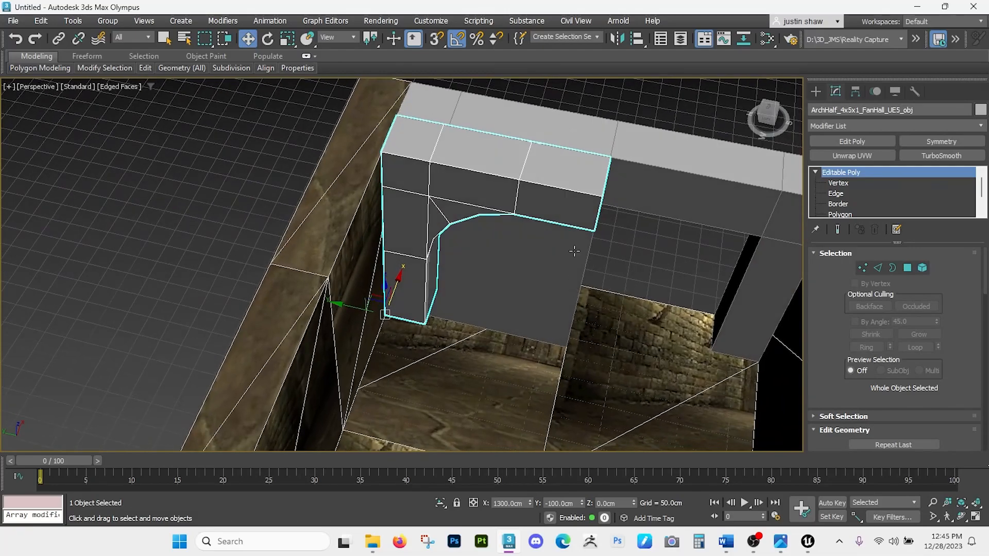
{"action": "left_click", "coordinate": [644, 152]}
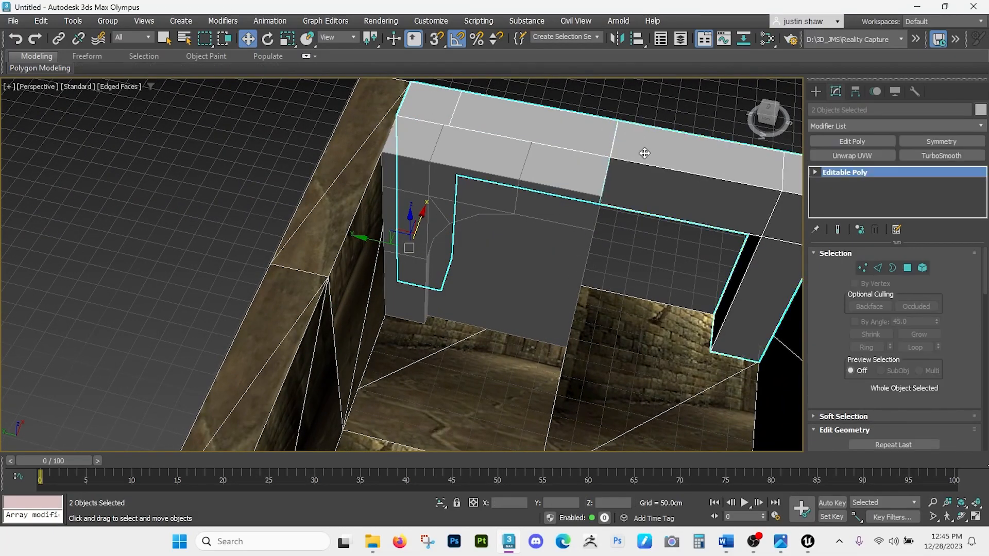
{"action": "key", "text": "Delete"}
Step: Copy the half arch's name to the door panel and change it to DoorHalf_4x5x1_FanHall_UE5_obj
{"action": "left_click", "coordinate": [517, 225]}
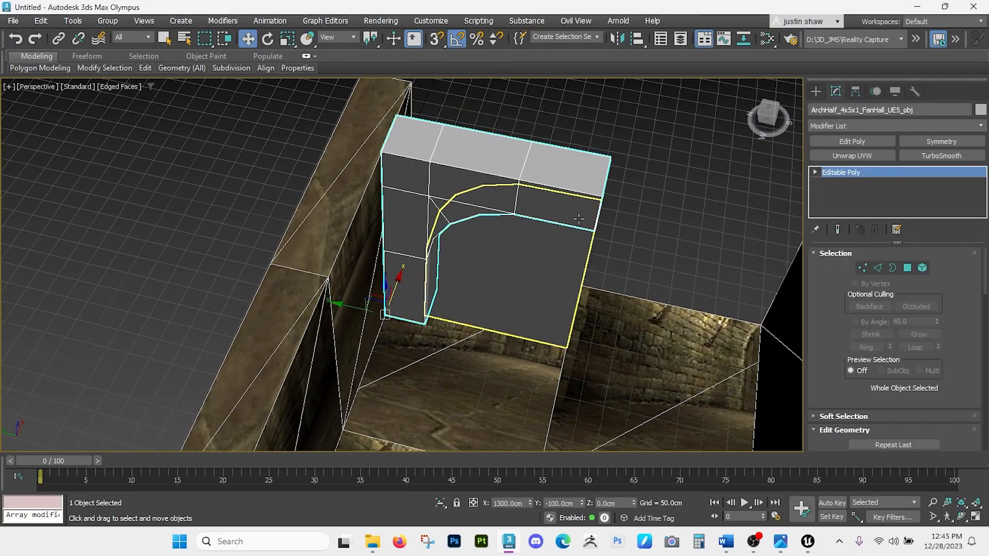
{"action": "left_click", "coordinate": [585, 169]}
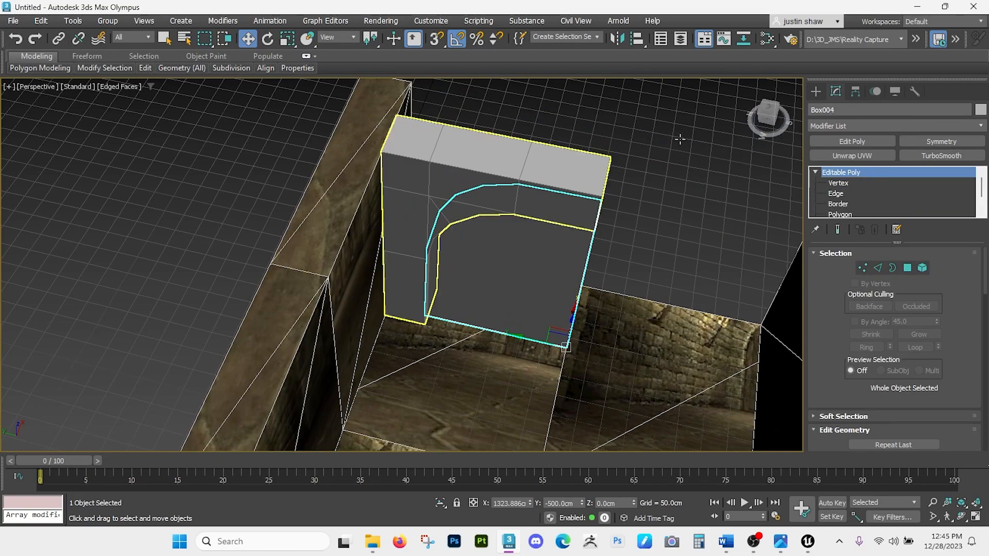
{"action": "left_click_drag", "start_coordinate": [924, 112], "coordinate": [796, 114]}
{"action": "key", "text": "ctrl+c"}
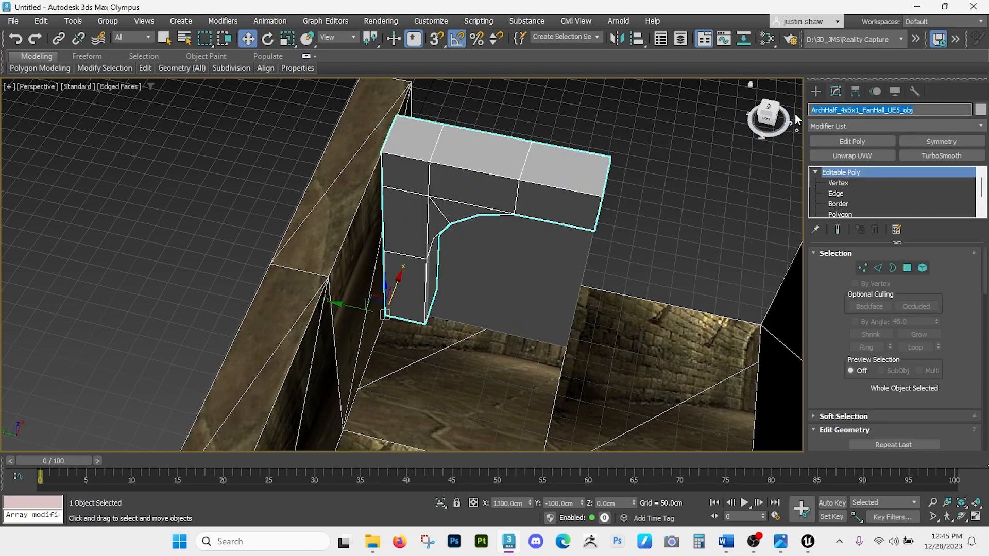
{"action": "left_click", "coordinate": [498, 264]}
{"action": "left_click_drag", "start_coordinate": [920, 110], "coordinate": [732, 106]}
{"action": "key", "text": "ctrl+v"}
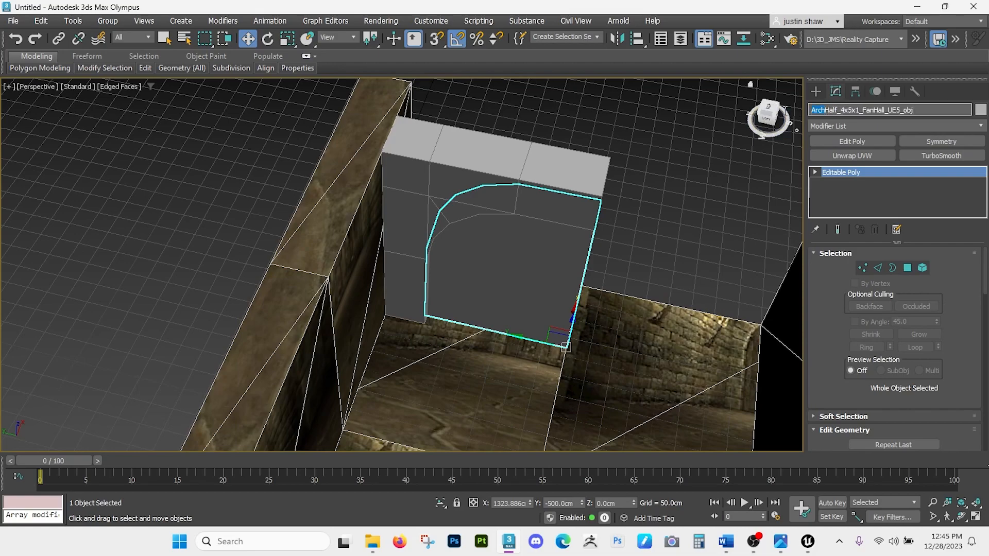
{"action": "type", "text": "Door"}
{"action": "key", "text": "Return"}
Step: With snapping on, move the half arch along X to 1400 cm and shift the door half to match
{"action": "middle_click_drag", "start_coordinate": [645, 221], "coordinate": [609, 218], "text": "alt"}
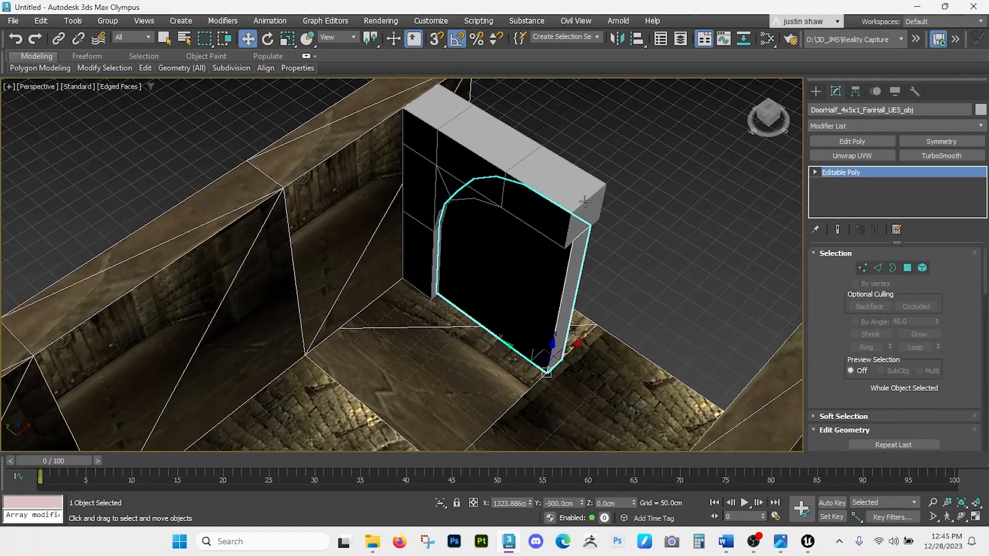
{"action": "left_click", "coordinate": [546, 182], "text": "ctrl"}
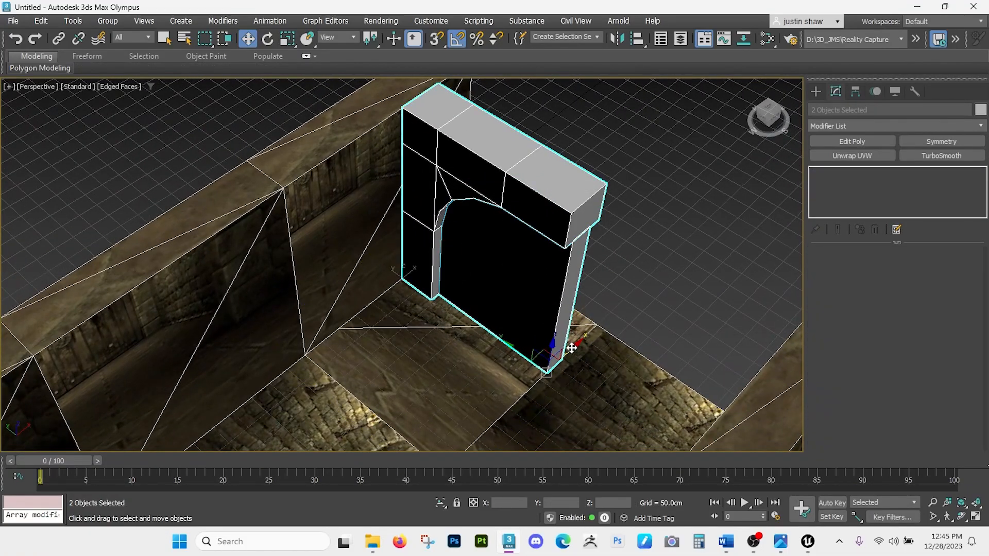
{"action": "key", "text": "s"}
{"action": "middle_click_drag", "start_coordinate": [570, 342], "coordinate": [446, 281], "text": "alt"}
{"action": "scroll", "coordinate": [598, 291], "scroll_direction": "up", "scroll_amount": 5}
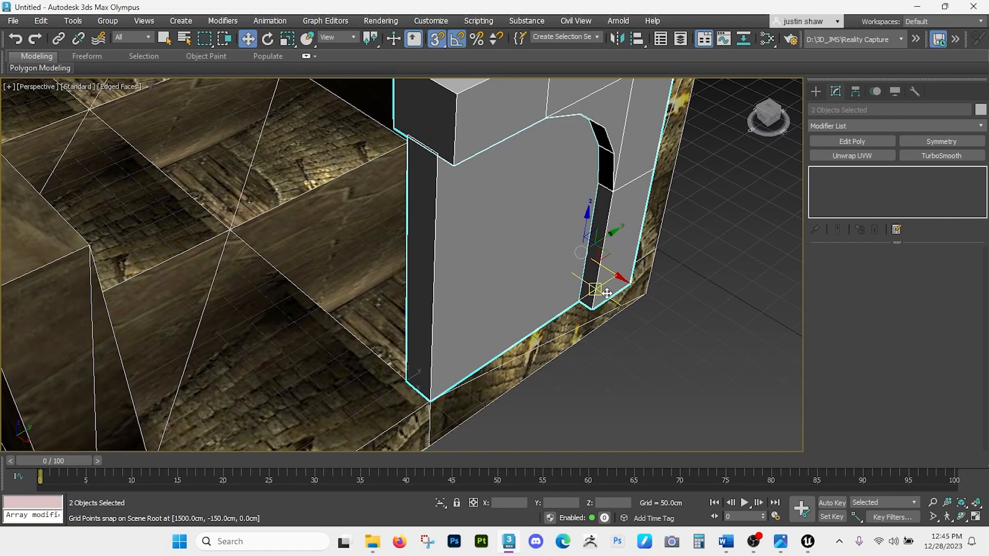
{"action": "left_click", "coordinate": [607, 294]}
{"action": "left_click_drag", "start_coordinate": [620, 279], "coordinate": [568, 240]}
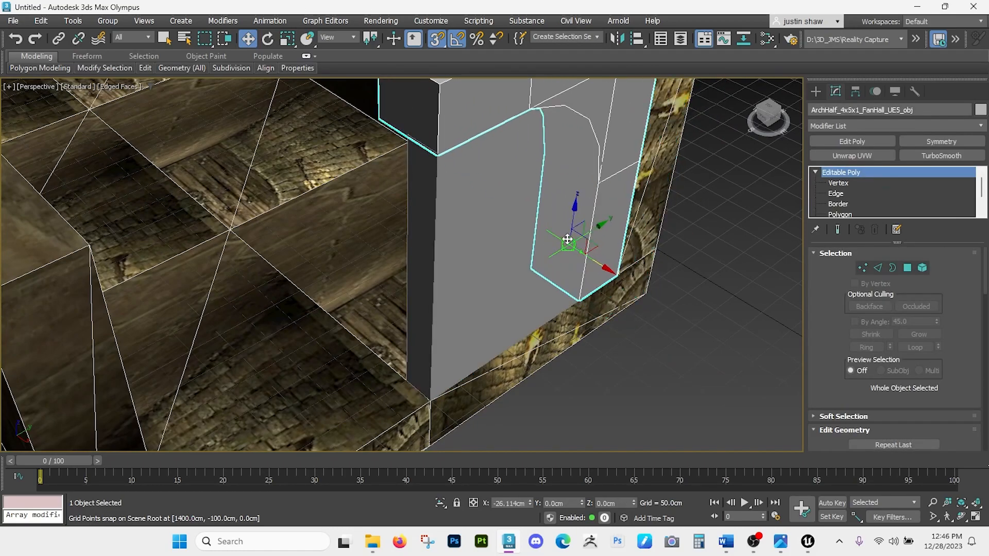
{"action": "left_click", "coordinate": [525, 294]}
{"action": "left_click_drag", "start_coordinate": [446, 407], "coordinate": [424, 406]}
Step: Apply an Unwrap UVW modifier to the half arch and expand its sub-object levels
{"action": "middle_click_drag", "start_coordinate": [363, 309], "coordinate": [464, 236], "text": "alt"}
{"action": "scroll", "coordinate": [531, 297], "scroll_direction": "down", "scroll_amount": 3}
{"action": "scroll", "coordinate": [500, 274], "scroll_direction": "down", "scroll_amount": 4}
{"action": "scroll", "coordinate": [480, 249], "scroll_direction": "up", "scroll_amount": 3}
{"action": "left_click", "coordinate": [434, 166]}
{"action": "key", "text": "x"}
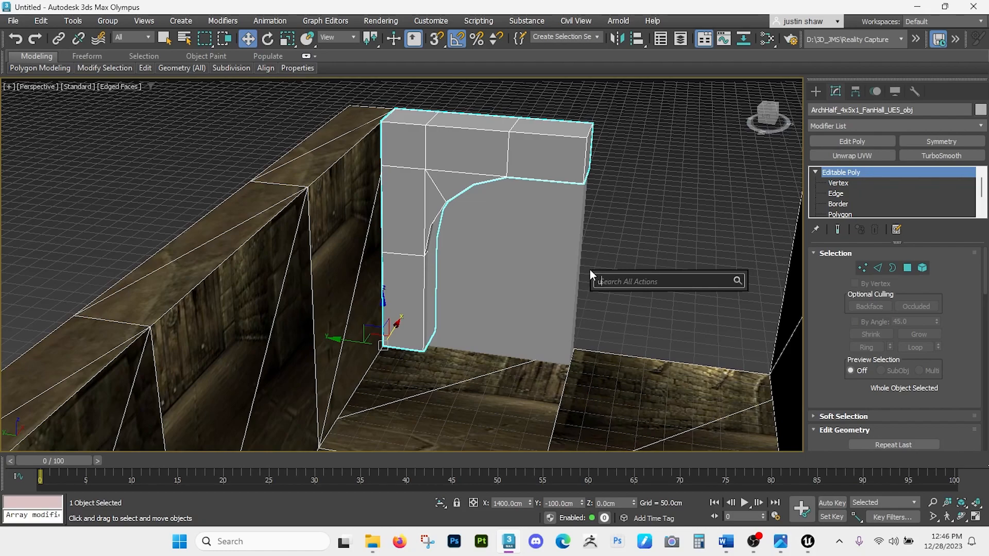
{"action": "type", "text": "unwrap"}
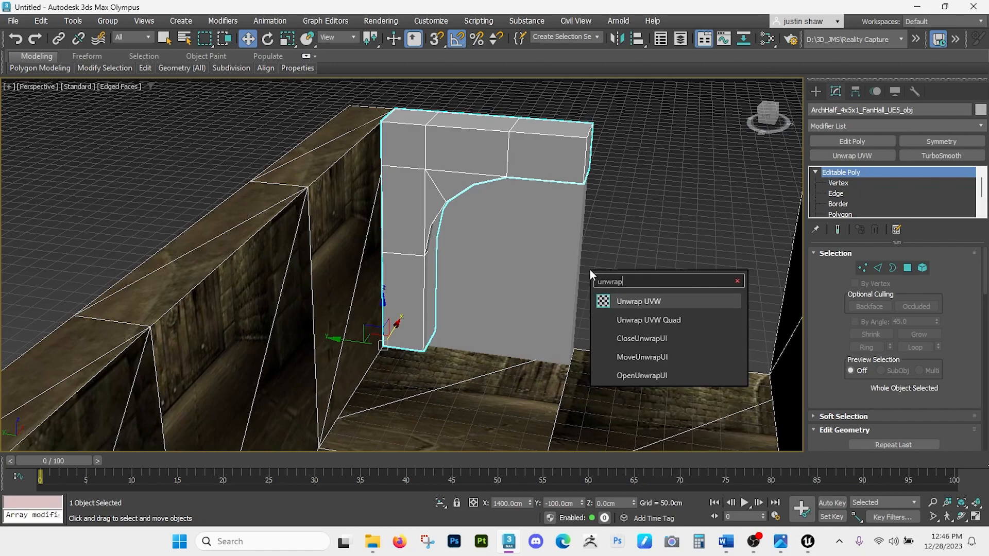
{"action": "left_click", "coordinate": [624, 300]}
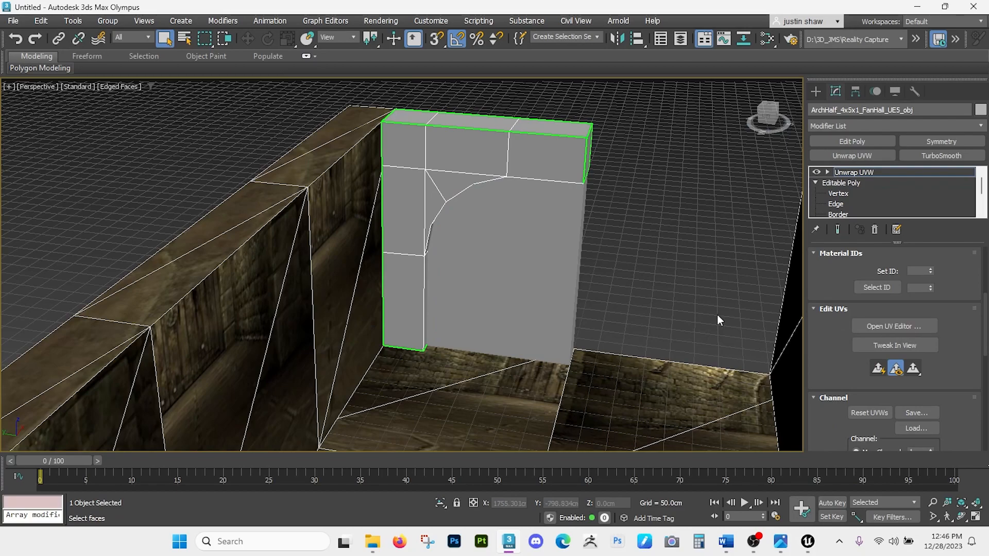
{"action": "left_click", "coordinate": [816, 183]}
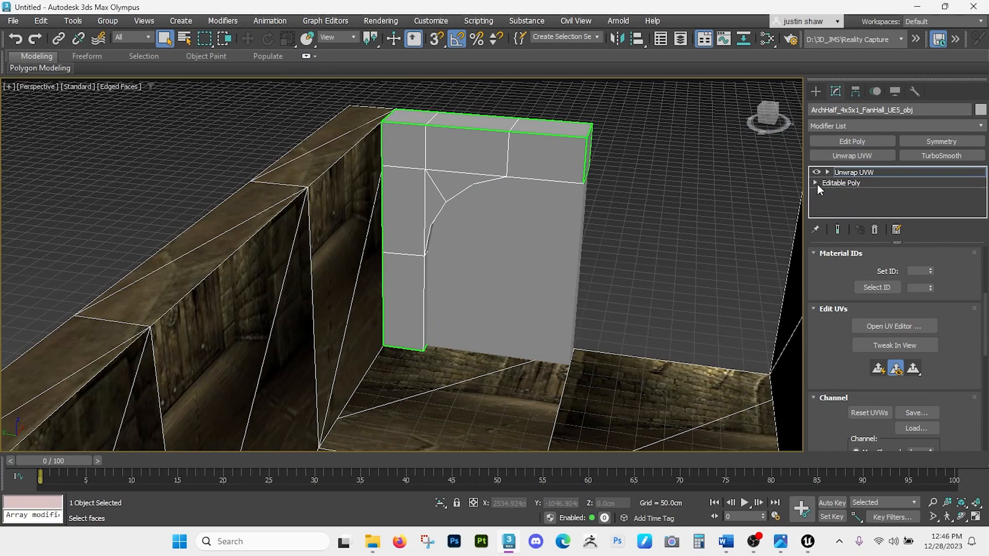
{"action": "left_click", "coordinate": [827, 172]}
Step: Open the UV Editor for the half arch and apply Flatten Mapping to all of its polygons
{"action": "left_click", "coordinate": [878, 322]}
{"action": "middle_click_drag", "start_coordinate": [640, 280], "coordinate": [713, 283], "text": "alt"}
{"action": "key", "text": "ctrl+a"}
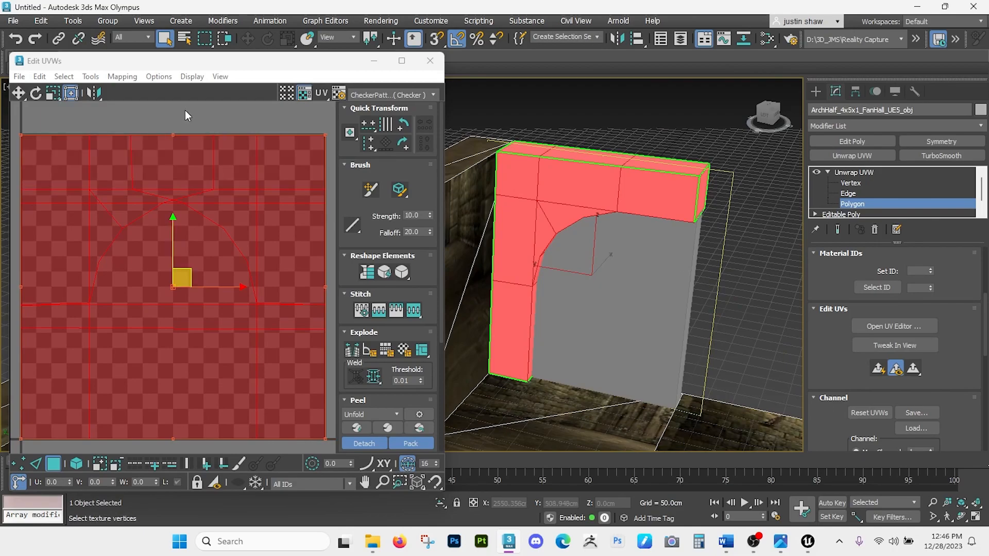
{"action": "left_click", "coordinate": [125, 82]}
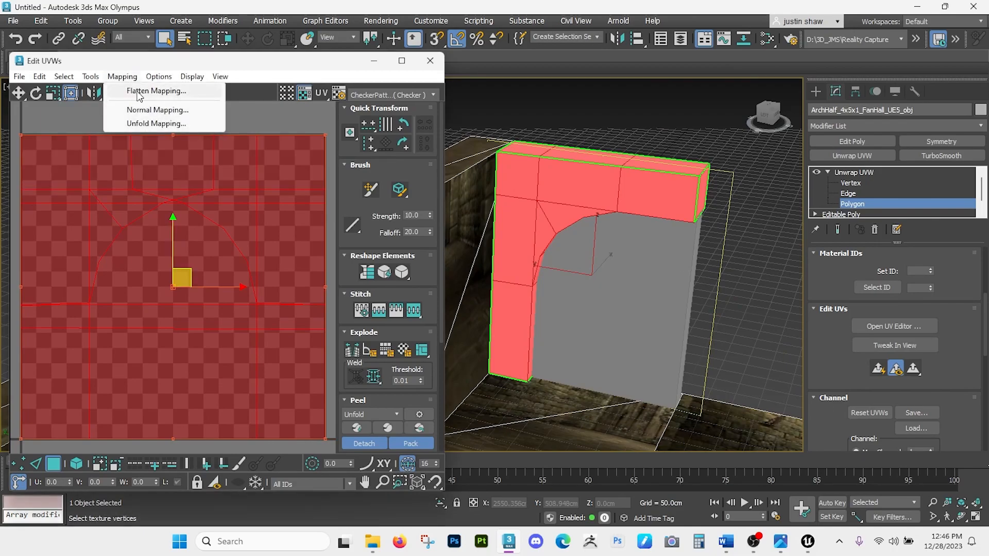
{"action": "left_click", "coordinate": [139, 96]}
{"action": "left_click", "coordinate": [166, 99]}
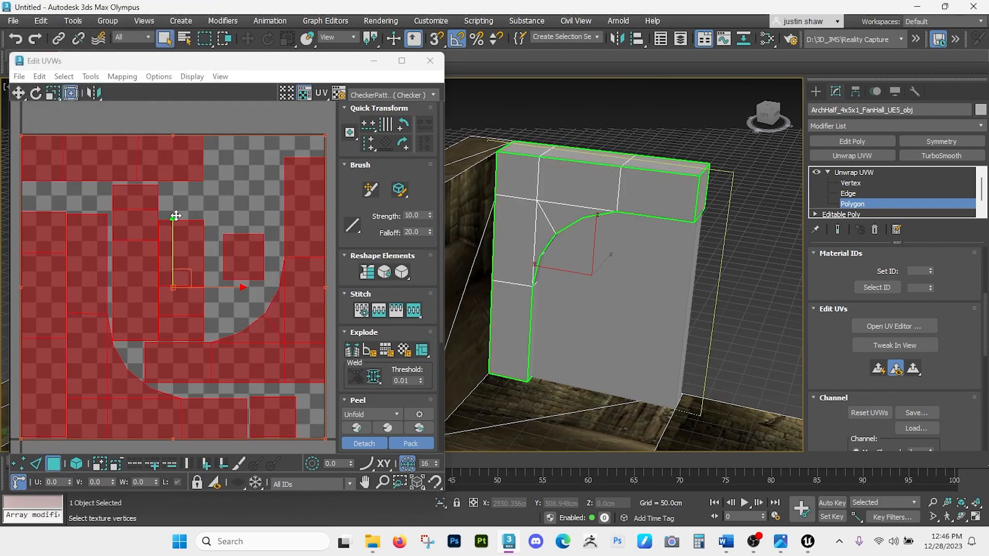
{"action": "scroll", "coordinate": [222, 289], "scroll_direction": "down", "scroll_amount": 1}
{"action": "left_click", "coordinate": [294, 145]}
{"action": "mouse_move", "coordinate": [580, 242]}
{"action": "middle_mouse_down", "text": "alt"}
{"action": "mouse_move", "coordinate": [592, 249]}
{"action": "mouse_move", "coordinate": [544, 279]}
{"action": "mouse_move", "coordinate": [567, 239]}
{"action": "middle_mouse_up", "text": "alt"}
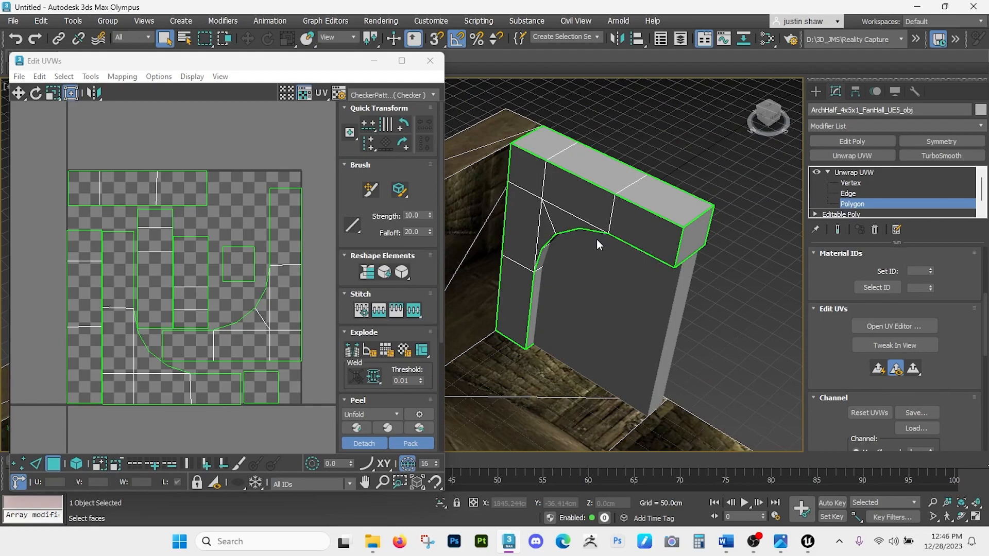
{"action": "left_click", "coordinate": [521, 292]}
{"action": "left_click", "coordinate": [525, 227], "text": "ctrl"}
{"action": "left_click", "coordinate": [547, 242], "text": "ctrl"}
{"action": "left_click", "coordinate": [572, 219], "text": "ctrl"}
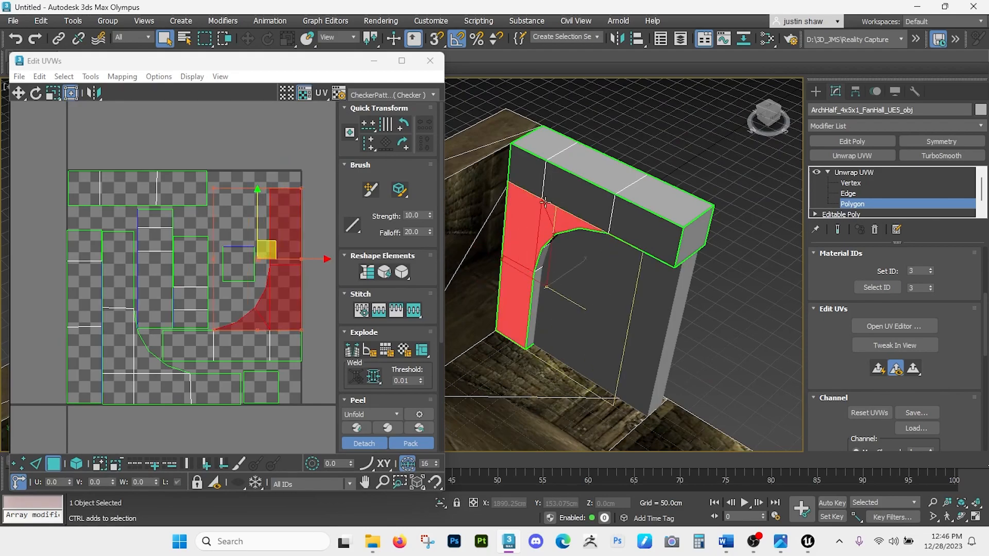
{"action": "left_click", "coordinate": [528, 170], "text": "ctrl"}
{"action": "left_click", "coordinate": [564, 191], "text": "ctrl"}
{"action": "left_click", "coordinate": [653, 215], "text": "ctrl"}
{"action": "middle_click_drag", "start_coordinate": [652, 221], "coordinate": [648, 230], "text": "alt"}
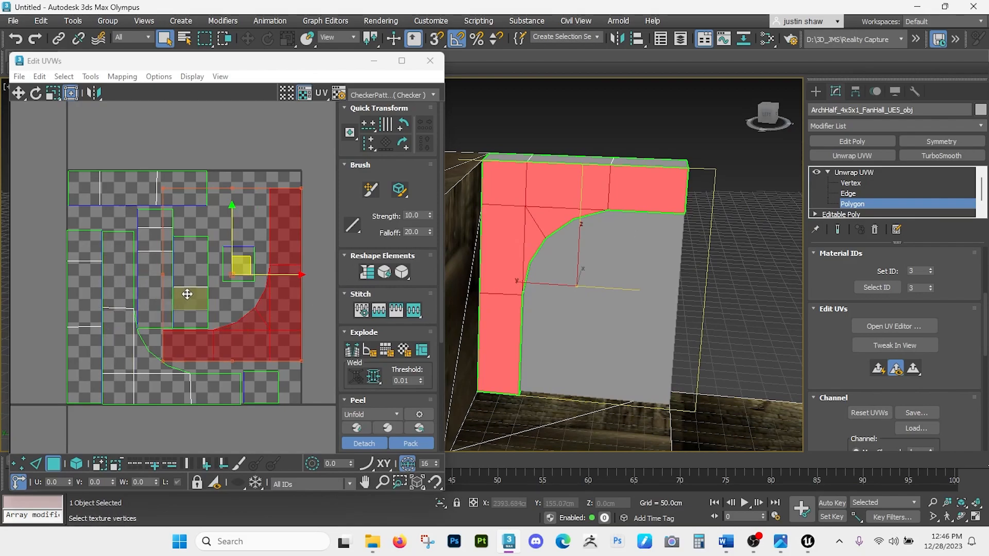
Step: Move all of the half arch's UV shells above the checkered texture tile, then clear the selection
{"action": "key", "text": "ctrl+a"}
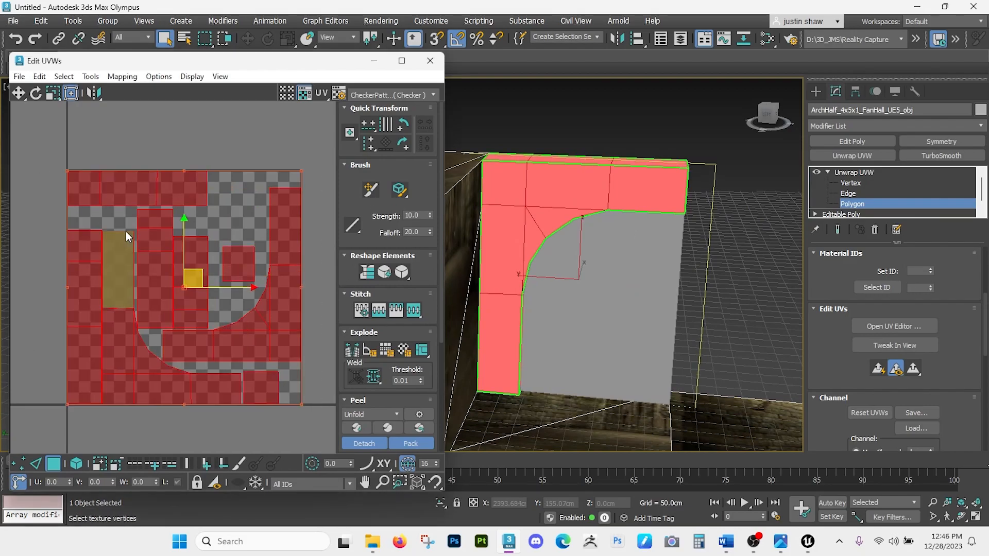
{"action": "scroll", "coordinate": [185, 260], "scroll_direction": "down", "scroll_amount": 2}
{"action": "left_click_drag", "start_coordinate": [192, 262], "coordinate": [196, 71]}
{"action": "scroll", "coordinate": [205, 190], "scroll_direction": "down", "scroll_amount": 2}
{"action": "middle_click_drag", "start_coordinate": [205, 192], "coordinate": [191, 287]}
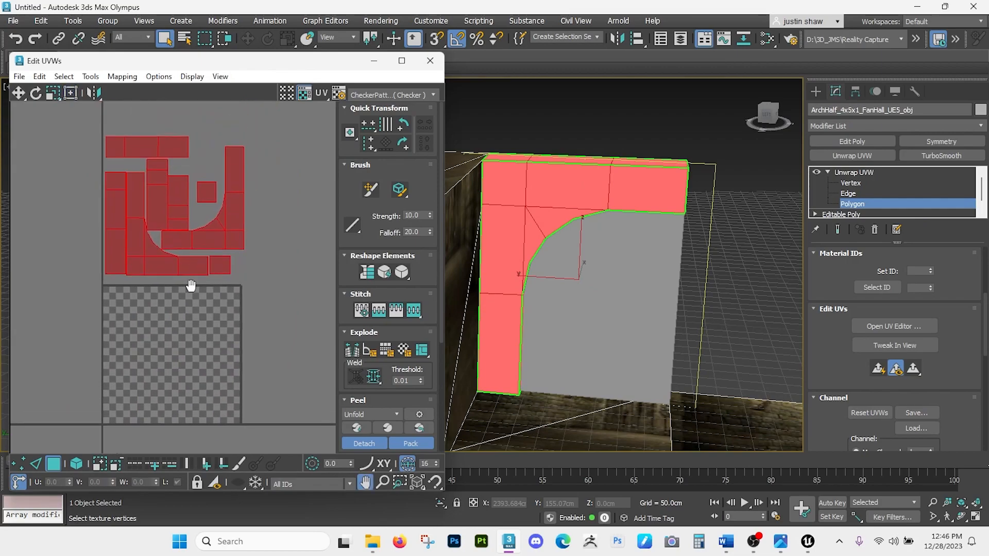
{"action": "left_click", "coordinate": [177, 307]}
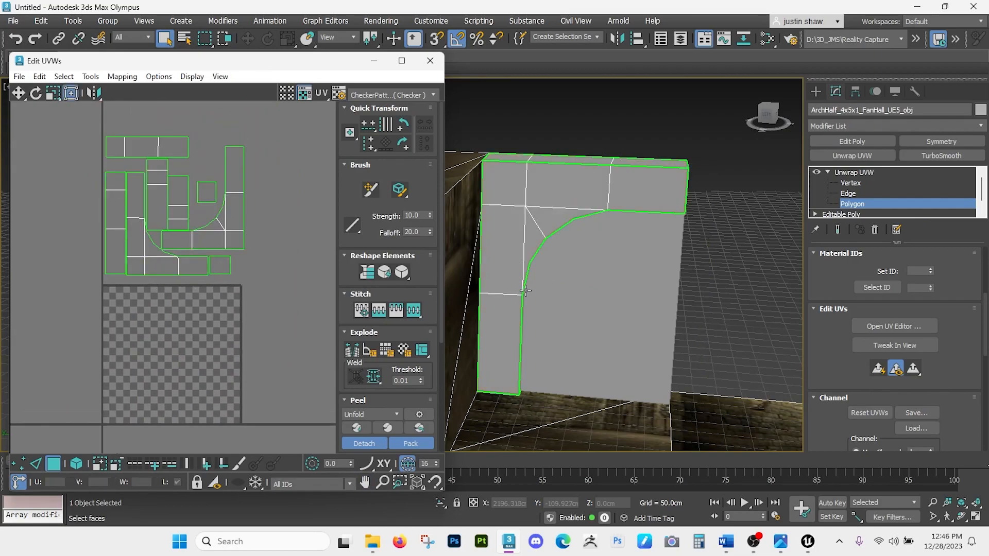
Step: Select the seven front-facing polygons of the half arch and mirror their UV shell vertically and horizontally
{"action": "left_click", "coordinate": [502, 314]}
{"action": "left_click", "coordinate": [502, 253], "text": "ctrl"}
{"action": "left_click", "coordinate": [533, 237], "text": "ctrl"}
{"action": "left_click", "coordinate": [566, 216], "text": "ctrl"}
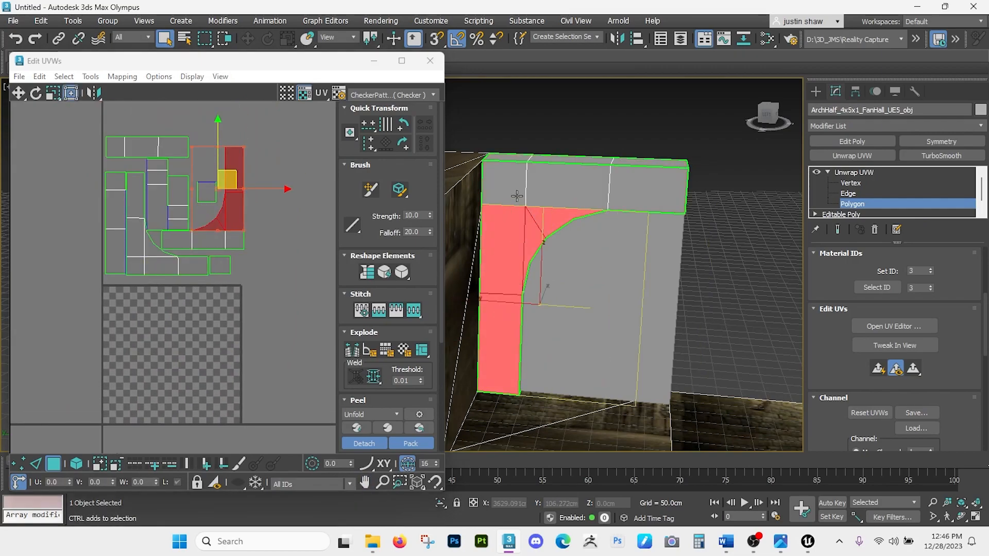
{"action": "left_click", "coordinate": [517, 196], "text": "ctrl"}
{"action": "left_click", "coordinate": [559, 194], "text": "ctrl"}
{"action": "left_click", "coordinate": [634, 193], "text": "ctrl"}
{"action": "middle_click_drag", "start_coordinate": [174, 262], "coordinate": [191, 251]}
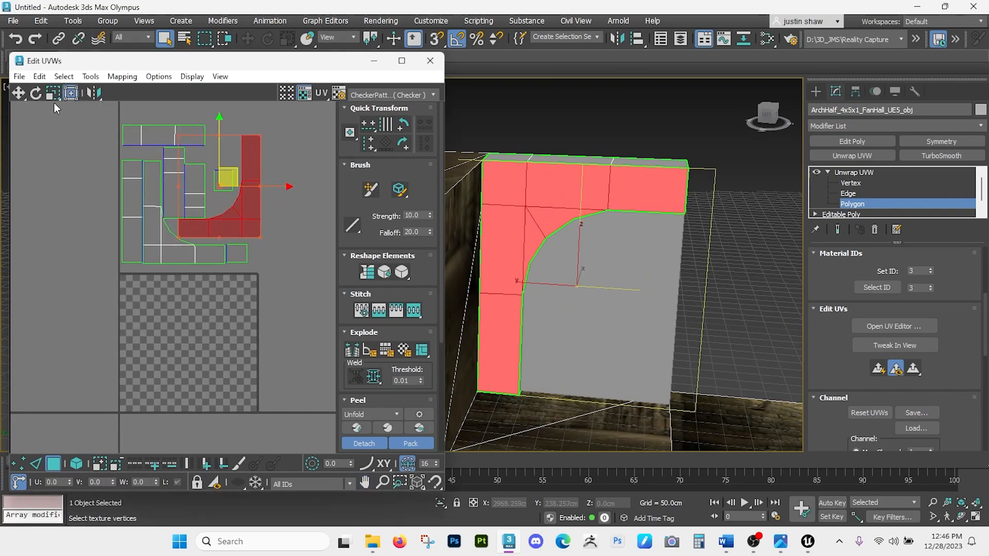
{"action": "left_click", "coordinate": [96, 98]}
{"action": "left_click", "coordinate": [96, 98]}
{"action": "left_click", "coordinate": [97, 98]}
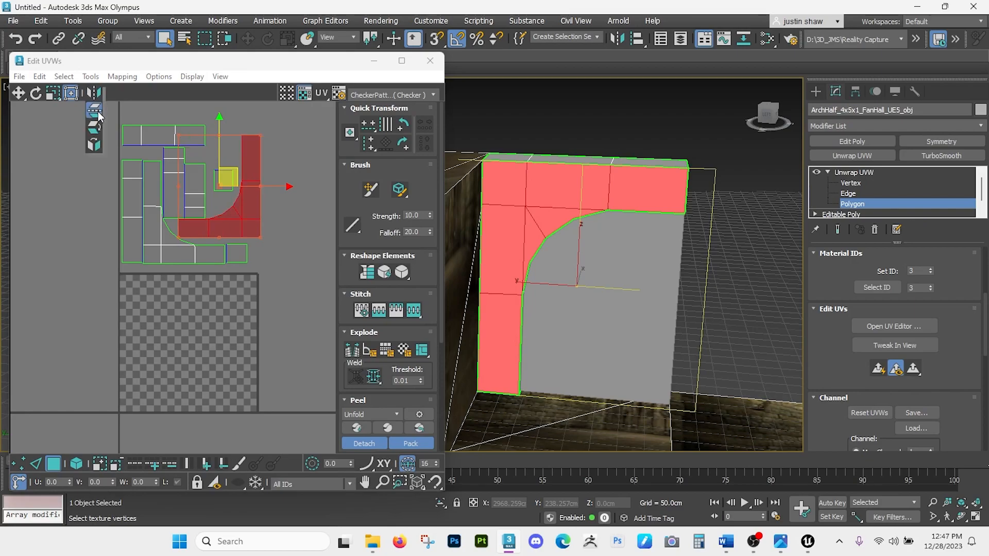
{"action": "left_click", "coordinate": [98, 111]}
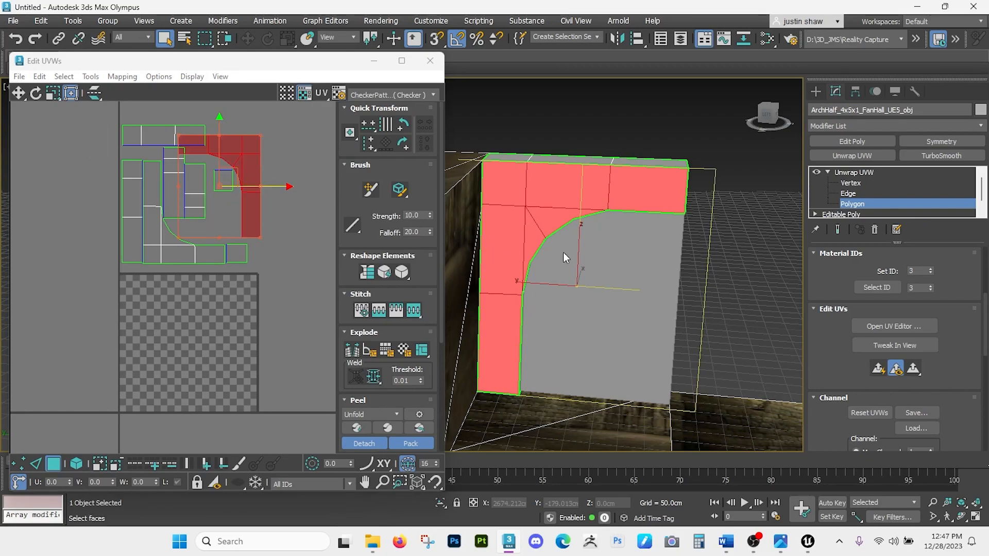
{"action": "left_click_drag", "start_coordinate": [89, 97], "coordinate": [95, 84]}
Step: Place the mirrored front UV shell in the upper-left corner of the texture tile
{"action": "left_click_drag", "start_coordinate": [238, 175], "coordinate": [195, 284]}
{"action": "scroll", "coordinate": [196, 309], "scroll_direction": "up", "scroll_amount": 3}
{"action": "scroll", "coordinate": [203, 274], "scroll_direction": "down", "scroll_amount": 3}
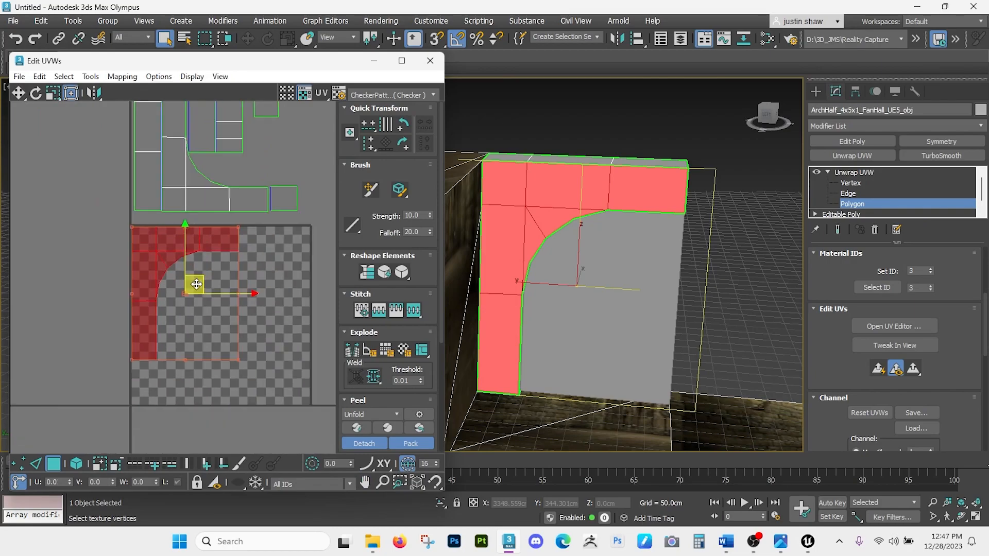
Step: Select all faces of the remaining L-shaped arch UV shell and move it onto the right side of the texture tile
{"action": "left_click", "coordinate": [231, 224]}
{"action": "left_click", "coordinate": [207, 221], "text": "ctrl"}
{"action": "left_click", "coordinate": [198, 206], "text": "ctrl"}
{"action": "left_click", "coordinate": [182, 222], "text": "ctrl"}
{"action": "left_click", "coordinate": [179, 203], "text": "ctrl"}
{"action": "left_click", "coordinate": [183, 155], "text": "ctrl"}
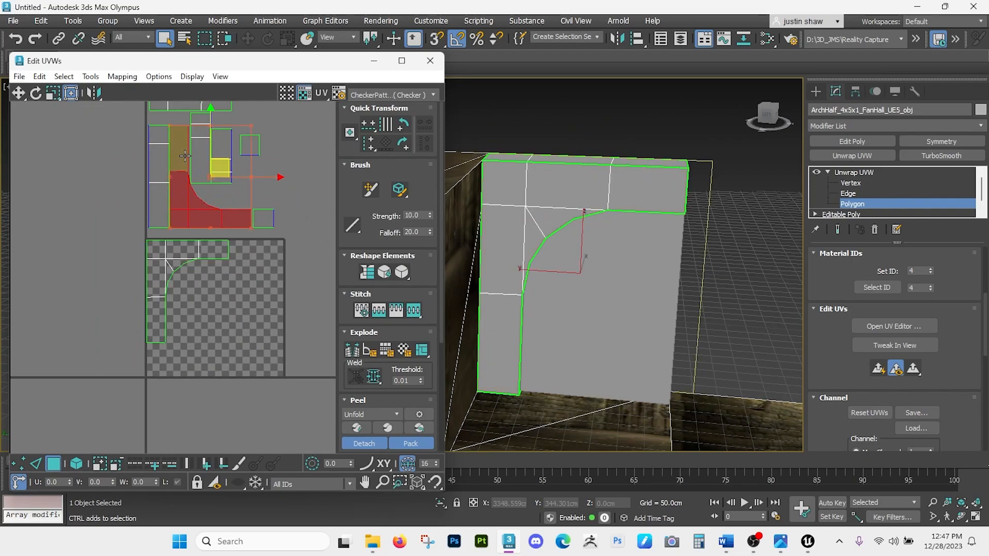
{"action": "middle_click_drag", "start_coordinate": [629, 315], "coordinate": [608, 327], "text": "alt"}
{"action": "left_click_drag", "start_coordinate": [220, 168], "coordinate": [272, 296]}
Step: Mirror the second L-shaped UV shell vertically and undo the small adjustment made to it after the flip
{"action": "left_click", "coordinate": [96, 99]}
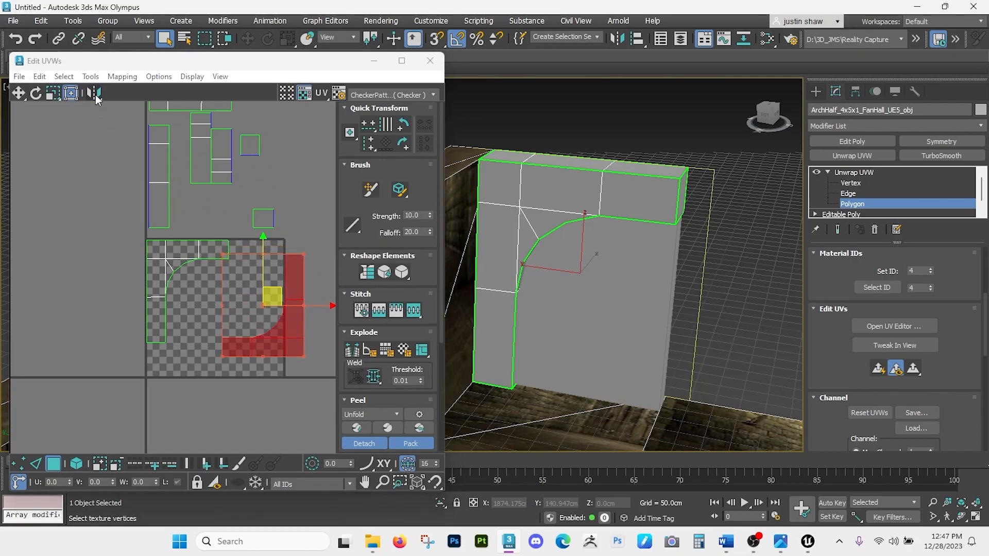
{"action": "left_click_drag", "start_coordinate": [97, 100], "coordinate": [97, 114]}
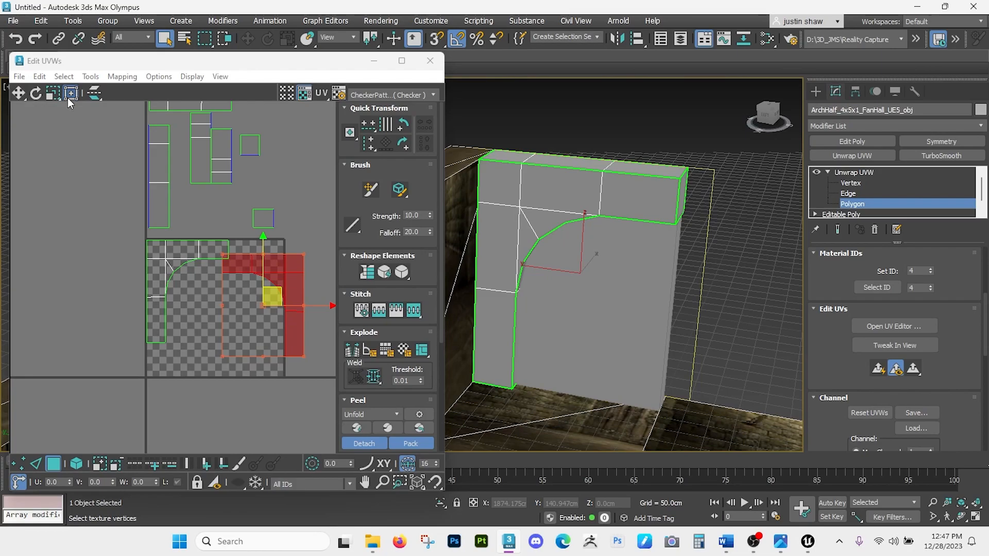
{"action": "left_click_drag", "start_coordinate": [222, 303], "coordinate": [219, 297]}
{"action": "key", "text": "ctrl+z"}
{"action": "middle_click_drag", "start_coordinate": [247, 318], "coordinate": [196, 291]}
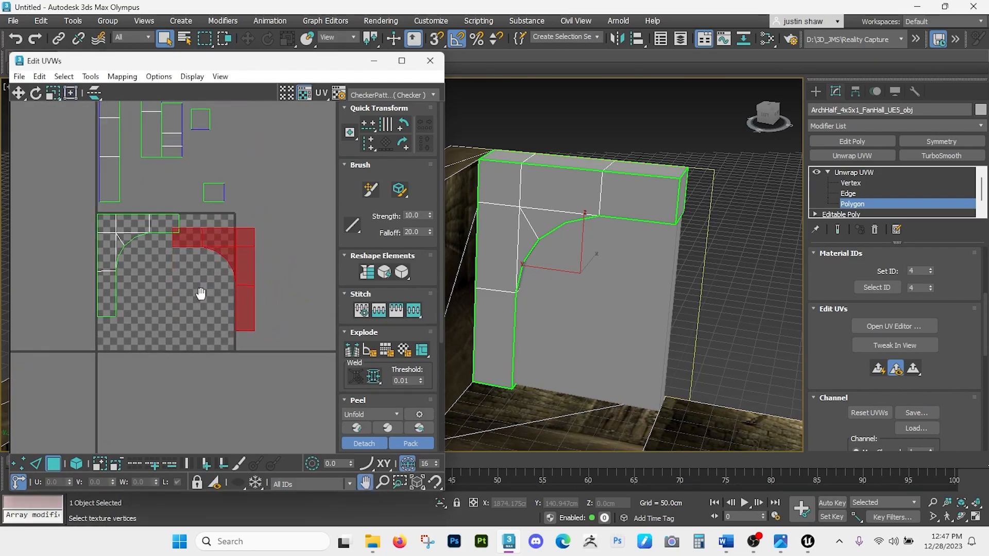
{"action": "left_click_drag", "start_coordinate": [173, 280], "coordinate": [202, 278]}
{"action": "key", "text": "ctrl+z"}
{"action": "left_click_drag", "start_coordinate": [172, 331], "coordinate": [316, 332]}
{"action": "key", "text": "ctrl+z"}
Step: Mirror the second L-shaped UV shell horizontally and lay it over the front shell in the texture tile's upper-left corner
{"action": "left_click_drag", "start_coordinate": [216, 266], "coordinate": [188, 279]}
{"action": "scroll", "coordinate": [190, 278], "scroll_direction": "up", "scroll_amount": 2}
{"action": "middle_click_drag", "start_coordinate": [197, 278], "coordinate": [213, 290]}
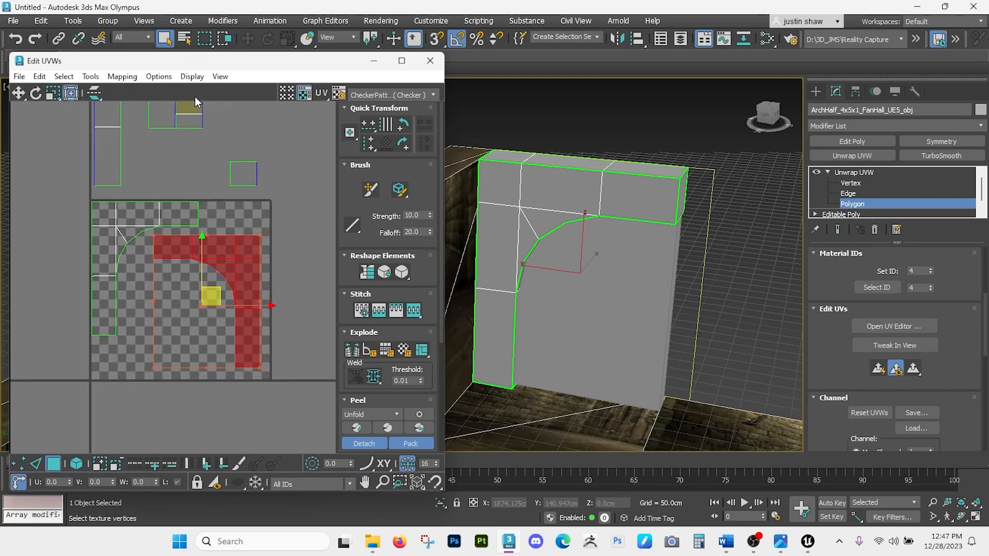
{"action": "mouse_move", "coordinate": [96, 93]}
{"action": "left_mouse_down"}
{"action": "mouse_move", "coordinate": [106, 114]}
{"action": "mouse_move", "coordinate": [97, 99]}
{"action": "left_mouse_up"}
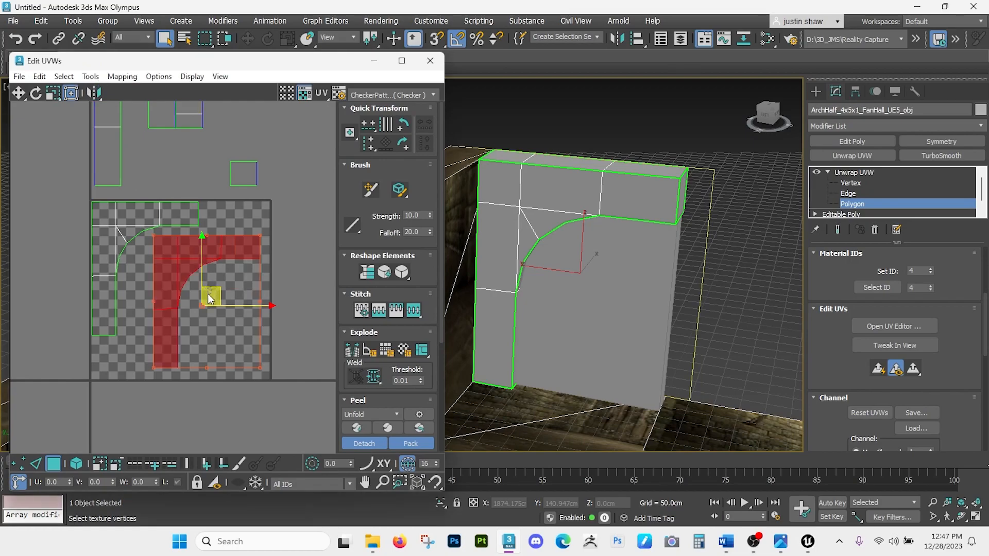
{"action": "left_click_drag", "start_coordinate": [216, 292], "coordinate": [156, 260]}
{"action": "scroll", "coordinate": [138, 256], "scroll_direction": "up", "scroll_amount": 3}
{"action": "scroll", "coordinate": [227, 288], "scroll_direction": "down", "scroll_amount": 2}
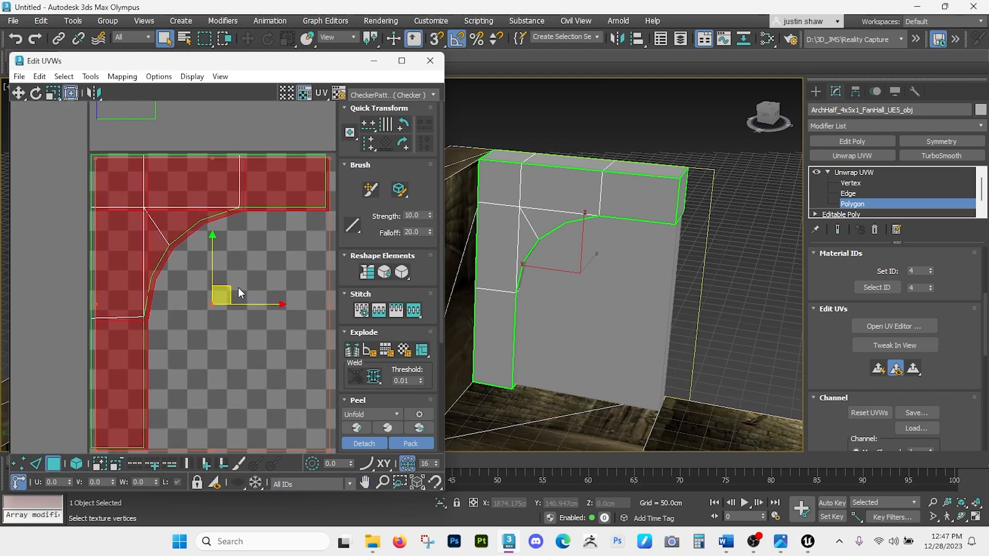
Step: Nudge the overlaid L-shaped shell until its outline lines up with the front shell along both arms and the curve
{"action": "left_click_drag", "start_coordinate": [226, 290], "coordinate": [222, 287]}
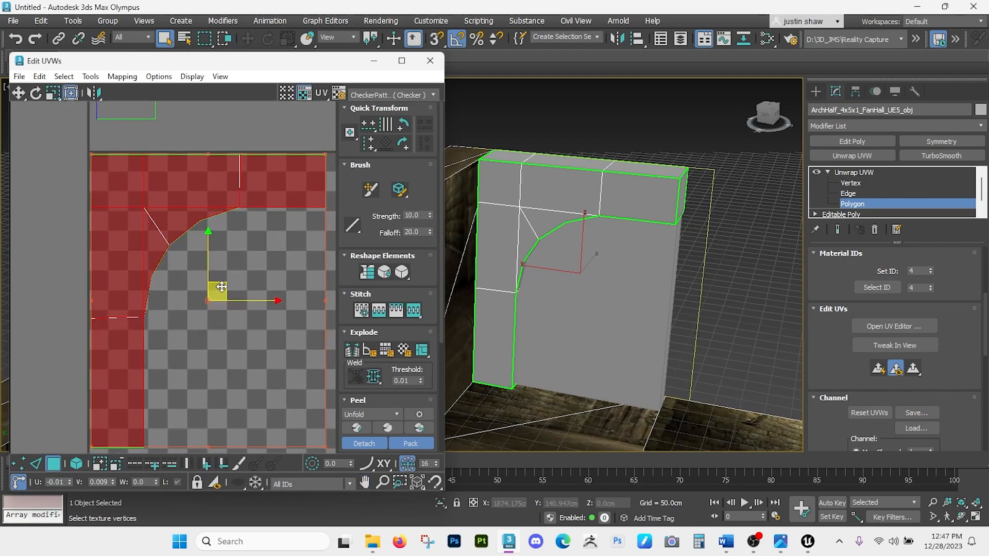
{"action": "scroll", "coordinate": [238, 238], "scroll_direction": "up", "scroll_amount": 8}
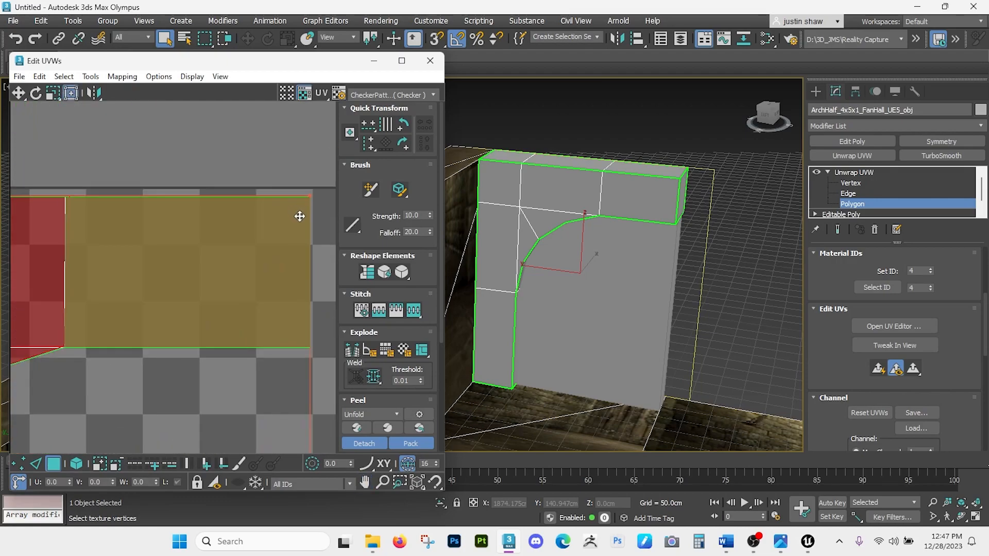
{"action": "middle_click_drag", "start_coordinate": [163, 347], "coordinate": [188, 306]}
{"action": "scroll", "coordinate": [192, 305], "scroll_direction": "down", "scroll_amount": 1}
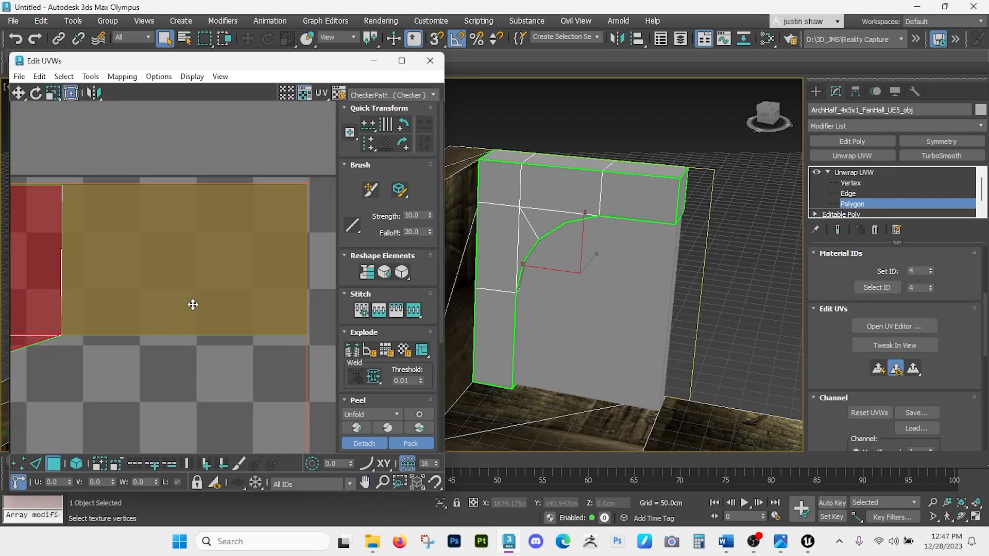
{"action": "middle_click_drag", "start_coordinate": [91, 376], "coordinate": [267, 190]}
{"action": "scroll", "coordinate": [267, 191], "scroll_direction": "down", "scroll_amount": 1}
{"action": "left_click_drag", "start_coordinate": [194, 298], "coordinate": [193, 299]}
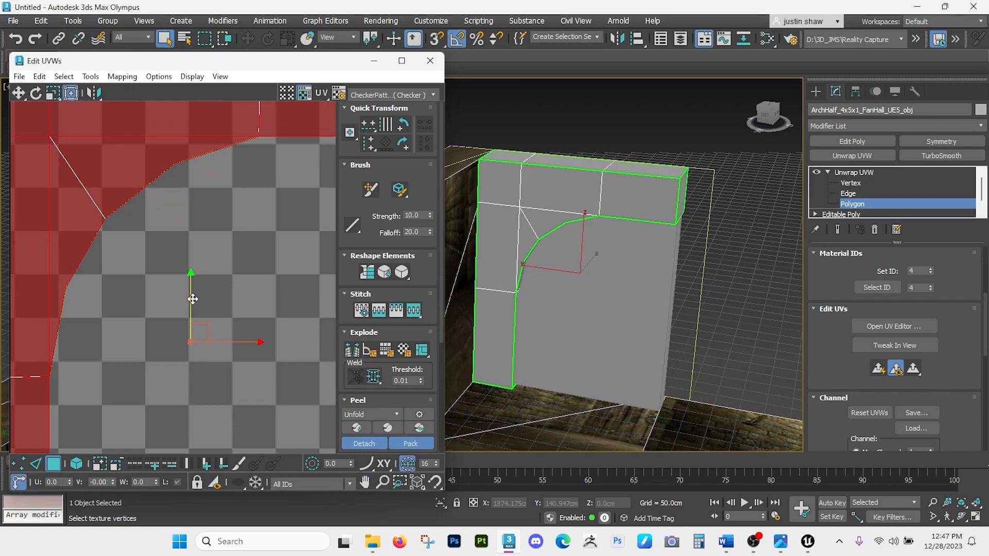
{"action": "scroll", "coordinate": [202, 265], "scroll_direction": "down", "scroll_amount": 3}
Step: Select all the inner faces of the half arch, from the inside of the leg around the curve to the underside
{"action": "middle_click_drag", "start_coordinate": [600, 262], "coordinate": [496, 287], "text": "alt"}
{"action": "left_click", "coordinate": [514, 310]}
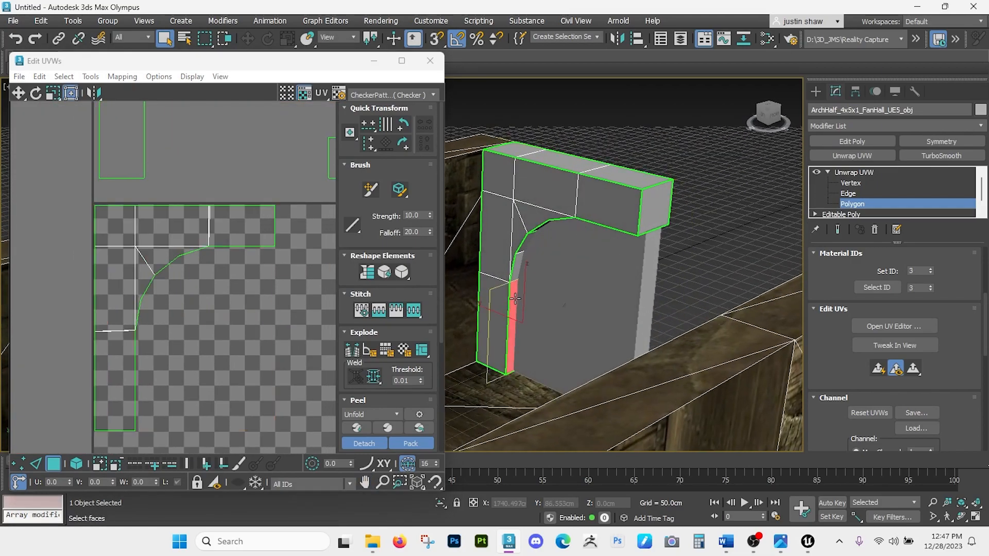
{"action": "left_click", "coordinate": [514, 270], "text": "ctrl"}
{"action": "left_click", "coordinate": [526, 246], "text": "ctrl"}
{"action": "middle_click_drag", "start_coordinate": [545, 269], "coordinate": [570, 218], "text": "alt"}
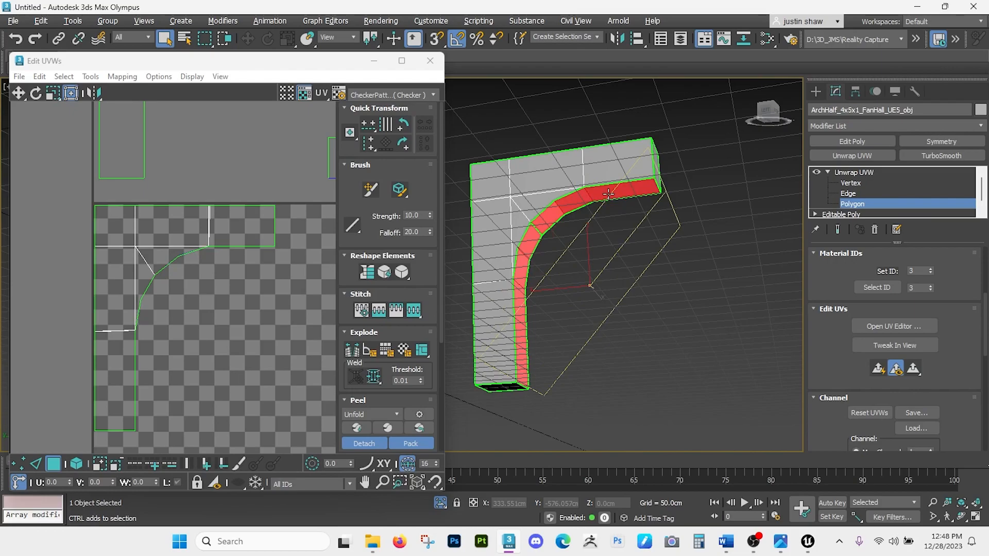
{"action": "middle_click_drag", "start_coordinate": [598, 272], "coordinate": [608, 307]}
{"action": "scroll", "coordinate": [234, 278], "scroll_direction": "down", "scroll_amount": 4}
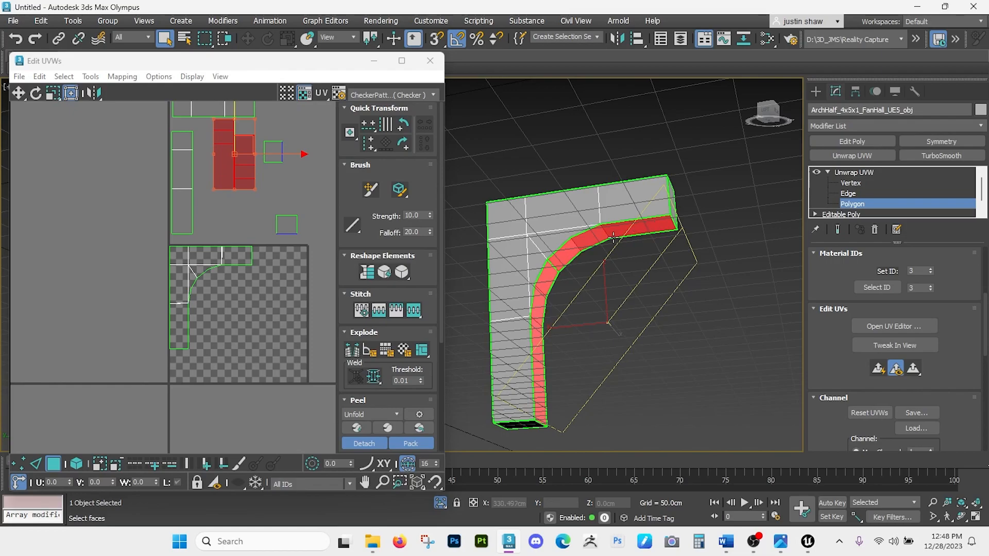
{"action": "middle_click_drag", "start_coordinate": [239, 256], "coordinate": [211, 287]}
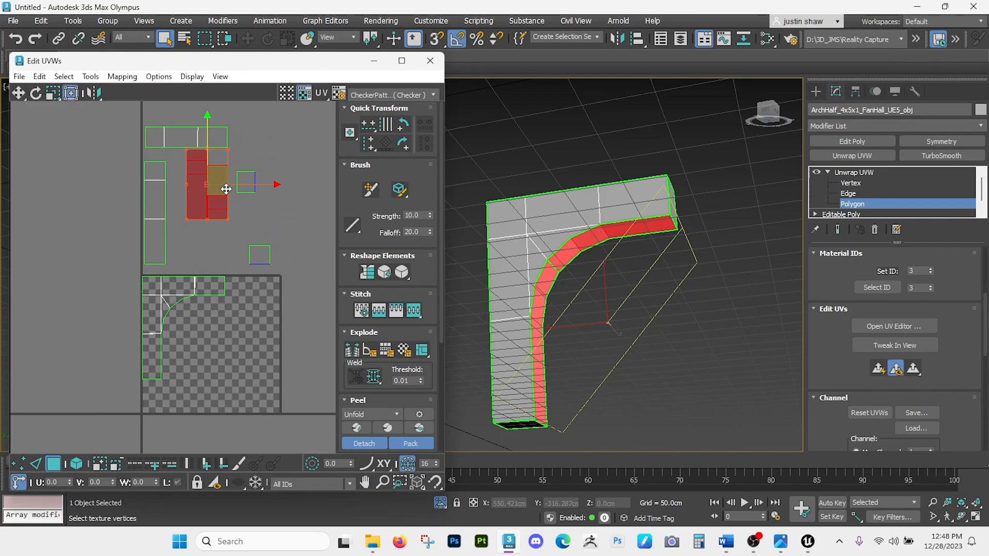
Step: Unfold the inner arch faces using Walk to closest face with normalized clusters, and place the strip along the texture tile's right edge
{"action": "left_click", "coordinate": [123, 76]}
{"action": "left_click", "coordinate": [141, 125]}
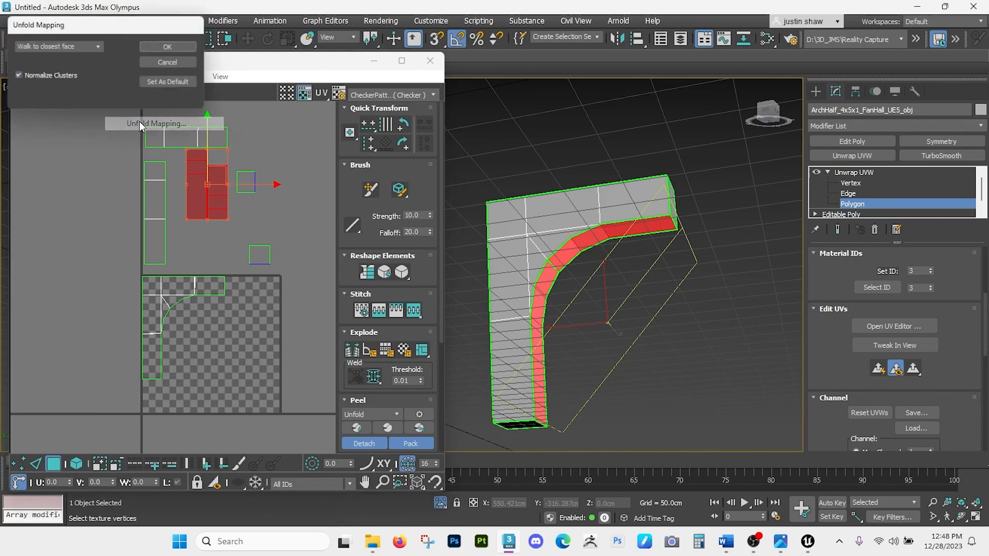
{"action": "left_click", "coordinate": [164, 46]}
{"action": "left_click_drag", "start_coordinate": [165, 336], "coordinate": [281, 337]}
{"action": "scroll", "coordinate": [270, 327], "scroll_direction": "up", "scroll_amount": 3}
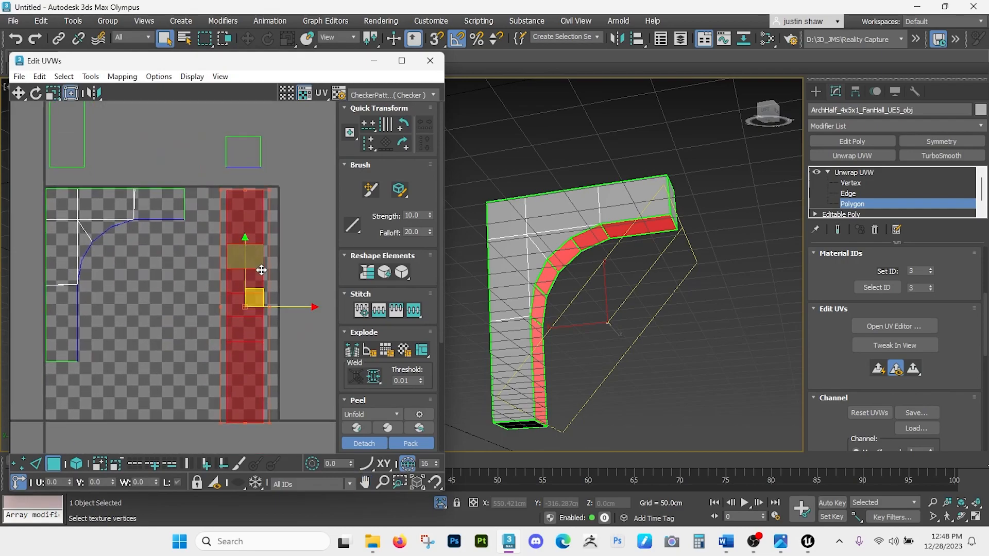
{"action": "left_click_drag", "start_coordinate": [260, 295], "coordinate": [274, 292]}
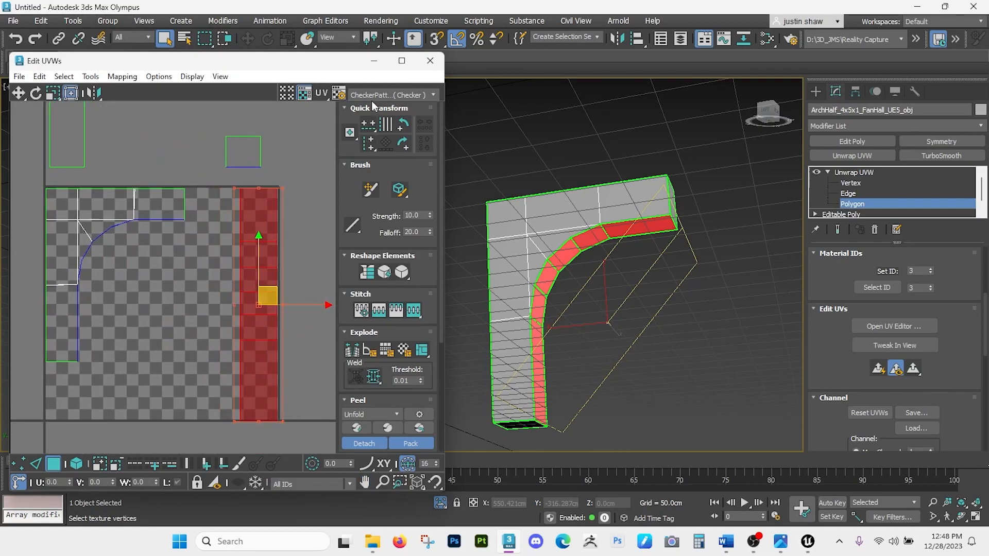
Step: Display the Texture Checker image on the arch and examine how it maps around the curve
{"action": "left_click", "coordinate": [371, 94]}
{"action": "left_click", "coordinate": [373, 107]}
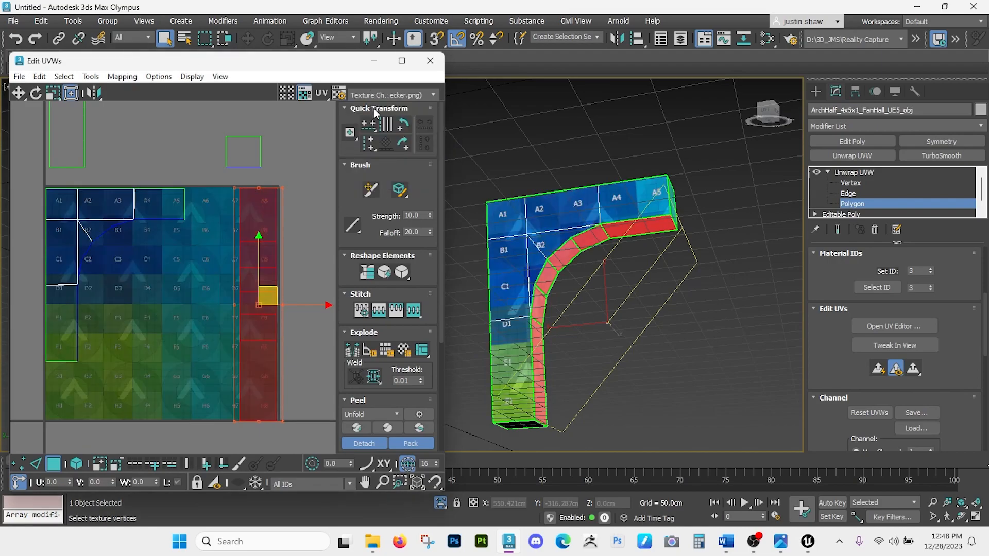
{"action": "mouse_move", "coordinate": [575, 286]}
{"action": "middle_mouse_down"}
{"action": "mouse_move", "coordinate": [528, 279]}
{"action": "mouse_move", "coordinate": [576, 267]}
{"action": "middle_mouse_up"}
{"action": "scroll", "coordinate": [559, 287], "scroll_direction": "up", "scroll_amount": 3}
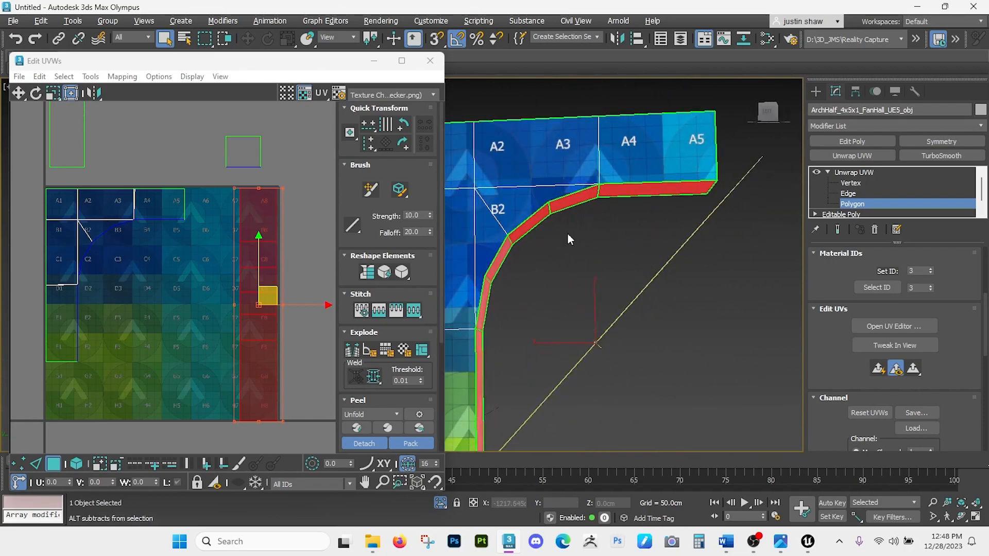
{"action": "middle_click_drag", "start_coordinate": [575, 196], "coordinate": [596, 279], "text": "alt"}
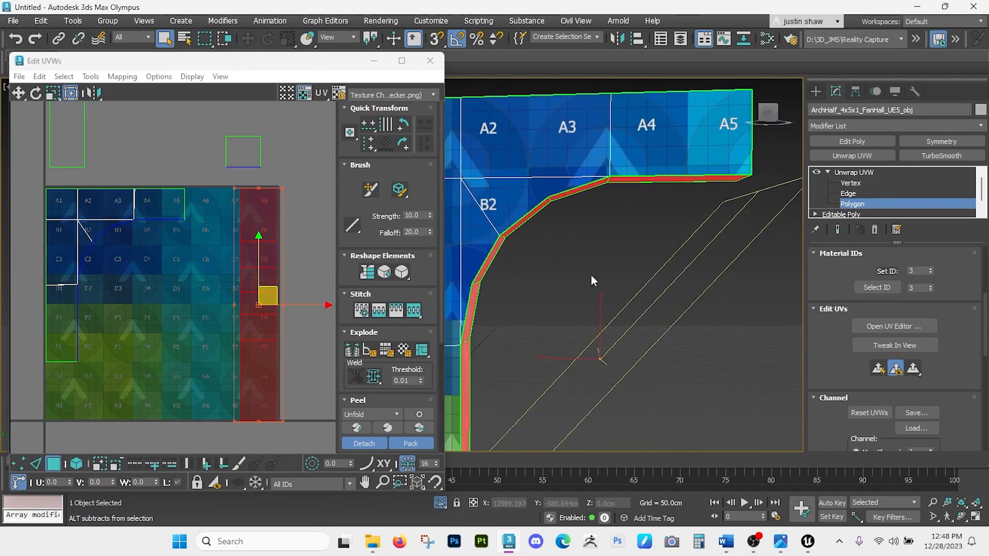
Step: Scale the inner arch strip down to about 99.5% and nudge it to fit inside the texture tile's right edge
{"action": "scroll", "coordinate": [259, 422], "scroll_direction": "up", "scroll_amount": 3}
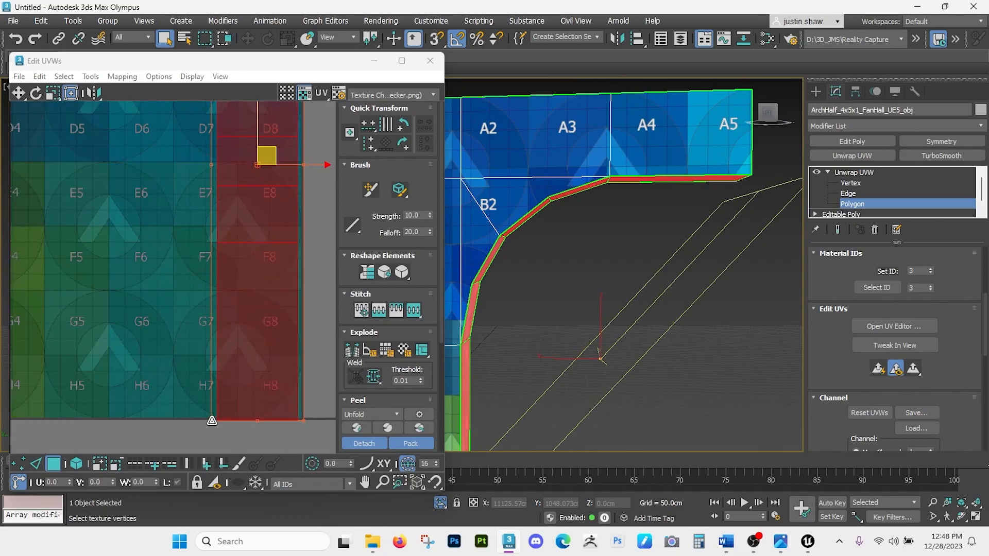
{"action": "scroll", "coordinate": [243, 220], "scroll_direction": "down", "scroll_amount": 2}
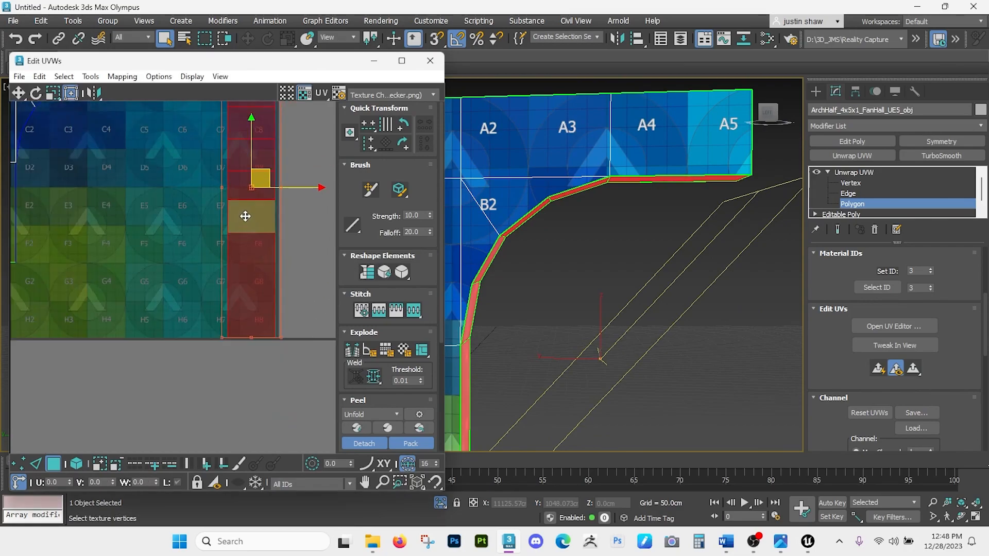
{"action": "middle_click_drag", "start_coordinate": [244, 220], "coordinate": [261, 324]}
{"action": "scroll", "coordinate": [239, 177], "scroll_direction": "up", "scroll_amount": 3}
{"action": "left_click_drag", "start_coordinate": [231, 180], "coordinate": [233, 183]}
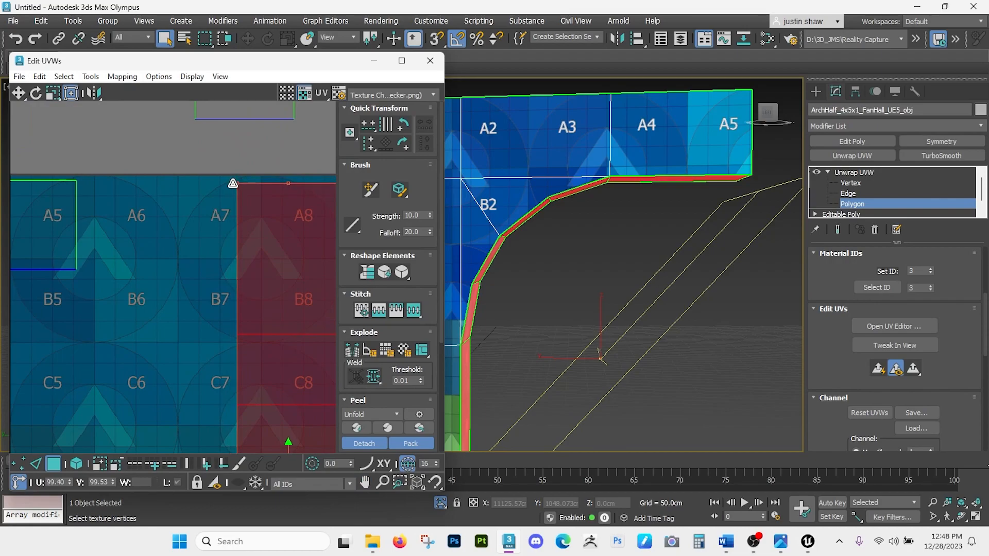
{"action": "scroll", "coordinate": [260, 239], "scroll_direction": "down", "scroll_amount": 2}
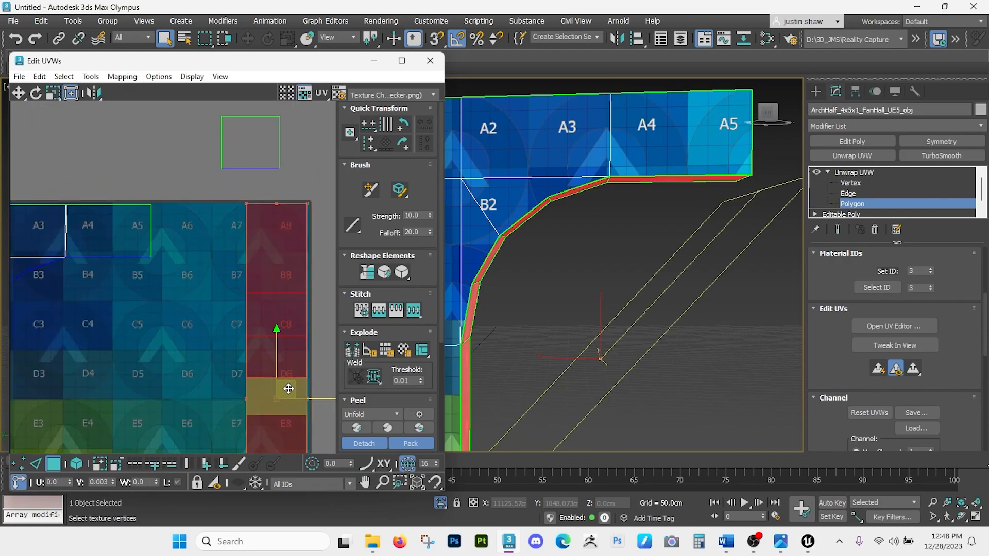
{"action": "left_click_drag", "start_coordinate": [288, 388], "coordinate": [291, 389]}
{"action": "left_click_drag", "start_coordinate": [291, 389], "coordinate": [289, 389]}
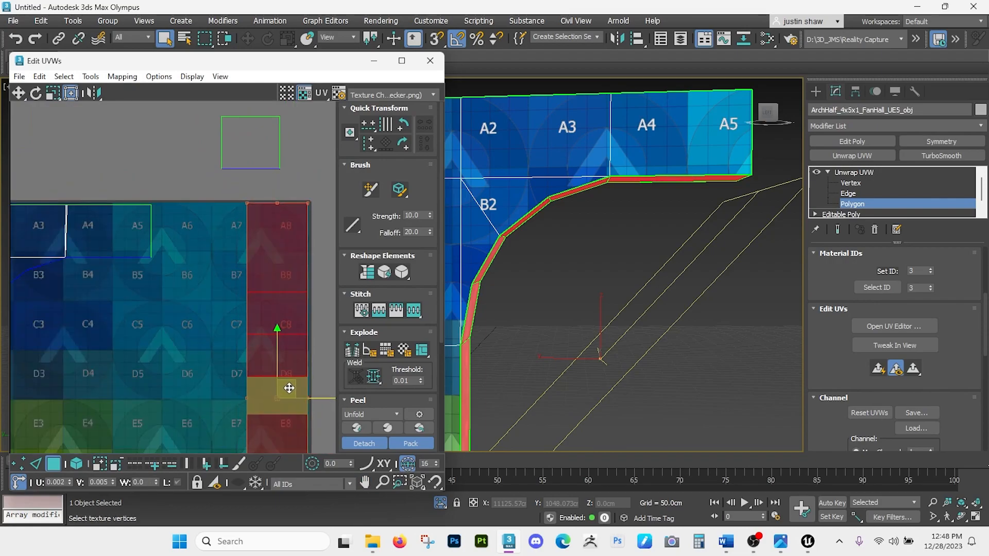
{"action": "scroll", "coordinate": [242, 320], "scroll_direction": "down", "scroll_amount": 3}
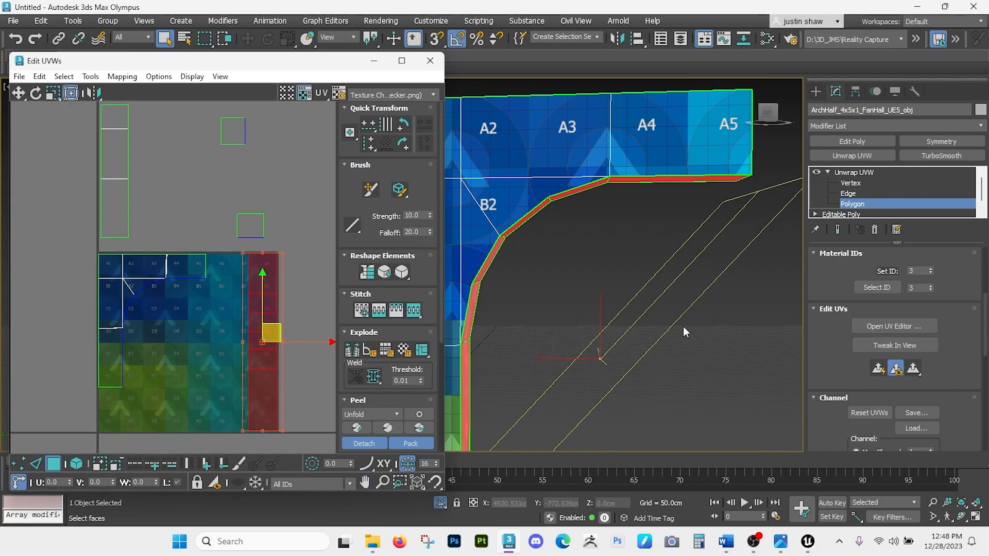
Step: Select the three top faces of the half arch and move their UV strip to the bottom-left of the texture tile
{"action": "scroll", "coordinate": [683, 326], "scroll_direction": "down", "scroll_amount": 2}
{"action": "middle_click_drag", "start_coordinate": [153, 189], "coordinate": [176, 245]}
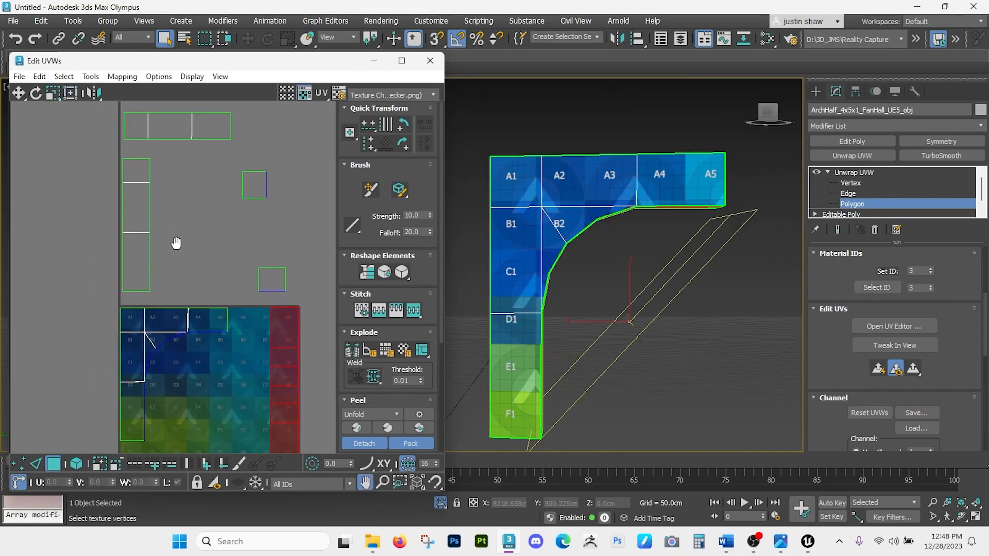
{"action": "scroll", "coordinate": [180, 242], "scroll_direction": "down", "scroll_amount": 2}
{"action": "middle_click_drag", "start_coordinate": [600, 188], "coordinate": [616, 246], "text": "alt"}
{"action": "left_click", "coordinate": [707, 189]}
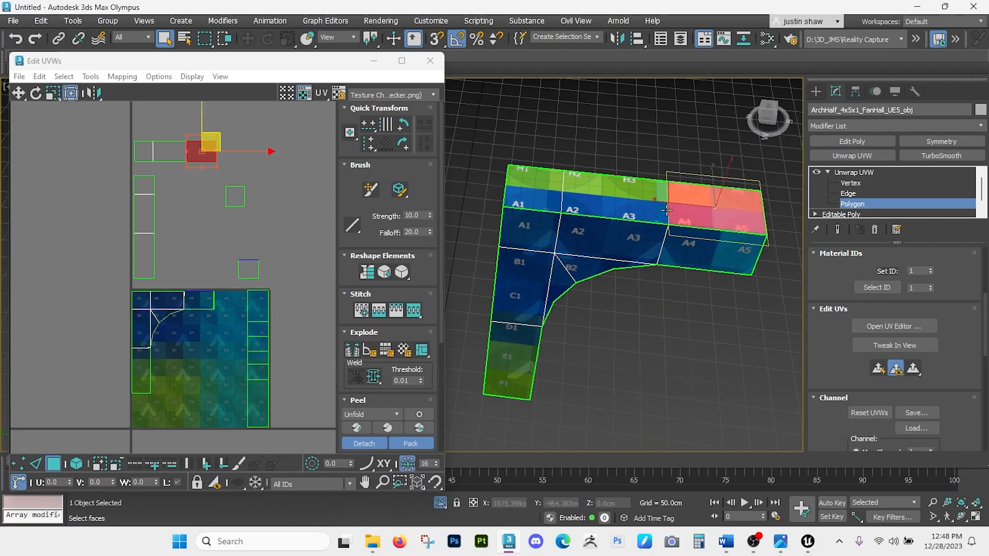
{"action": "left_click", "coordinate": [602, 193], "text": "ctrl"}
{"action": "left_click", "coordinate": [538, 187], "text": "ctrl"}
{"action": "left_click_drag", "start_coordinate": [184, 146], "coordinate": [183, 409]}
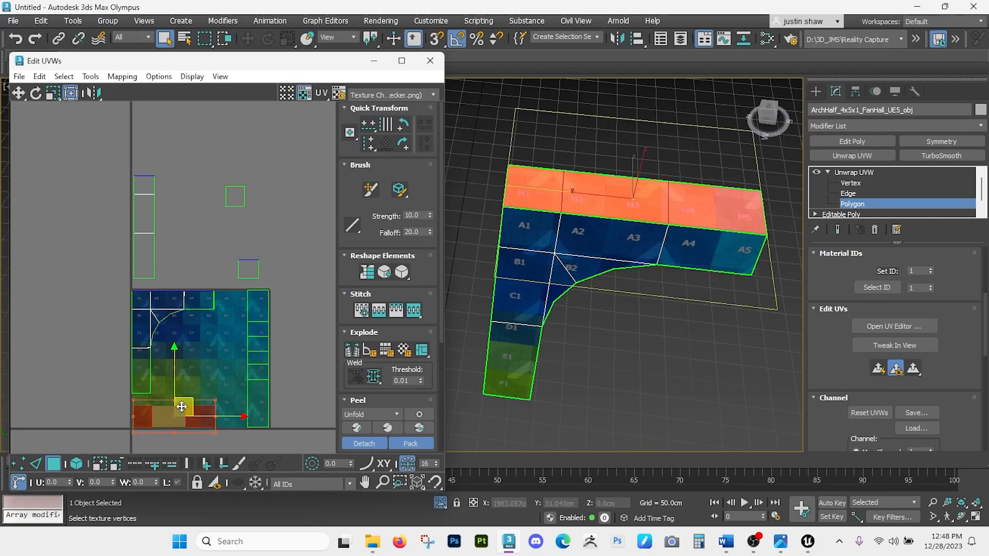
{"action": "scroll", "coordinate": [181, 407], "scroll_direction": "up", "scroll_amount": 2}
{"action": "scroll", "coordinate": [160, 172], "scroll_direction": "down", "scroll_amount": 2}
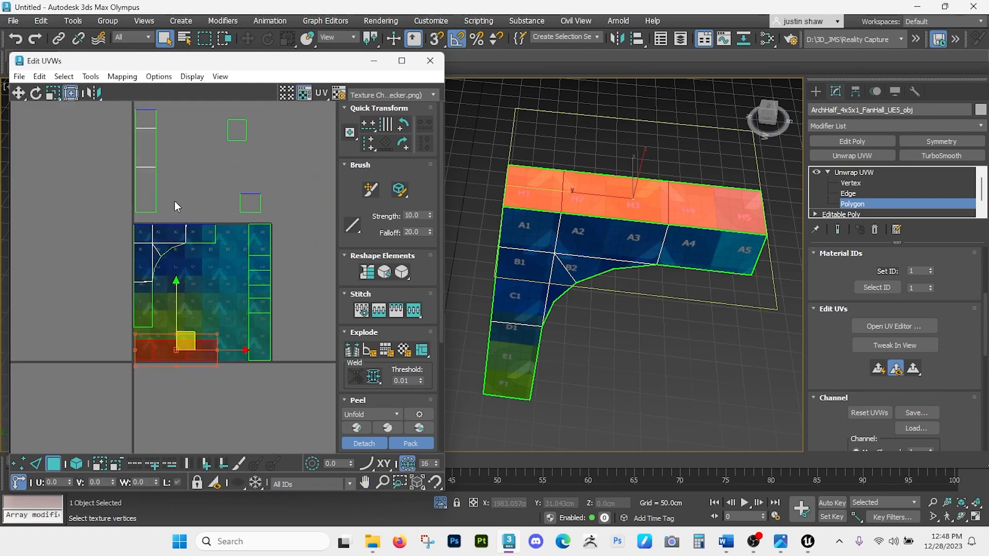
Step: Move the UV strip of the arch's outer side into the tile, over the lower part of the inner arch strip
{"action": "key", "text": "ctrl+z"}
{"action": "left_click_drag", "start_coordinate": [161, 154], "coordinate": [248, 297]}
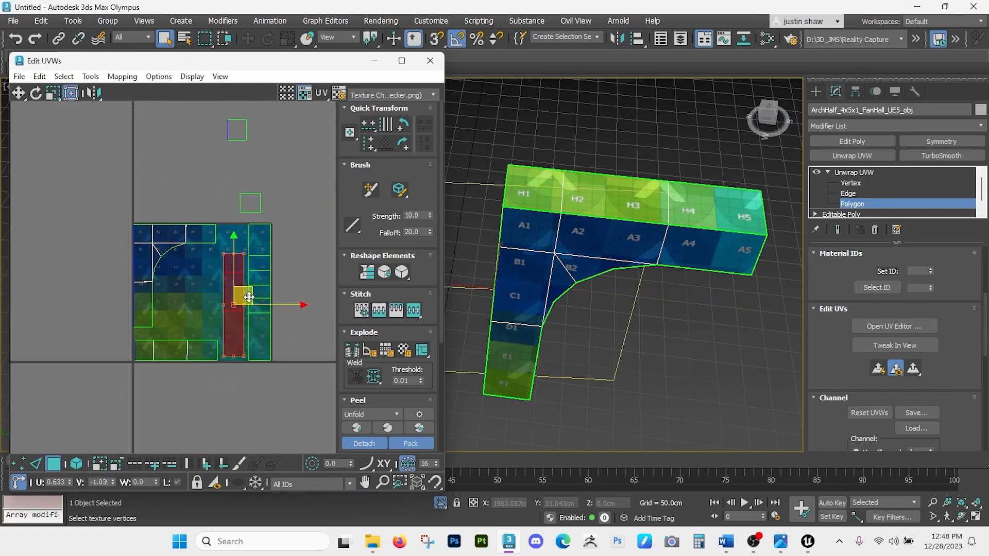
{"action": "middle_click_drag", "start_coordinate": [556, 329], "coordinate": [647, 332], "text": "alt"}
{"action": "scroll", "coordinate": [231, 281], "scroll_direction": "up", "scroll_amount": 4}
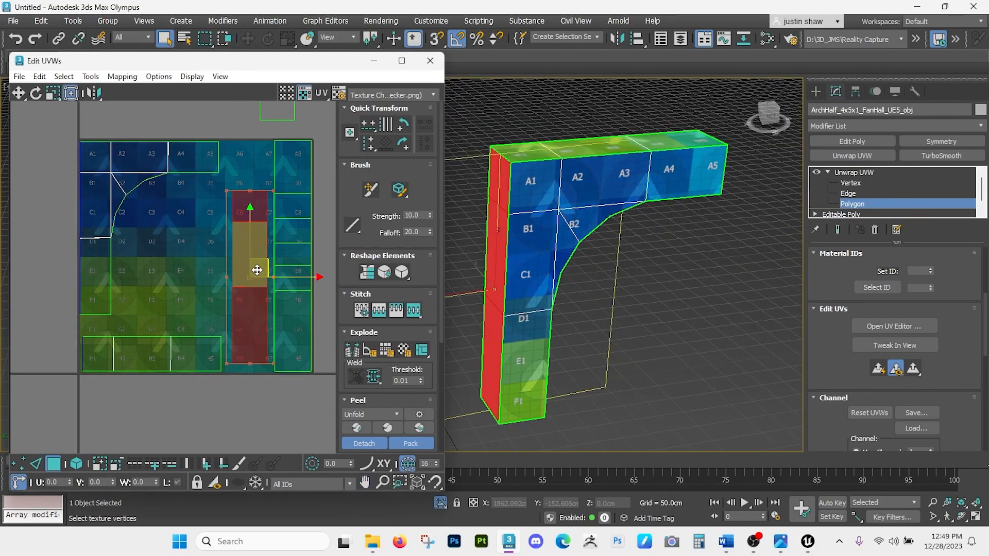
{"action": "middle_click_drag", "start_coordinate": [520, 253], "coordinate": [488, 149], "text": "alt"}
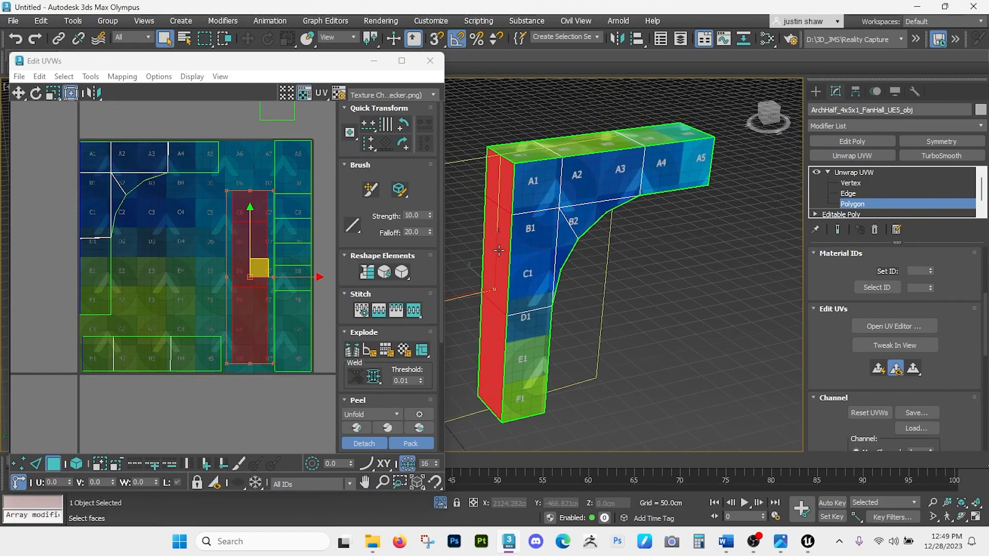
{"action": "middle_click_drag", "start_coordinate": [499, 250], "coordinate": [518, 218], "text": "alt"}
{"action": "left_click_drag", "start_coordinate": [260, 265], "coordinate": [303, 271]}
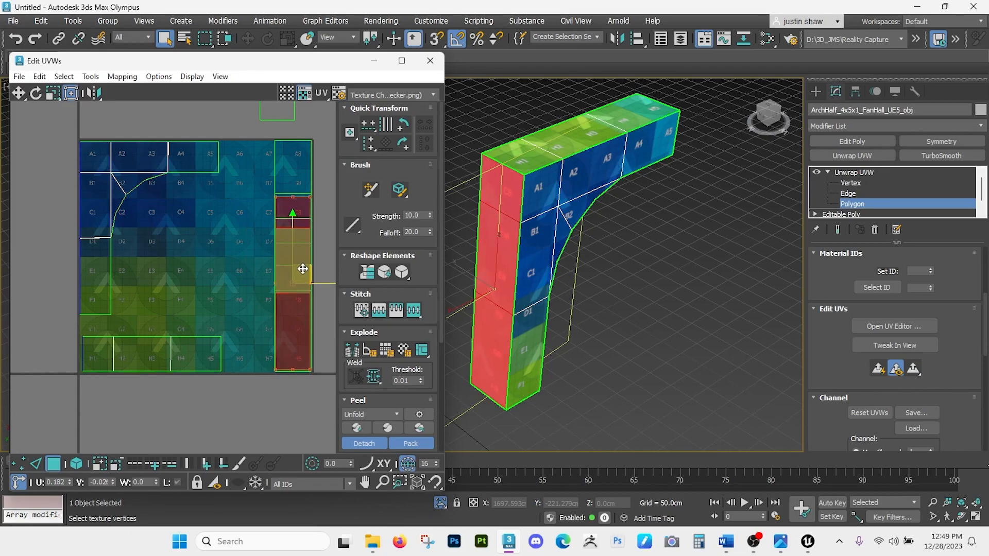
{"action": "left_click_drag", "start_coordinate": [302, 269], "coordinate": [303, 269]}
Step: Move the top faces' UV strip over the upper part of the inner arch strip in the tile's right column
{"action": "left_click", "coordinate": [88, 361]}
{"action": "left_click_drag", "start_coordinate": [111, 341], "coordinate": [306, 199]}
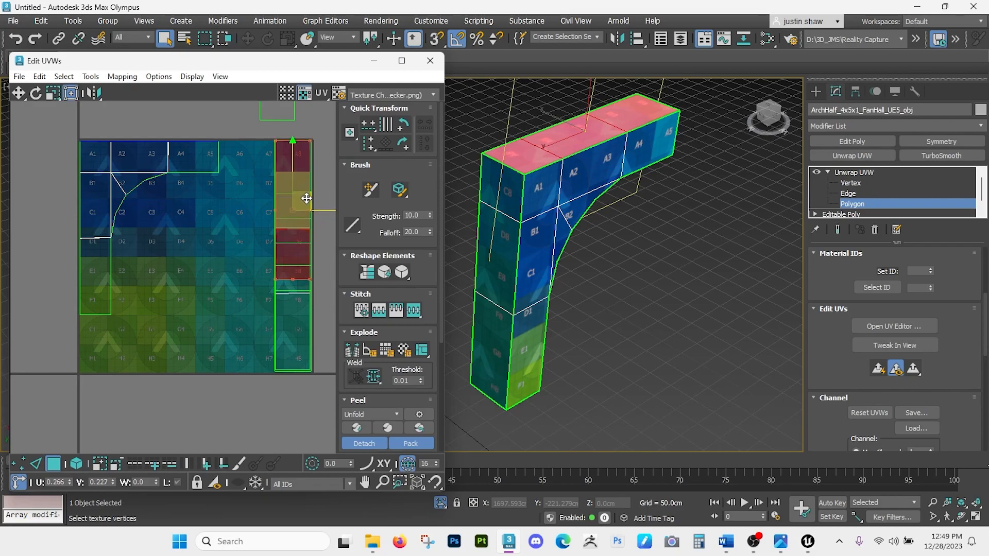
{"action": "scroll", "coordinate": [275, 216], "scroll_direction": "up", "scroll_amount": 8}
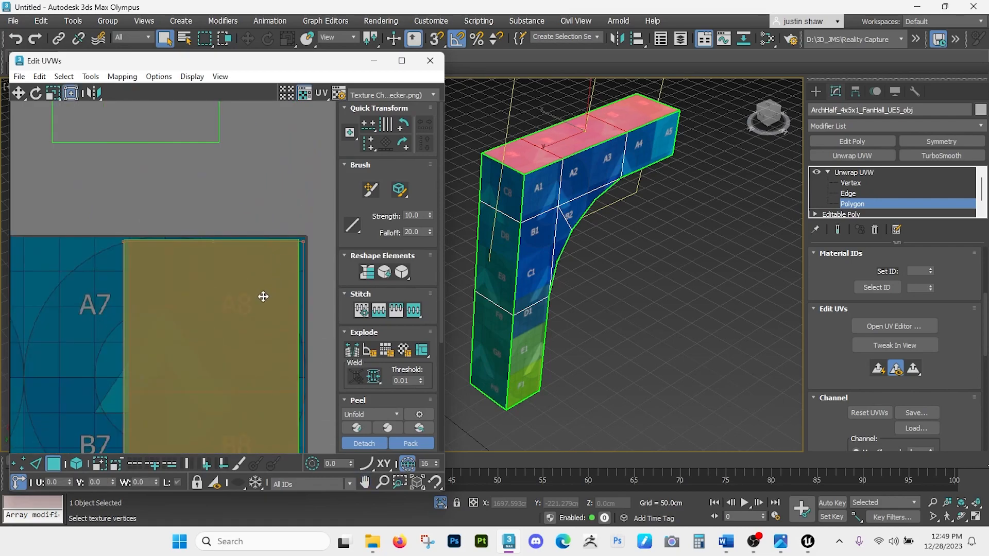
{"action": "scroll", "coordinate": [261, 314], "scroll_direction": "down", "scroll_amount": 5}
{"action": "middle_click_drag", "start_coordinate": [214, 371], "coordinate": [244, 350]}
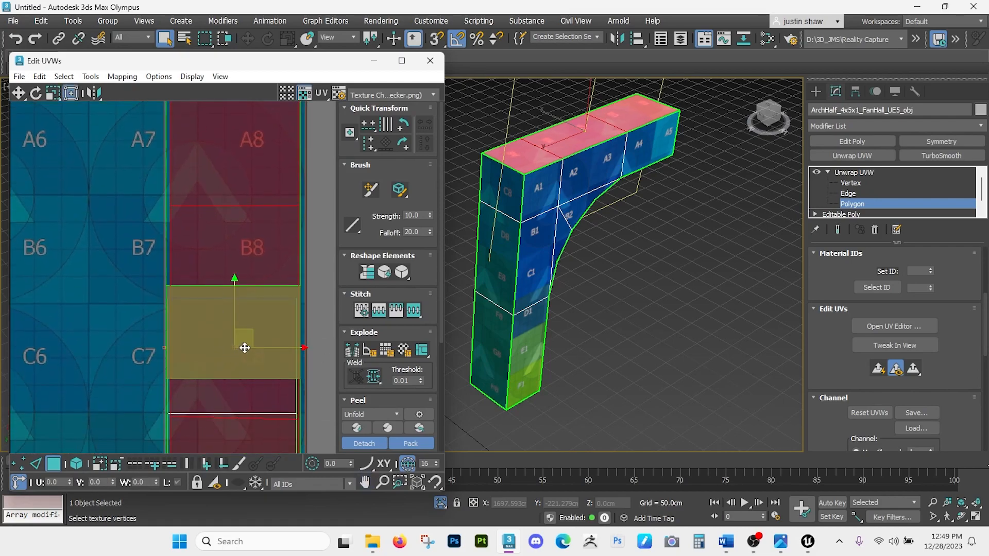
Step: Move the half arch's two small end-face UV shells into the texture tile, stacked at the upper end of its right column
{"action": "scroll", "coordinate": [243, 328], "scroll_direction": "down", "scroll_amount": 5}
{"action": "middle_click_drag", "start_coordinate": [226, 267], "coordinate": [231, 294]}
{"action": "left_click", "coordinate": [235, 255]}
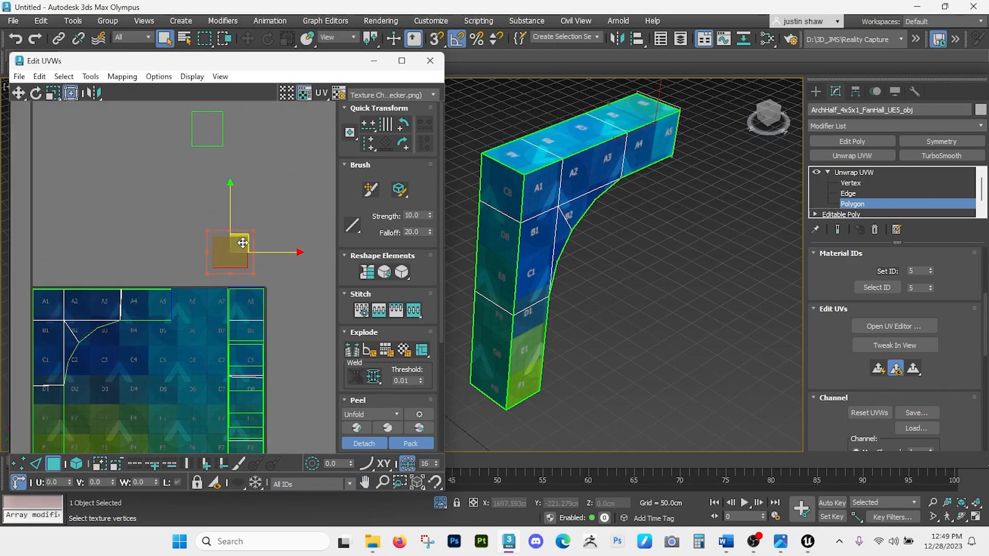
{"action": "left_click_drag", "start_coordinate": [243, 243], "coordinate": [258, 301]}
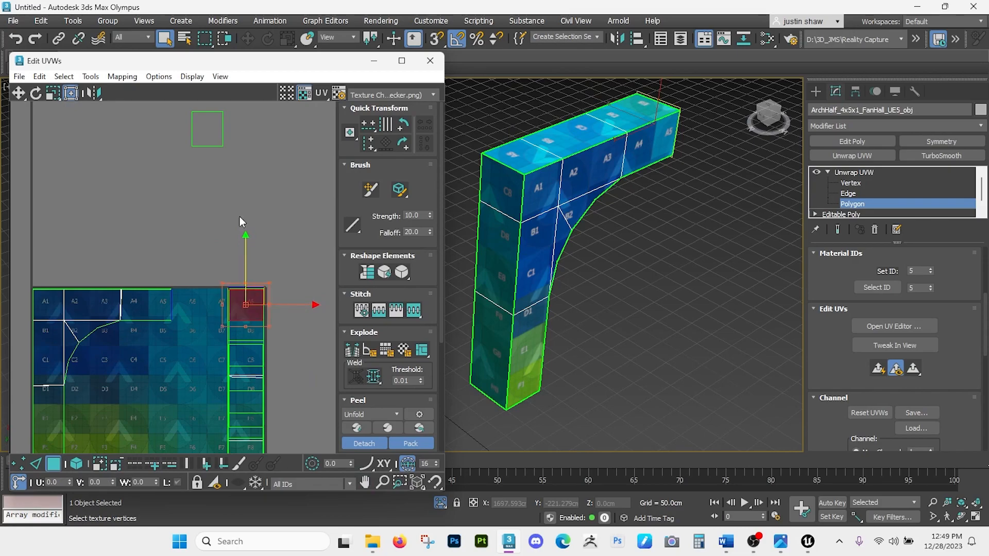
{"action": "middle_click_drag", "start_coordinate": [248, 289], "coordinate": [251, 344]}
{"action": "left_click_drag", "start_coordinate": [249, 354], "coordinate": [249, 378]}
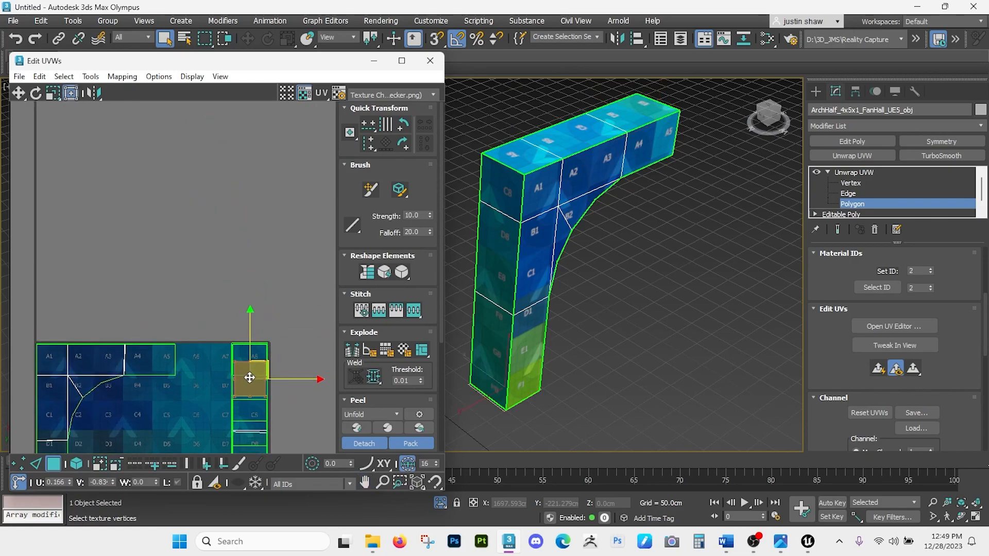
{"action": "scroll", "coordinate": [247, 360], "scroll_direction": "down", "scroll_amount": 5}
Step: Convert the half arch to Editable Poly and exit isolation to show the rest of the hall
{"action": "middle_click_drag", "start_coordinate": [582, 295], "coordinate": [515, 273], "text": "alt"}
{"action": "middle_click_drag", "start_coordinate": [253, 375], "coordinate": [274, 257]}
{"action": "right_click", "coordinate": [548, 201]}
{"action": "mouse_move", "coordinate": [587, 344]}
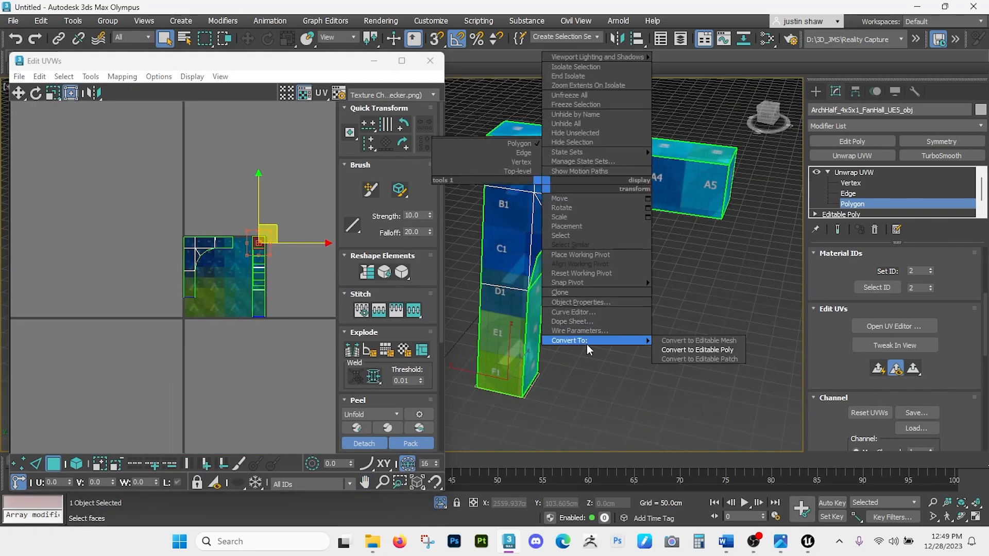
{"action": "left_click", "coordinate": [683, 347]}
{"action": "middle_click_drag", "start_coordinate": [603, 283], "coordinate": [589, 274]}
{"action": "key", "text": "alt+q"}
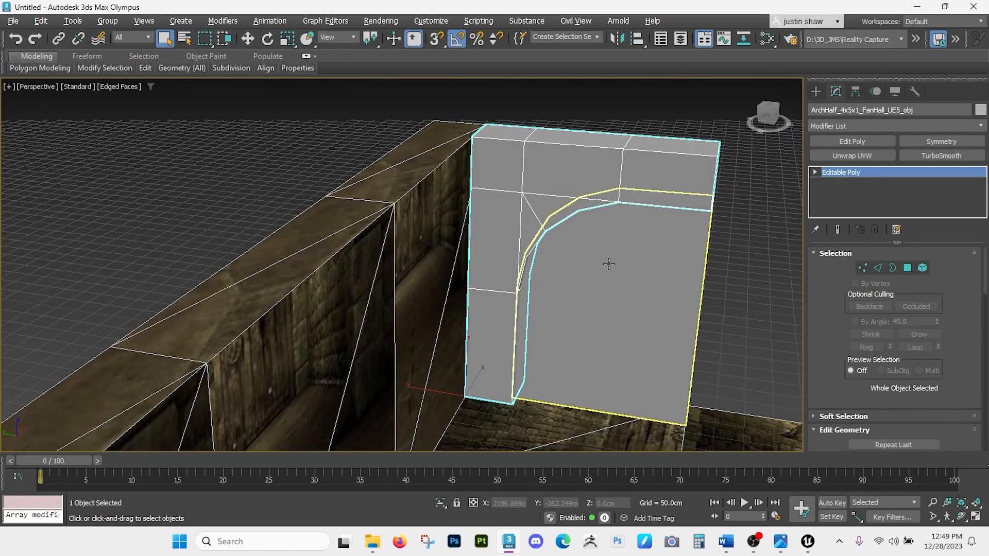
Step: Select the door half together with the arch half, apply an Unwrap UVW modifier to both, and open the UV editor
{"action": "left_click", "coordinate": [602, 259]}
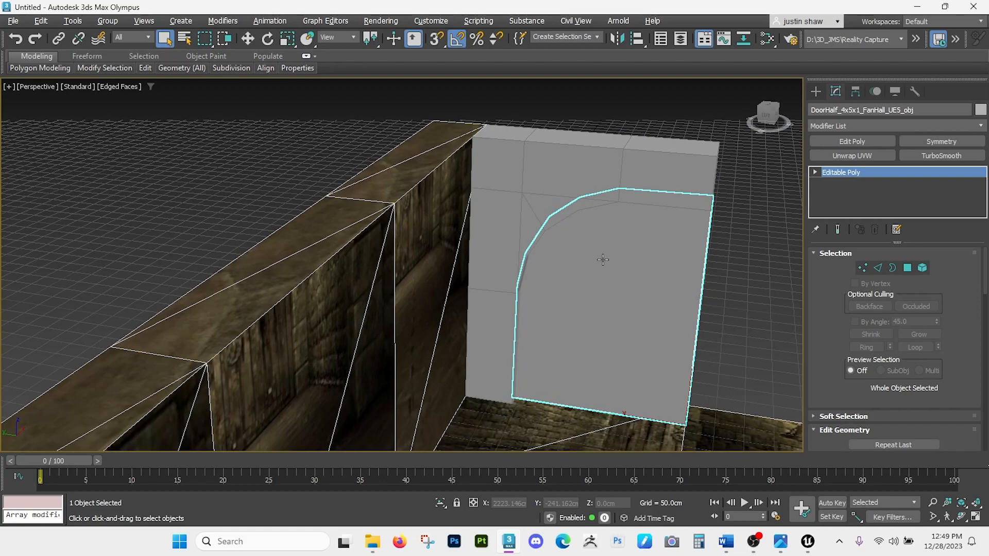
{"action": "left_click", "coordinate": [530, 180], "text": "ctrl"}
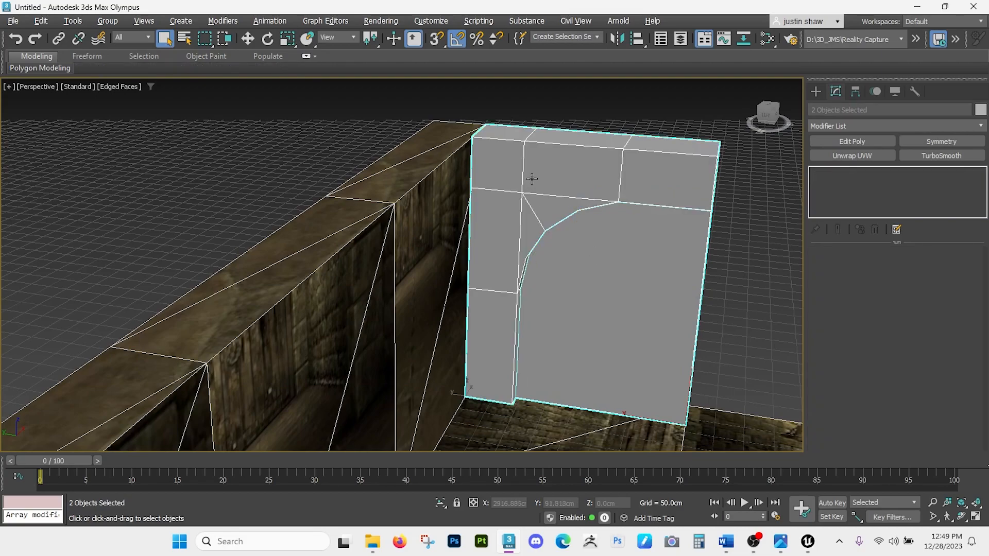
{"action": "type", "text": "xun"}
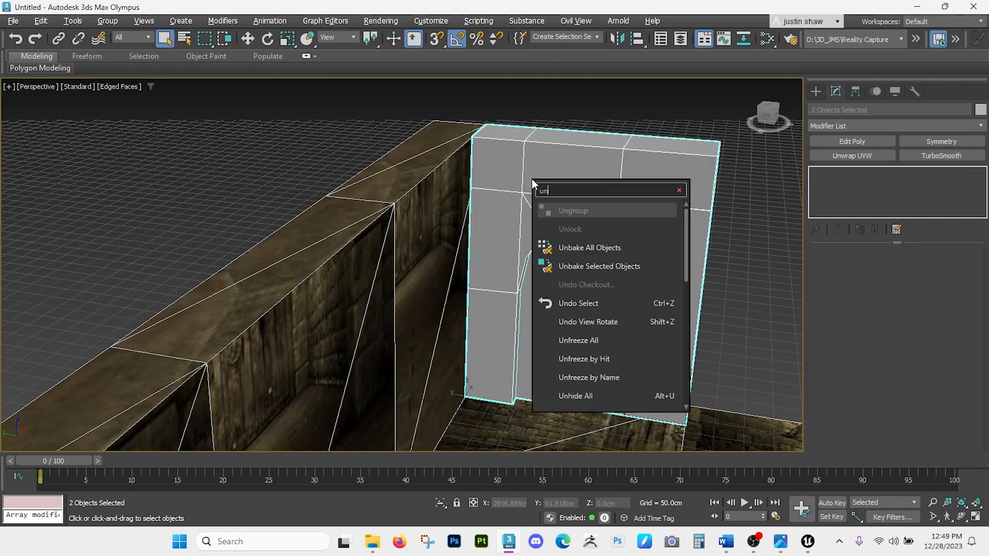
{"action": "type", "text": "wrap"}
{"action": "left_click", "coordinate": [566, 209]}
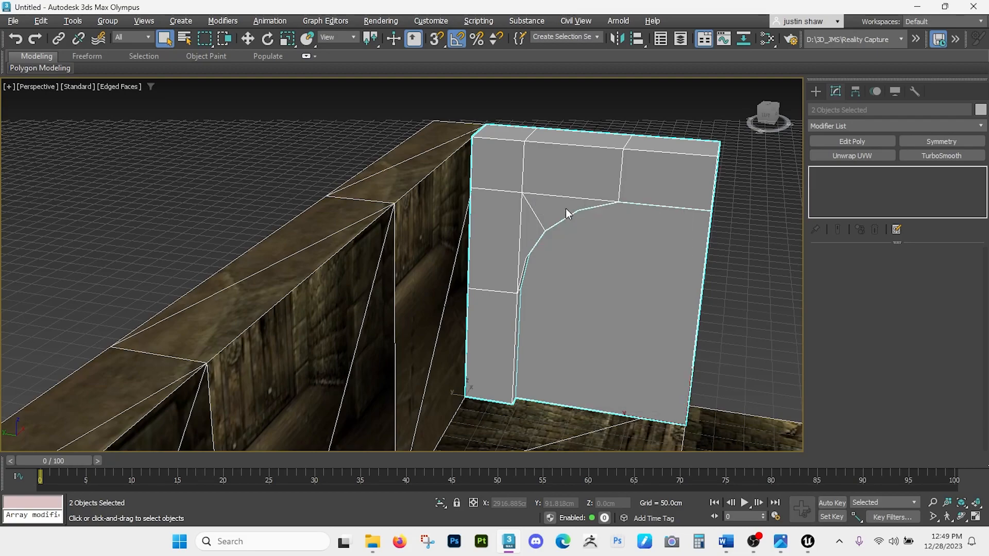
{"action": "scroll", "coordinate": [843, 332], "scroll_direction": "down", "scroll_amount": 3}
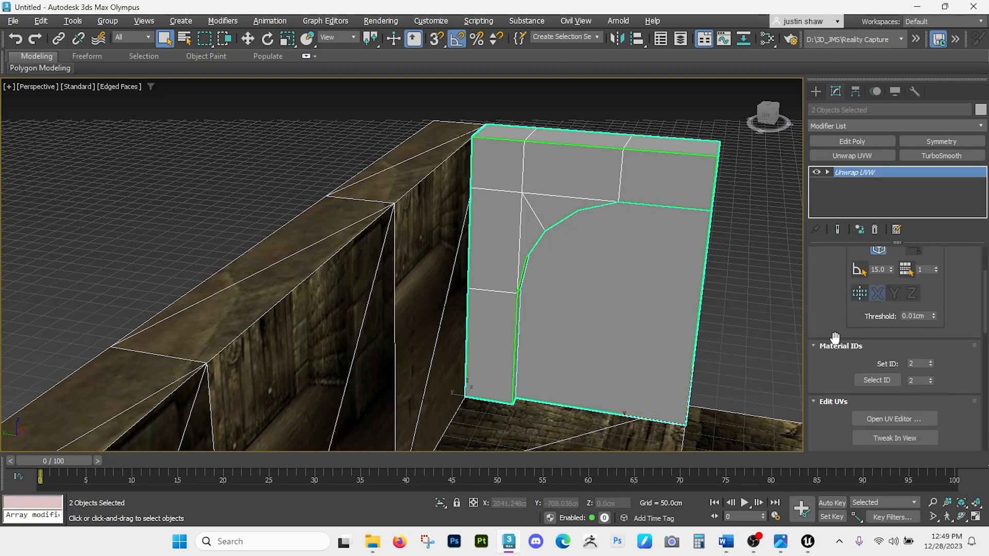
{"action": "left_click", "coordinate": [868, 420]}
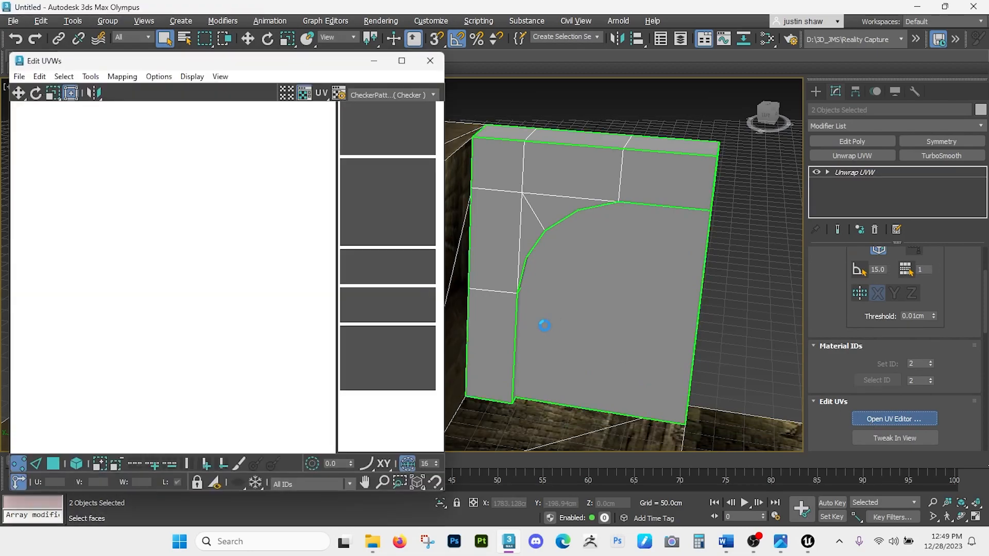
{"action": "scroll", "coordinate": [194, 247], "scroll_direction": "down", "scroll_amount": 4}
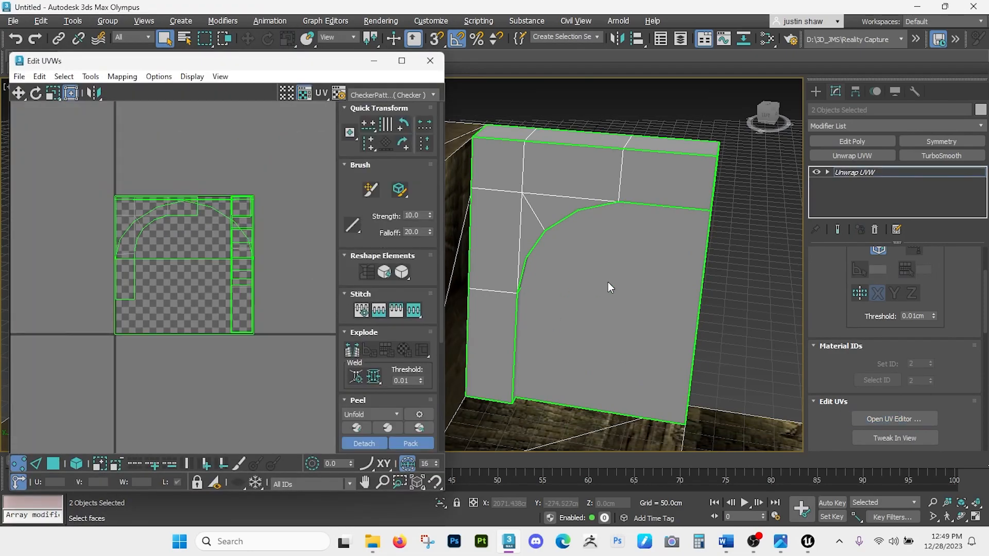
Step: Try to move the door's front-face UV shell up and out of the texture tile
{"action": "left_click", "coordinate": [828, 172]}
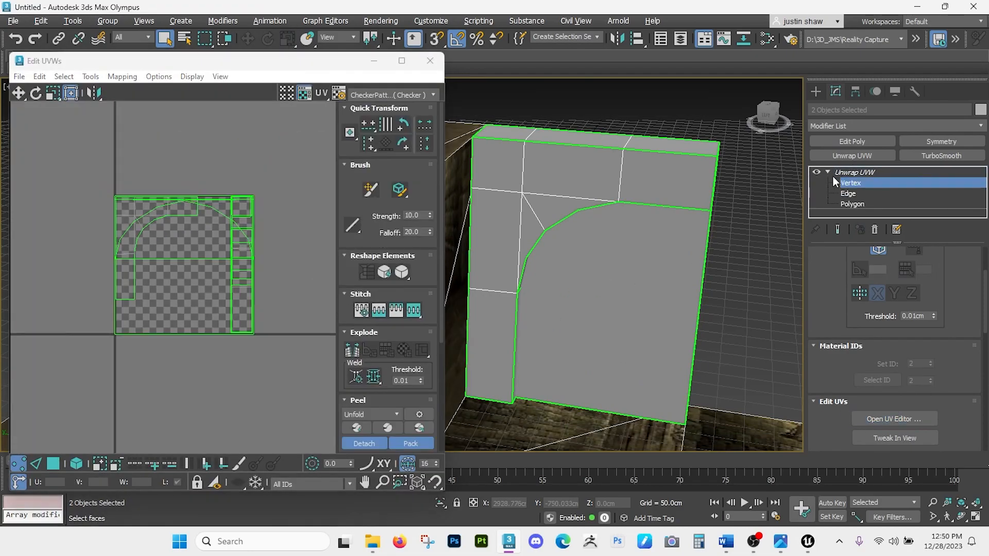
{"action": "left_click", "coordinate": [853, 204]}
{"action": "left_click", "coordinate": [622, 289]}
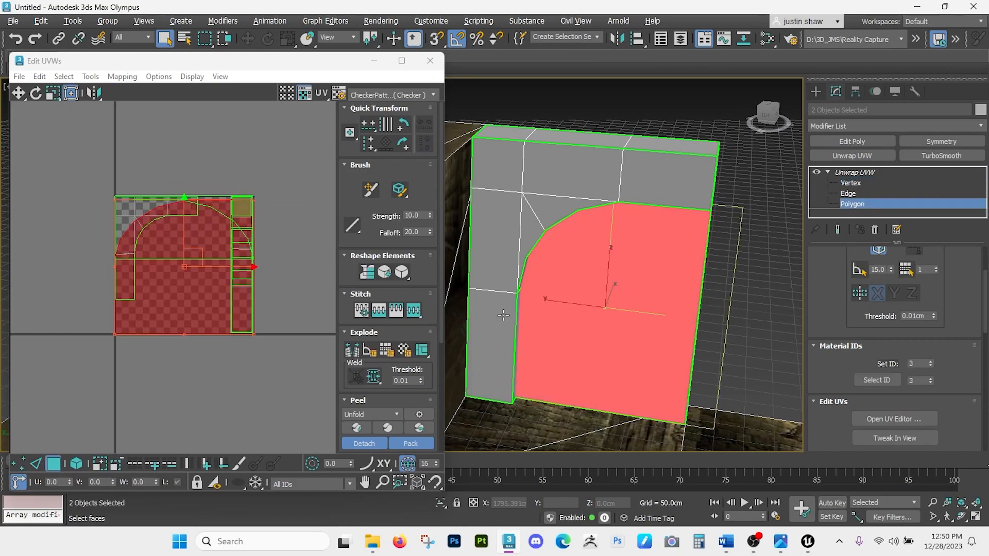
{"action": "scroll", "coordinate": [144, 278], "scroll_direction": "down", "scroll_amount": 2}
{"action": "left_click_drag", "start_coordinate": [171, 257], "coordinate": [317, 140]}
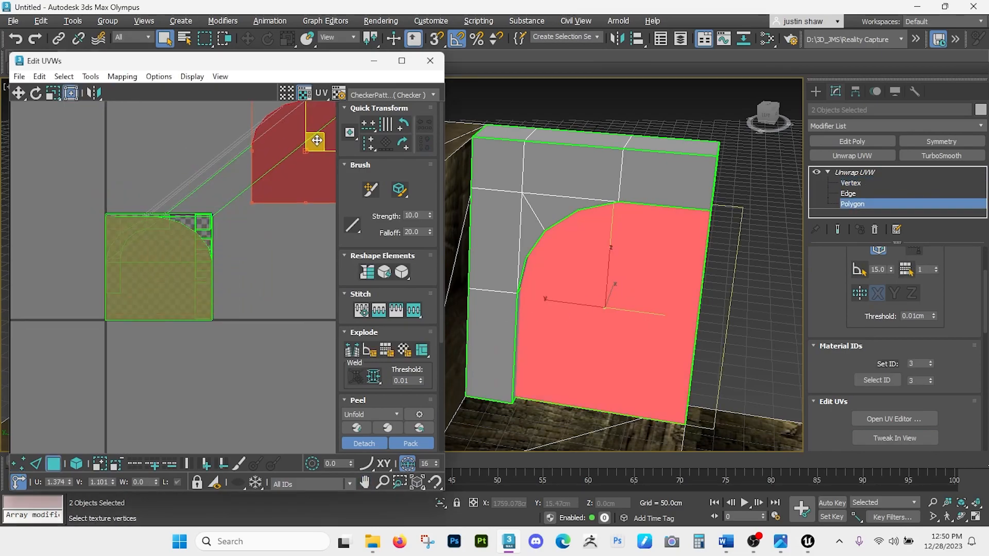
{"action": "key", "text": "ctrl+z"}
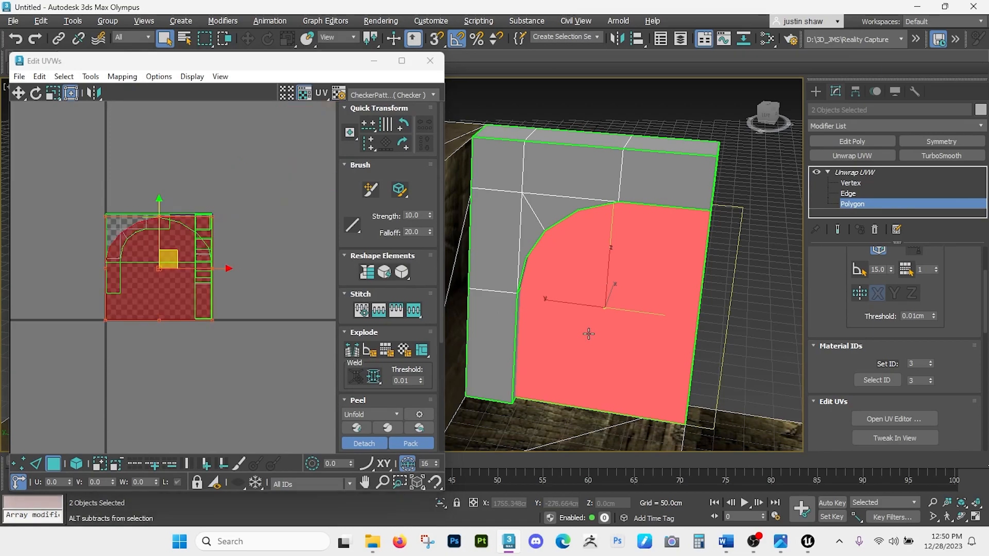
{"action": "scroll", "coordinate": [572, 325], "scroll_direction": "up", "scroll_amount": 5}
{"action": "scroll", "coordinate": [563, 317], "scroll_direction": "down", "scroll_amount": 5}
{"action": "middle_click_drag", "start_coordinate": [596, 312], "coordinate": [590, 255]}
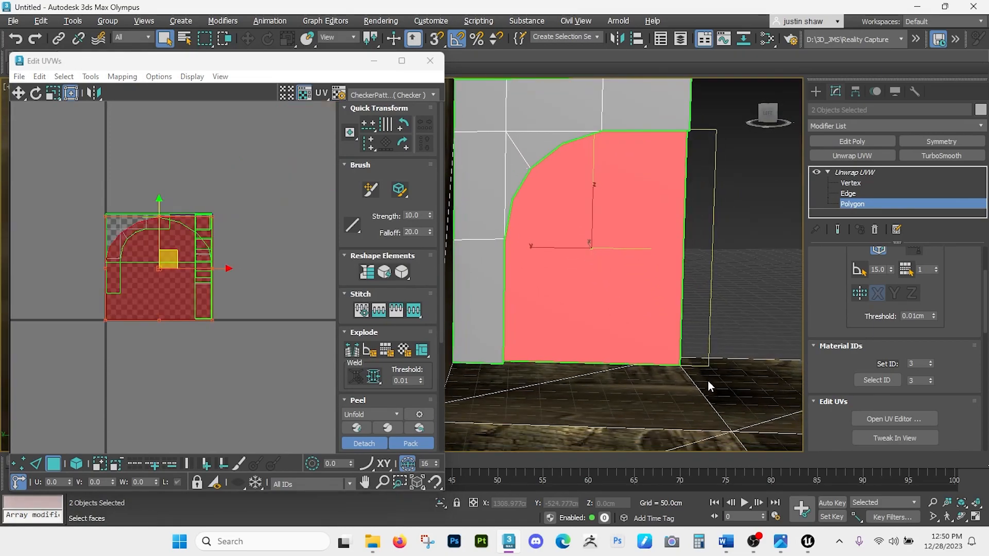
{"action": "mouse_move", "coordinate": [642, 282]}
{"action": "middle_mouse_down", "text": "alt"}
{"action": "mouse_move", "coordinate": [648, 252]}
{"action": "mouse_move", "coordinate": [645, 277]}
{"action": "middle_mouse_up", "text": "alt"}
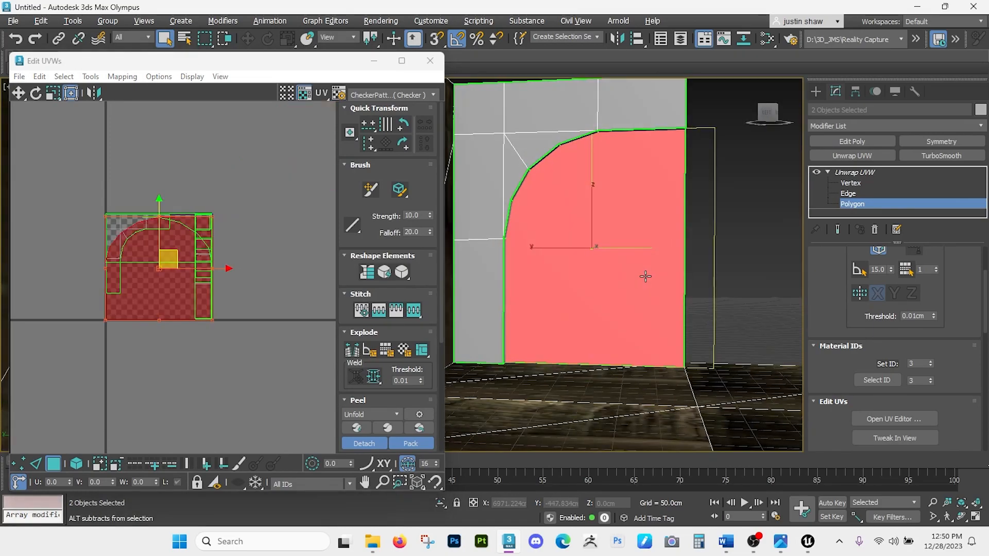
Step: Select only the door half, isolate it, and open its UV editor with polygon selection active
{"action": "left_click", "coordinate": [855, 175]}
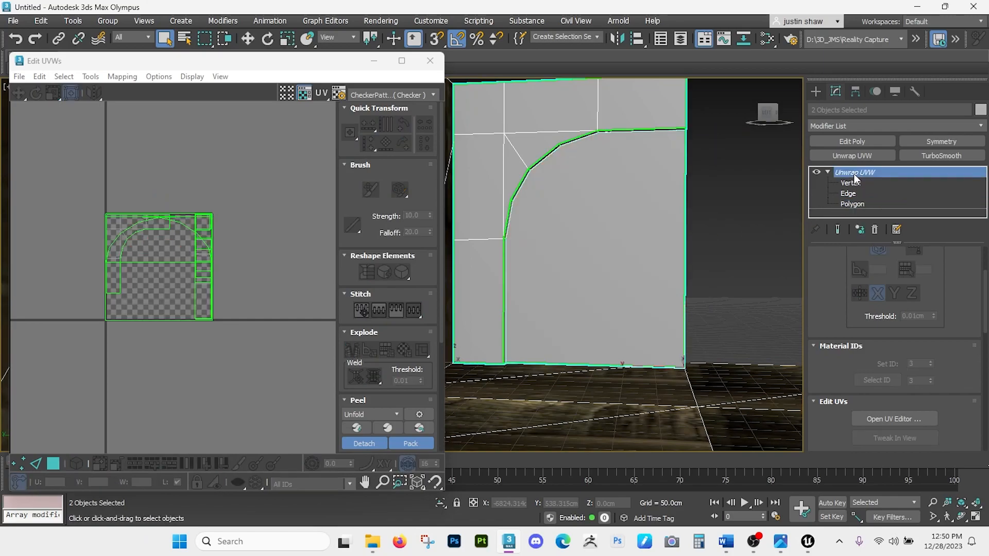
{"action": "left_click", "coordinate": [718, 231]}
{"action": "left_click", "coordinate": [572, 230]}
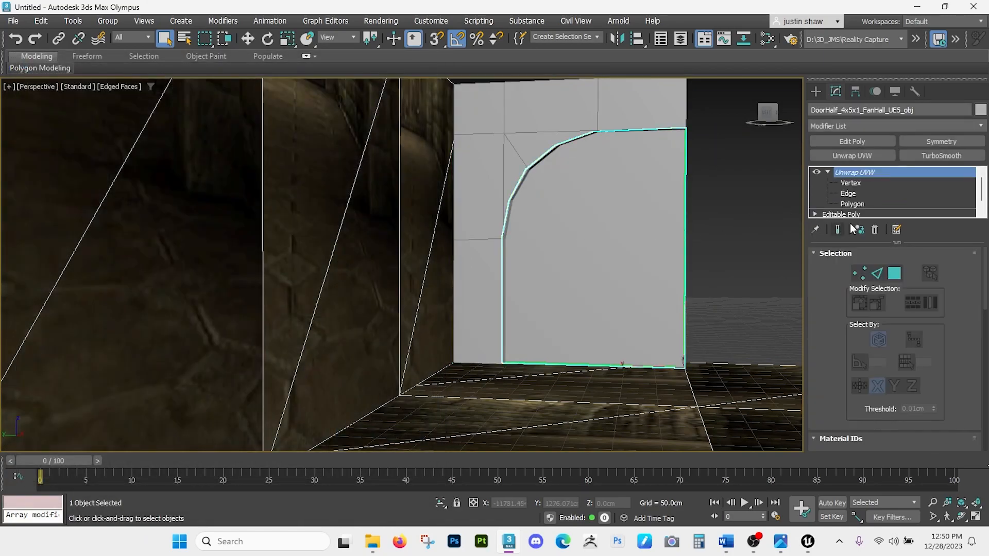
{"action": "mouse_move", "coordinate": [638, 256]}
{"action": "middle_mouse_down", "text": "alt"}
{"action": "mouse_move", "coordinate": [629, 271]}
{"action": "mouse_move", "coordinate": [644, 274]}
{"action": "middle_mouse_up", "text": "alt"}
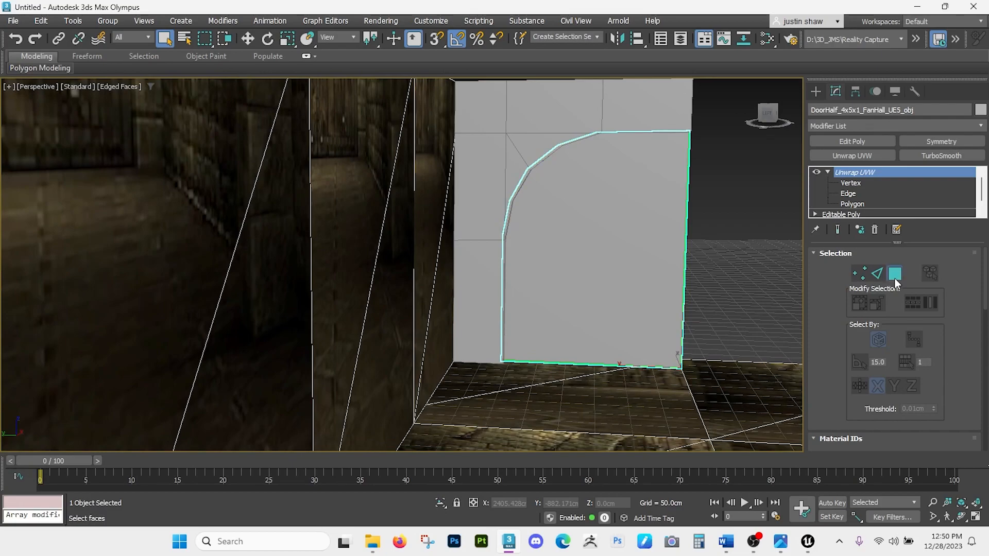
{"action": "left_click", "coordinate": [895, 273]}
{"action": "scroll", "coordinate": [854, 358], "scroll_direction": "down", "scroll_amount": 3}
{"action": "key", "text": "alt+q"}
{"action": "left_click", "coordinate": [862, 379]}
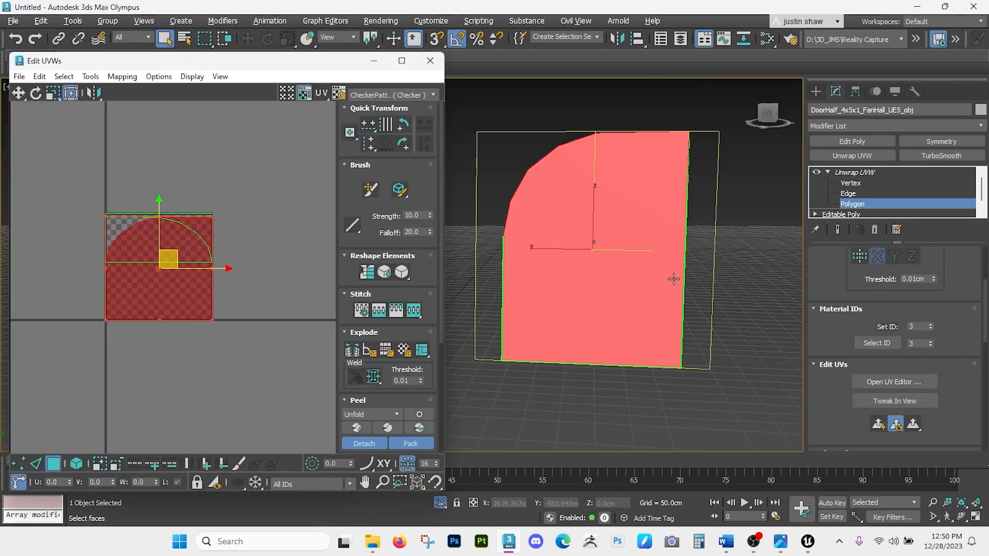
Step: Apply Flatten Mapping to all of the door's faces and move the resulting shells above the texture tile
{"action": "key", "text": "ctrl+a"}
{"action": "left_click", "coordinate": [135, 79]}
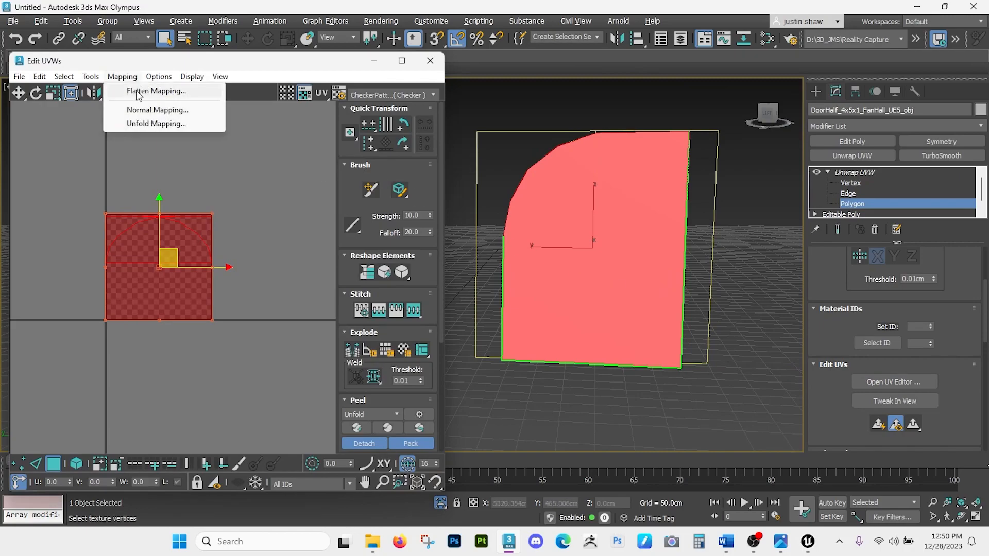
{"action": "left_click", "coordinate": [137, 90]}
{"action": "left_click", "coordinate": [159, 101]}
{"action": "left_click_drag", "start_coordinate": [172, 261], "coordinate": [182, 142]}
{"action": "middle_click_drag", "start_coordinate": [265, 238], "coordinate": [260, 301]}
Step: Select the door's narrow side, curved edge and top faces, and join them into one UV strip with Unfold Mapping
{"action": "middle_click_drag", "start_coordinate": [590, 254], "coordinate": [656, 295], "text": "alt"}
{"action": "left_click", "coordinate": [530, 306]}
{"action": "left_click", "coordinate": [534, 251], "text": "ctrl"}
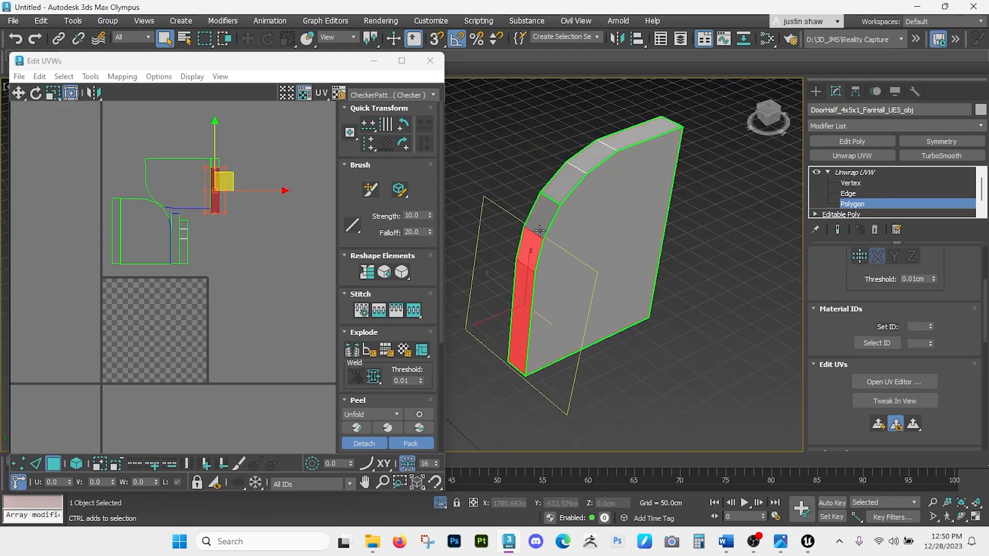
{"action": "left_click", "coordinate": [550, 216], "text": "ctrl"}
{"action": "left_click", "coordinate": [579, 169], "text": "ctrl"}
{"action": "left_click", "coordinate": [590, 156], "text": "ctrl"}
{"action": "left_click", "coordinate": [631, 137], "text": "ctrl"}
{"action": "middle_click_drag", "start_coordinate": [619, 315], "coordinate": [529, 290], "text": "alt"}
{"action": "left_click", "coordinate": [119, 77]}
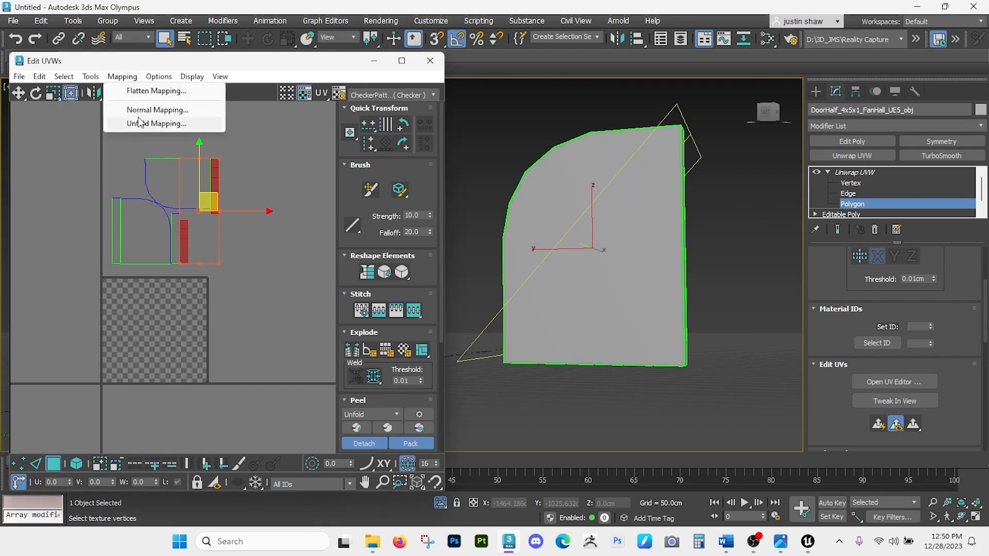
{"action": "left_click", "coordinate": [140, 123]}
{"action": "left_click", "coordinate": [152, 48]}
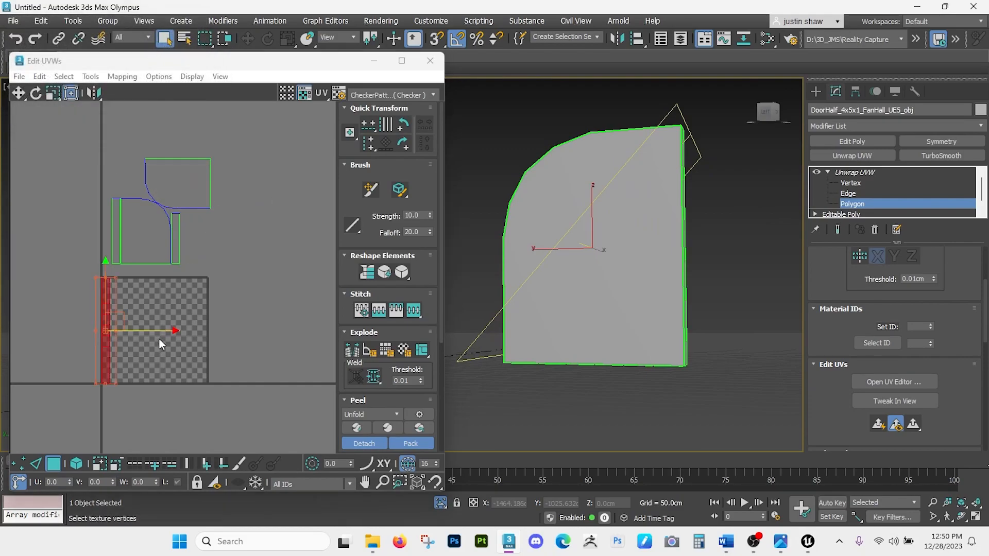
Step: Select the door's front face, rotate its UV shell 90 degrees clockwise to stand upright, and move it clear of the other shells
{"action": "middle_click_drag", "start_coordinate": [613, 232], "coordinate": [596, 261], "text": "alt"}
{"action": "left_click", "coordinate": [551, 299]}
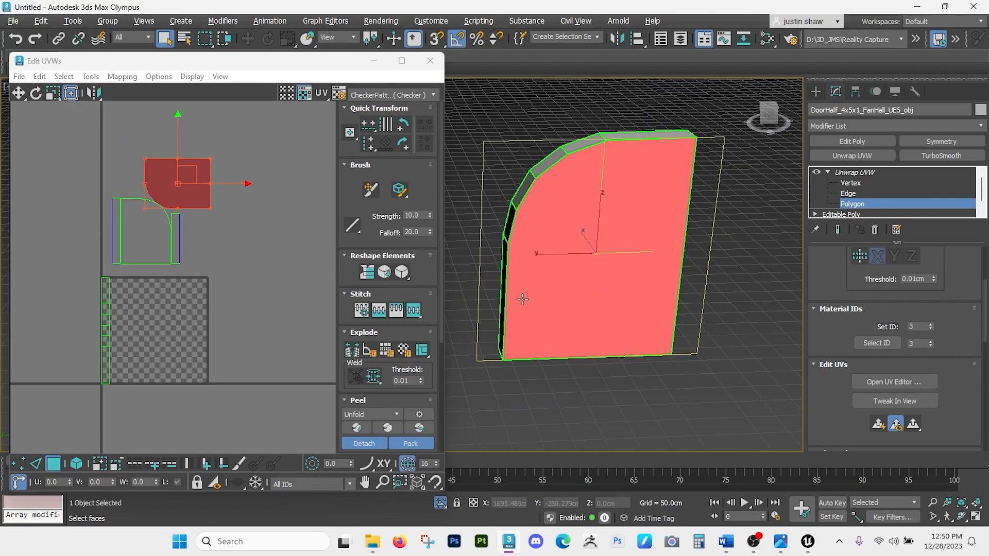
{"action": "left_click_drag", "start_coordinate": [146, 183], "coordinate": [179, 156]}
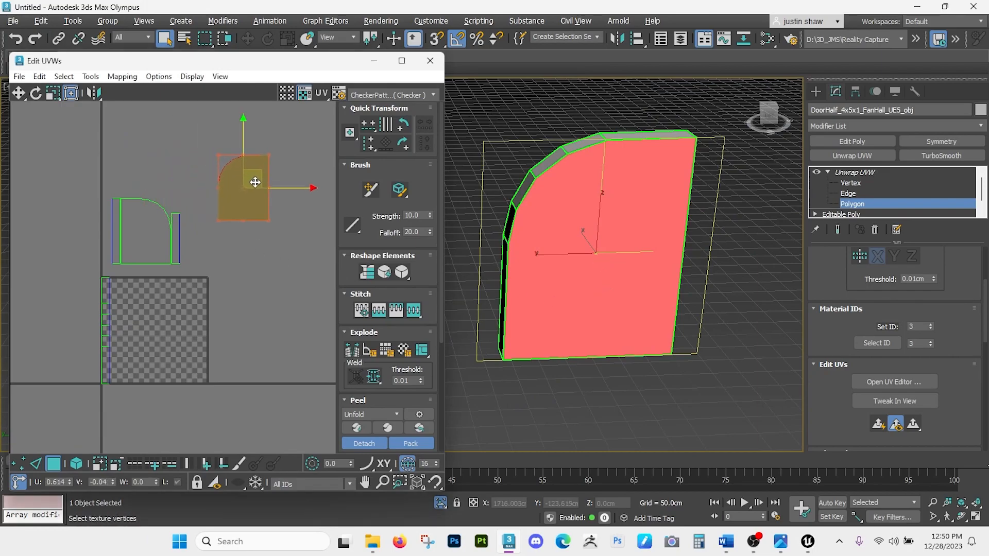
Step: Mirror the opposite door face's UV shell horizontally and align it exactly over the front face's shell
{"action": "left_click", "coordinate": [163, 226]}
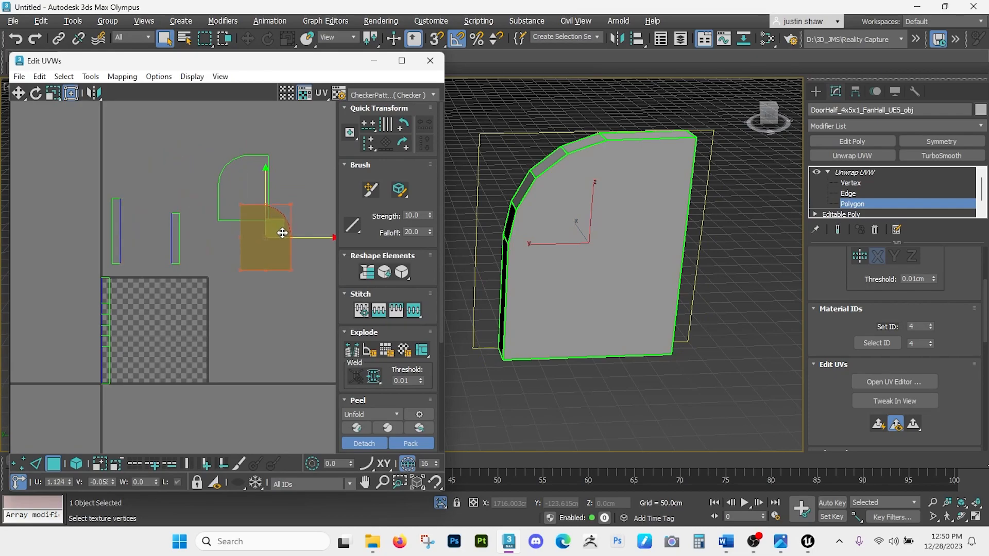
{"action": "left_click_drag", "start_coordinate": [283, 233], "coordinate": [274, 237]}
{"action": "scroll", "coordinate": [291, 242], "scroll_direction": "up", "scroll_amount": 3}
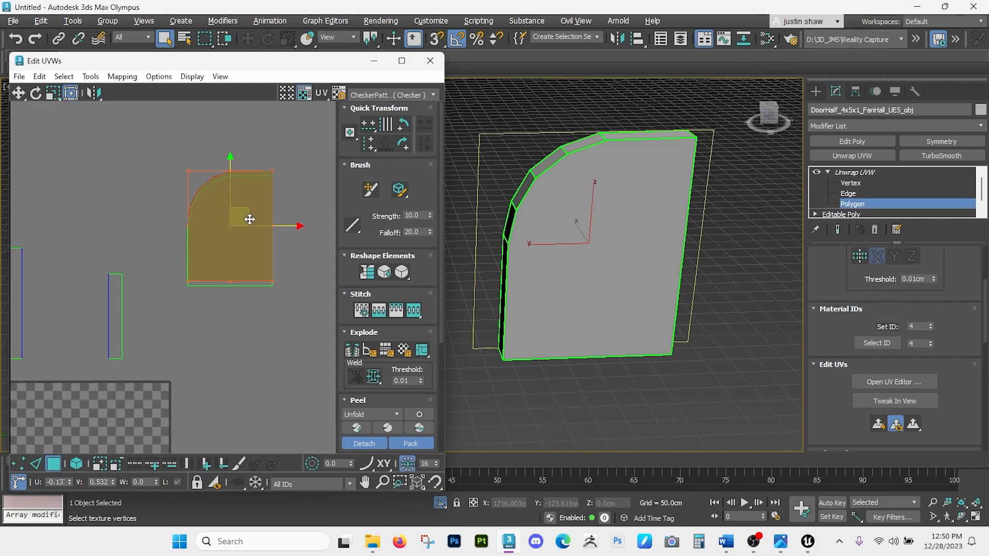
{"action": "scroll", "coordinate": [249, 219], "scroll_direction": "up", "scroll_amount": 2}
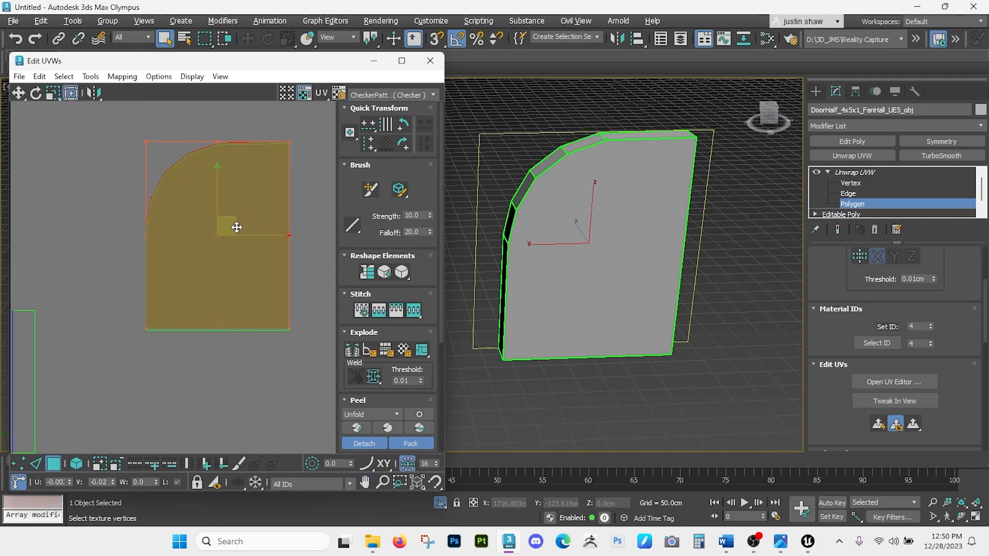
{"action": "left_click", "coordinate": [219, 417]}
{"action": "scroll", "coordinate": [196, 382], "scroll_direction": "down", "scroll_amount": 4}
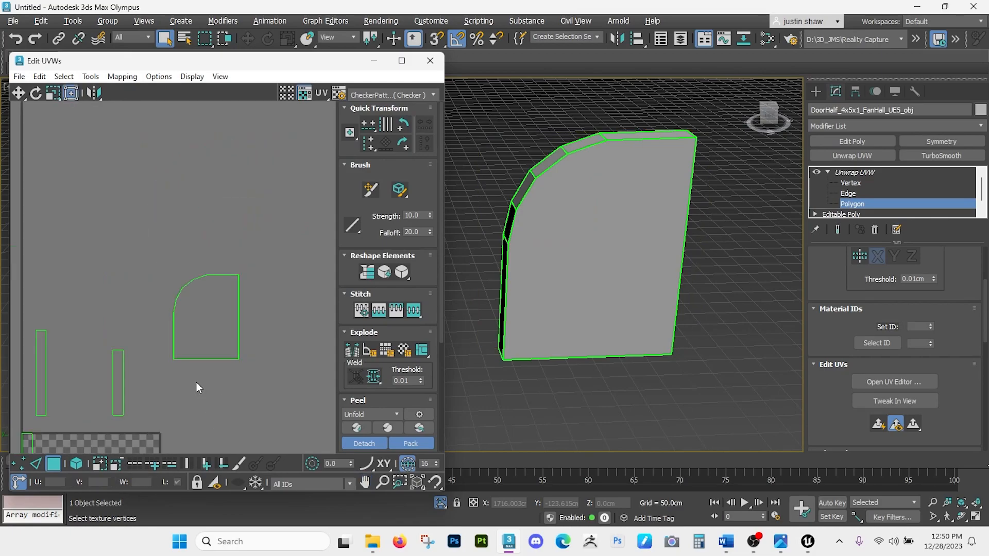
Step: Stack the door's bottom-face UV strip over the longer straight strip, lining up their lower ends
{"action": "left_click", "coordinate": [173, 270]}
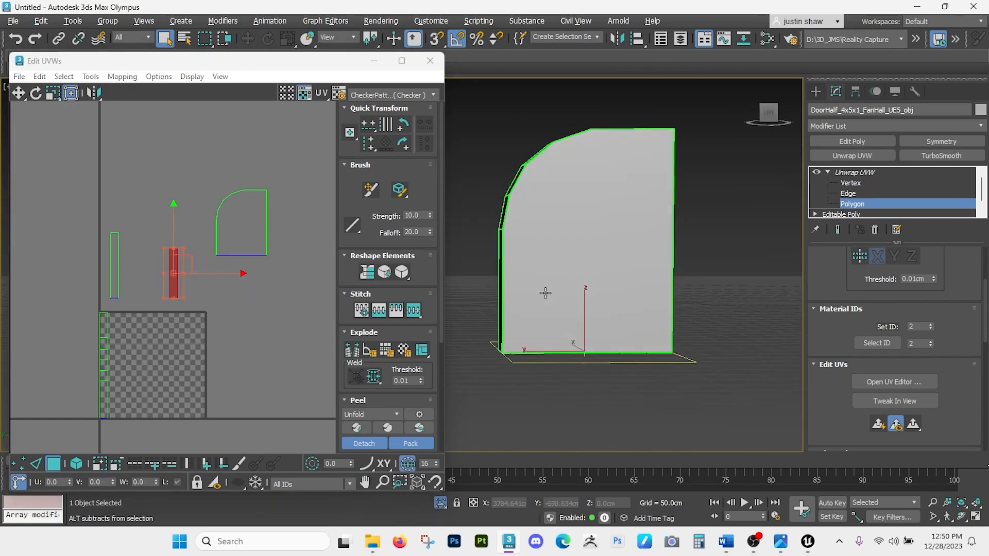
{"action": "left_click_drag", "start_coordinate": [181, 262], "coordinate": [126, 259]}
{"action": "scroll", "coordinate": [123, 262], "scroll_direction": "up", "scroll_amount": 4}
{"action": "middle_click_drag", "start_coordinate": [122, 265], "coordinate": [163, 264]}
{"action": "left_click_drag", "start_coordinate": [158, 275], "coordinate": [156, 282]}
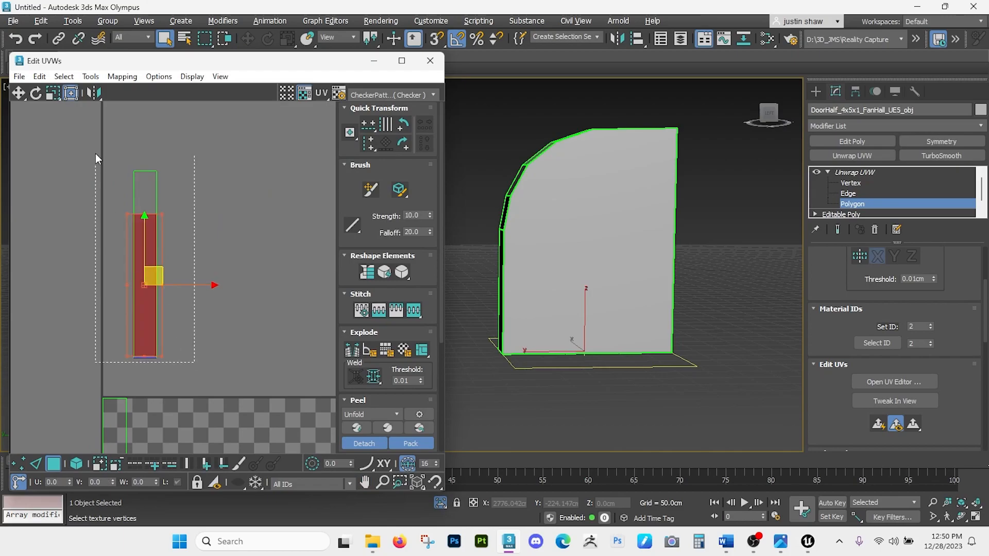
Step: Select both stacked straight strips and move them onto the unfolded curved-edge strip along the texture tile's left edge
{"action": "left_click_drag", "start_coordinate": [95, 157], "coordinate": [155, 248]}
{"action": "scroll", "coordinate": [135, 247], "scroll_direction": "down", "scroll_amount": 2}
{"action": "middle_click_drag", "start_coordinate": [164, 320], "coordinate": [182, 213]}
{"action": "left_click_drag", "start_coordinate": [165, 142], "coordinate": [150, 318]}
{"action": "scroll", "coordinate": [145, 325], "scroll_direction": "up", "scroll_amount": 5}
{"action": "middle_click_drag", "start_coordinate": [145, 324], "coordinate": [169, 326]}
{"action": "left_click_drag", "start_coordinate": [165, 322], "coordinate": [155, 321]}
{"action": "scroll", "coordinate": [242, 279], "scroll_direction": "down", "scroll_amount": 5}
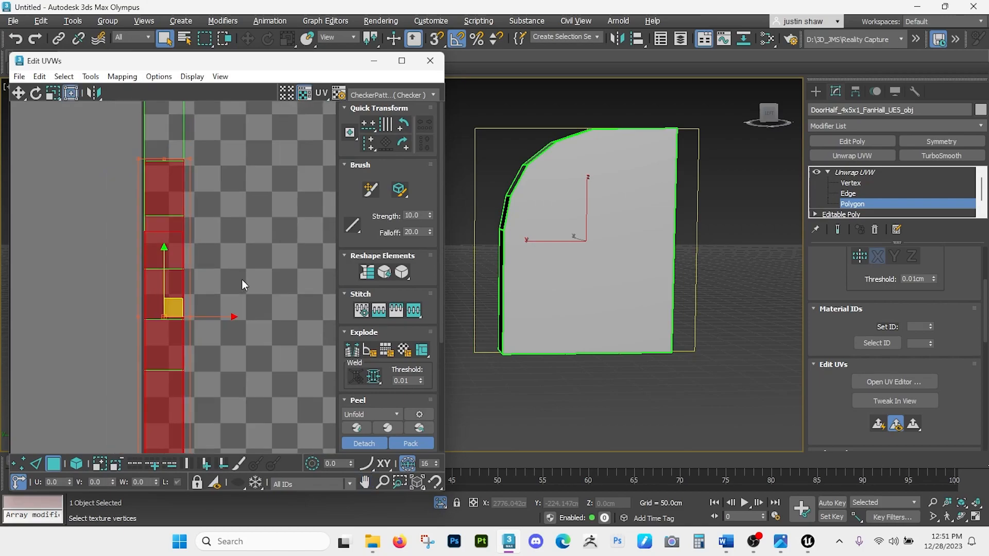
Step: Display the Texture Checker image on the door half and examine its front face and straight side
{"action": "left_click", "coordinate": [377, 94]}
{"action": "left_click", "coordinate": [382, 107]}
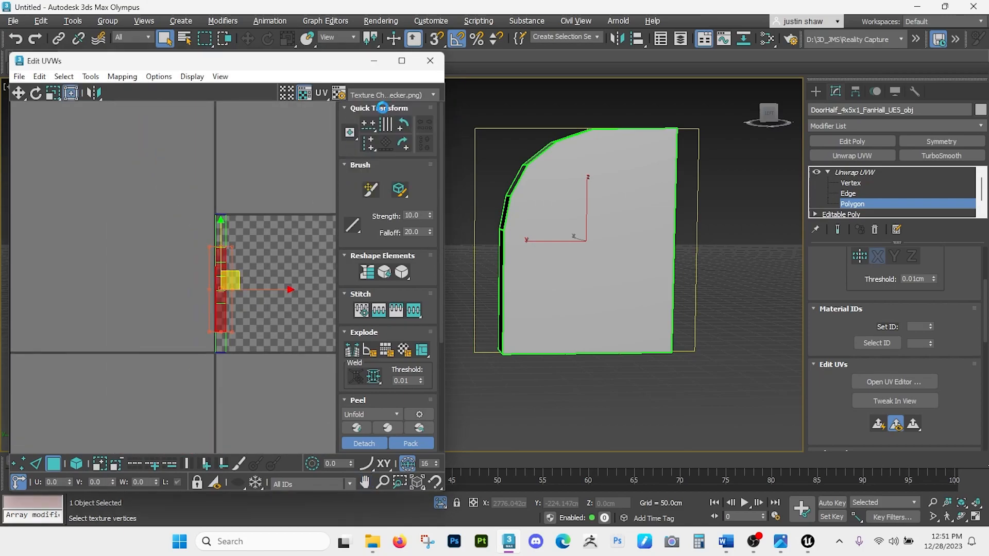
{"action": "middle_click_drag", "start_coordinate": [592, 247], "coordinate": [396, 236], "text": "alt"}
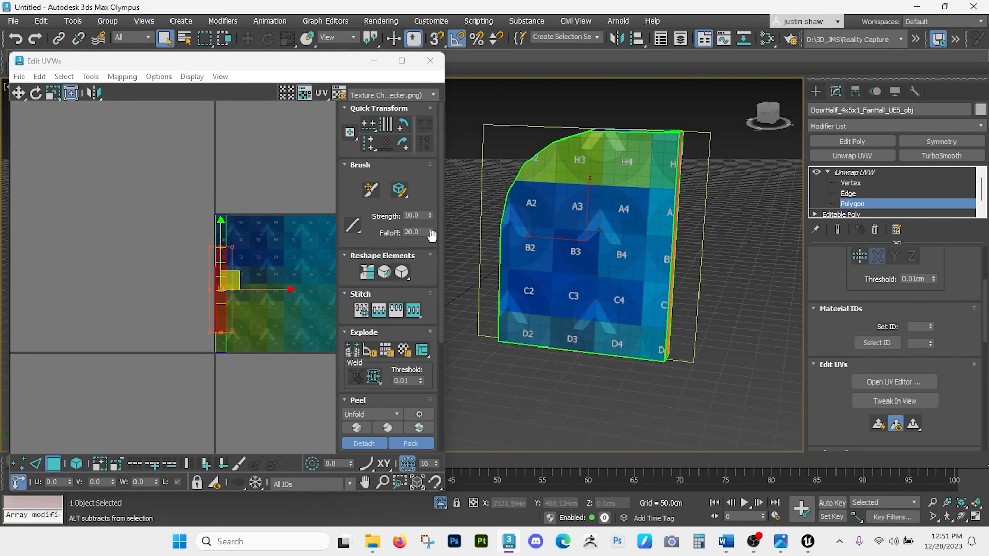
{"action": "middle_click_drag", "start_coordinate": [640, 195], "coordinate": [564, 233], "text": "alt"}
{"action": "scroll", "coordinate": [651, 189], "scroll_direction": "up", "scroll_amount": 5}
{"action": "scroll", "coordinate": [243, 274], "scroll_direction": "up", "scroll_amount": 2}
{"action": "scroll", "coordinate": [243, 274], "scroll_direction": "up", "scroll_amount": 2}
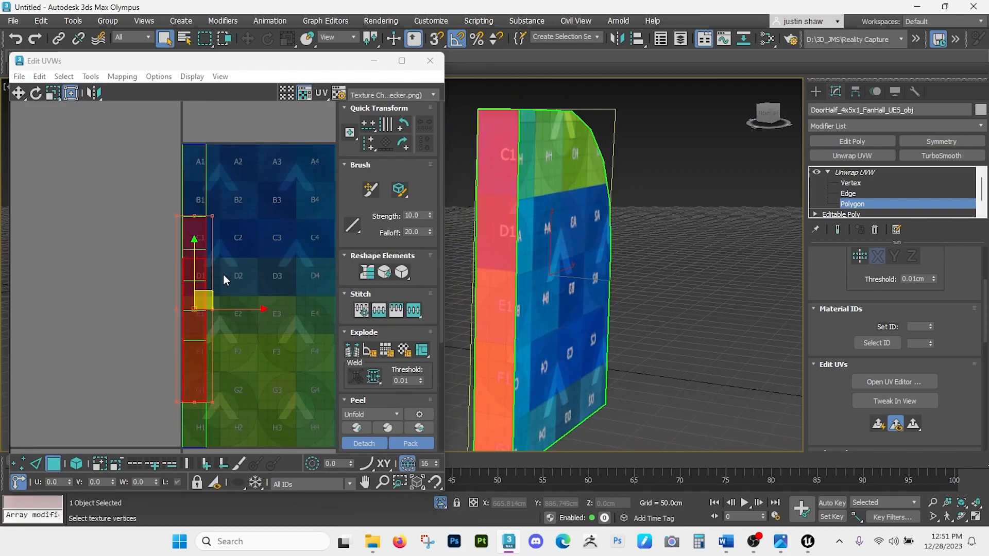
Step: Reposition the stacked straight strips over the unfolded curved-edge strip, lining up their upper ends with the texture tile's upper edge
{"action": "left_click_drag", "start_coordinate": [206, 299], "coordinate": [288, 299]}
{"action": "mouse_move", "coordinate": [295, 217]}
{"action": "left_mouse_down"}
{"action": "mouse_move", "coordinate": [263, 258]}
{"action": "mouse_move", "coordinate": [287, 209]}
{"action": "mouse_move", "coordinate": [323, 185]}
{"action": "mouse_move", "coordinate": [296, 222]}
{"action": "left_mouse_up"}
{"action": "mouse_move", "coordinate": [508, 251]}
{"action": "middle_mouse_down", "text": "alt"}
{"action": "mouse_move", "coordinate": [470, 248]}
{"action": "mouse_move", "coordinate": [510, 249]}
{"action": "middle_mouse_up", "text": "alt"}
{"action": "scroll", "coordinate": [469, 248], "scroll_direction": "up", "scroll_amount": 4}
{"action": "left_click_drag", "start_coordinate": [288, 267], "coordinate": [277, 265]}
{"action": "left_click_drag", "start_coordinate": [288, 156], "coordinate": [287, 173]}
{"action": "left_click_drag", "start_coordinate": [280, 271], "coordinate": [238, 251]}
{"action": "scroll", "coordinate": [280, 259], "scroll_direction": "down", "scroll_amount": 3}
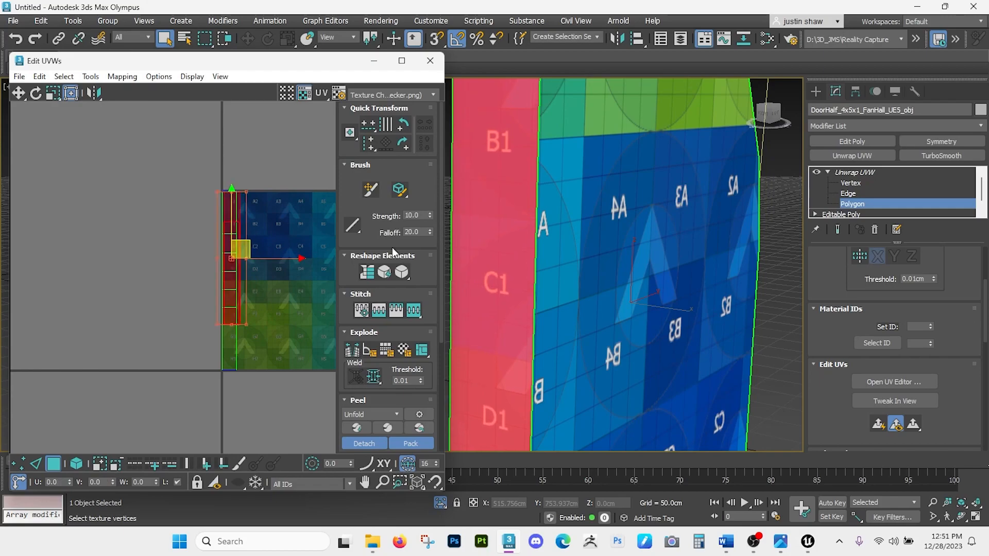
Step: Examine the checker texture on the door half's curved edge and large faces for orientation and distortion
{"action": "scroll", "coordinate": [653, 231], "scroll_direction": "down", "scroll_amount": 3}
{"action": "middle_click_drag", "start_coordinate": [653, 232], "coordinate": [485, 254], "text": "alt"}
{"action": "scroll", "coordinate": [656, 149], "scroll_direction": "up", "scroll_amount": 3}
{"action": "middle_click_drag", "start_coordinate": [656, 150], "coordinate": [563, 253]}
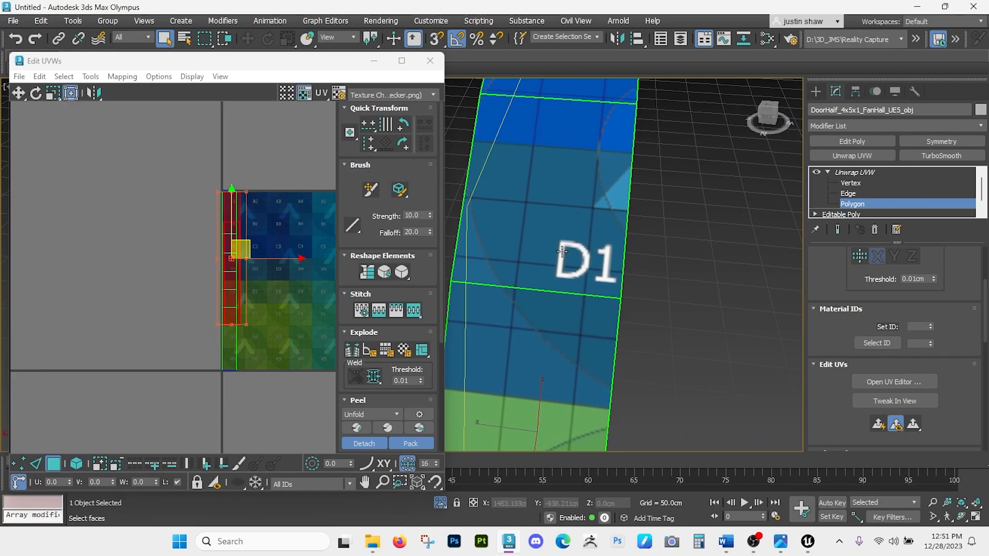
{"action": "middle_click_drag", "start_coordinate": [629, 263], "coordinate": [767, 263]}
{"action": "middle_click_drag", "start_coordinate": [768, 263], "coordinate": [631, 284], "text": "alt"}
{"action": "scroll", "coordinate": [631, 262], "scroll_direction": "down", "scroll_amount": 4}
{"action": "middle_click_drag", "start_coordinate": [631, 283], "coordinate": [754, 193]}
{"action": "middle_click_drag", "start_coordinate": [545, 243], "coordinate": [625, 228], "text": "alt"}
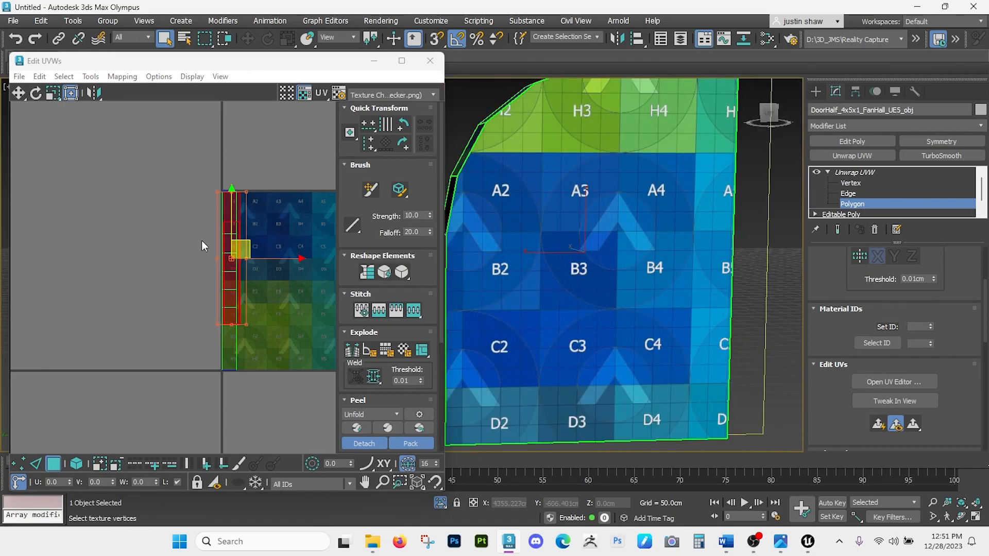
Step: Select all of the door's UV shells and move them outside the texture tile, to its right
{"action": "scroll", "coordinate": [206, 241], "scroll_direction": "down", "scroll_amount": 3}
{"action": "middle_click_drag", "start_coordinate": [271, 207], "coordinate": [190, 248]}
{"action": "left_click_drag", "start_coordinate": [190, 249], "coordinate": [282, 171]}
{"action": "left_click_drag", "start_coordinate": [246, 198], "coordinate": [189, 278]}
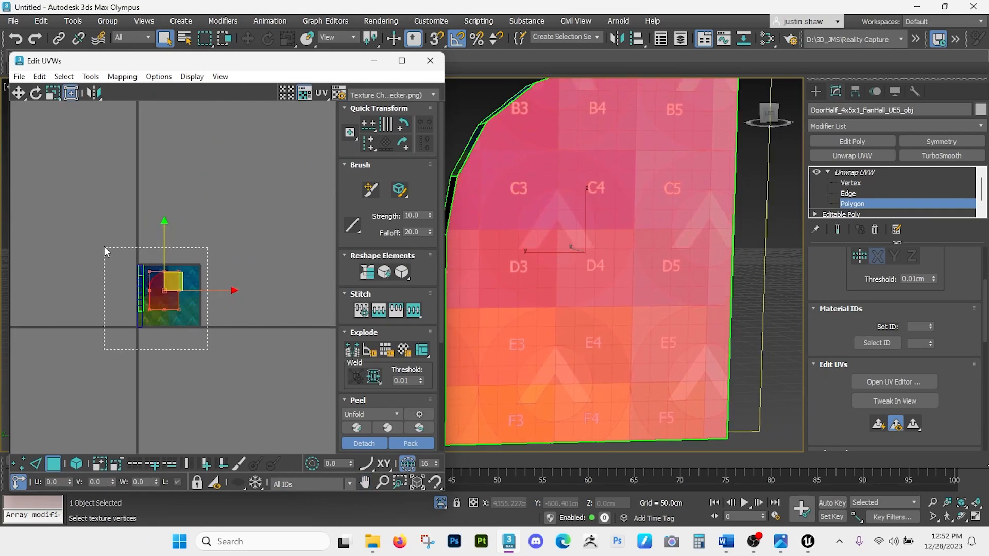
{"action": "left_click_drag", "start_coordinate": [104, 247], "coordinate": [104, 247]}
{"action": "left_click_drag", "start_coordinate": [163, 287], "coordinate": [283, 271]}
{"action": "left_click", "coordinate": [206, 249]}
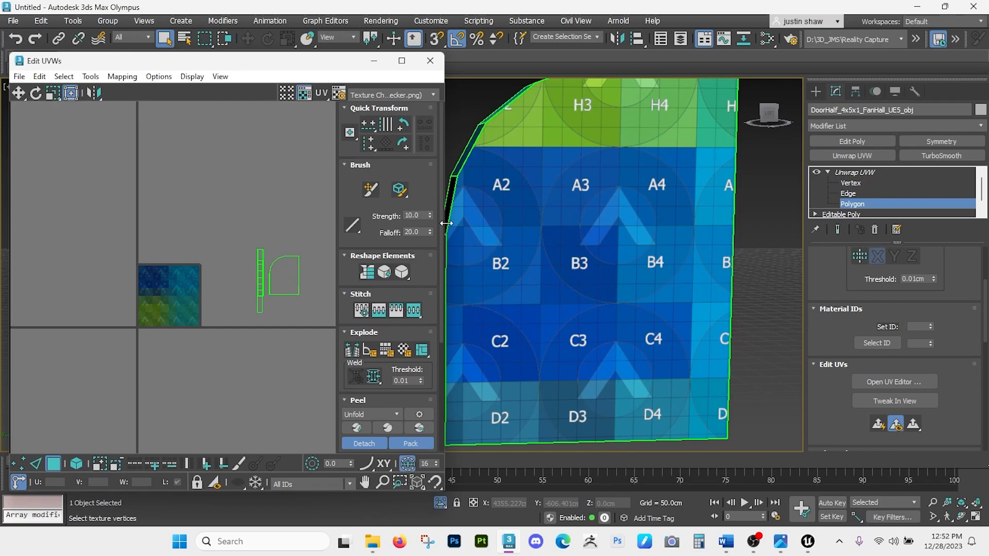
Step: Convert the door half to an Editable Poly and end its isolation
{"action": "right_click", "coordinate": [533, 196]}
{"action": "mouse_move", "coordinate": [586, 350]}
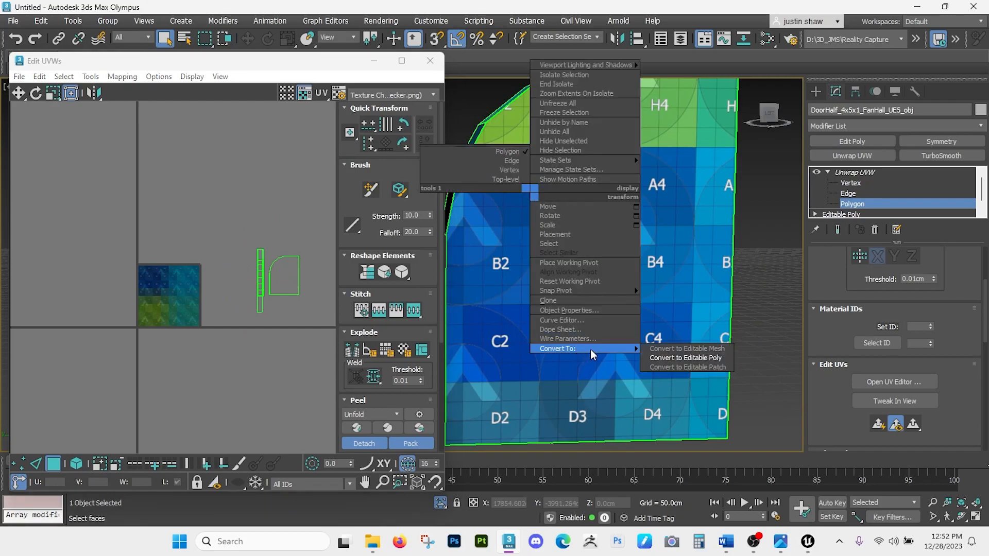
{"action": "left_click", "coordinate": [670, 357]}
{"action": "key", "text": "alt+q"}
Step: Select the arch half beside the door and convert it to an Editable Poly
{"action": "middle_click_drag", "start_coordinate": [571, 295], "coordinate": [530, 275], "text": "alt"}
{"action": "scroll", "coordinate": [508, 269], "scroll_direction": "down", "scroll_amount": 3}
{"action": "left_click", "coordinate": [470, 200]}
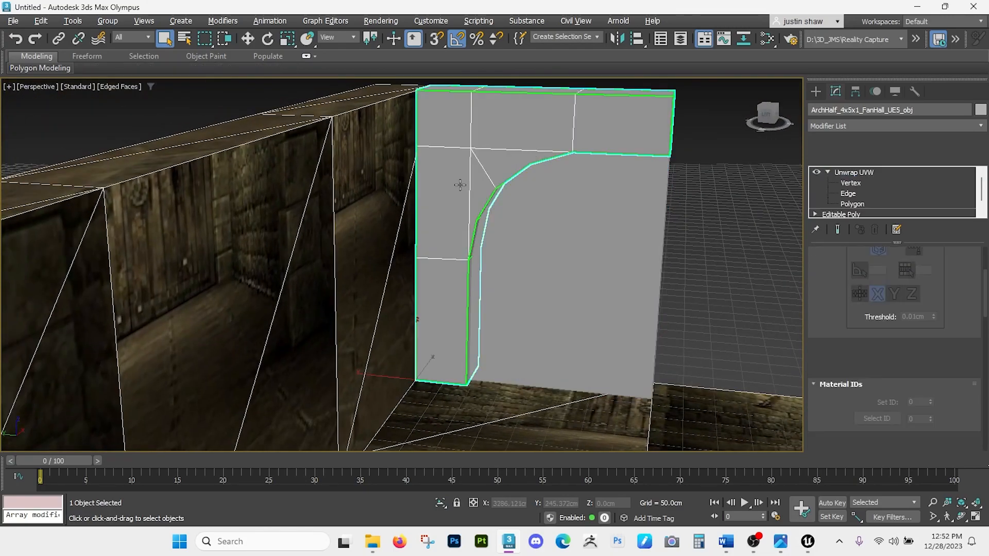
{"action": "right_click", "coordinate": [472, 142]}
{"action": "mouse_move", "coordinate": [532, 298]}
{"action": "left_click", "coordinate": [626, 307]}
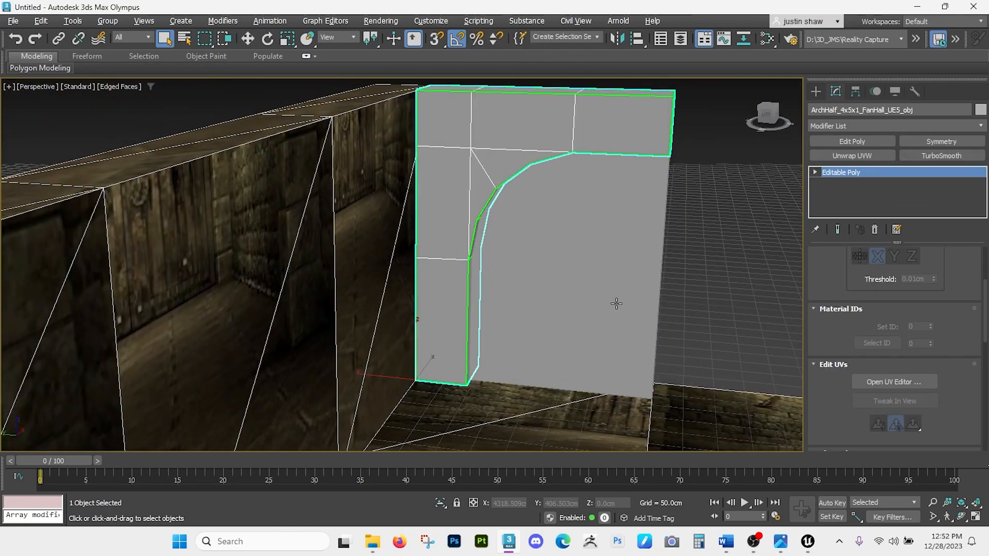
Step: Select the arch half and door half together, apply one Unwrap UVW modifier to both, and open the UV editor
{"action": "left_click", "coordinate": [551, 244], "text": "ctrl"}
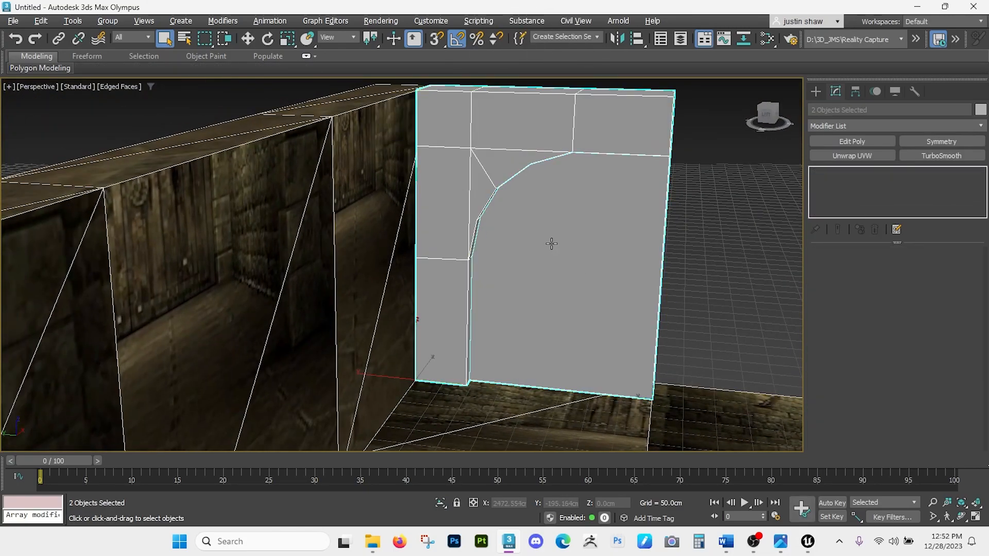
{"action": "type", "text": "x"}
{"action": "type", "text": "unwrap"}
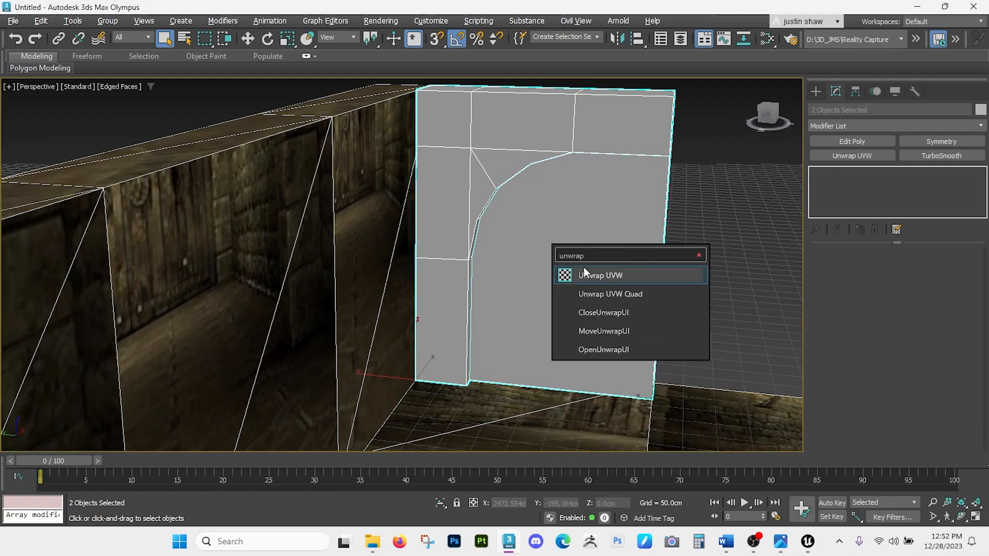
{"action": "left_click", "coordinate": [585, 273]}
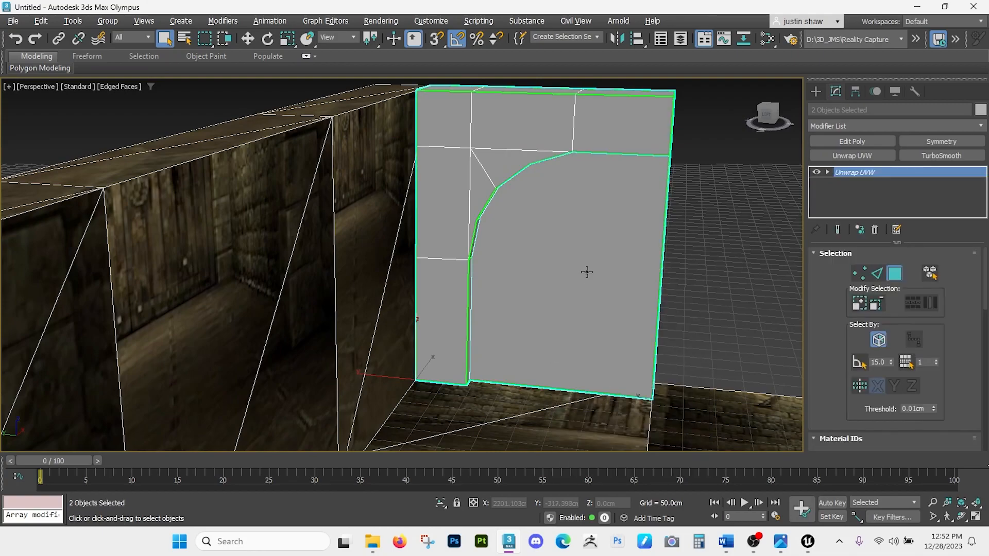
{"action": "scroll", "coordinate": [842, 321], "scroll_direction": "down", "scroll_amount": 3}
{"action": "left_click", "coordinate": [880, 414]}
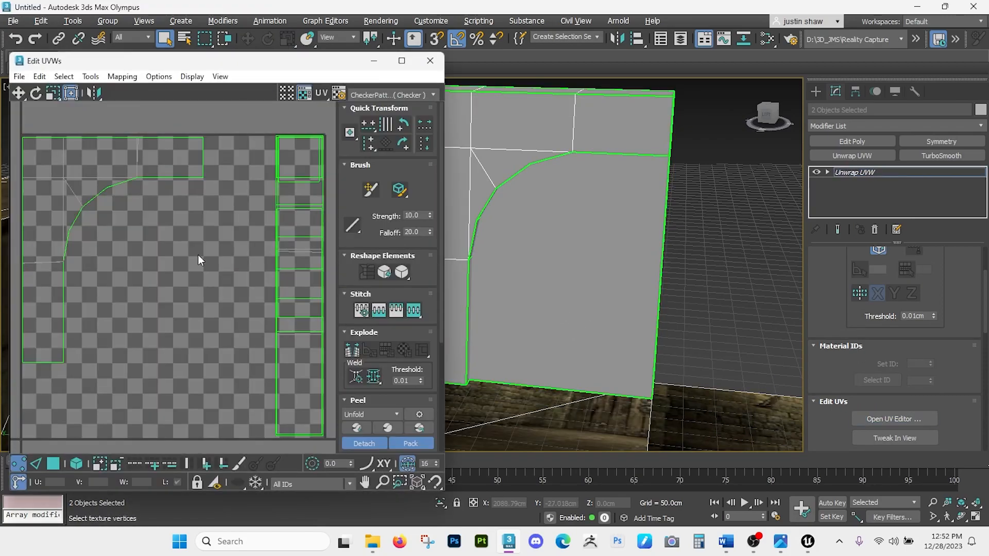
Step: Select the door's stacked face shells and move them into the texture tile beneath the arch shell's curve
{"action": "scroll", "coordinate": [190, 255], "scroll_direction": "down", "scroll_amount": 6}
{"action": "middle_click_drag", "start_coordinate": [239, 258], "coordinate": [210, 255]}
{"action": "scroll", "coordinate": [213, 242], "scroll_direction": "up", "scroll_amount": 3}
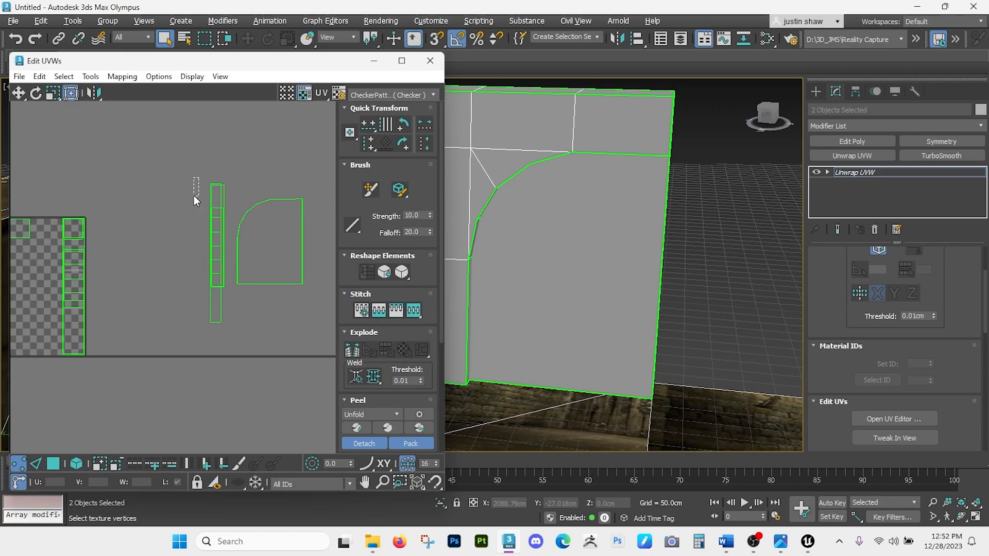
{"action": "left_click_drag", "start_coordinate": [311, 170], "coordinate": [230, 307]}
{"action": "left_click_drag", "start_coordinate": [278, 231], "coordinate": [158, 300]}
{"action": "middle_click_drag", "start_coordinate": [158, 300], "coordinate": [262, 290]}
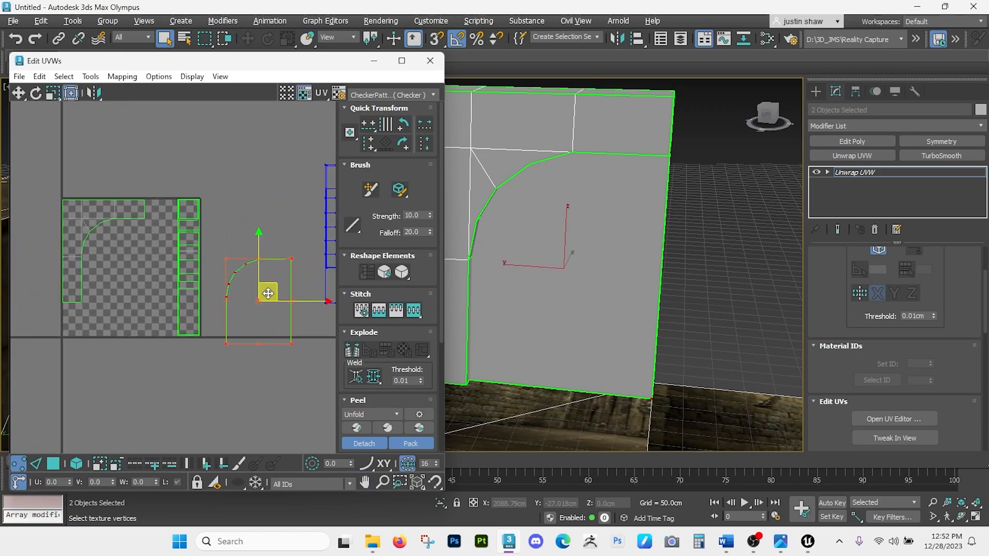
{"action": "scroll", "coordinate": [262, 290], "scroll_direction": "up", "scroll_amount": 3}
{"action": "left_click_drag", "start_coordinate": [268, 292], "coordinate": [87, 241]}
Step: Fine-position the door face shells inside the arch's curve, leaving a narrow gap between the two outlines
{"action": "middle_click_drag", "start_coordinate": [87, 241], "coordinate": [210, 247]}
{"action": "left_click_drag", "start_coordinate": [198, 248], "coordinate": [159, 229]}
{"action": "scroll", "coordinate": [159, 230], "scroll_direction": "up", "scroll_amount": 2}
{"action": "middle_click_drag", "start_coordinate": [159, 230], "coordinate": [194, 248]}
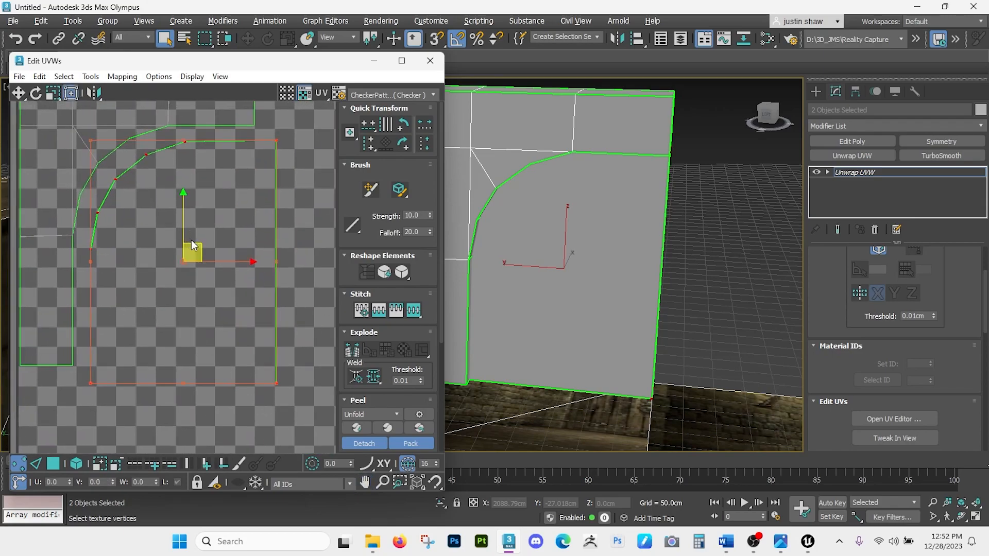
{"action": "left_click", "coordinate": [197, 252]}
{"action": "key", "text": "ctrl+z"}
{"action": "left_click_drag", "start_coordinate": [196, 252], "coordinate": [192, 252]}
{"action": "scroll", "coordinate": [601, 259], "scroll_direction": "down", "scroll_amount": 5}
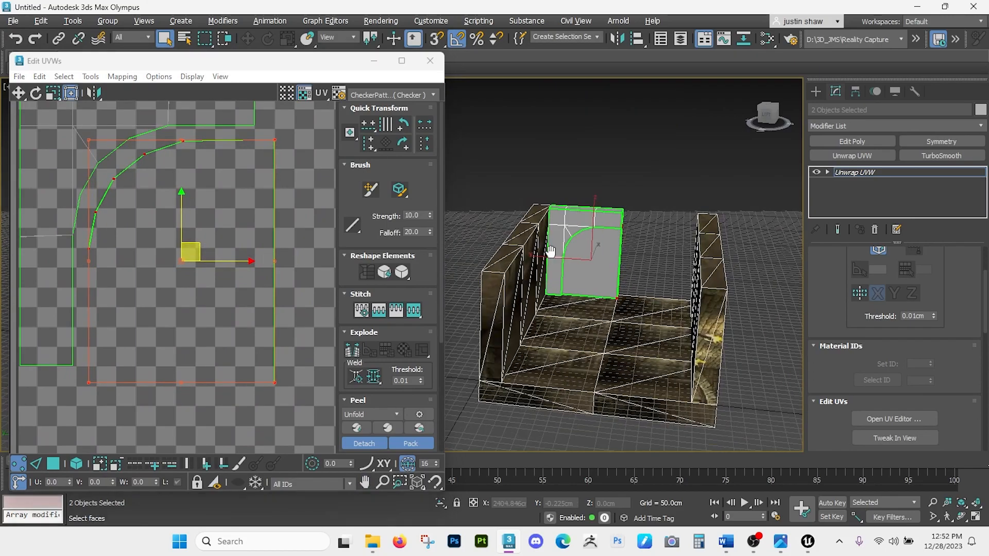
Step: Move the door's stacked edge strips into the texture tile, between the door face shells and the arch's strips
{"action": "scroll", "coordinate": [243, 261], "scroll_direction": "down", "scroll_amount": 3}
{"action": "middle_click_drag", "start_coordinate": [242, 260], "coordinate": [176, 268]}
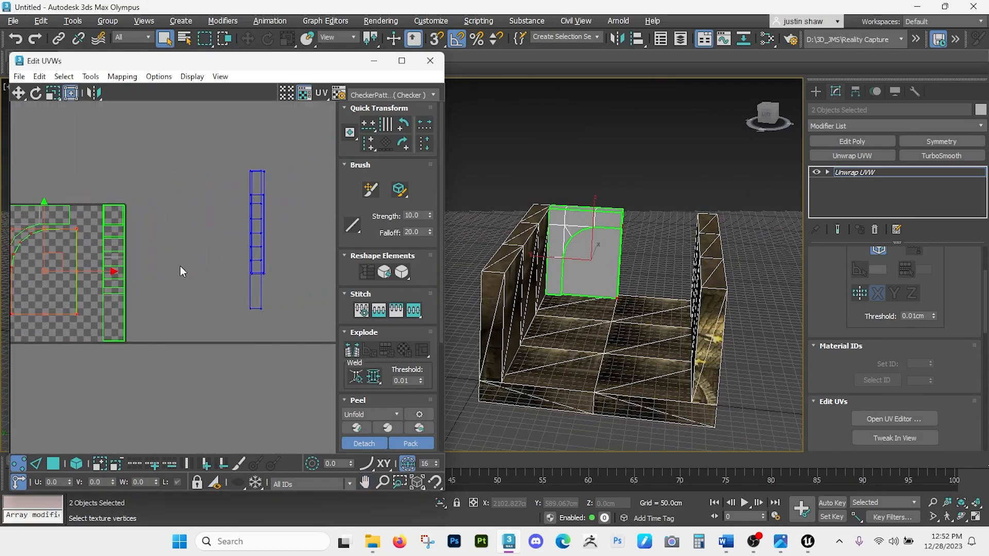
{"action": "left_click", "coordinate": [264, 272]}
{"action": "left_click_drag", "start_coordinate": [267, 247], "coordinate": [101, 269]}
{"action": "scroll", "coordinate": [109, 264], "scroll_direction": "up", "scroll_amount": 5}
{"action": "middle_click_drag", "start_coordinate": [110, 264], "coordinate": [251, 245]}
Step: Select the door's stacked strips as whole polygon elements and scale them down slightly, to about 99.18%, so both ends fit inside the tile
{"action": "key", "text": "4"}
{"action": "key", "text": "3"}
{"action": "scroll", "coordinate": [252, 250], "scroll_direction": "down", "scroll_amount": 5}
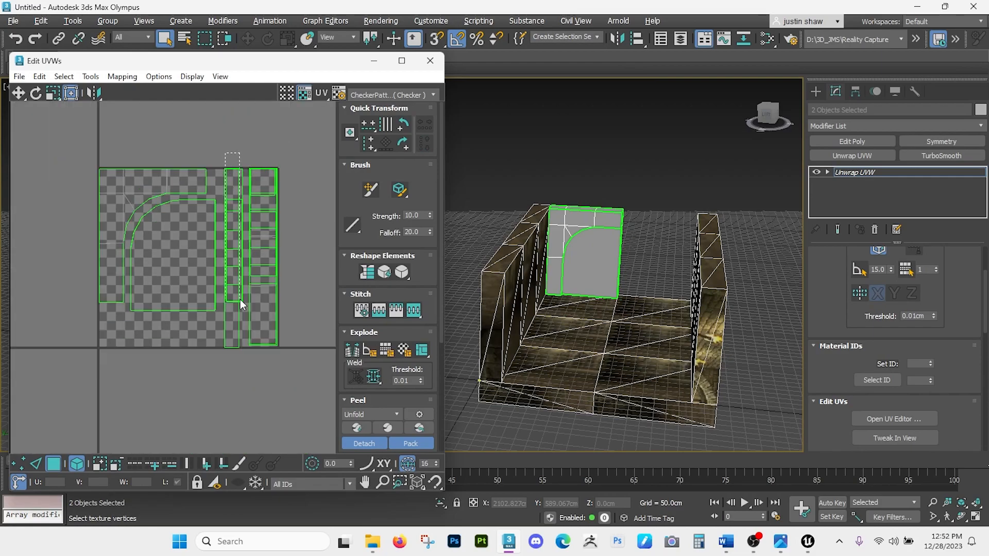
{"action": "left_click", "coordinate": [238, 347]}
{"action": "left_click", "coordinate": [825, 172]}
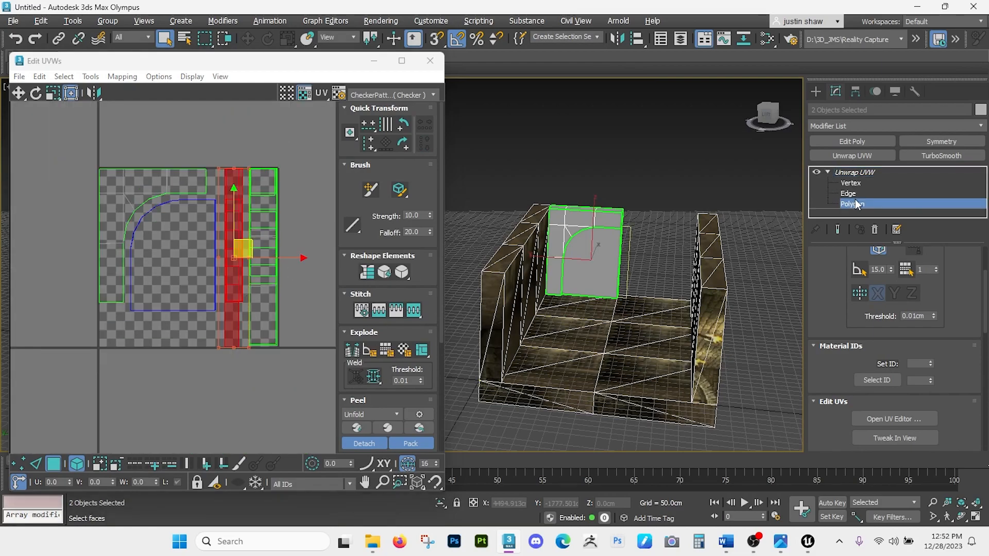
{"action": "key", "text": "1"}
{"action": "key", "text": "1"}
{"action": "key", "text": "3"}
{"action": "scroll", "coordinate": [242, 239], "scroll_direction": "up", "scroll_amount": 3}
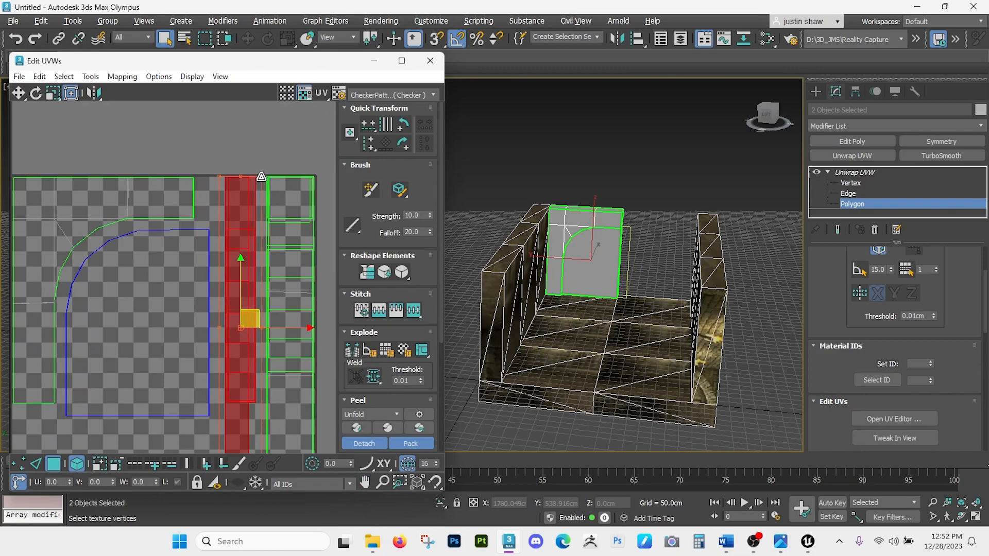
{"action": "left_click_drag", "start_coordinate": [261, 177], "coordinate": [258, 179], "text": "ctrl"}
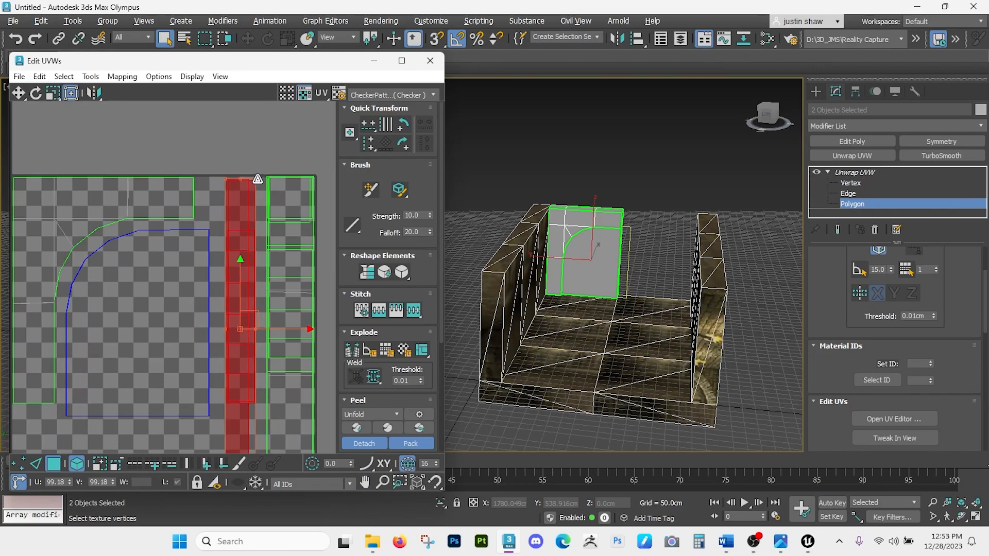
{"action": "scroll", "coordinate": [221, 205], "scroll_direction": "up", "scroll_amount": 4}
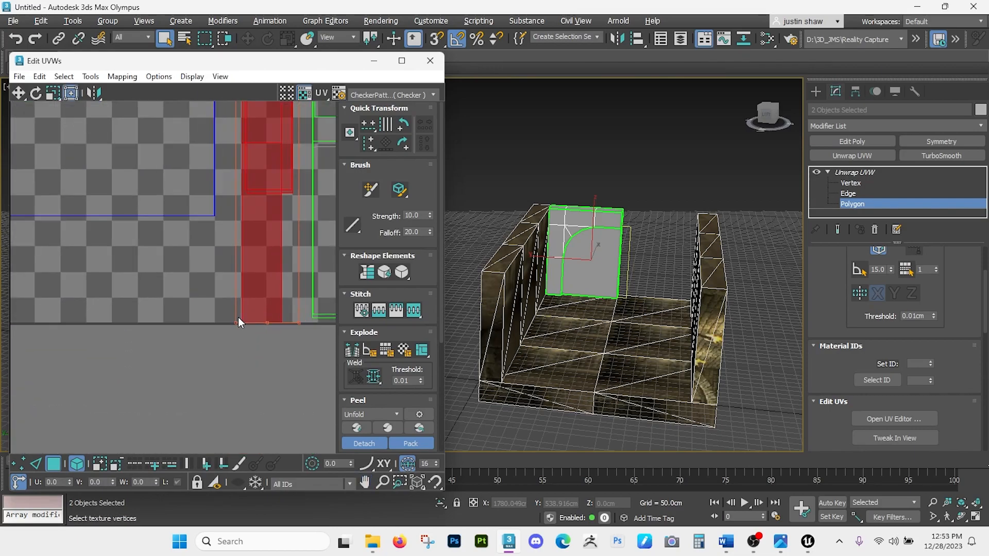
{"action": "left_click_drag", "start_coordinate": [232, 323], "coordinate": [238, 320], "text": "ctrl"}
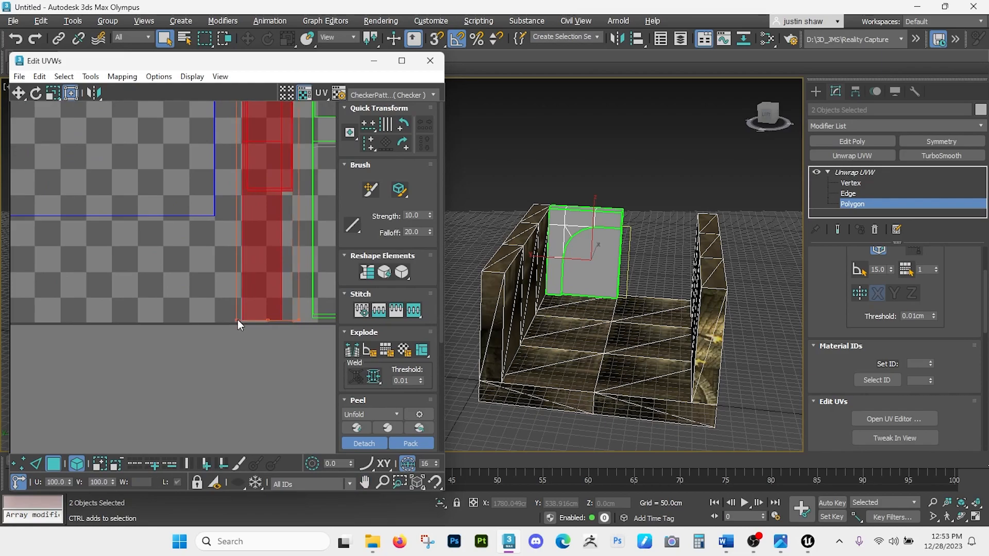
{"action": "scroll", "coordinate": [231, 242], "scroll_direction": "down", "scroll_amount": 5}
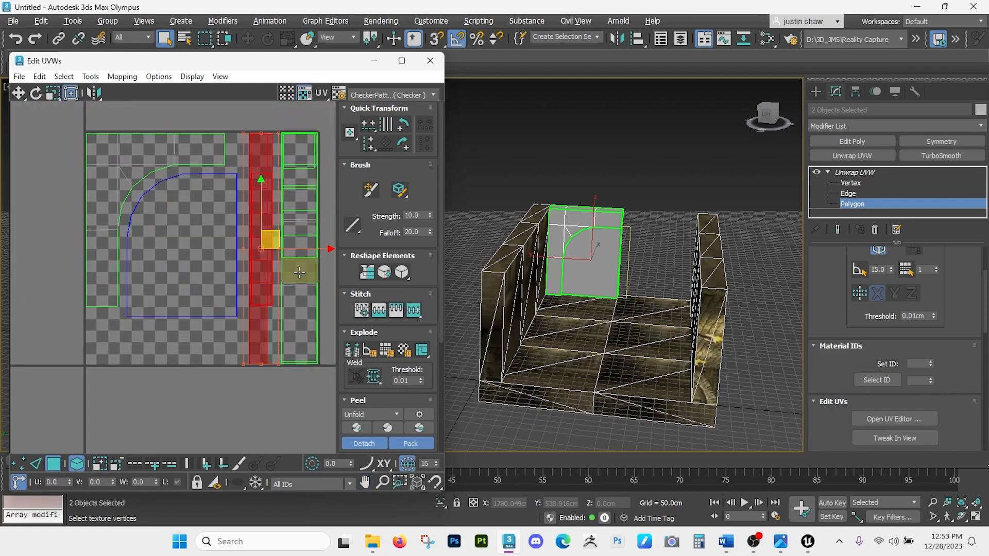
Step: Move the stacked strips left against the door face shell, and align the left edges of the individual shorter strips with the longest one
{"action": "left_click_drag", "start_coordinate": [298, 249], "coordinate": [287, 249]}
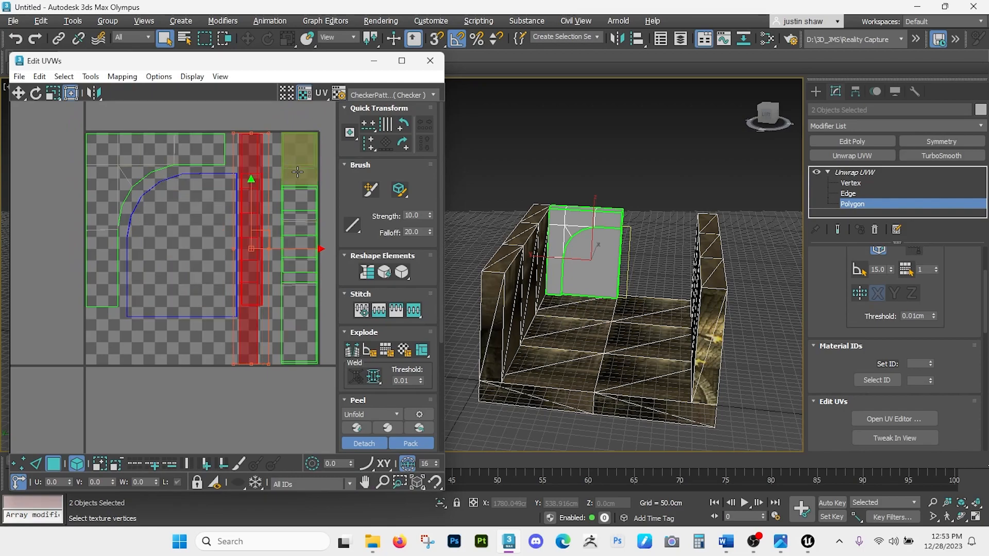
{"action": "left_click", "coordinate": [204, 366]}
{"action": "scroll", "coordinate": [261, 365], "scroll_direction": "up", "scroll_amount": 4}
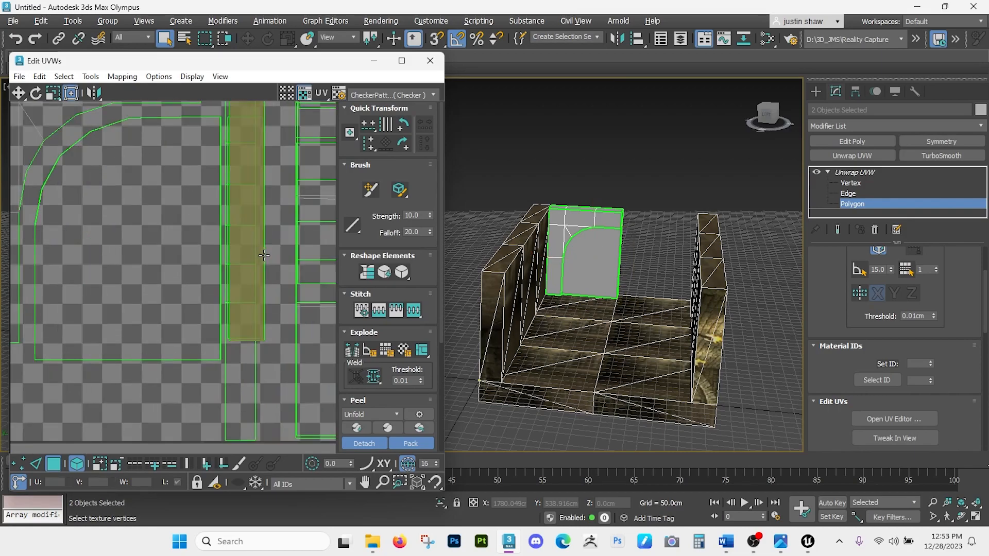
{"action": "scroll", "coordinate": [260, 364], "scroll_direction": "up", "scroll_amount": 3}
{"action": "left_click", "coordinate": [259, 361]}
{"action": "scroll", "coordinate": [265, 331], "scroll_direction": "down", "scroll_amount": 5}
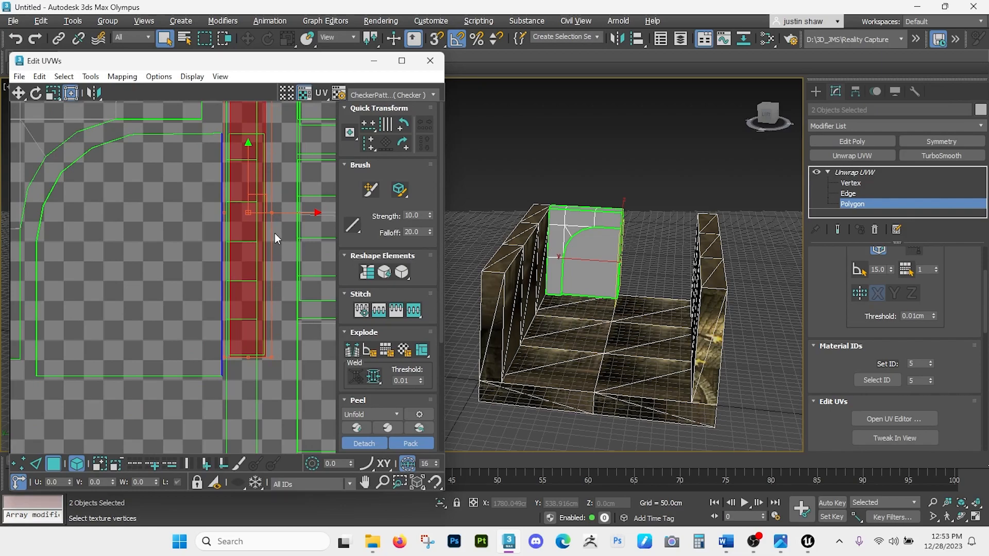
{"action": "scroll", "coordinate": [279, 234], "scroll_direction": "up", "scroll_amount": 2}
{"action": "left_click_drag", "start_coordinate": [290, 235], "coordinate": [293, 235]}
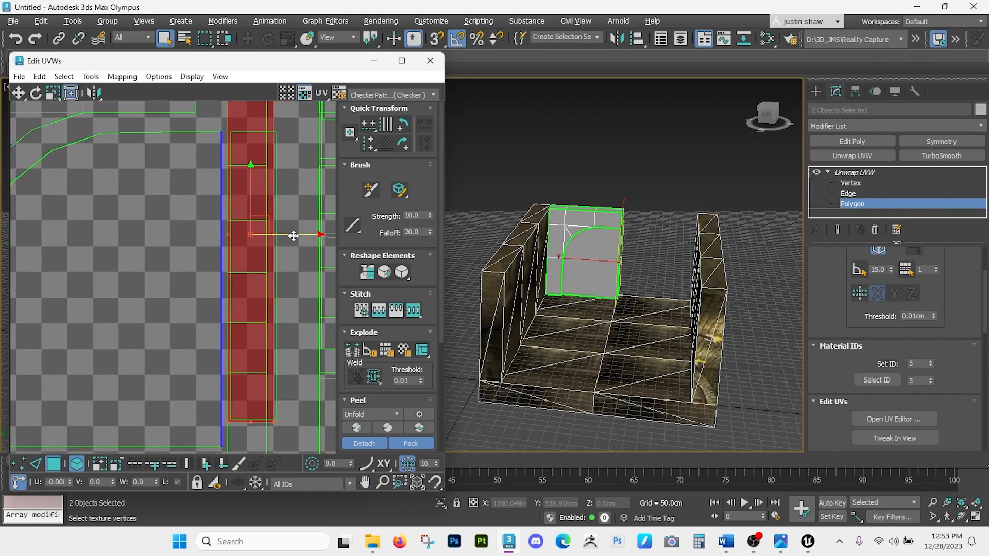
{"action": "left_click", "coordinate": [276, 280]}
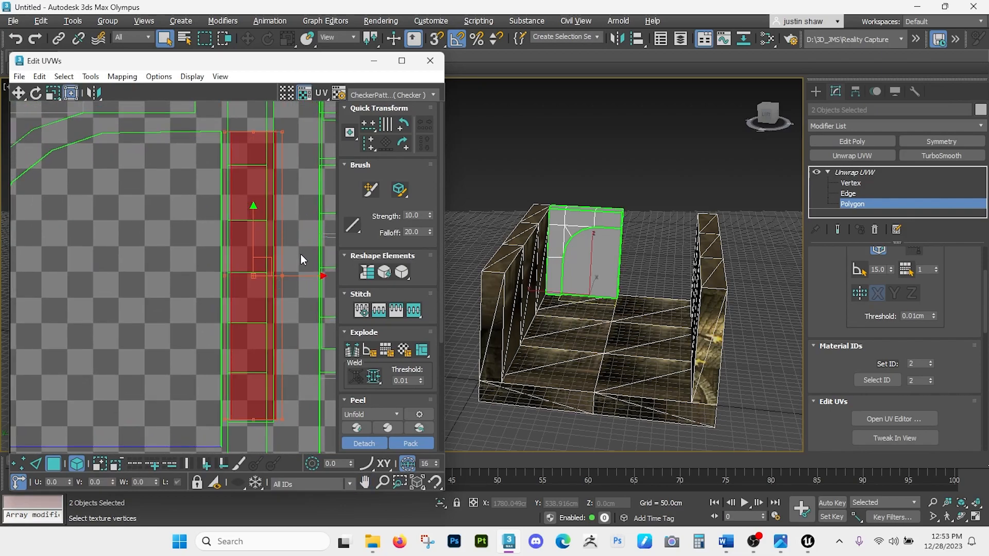
{"action": "left_click_drag", "start_coordinate": [296, 276], "coordinate": [297, 277]}
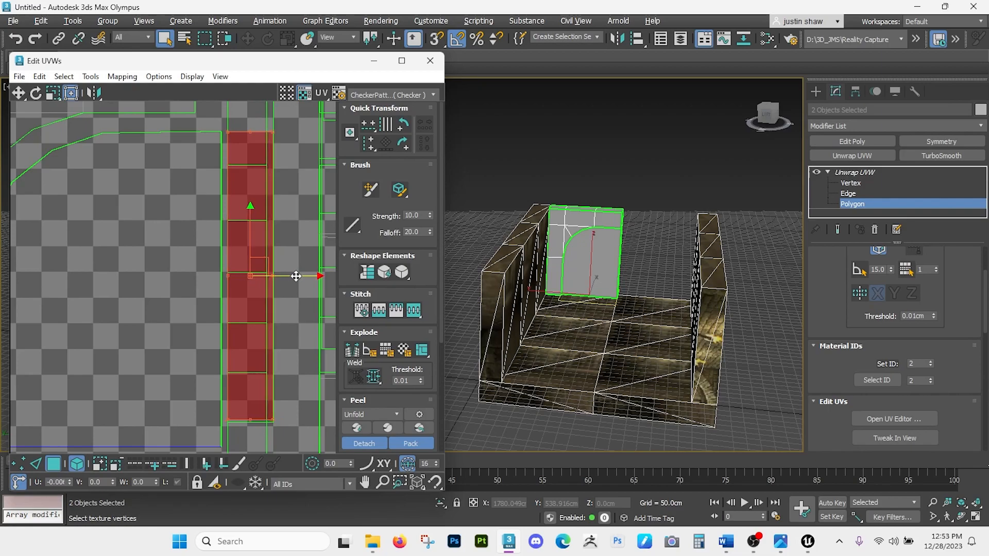
{"action": "scroll", "coordinate": [212, 280], "scroll_direction": "down", "scroll_amount": 5}
{"action": "middle_click_drag", "start_coordinate": [164, 281], "coordinate": [212, 282]}
{"action": "scroll", "coordinate": [212, 283], "scroll_direction": "up", "scroll_amount": 3}
{"action": "left_click", "coordinate": [632, 252]}
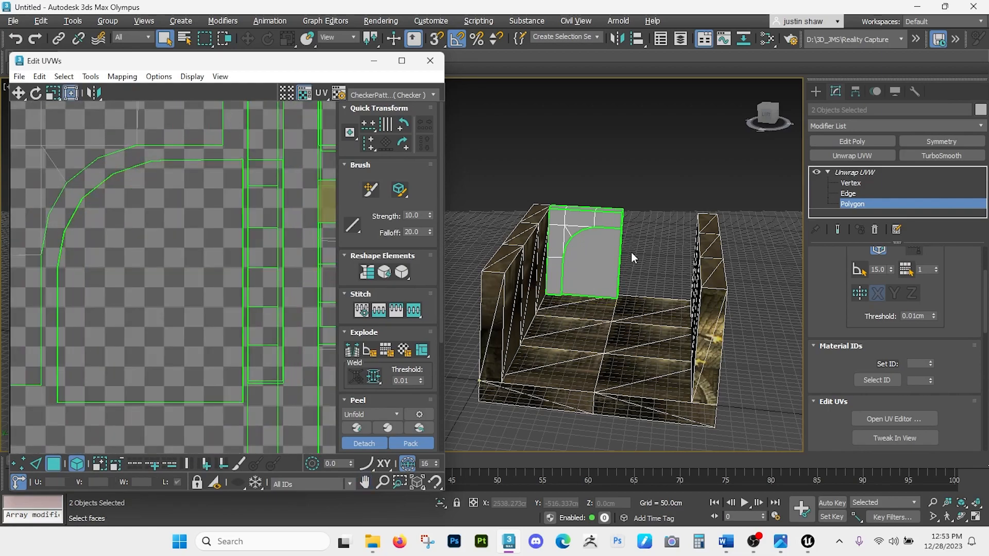
{"action": "scroll", "coordinate": [631, 252], "scroll_direction": "down", "scroll_amount": 4}
{"action": "scroll", "coordinate": [231, 235], "scroll_direction": "down", "scroll_amount": 4}
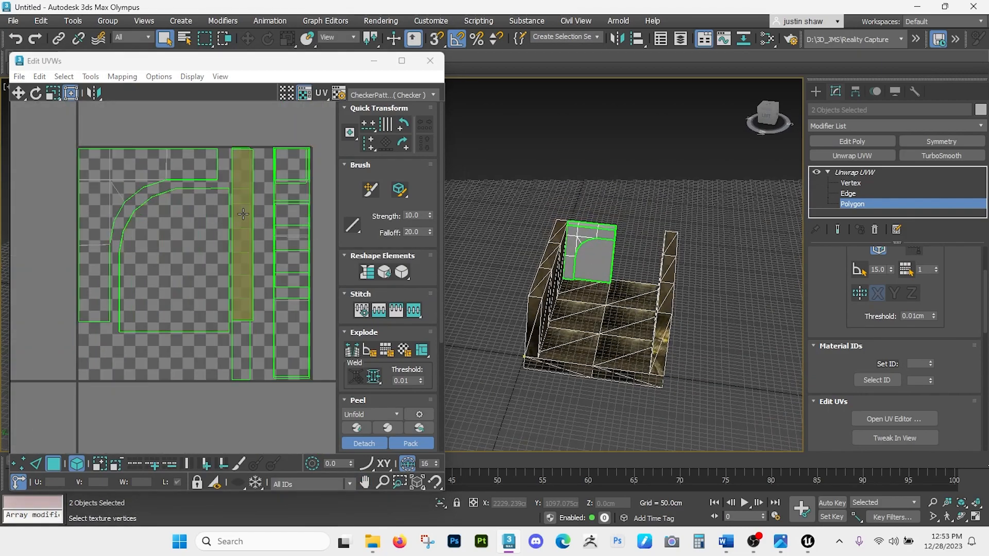
Step: Set up a UVW template render of the arch and door layout at 2048 by 2048 pixels
{"action": "left_click", "coordinate": [91, 76]}
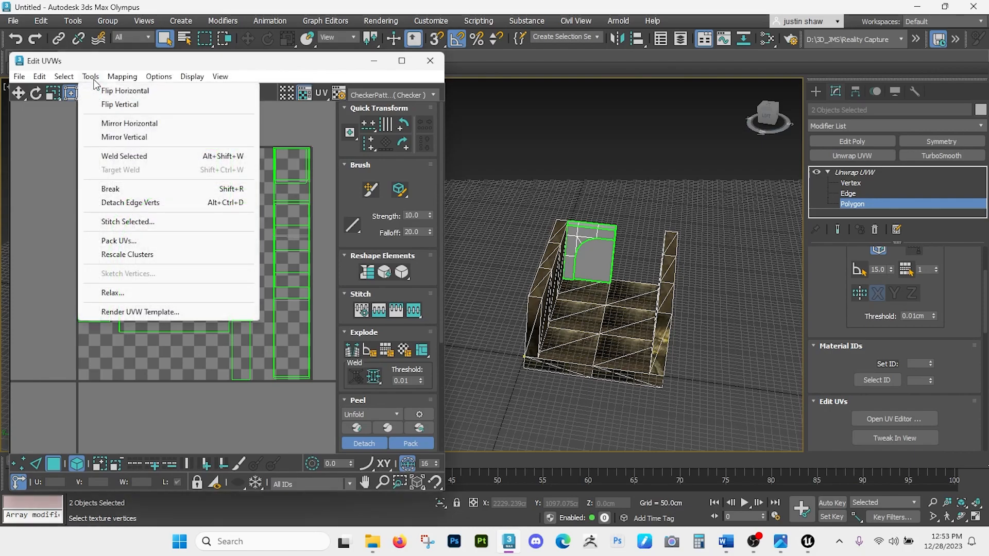
{"action": "left_click", "coordinate": [108, 312]}
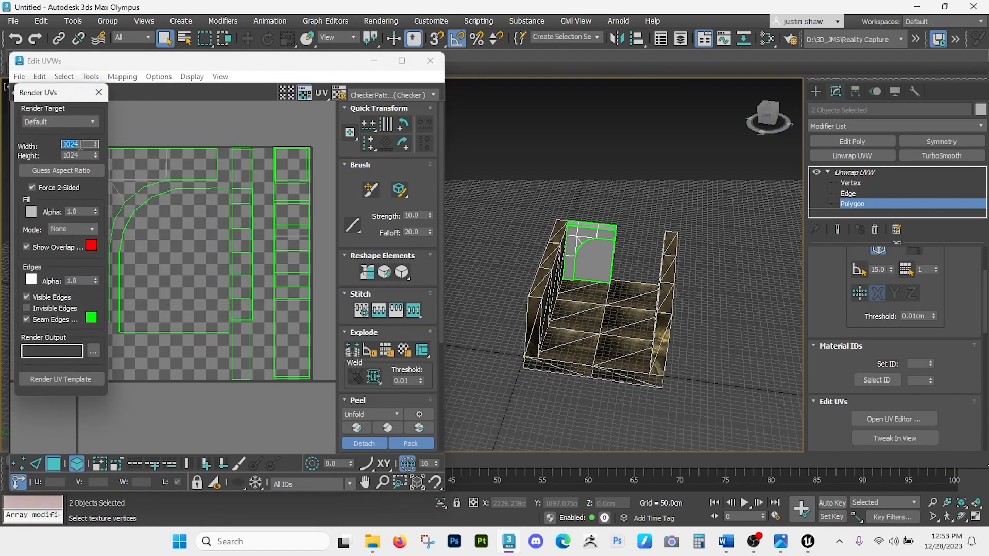
{"action": "type", "text": "2048"}
{"action": "key", "text": "Tab"}
{"action": "type", "text": "2048"}
Step: Set the template's output location to the FanHall_JMS_UE5Proj project's "Max export to UE5" folder and name the file "Arch and door UVs LINES"
{"action": "left_click", "coordinate": [93, 351]}
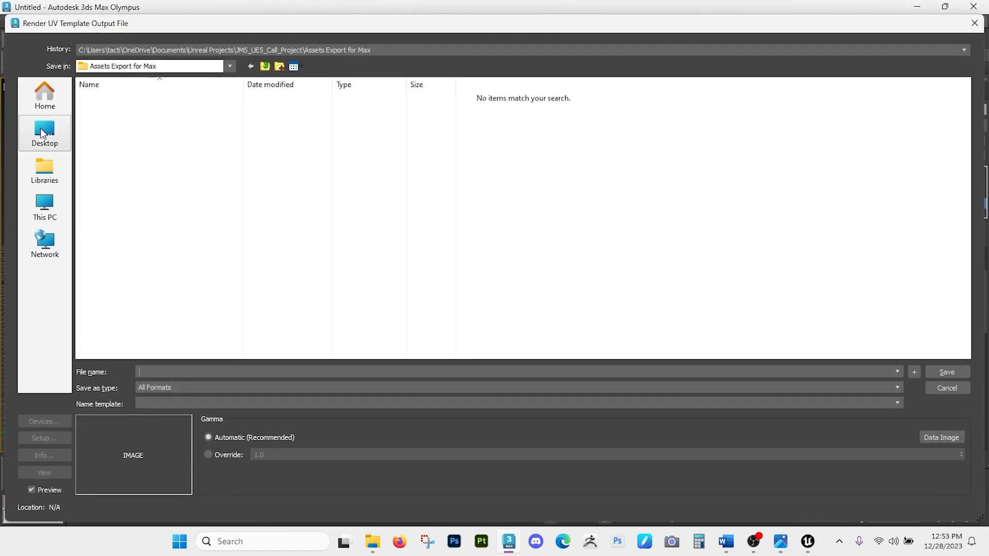
{"action": "left_click", "coordinate": [51, 128]}
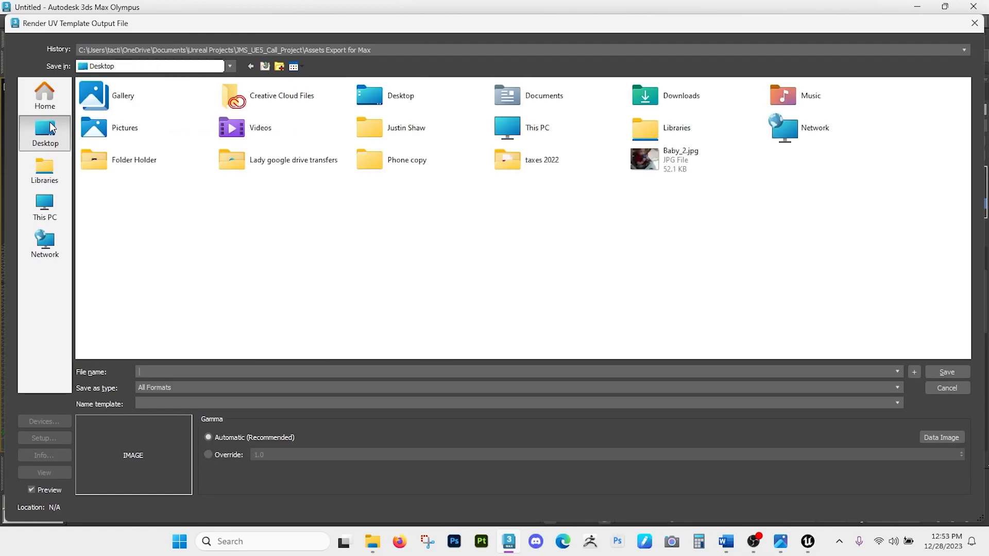
{"action": "left_click", "coordinate": [46, 96]}
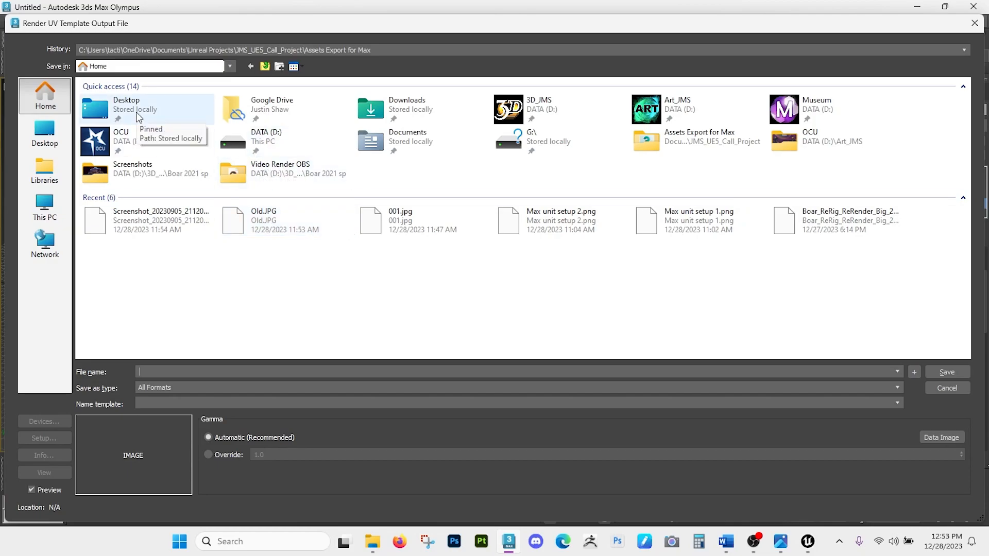
{"action": "left_click", "coordinate": [371, 148]}
{"action": "double_click", "coordinate": [370, 147]}
{"action": "scroll", "coordinate": [165, 253], "scroll_direction": "down", "scroll_amount": 5}
{"action": "double_click", "coordinate": [149, 311]}
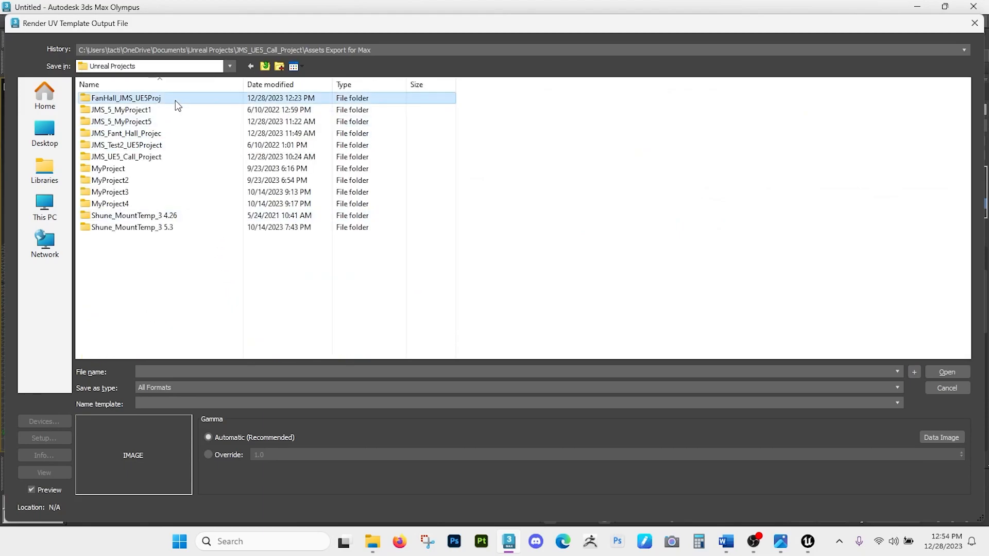
{"action": "double_click", "coordinate": [176, 101]}
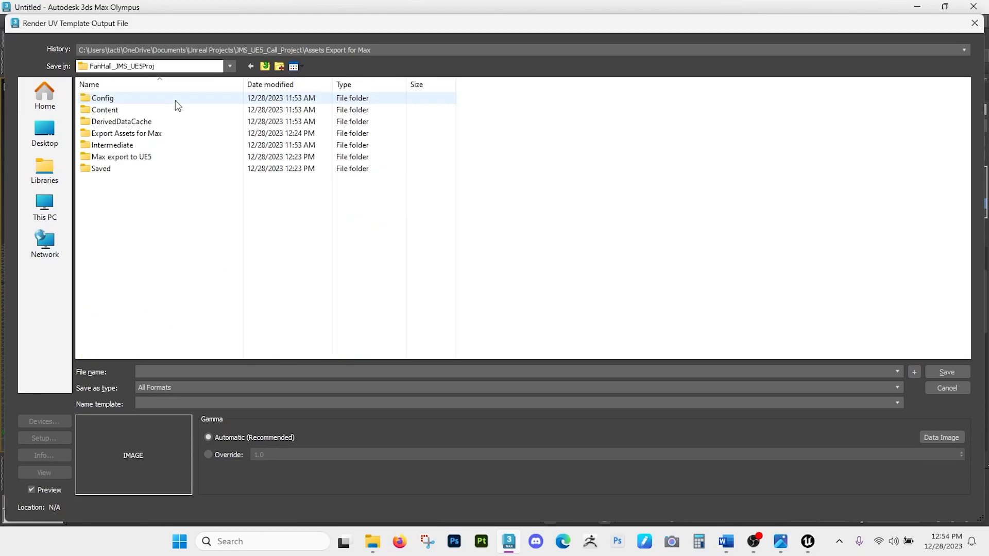
{"action": "double_click", "coordinate": [170, 157]}
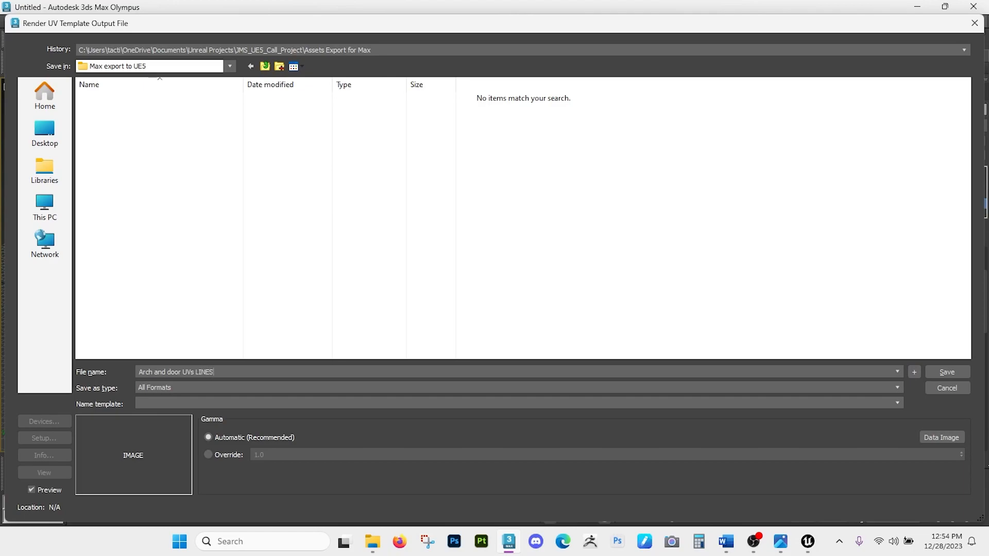
Step: Set the template output to PNG format and accept RGB 24 bit colour with an alpha channel
{"action": "left_click", "coordinate": [165, 387]}
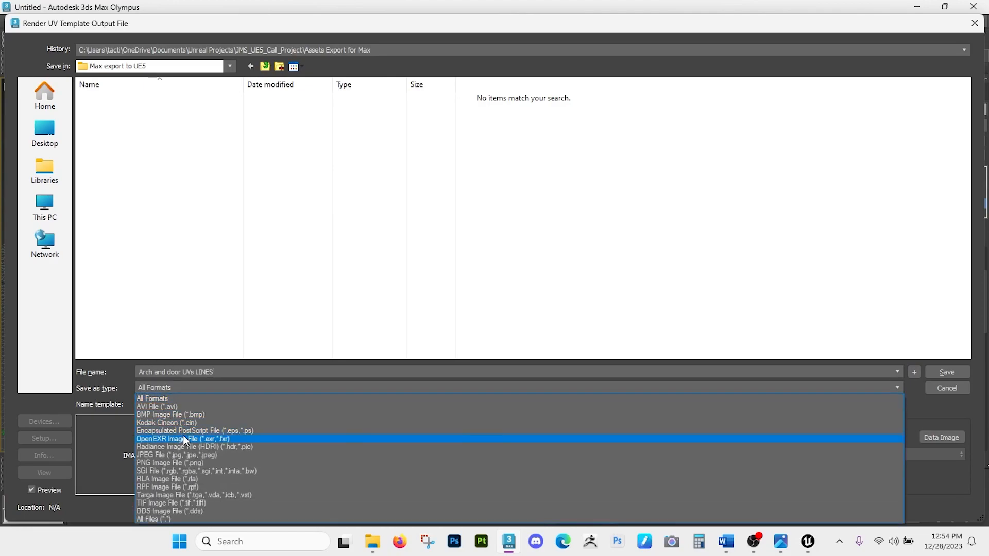
{"action": "left_click", "coordinate": [168, 463]}
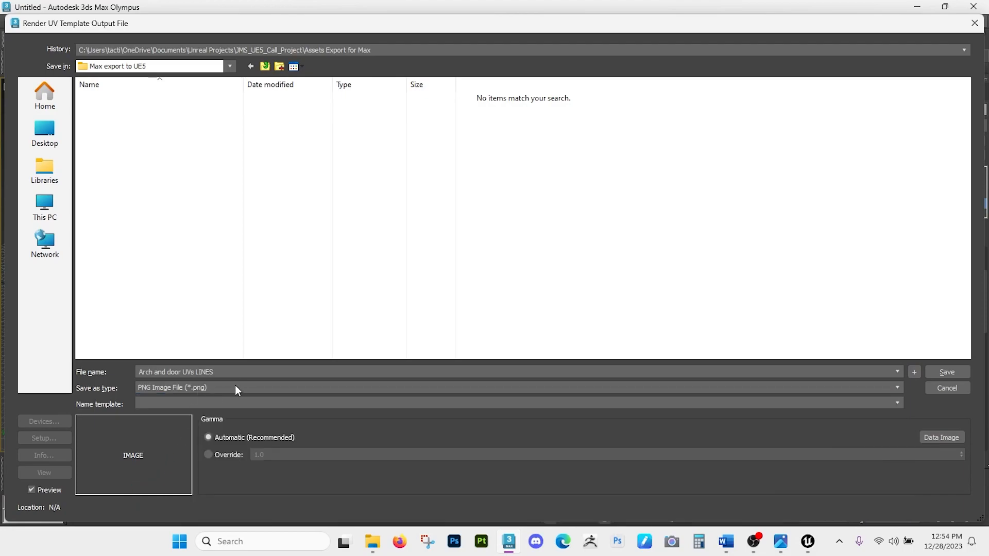
{"action": "left_click", "coordinate": [960, 370]}
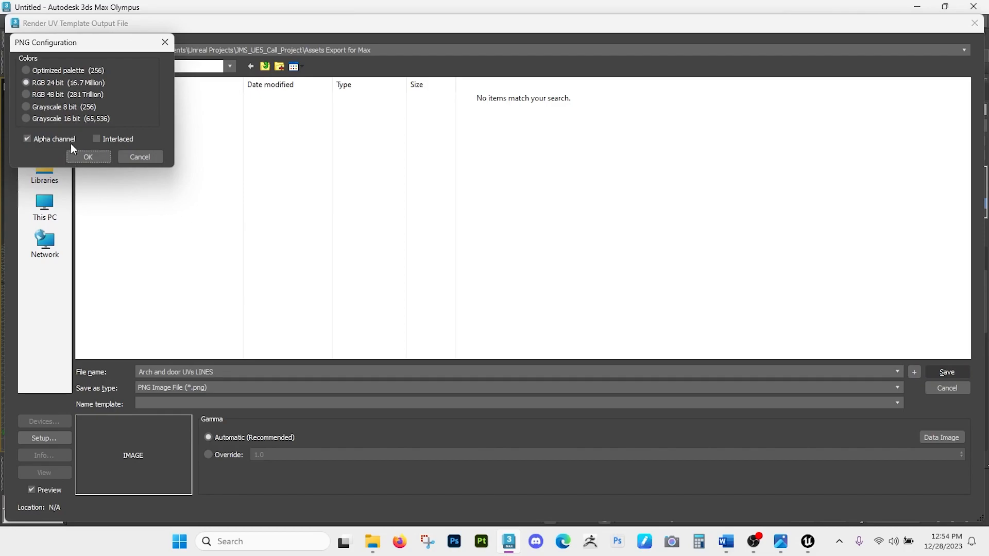
{"action": "left_click", "coordinate": [80, 159]}
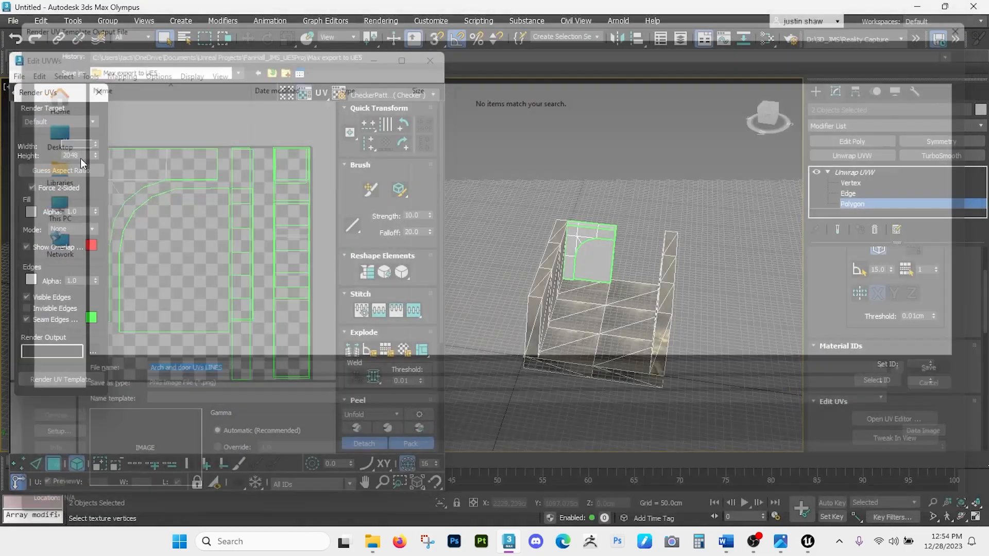
Step: Convert the selected arch and door halves to Editable Poly, collapsing their Unwrap UVW modifier
{"action": "right_click", "coordinate": [582, 240]}
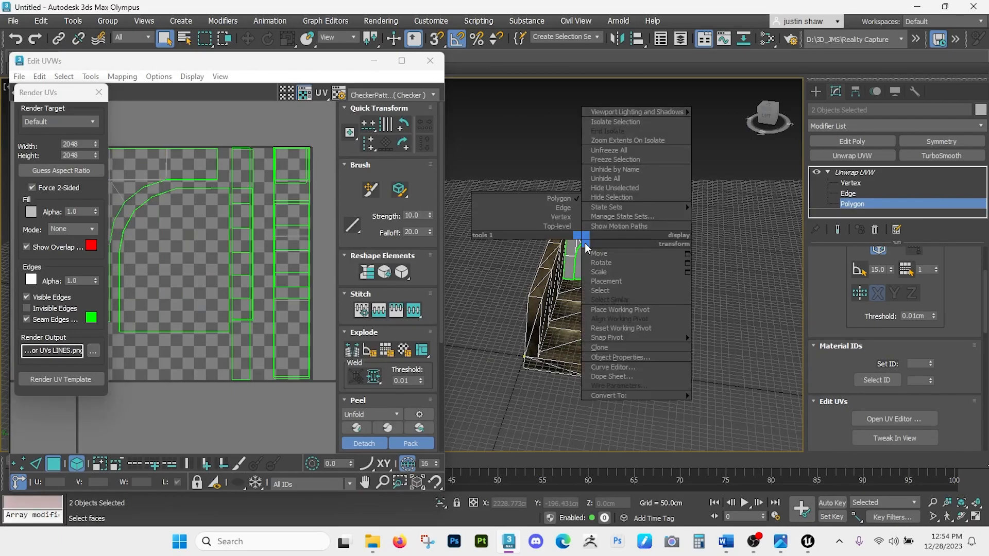
{"action": "mouse_move", "coordinate": [629, 396]}
{"action": "left_click", "coordinate": [696, 404]}
Step: Select the floor tile in front of the arch, apply Unwrap UVW and open its UV editor
{"action": "scroll", "coordinate": [585, 281], "scroll_direction": "up", "scroll_amount": 5}
{"action": "middle_click_drag", "start_coordinate": [585, 280], "coordinate": [467, 286]}
{"action": "left_click", "coordinate": [465, 283]}
{"action": "type", "text": "x"}
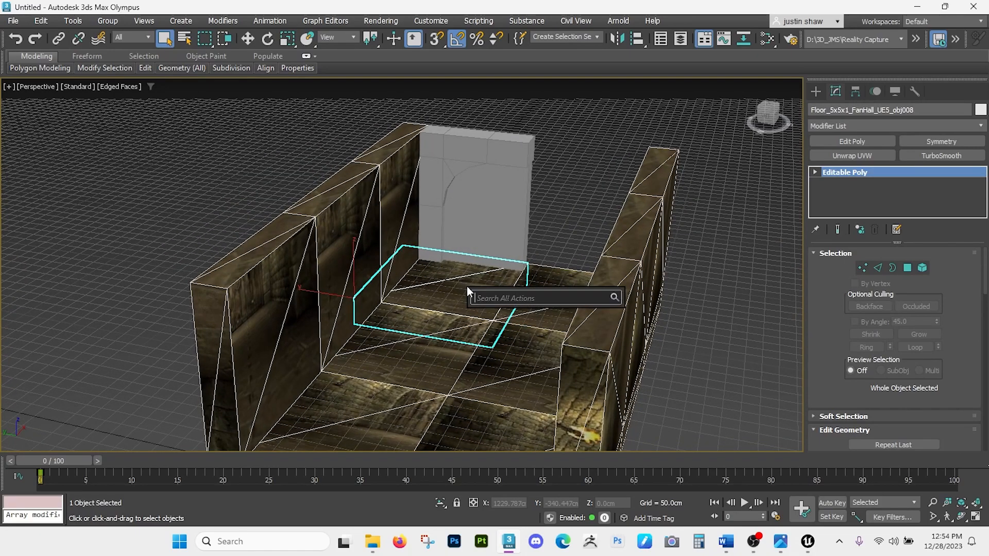
{"action": "type", "text": "unwrap"}
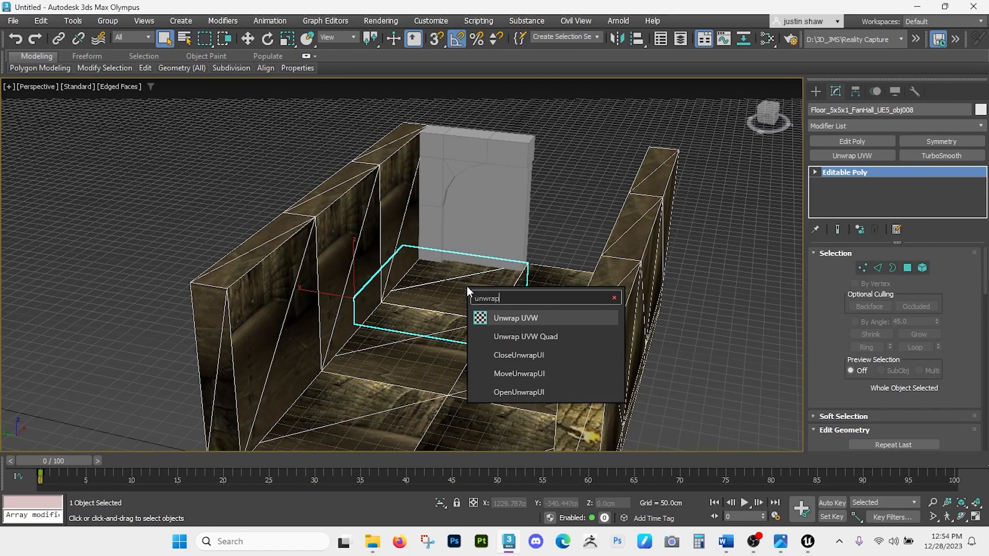
{"action": "left_click", "coordinate": [509, 317]}
{"action": "left_click", "coordinate": [890, 418]}
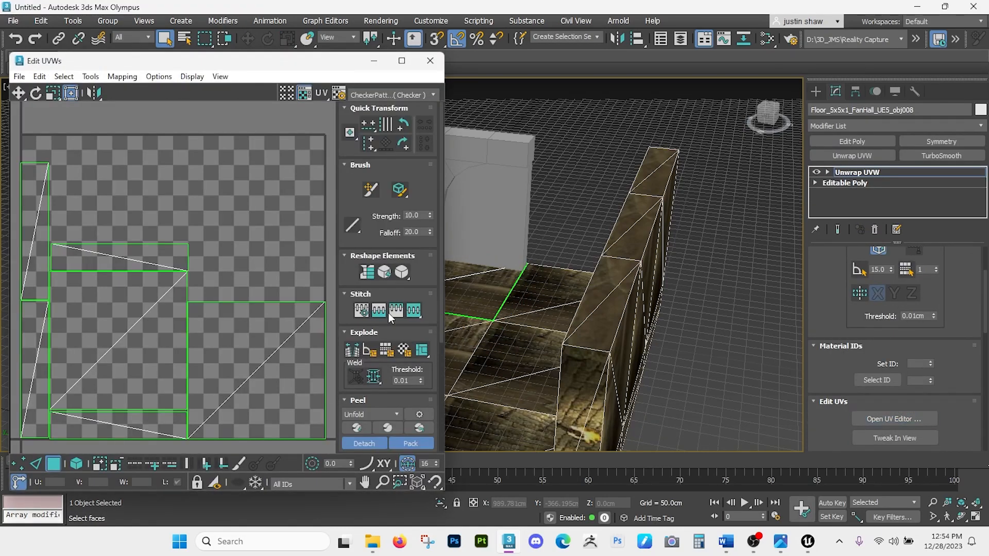
Step: Render the floor tile's UVW template at 2048 by 2048 pixels
{"action": "mouse_move", "coordinate": [157, 267]}
{"action": "middle_mouse_down"}
{"action": "mouse_move", "coordinate": [159, 245]}
{"action": "mouse_move", "coordinate": [155, 254]}
{"action": "middle_mouse_up"}
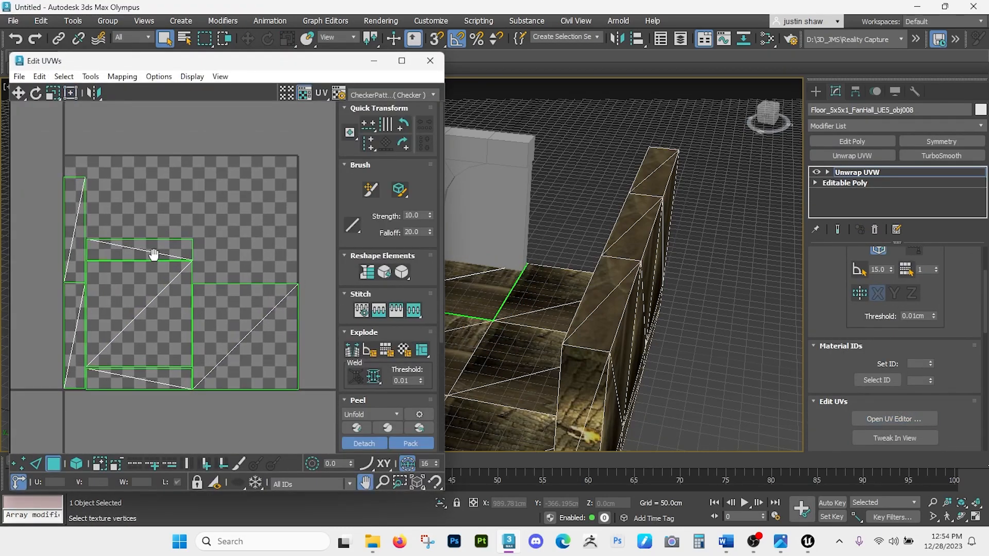
{"action": "left_click", "coordinate": [92, 78]}
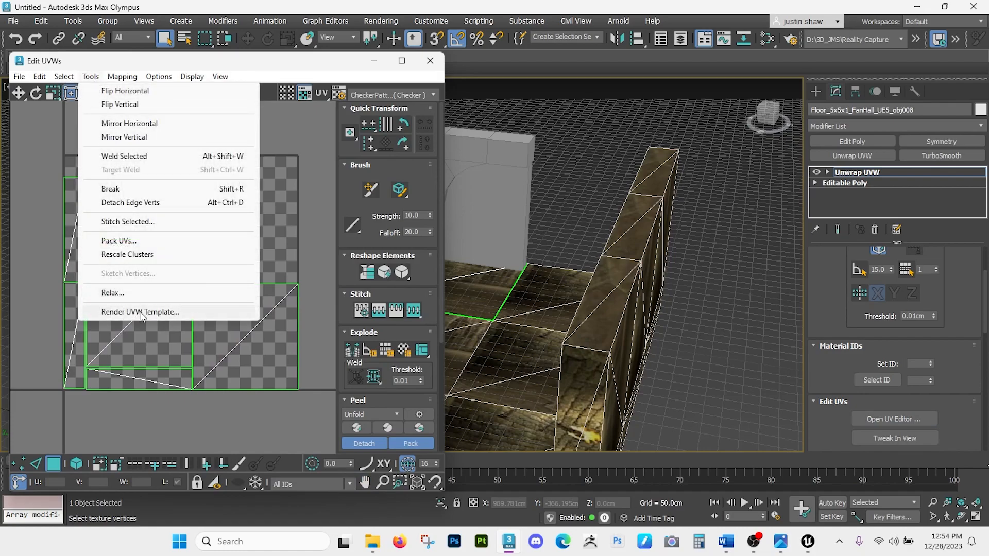
{"action": "left_click", "coordinate": [120, 312]}
{"action": "type", "text": "2048"}
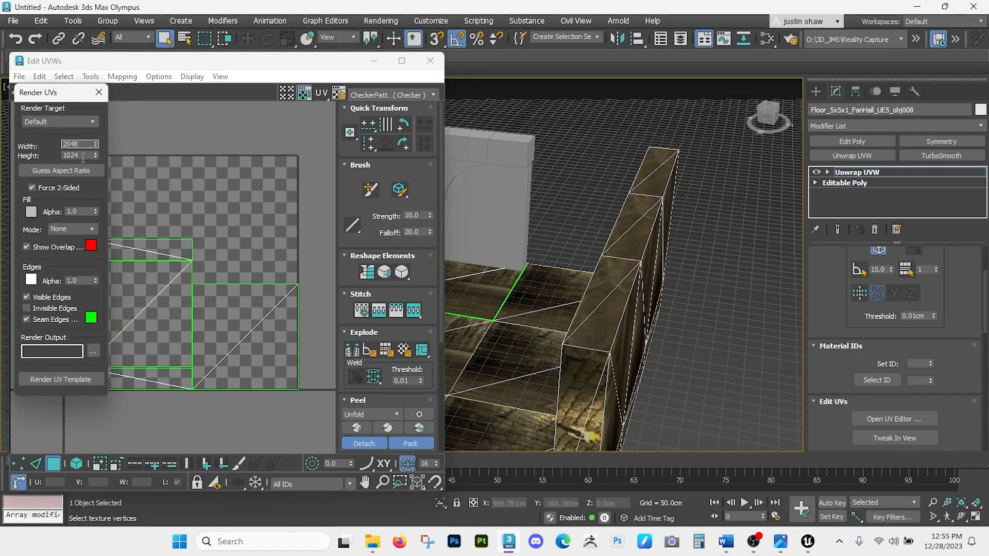
{"action": "double_click", "coordinate": [83, 156]}
{"action": "type", "text": "2048"}
{"action": "left_click", "coordinate": [65, 379]}
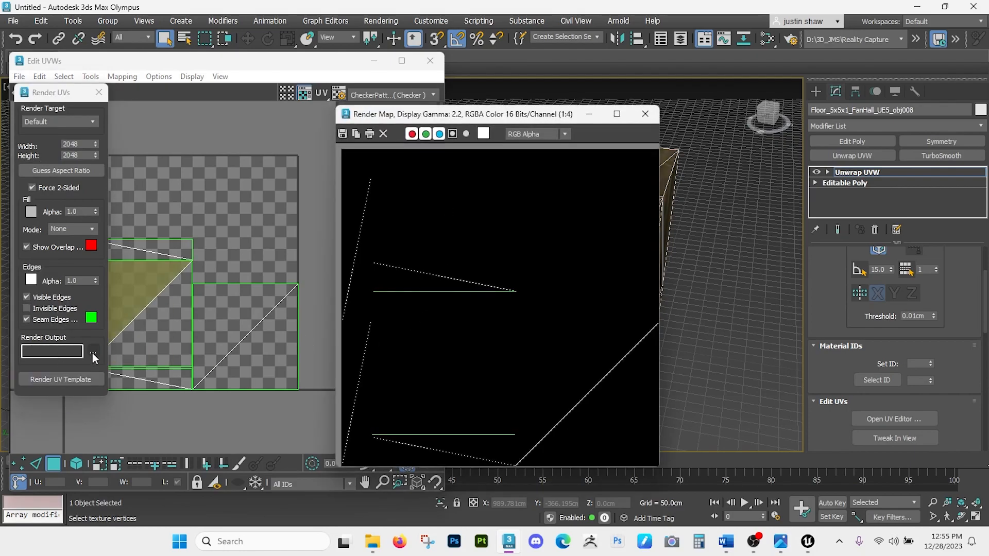
Step: Save the rendered floor template as the PNG "Floor_UVs_Lines" with alpha channel in "Max export to UE5", and close the render window
{"action": "left_click", "coordinate": [342, 134]}
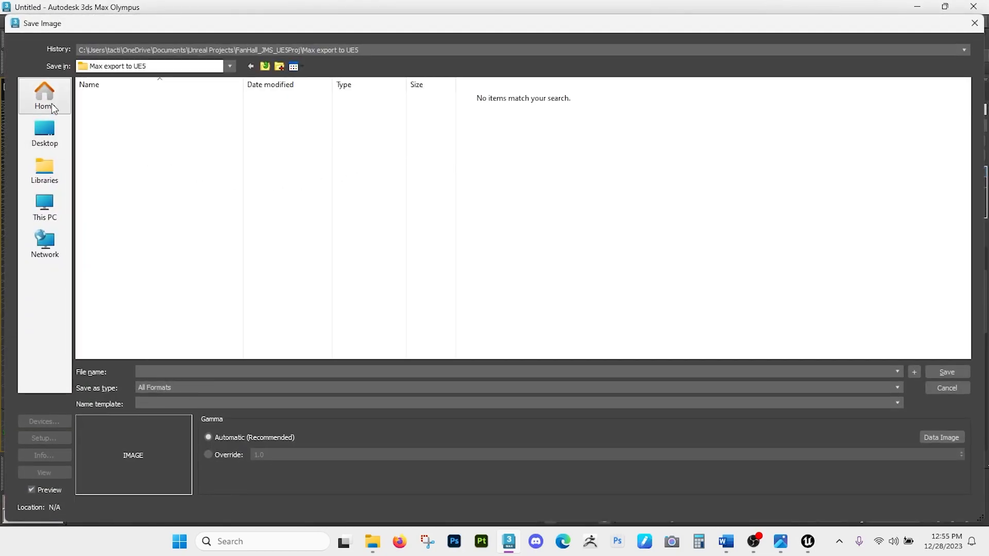
{"action": "left_click", "coordinate": [49, 101]}
{"action": "left_click", "coordinate": [251, 67]}
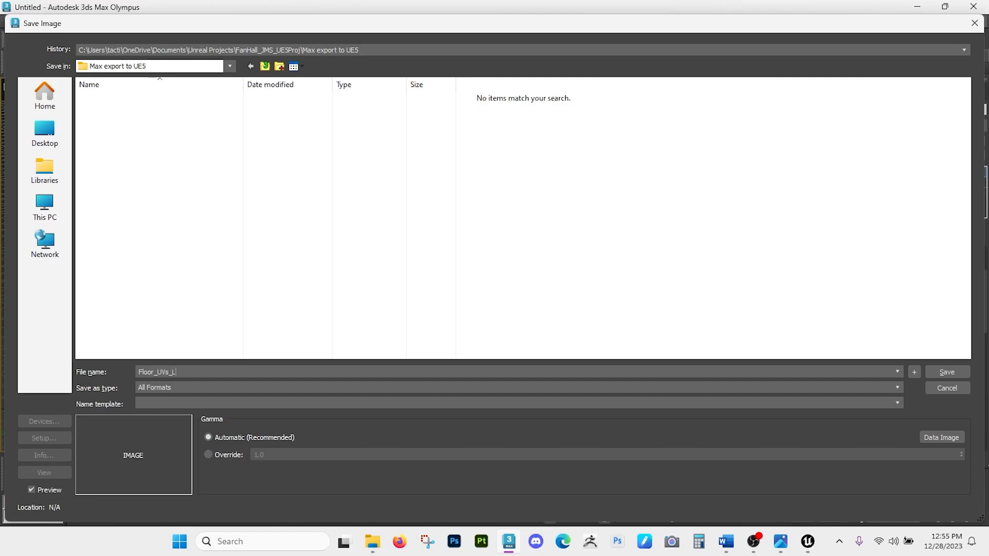
{"action": "left_click", "coordinate": [168, 386]}
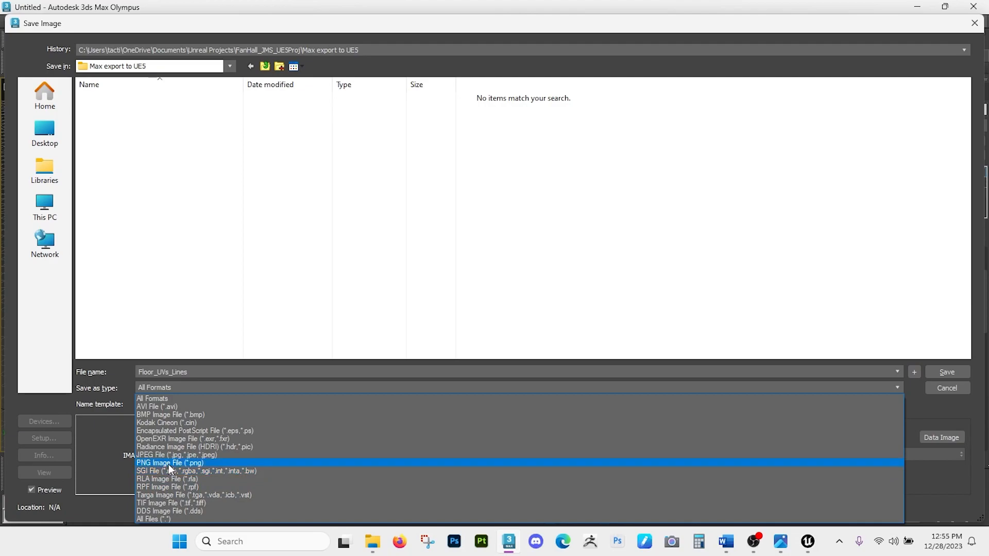
{"action": "left_click", "coordinate": [189, 462]}
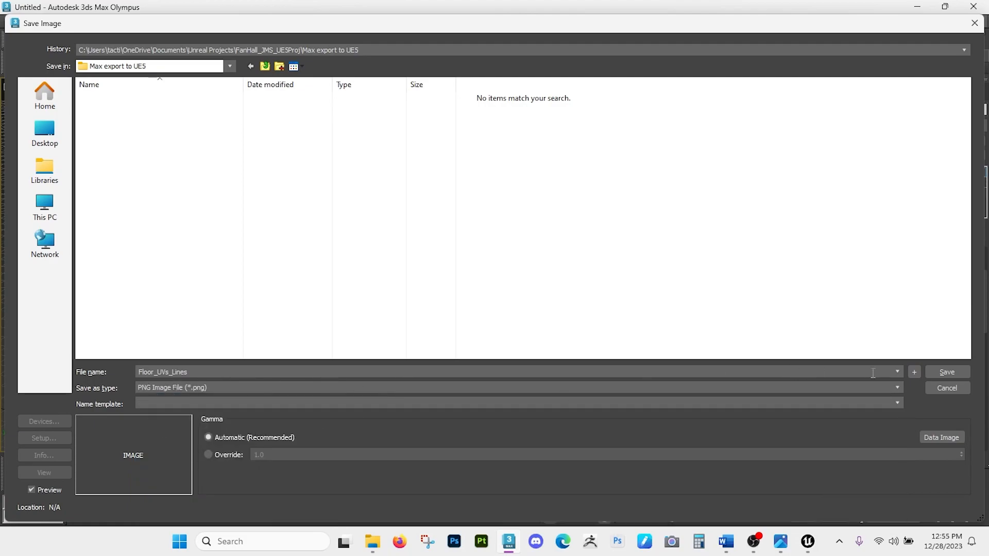
{"action": "left_click", "coordinate": [962, 373]}
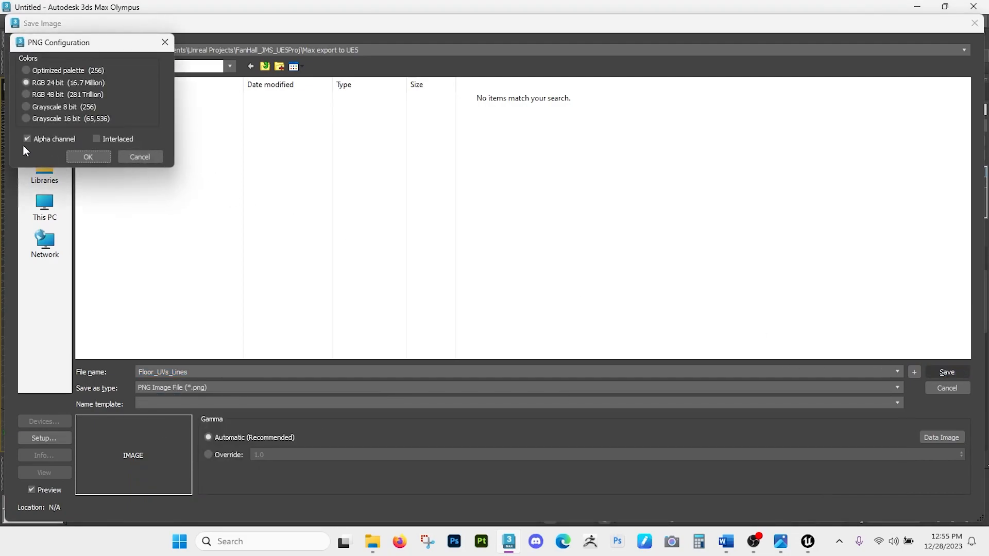
{"action": "left_click", "coordinate": [75, 154]}
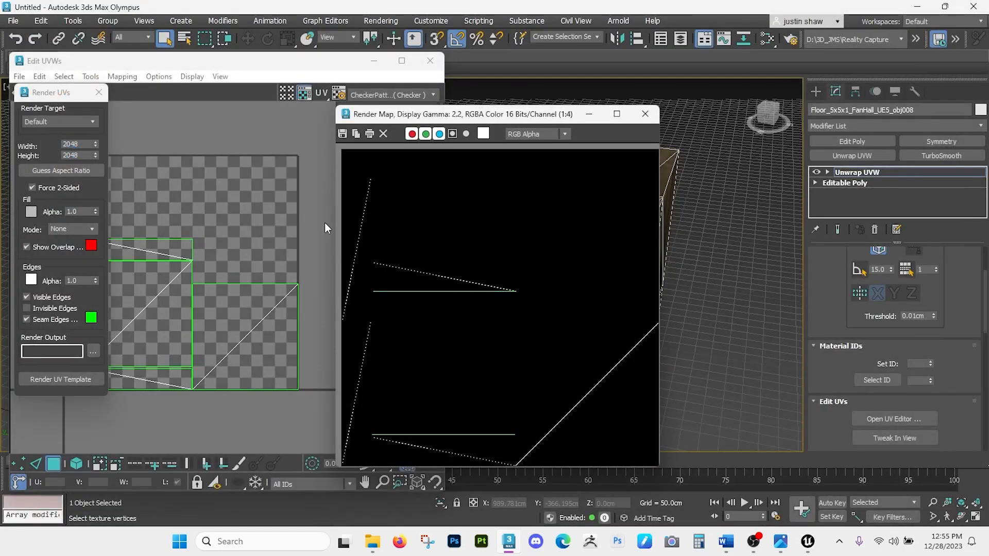
{"action": "left_click", "coordinate": [654, 111]}
Step: Convert the unwrapped floor tile back to Editable Poly
{"action": "right_click", "coordinate": [499, 278]}
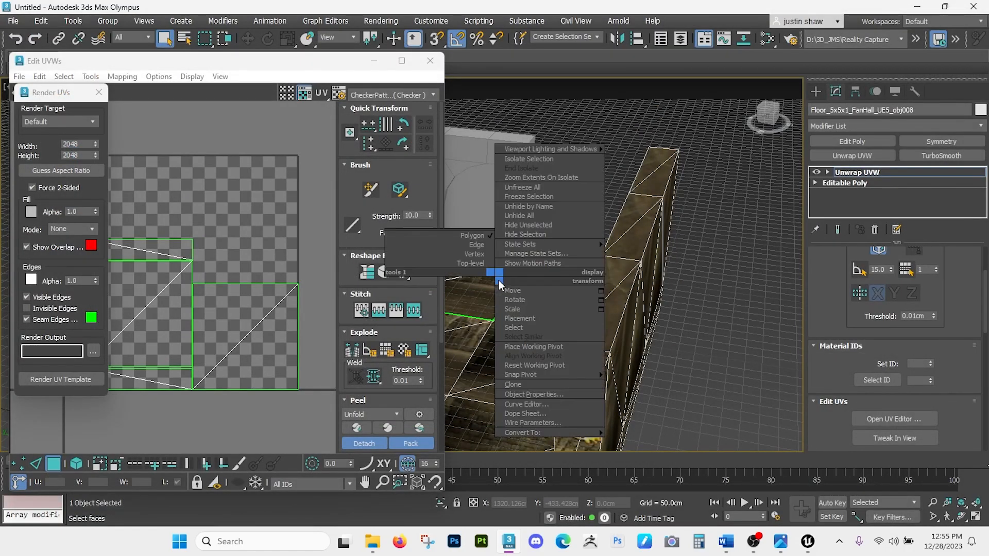
{"action": "mouse_move", "coordinate": [576, 438]}
{"action": "left_click", "coordinate": [629, 441]}
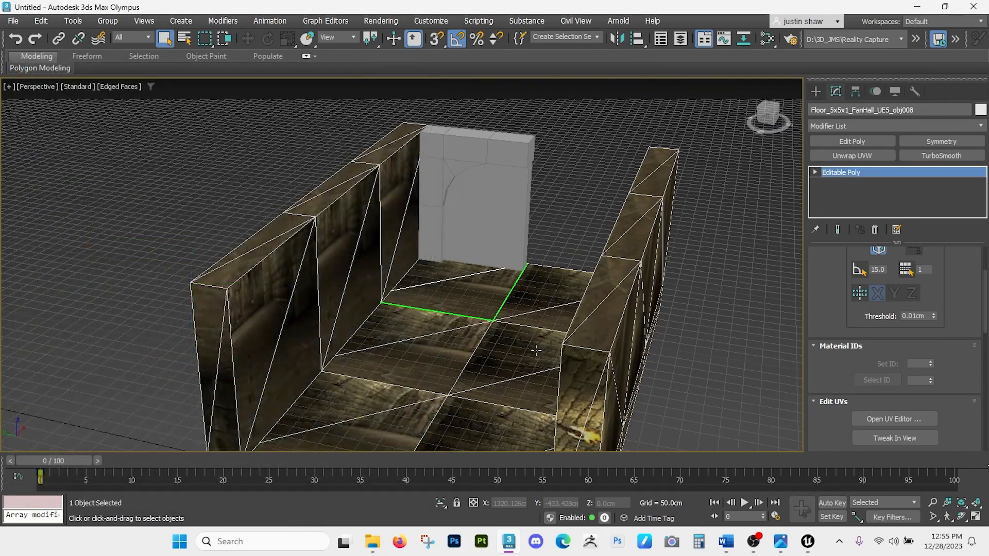
Step: Delete all wall pieces and the duplicate floor tiles, keeping only the floor tile in front of the arch
{"action": "scroll", "coordinate": [519, 277], "scroll_direction": "down", "scroll_amount": 1}
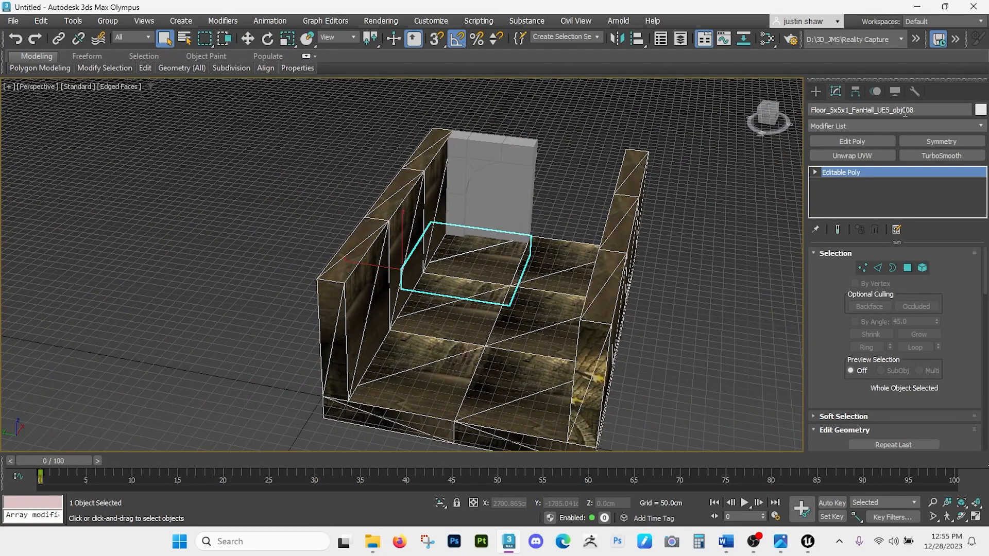
{"action": "left_click", "coordinate": [614, 278]}
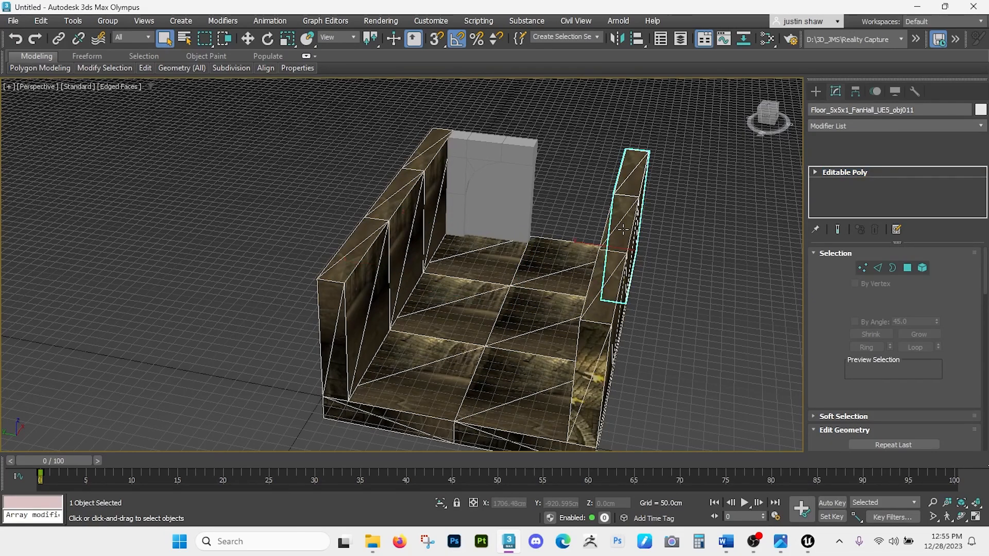
{"action": "left_click", "coordinate": [615, 278], "text": "ctrl"}
{"action": "left_click", "coordinate": [589, 392], "text": "ctrl"}
{"action": "left_click", "coordinate": [521, 382], "text": "ctrl"}
{"action": "left_click", "coordinate": [527, 316], "text": "ctrl"}
{"action": "left_click", "coordinate": [553, 266], "text": "ctrl"}
{"action": "left_click", "coordinate": [356, 309], "text": "ctrl"}
{"action": "left_click", "coordinate": [391, 415], "text": "ctrl"}
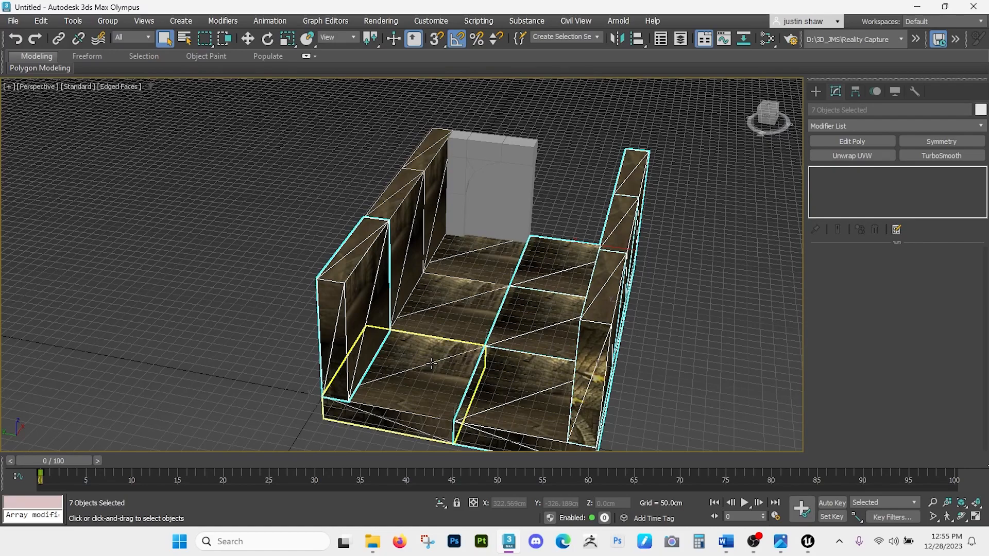
{"action": "key", "text": "Delete"}
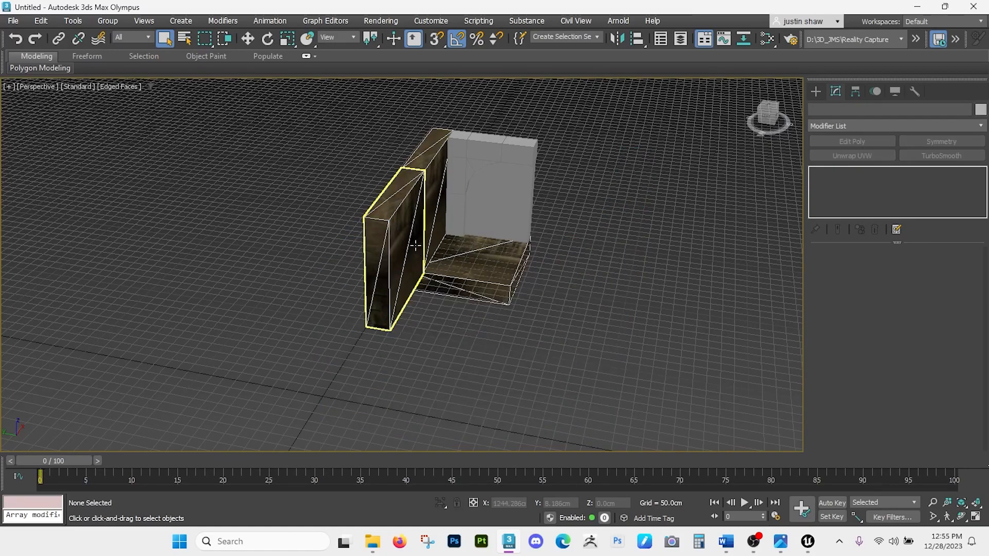
{"action": "left_click", "coordinate": [427, 212]}
{"action": "key", "text": "Delete"}
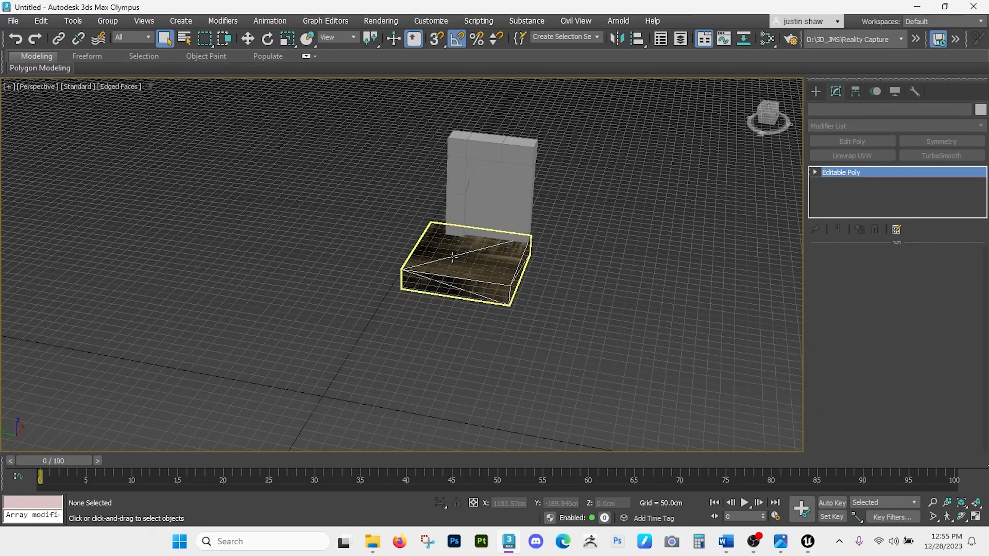
Step: Rename the remaining floor tile Floor_5x5x1_FanHall_UE5_obj by removing its number suffix
{"action": "left_click", "coordinate": [458, 255]}
{"action": "scroll", "coordinate": [457, 255], "scroll_direction": "up", "scroll_amount": 3}
{"action": "scroll", "coordinate": [458, 255], "scroll_direction": "up", "scroll_amount": 3}
{"action": "middle_click_drag", "start_coordinate": [457, 255], "coordinate": [464, 254], "text": "alt"}
{"action": "scroll", "coordinate": [468, 254], "scroll_direction": "down", "scroll_amount": 3}
{"action": "left_click_drag", "start_coordinate": [902, 114], "coordinate": [930, 114]}
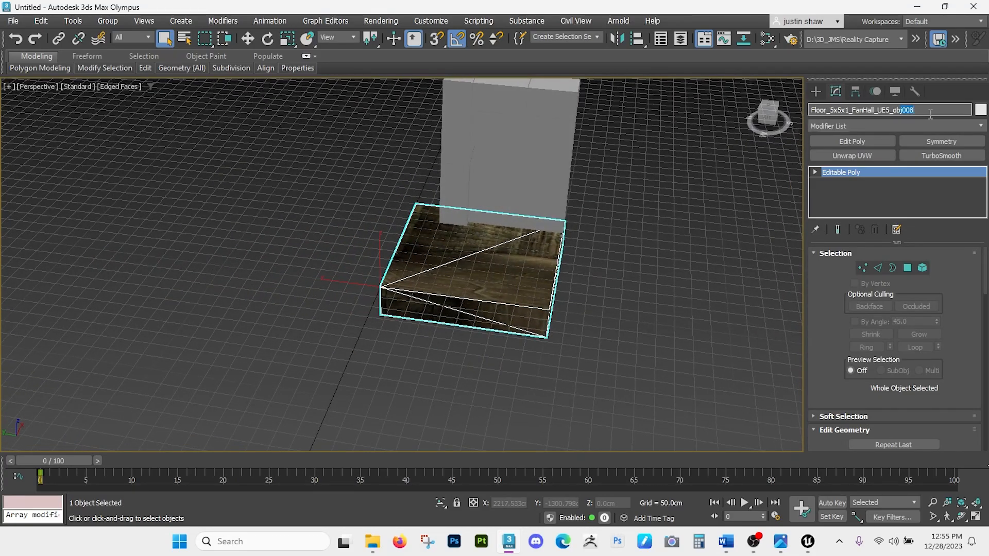
{"action": "key", "text": "BackSpace"}
Step: Hide the home grid in the perspective viewport around the floor, arch and door
{"action": "scroll", "coordinate": [574, 243], "scroll_direction": "down", "scroll_amount": 4}
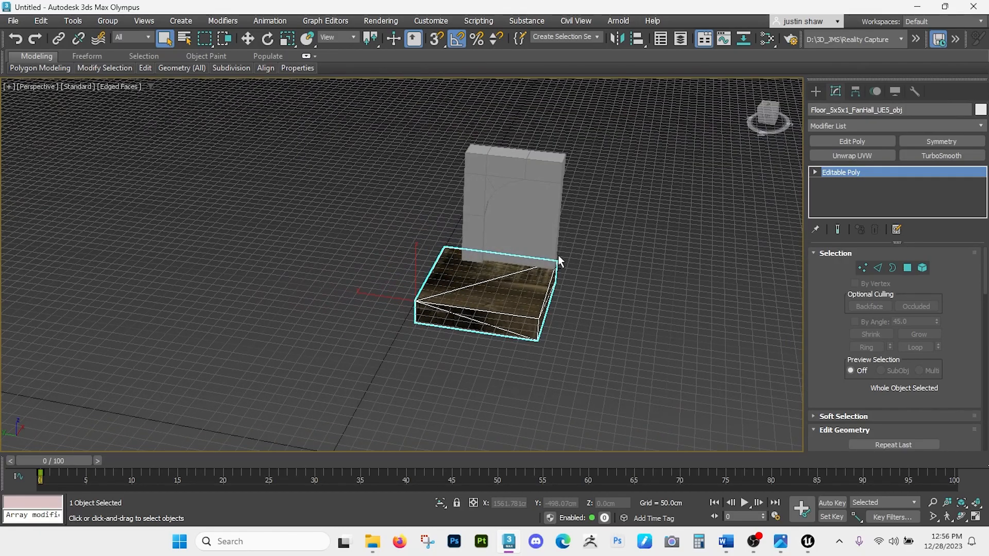
{"action": "middle_click_drag", "start_coordinate": [557, 257], "coordinate": [464, 263], "text": "alt"}
{"action": "key", "text": "g"}
{"action": "scroll", "coordinate": [461, 268], "scroll_direction": "up", "scroll_amount": 3}
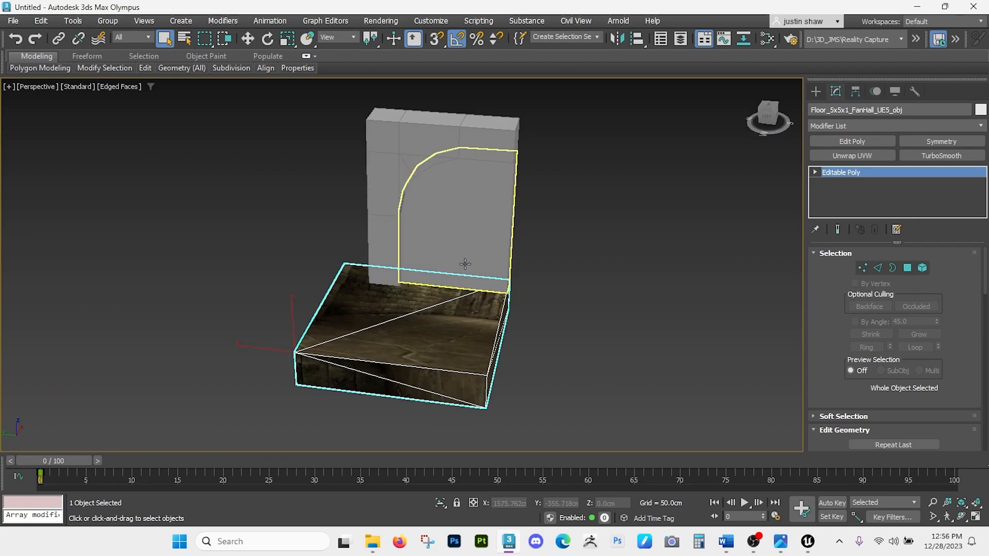